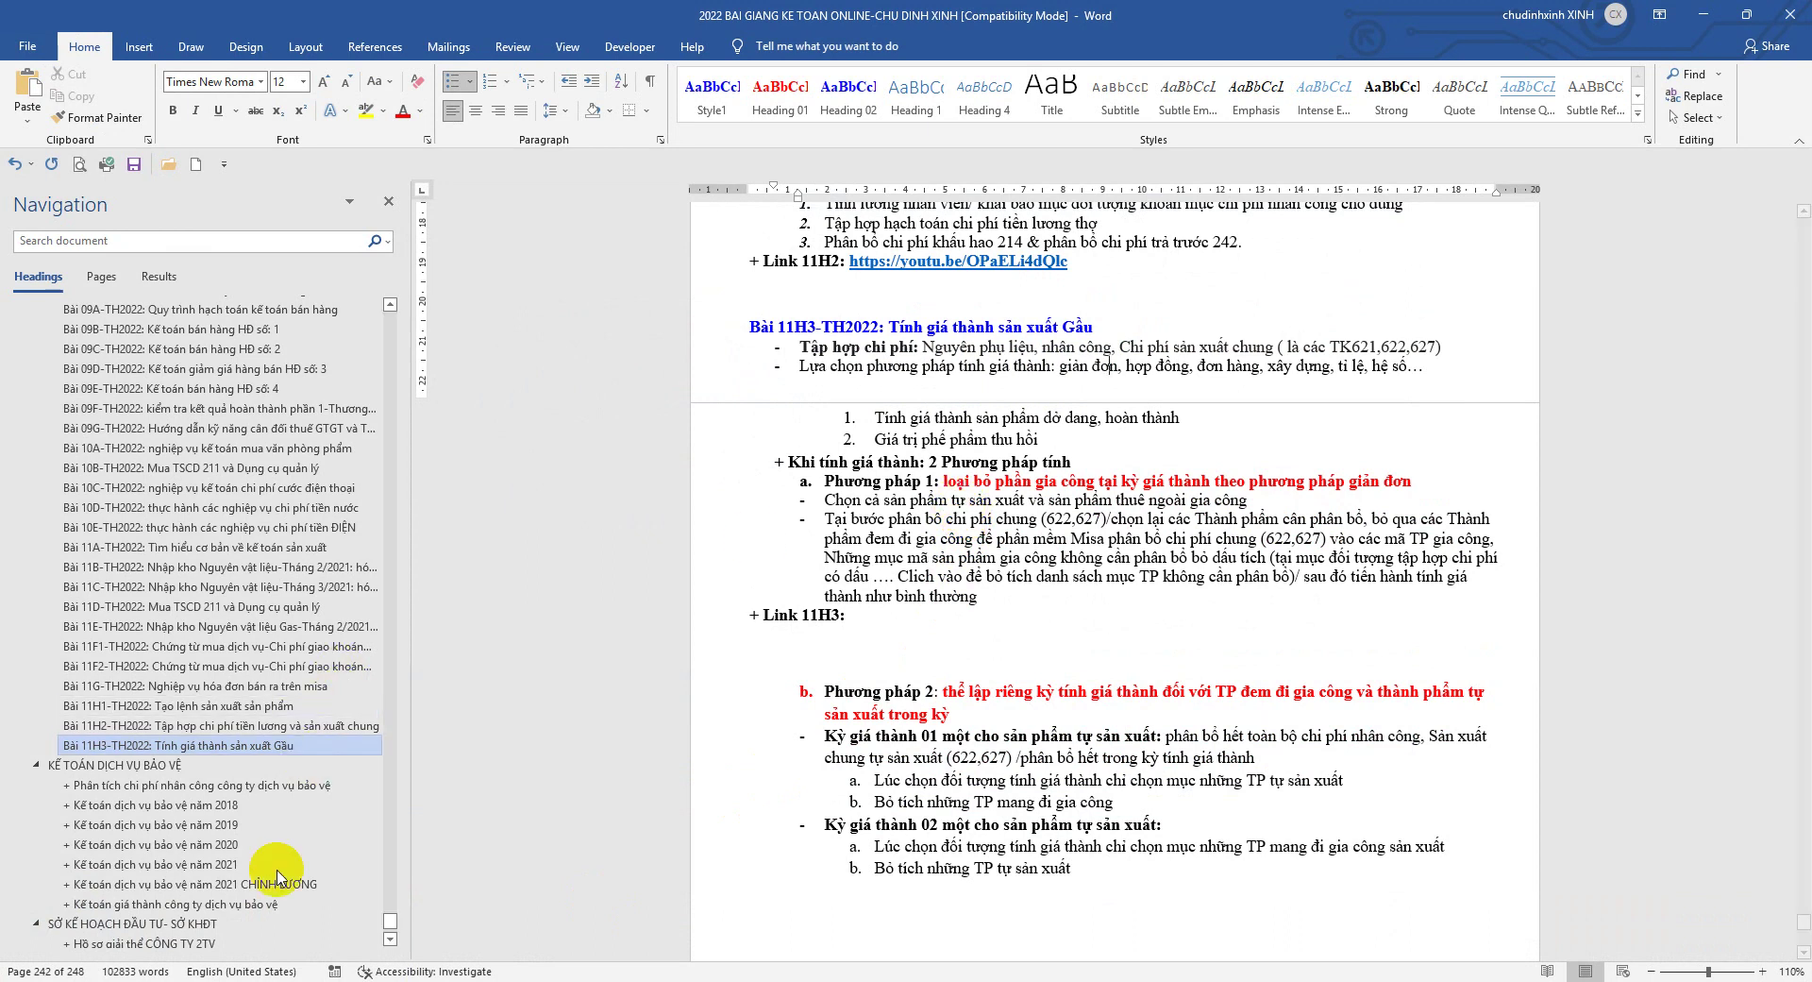
Switch to the 2021 SX Dinh muc SX Gau workbook and examine the Sản xuất and Gia công rows of the production plan
key(alt+Tab)
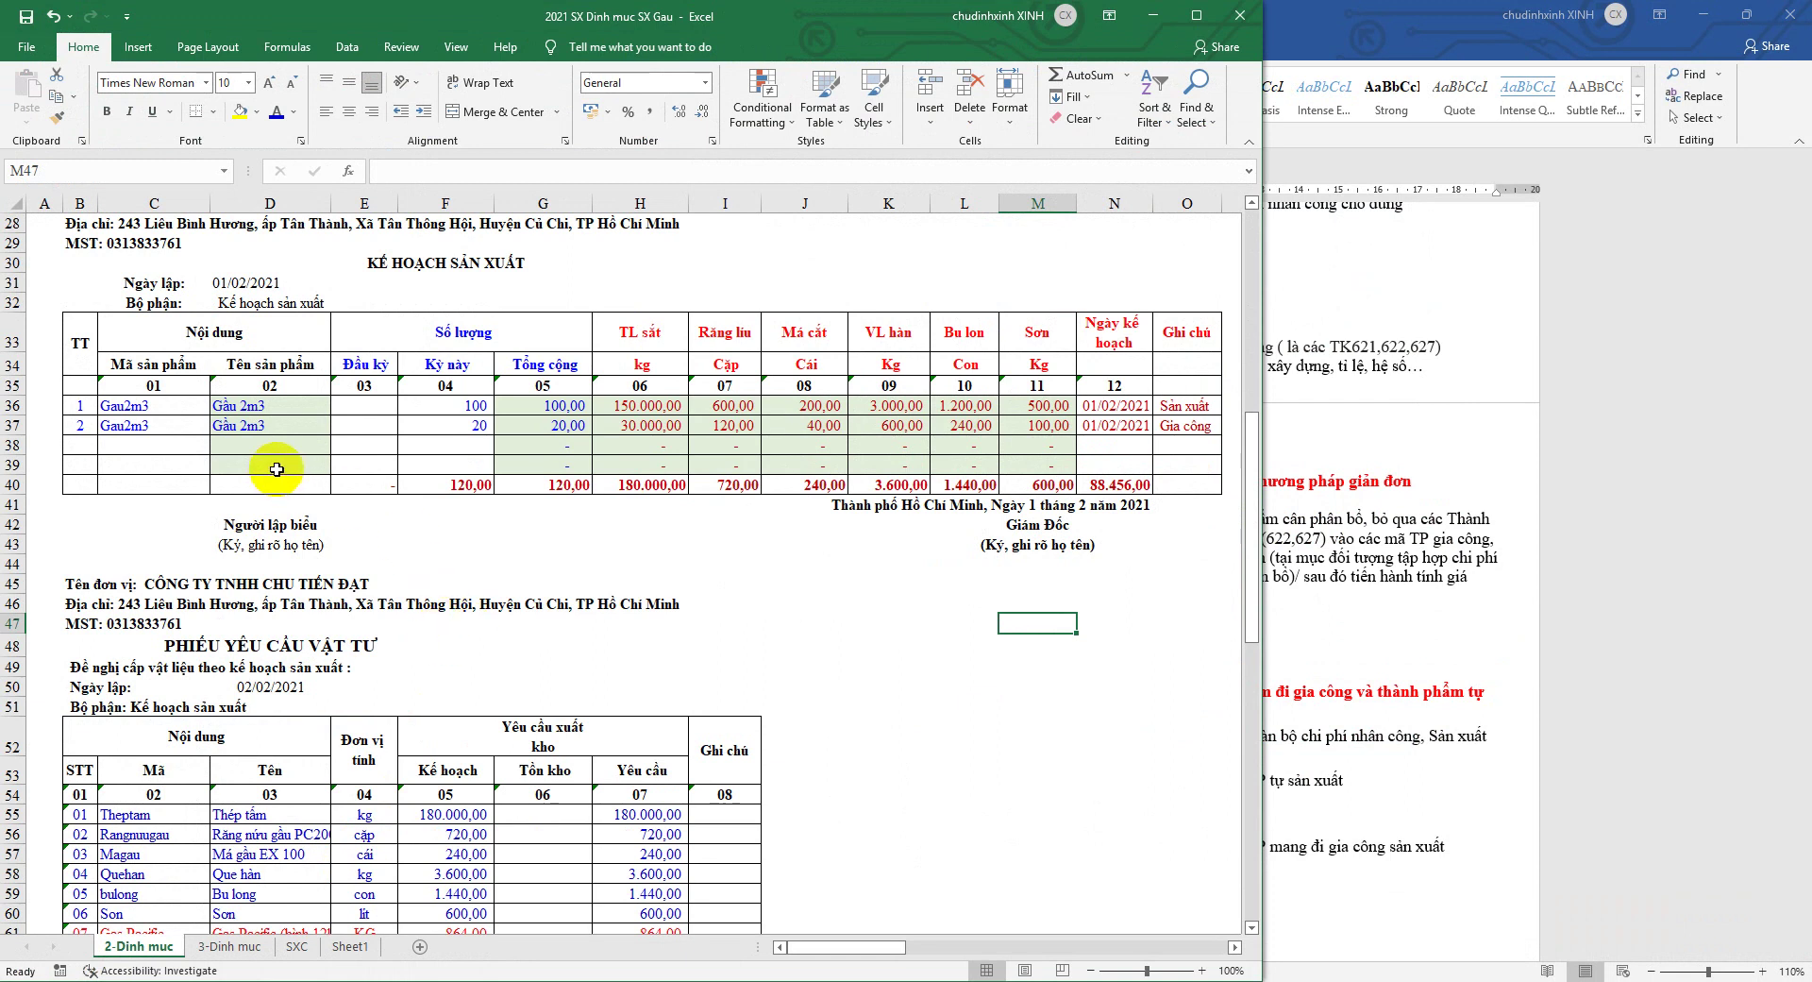
click(17, 405)
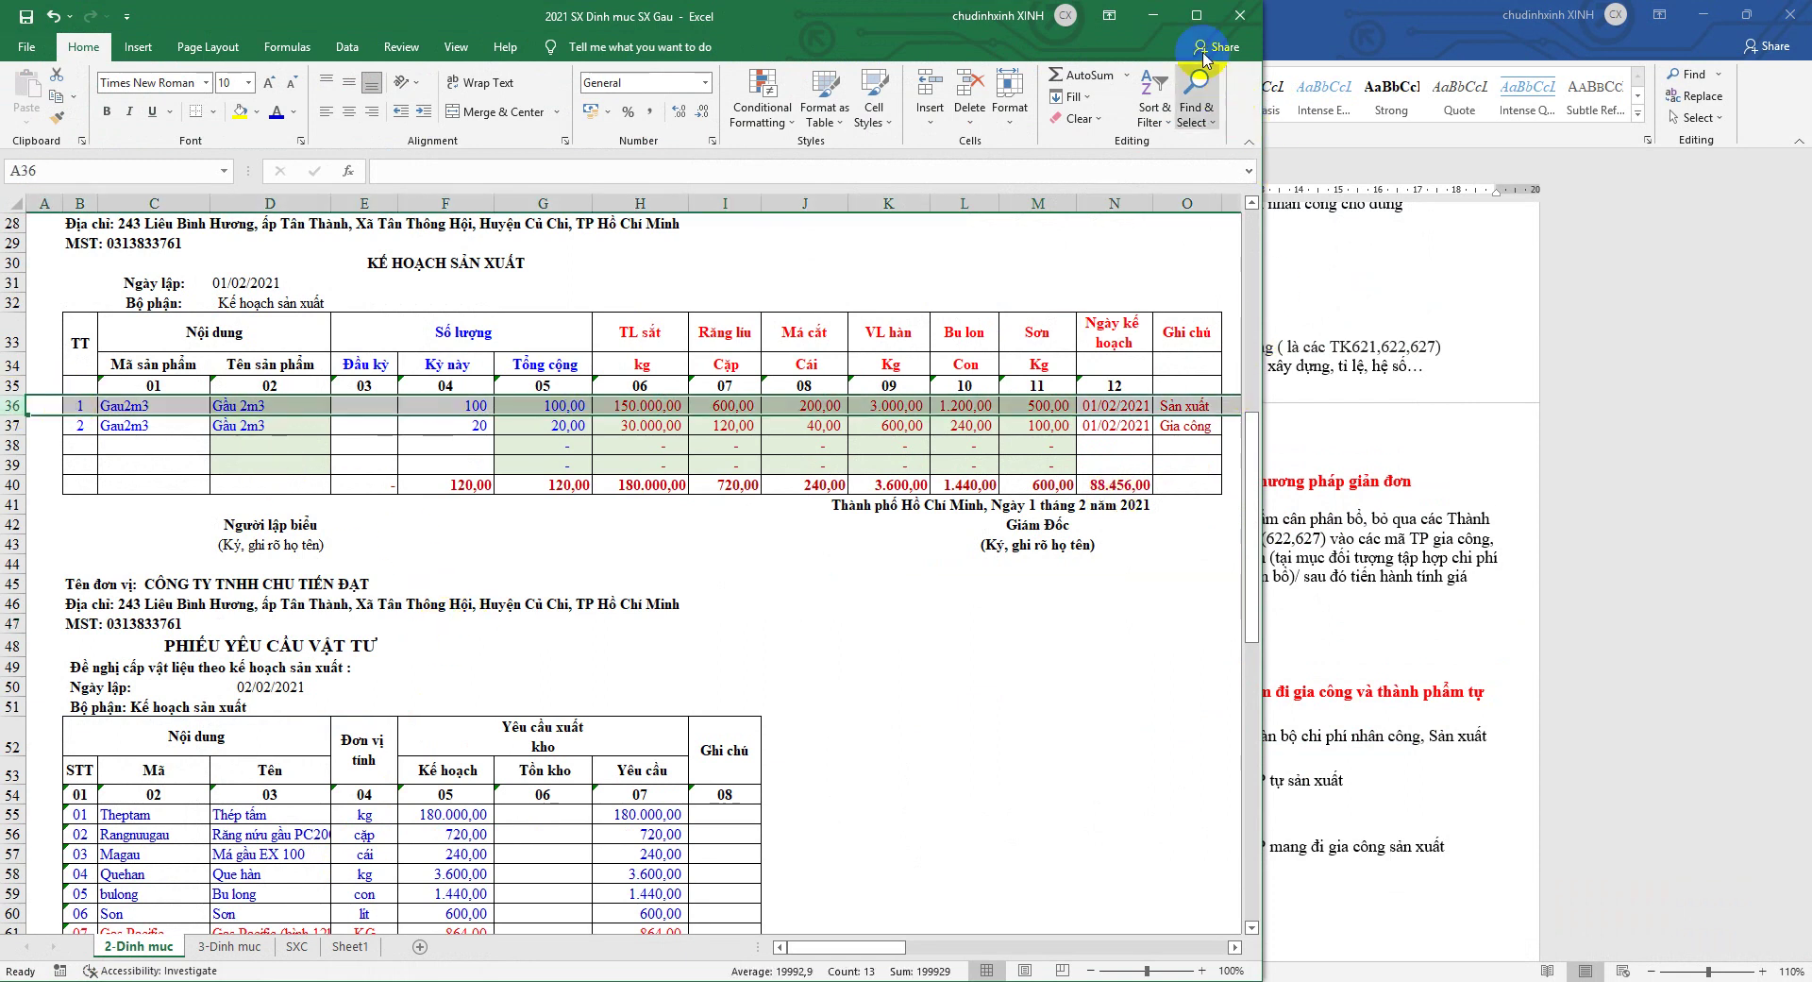
click(1196, 15)
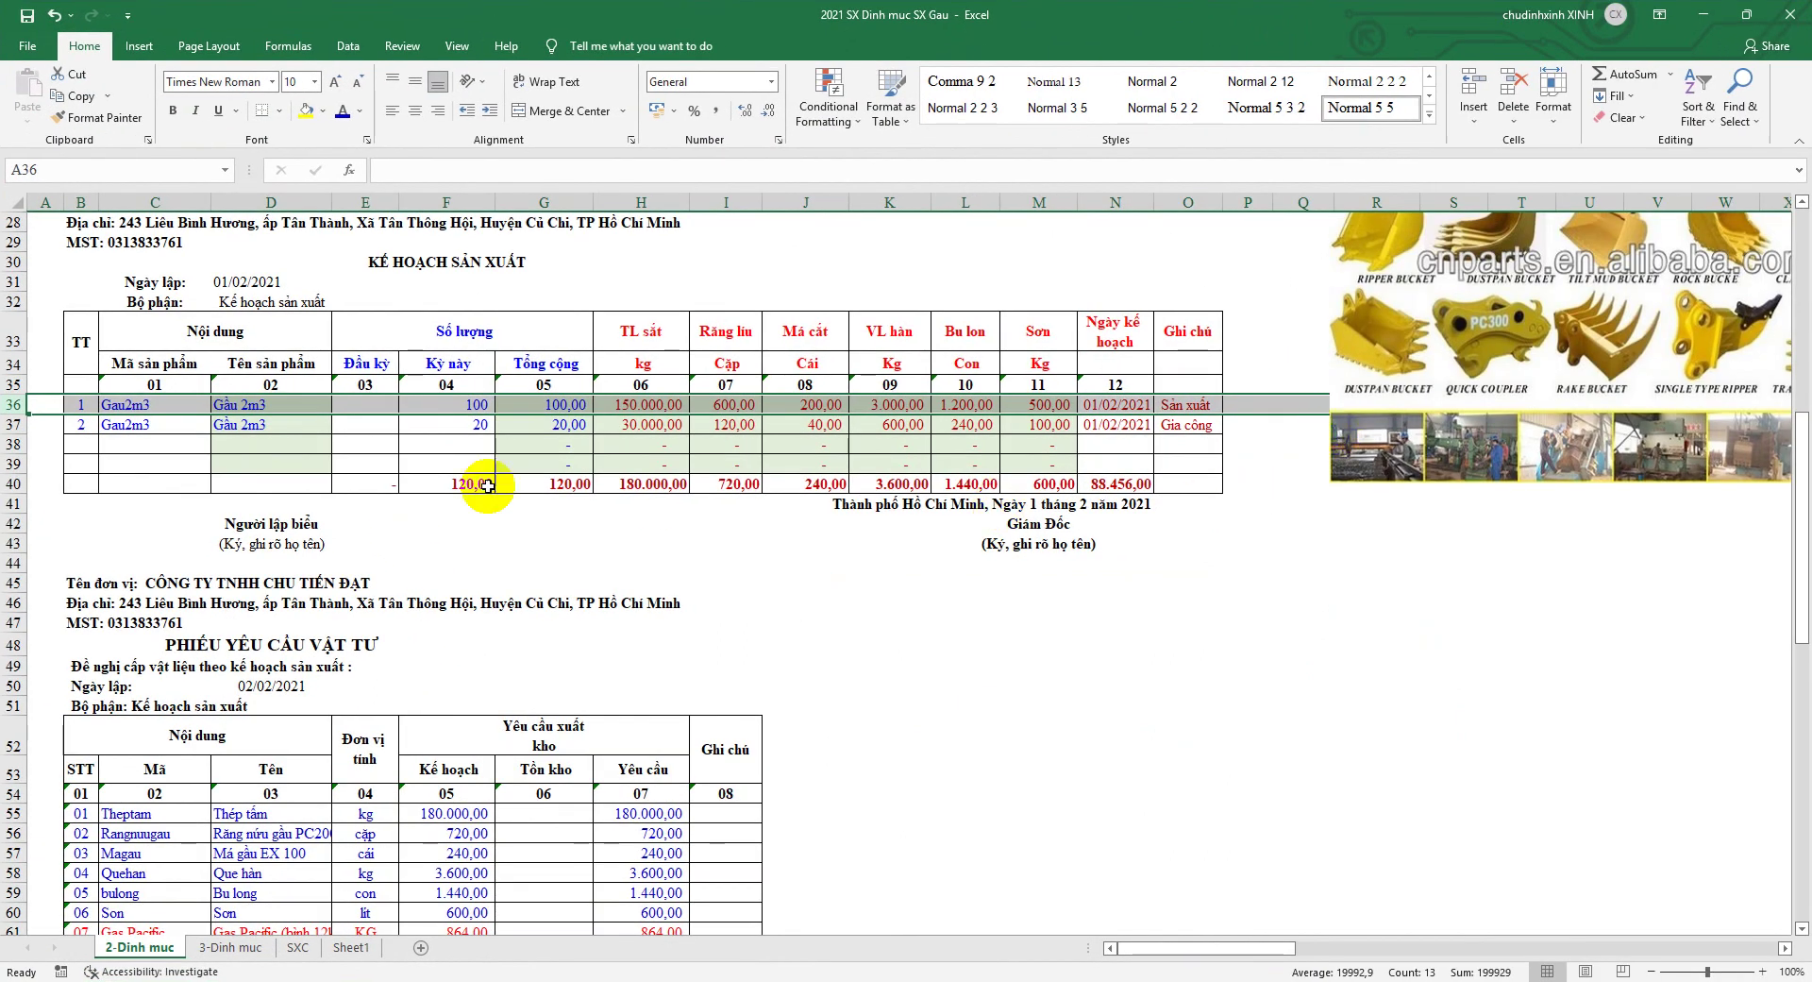
click(17, 425)
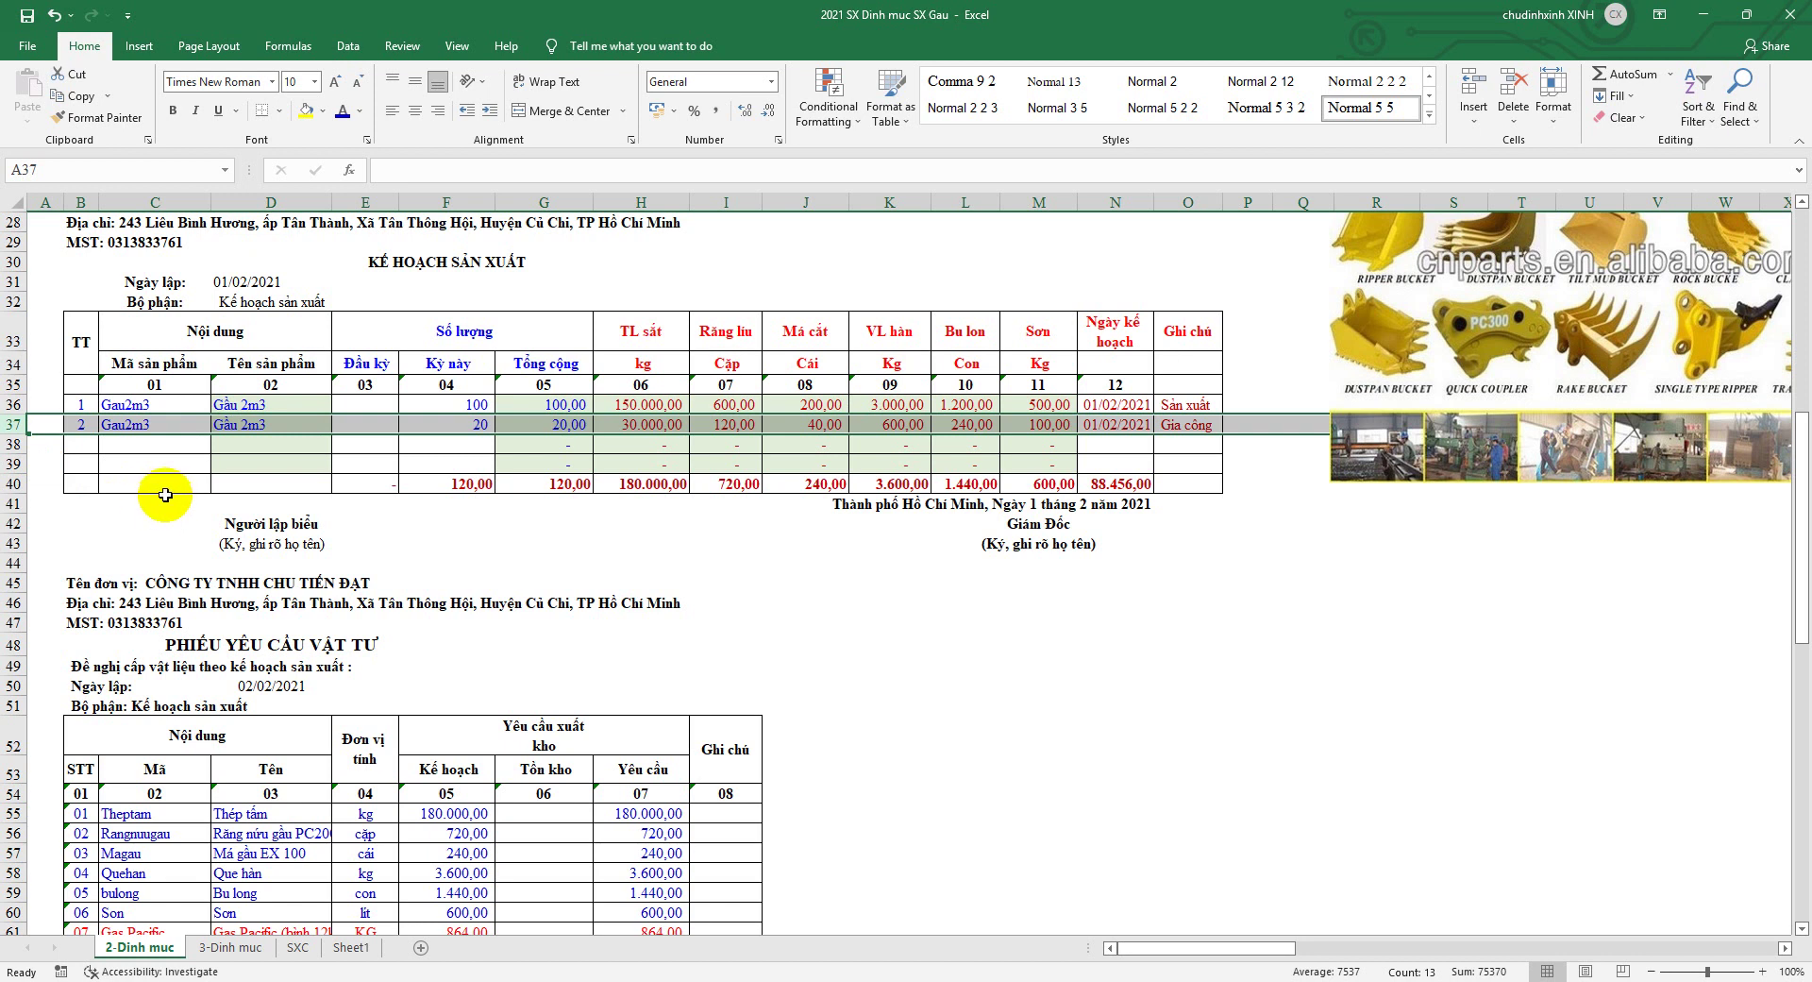
click(13, 404)
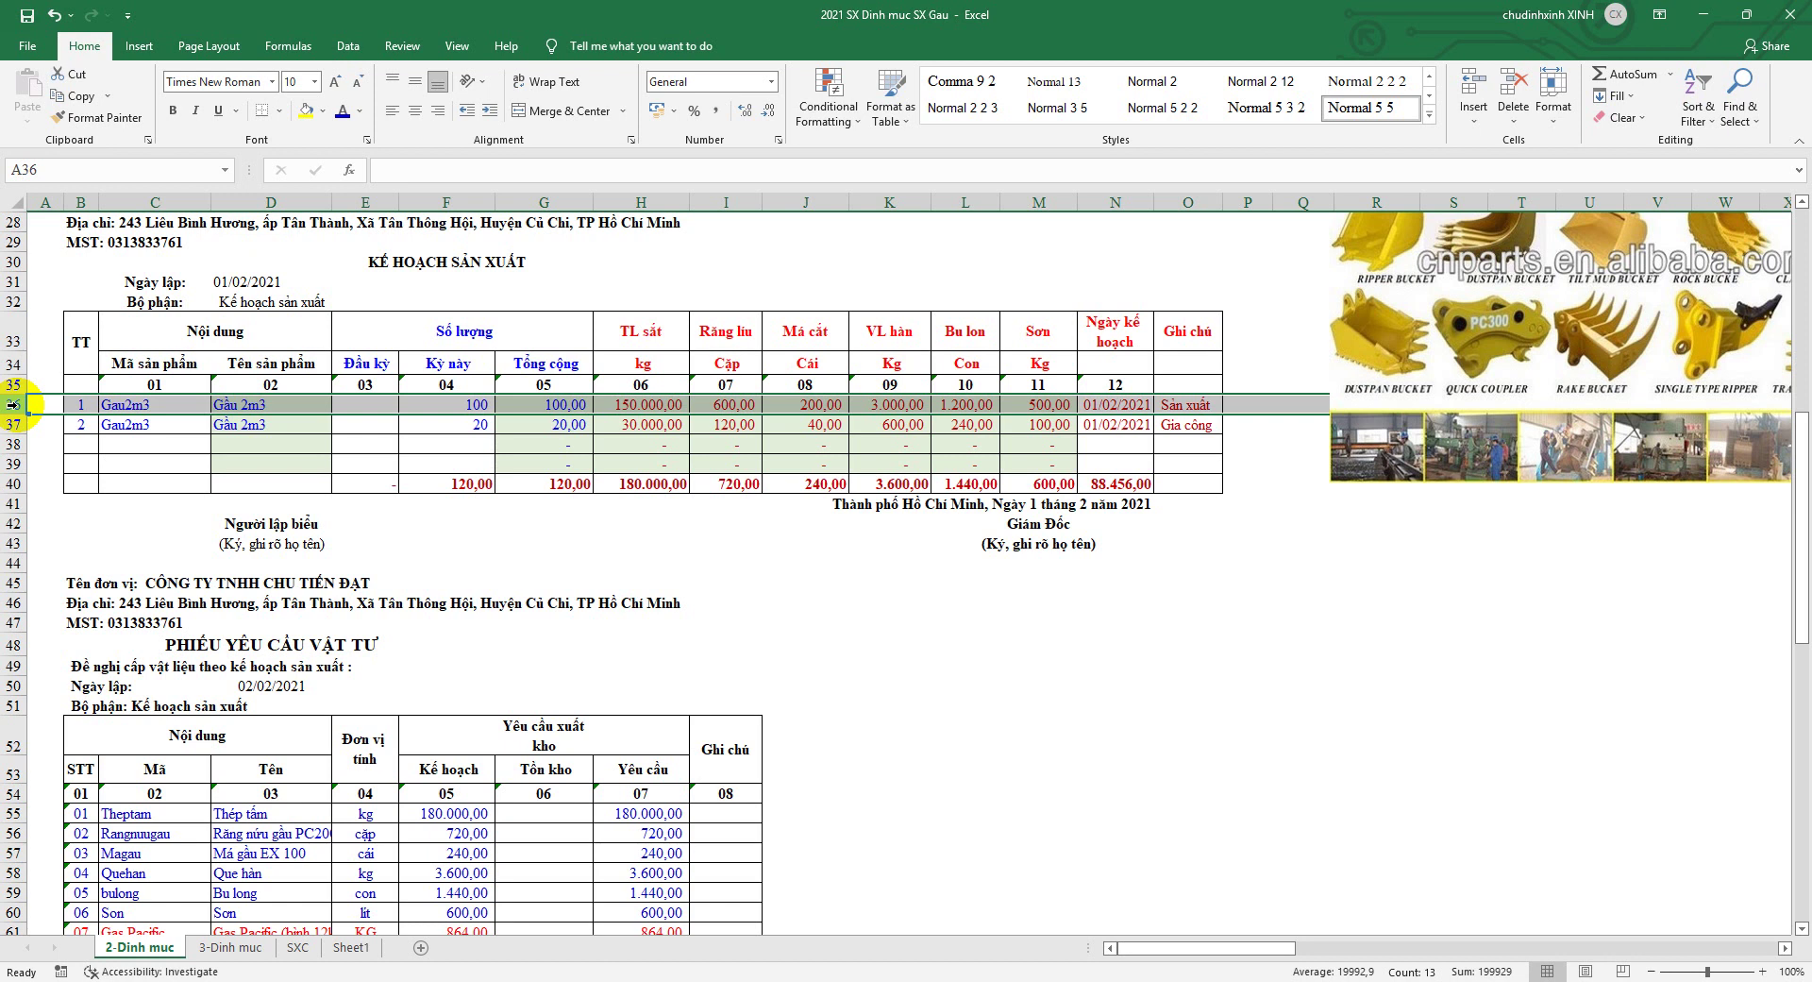
click(16, 425)
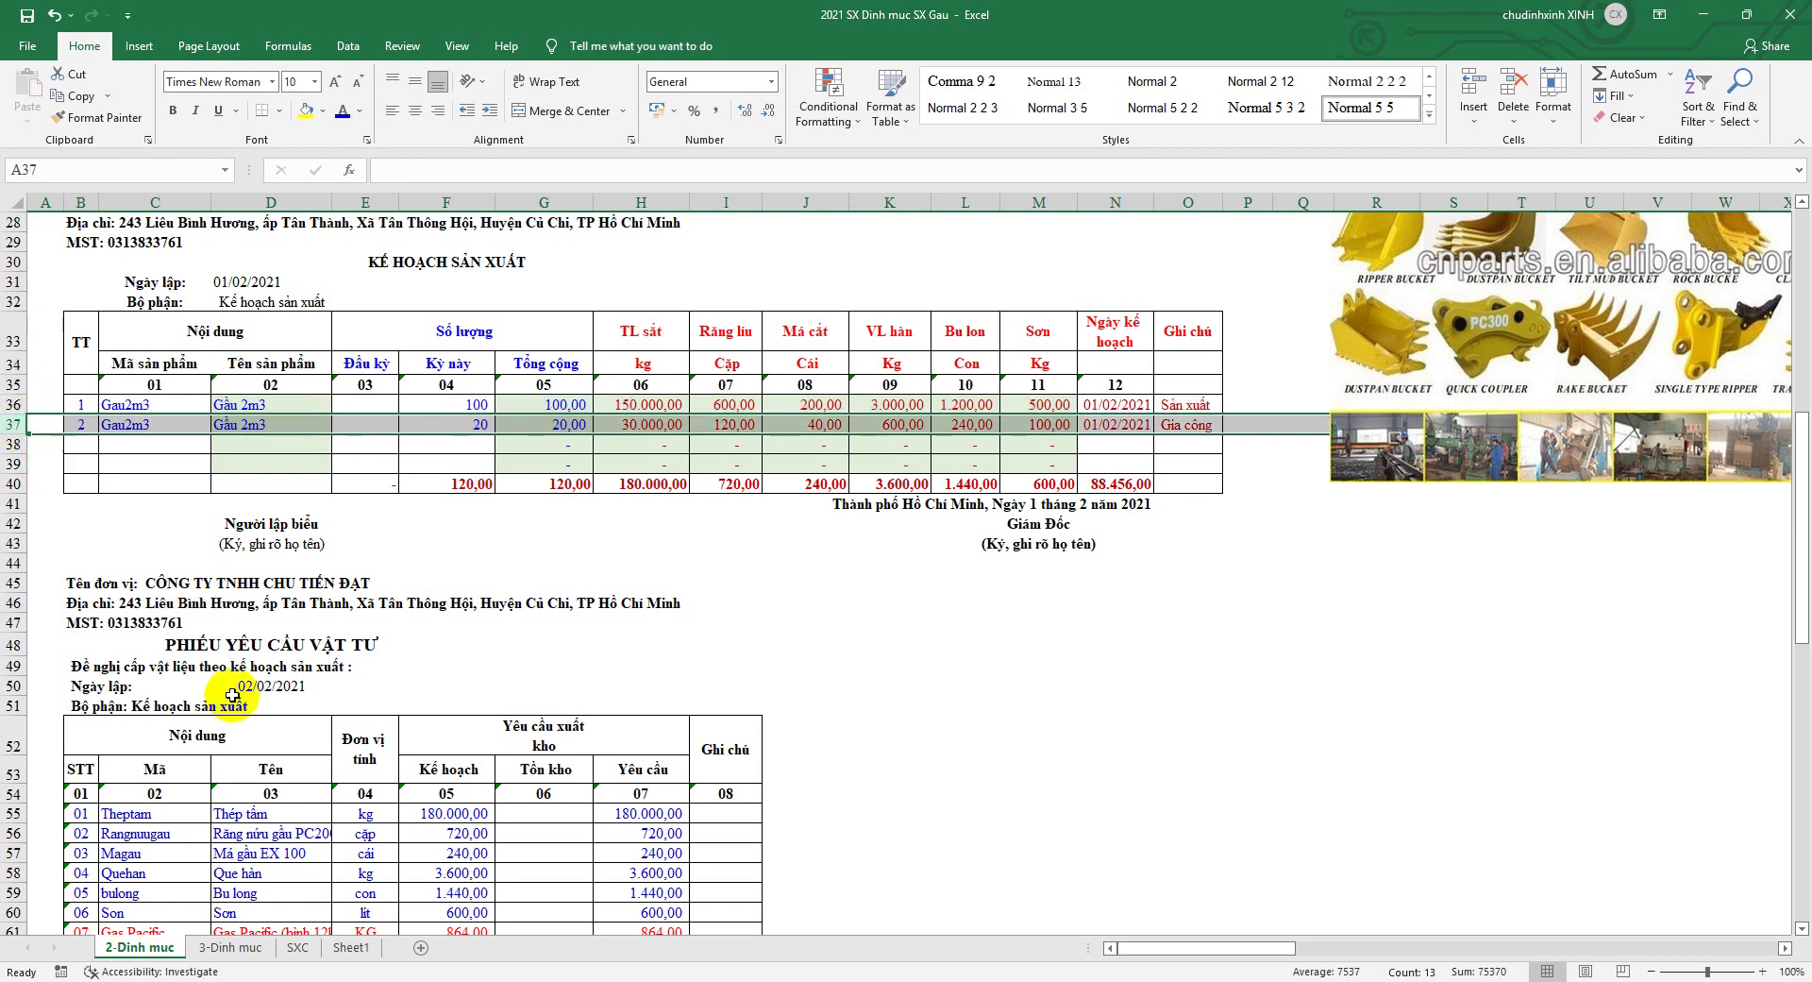
Switch to File Explorer, enter the San Xuat folder and open the invoice PDF SX 200-Mv T2 Gia cong
click(627, 920)
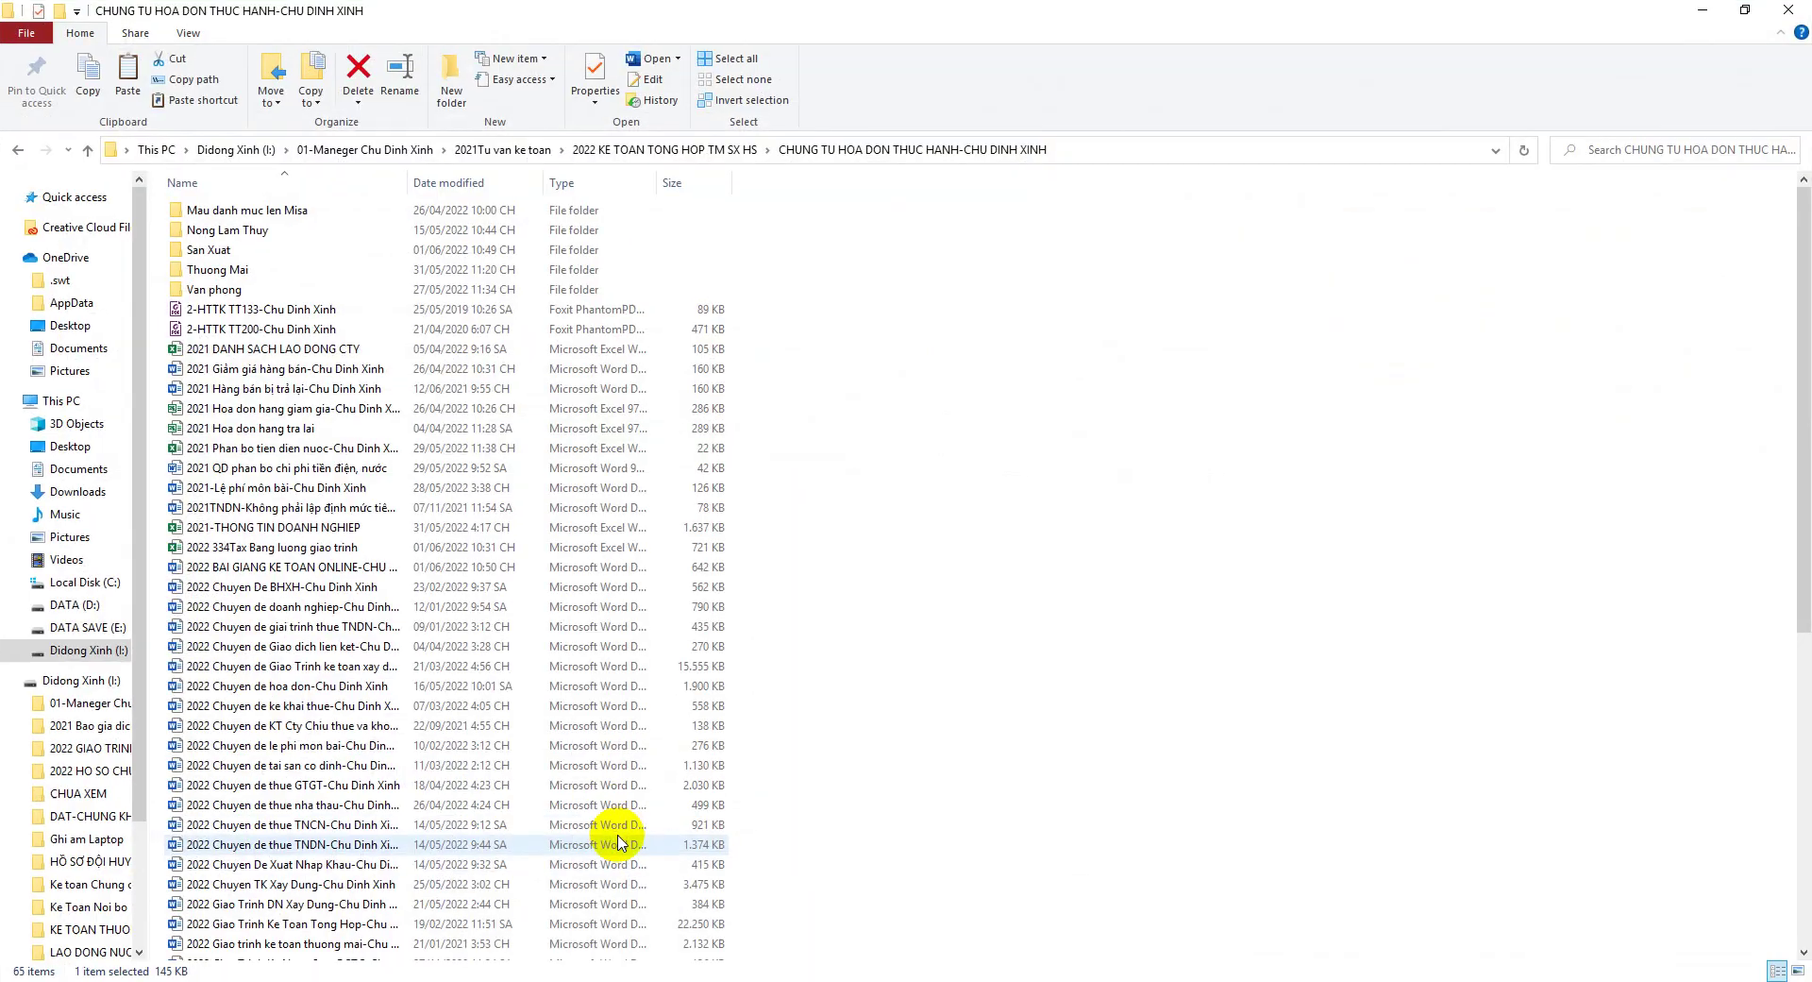
click(207, 253)
right_click(210, 253)
click(243, 257)
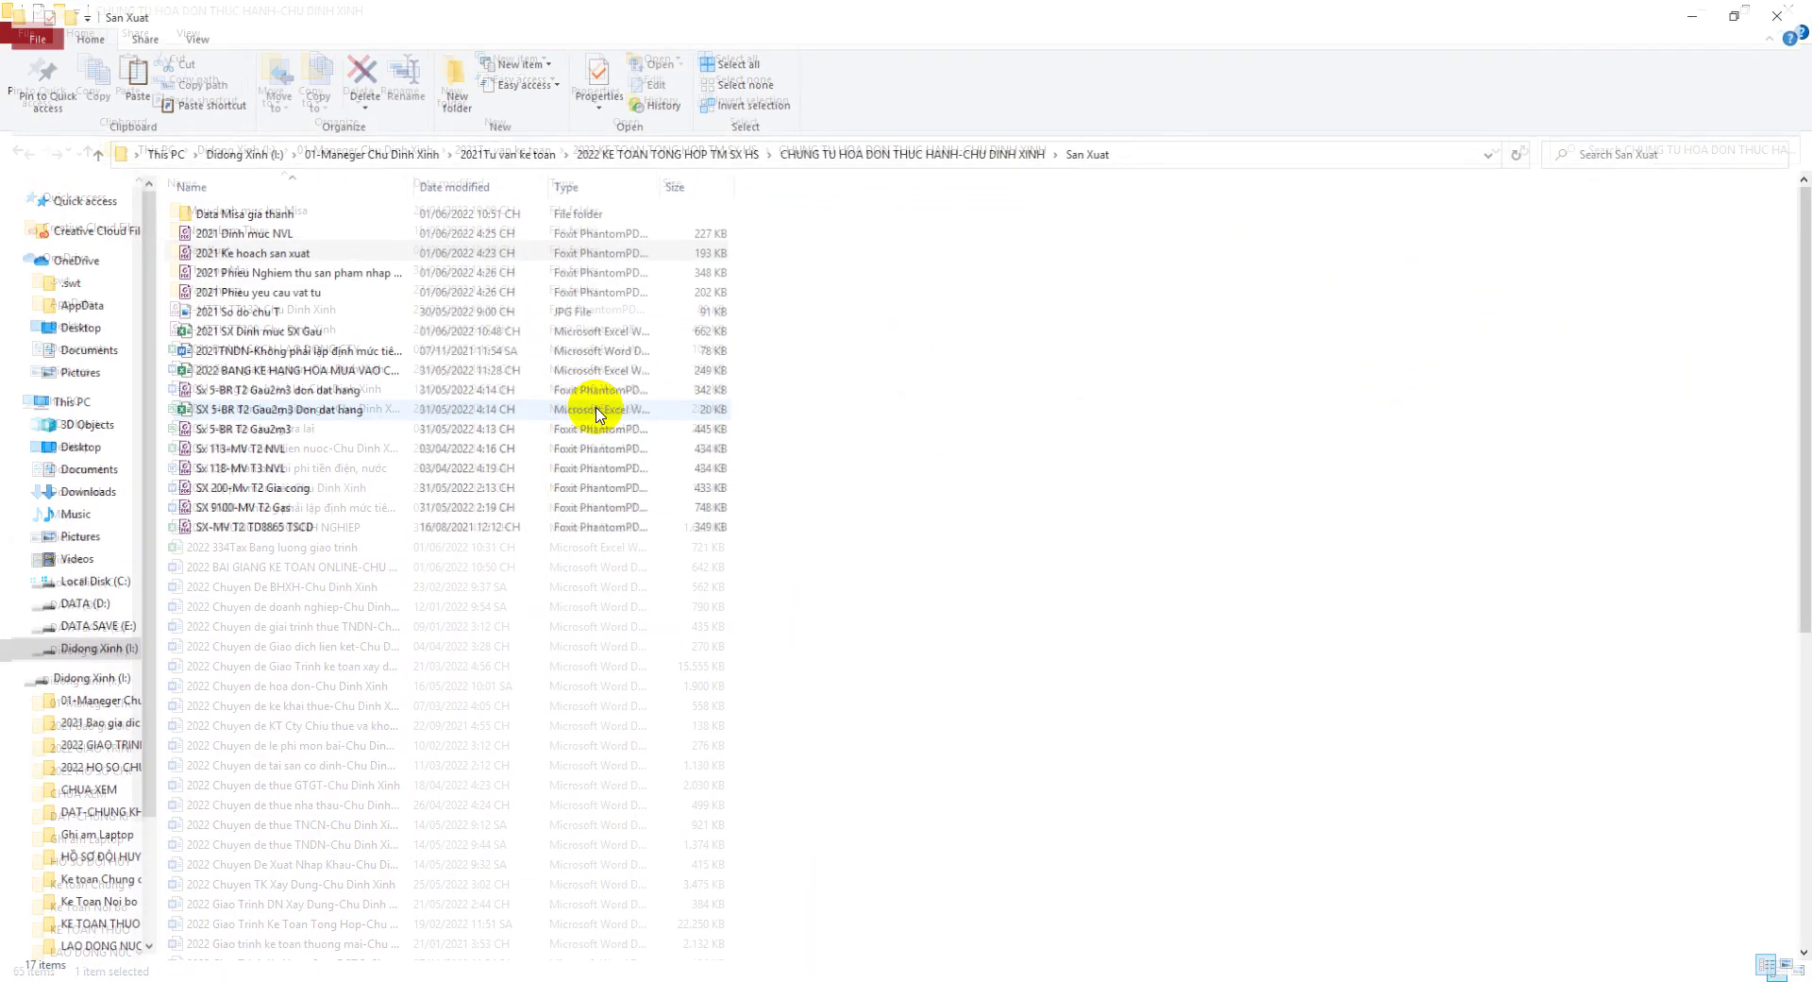
double_click(288, 489)
scroll(1057, 590, down, 3)
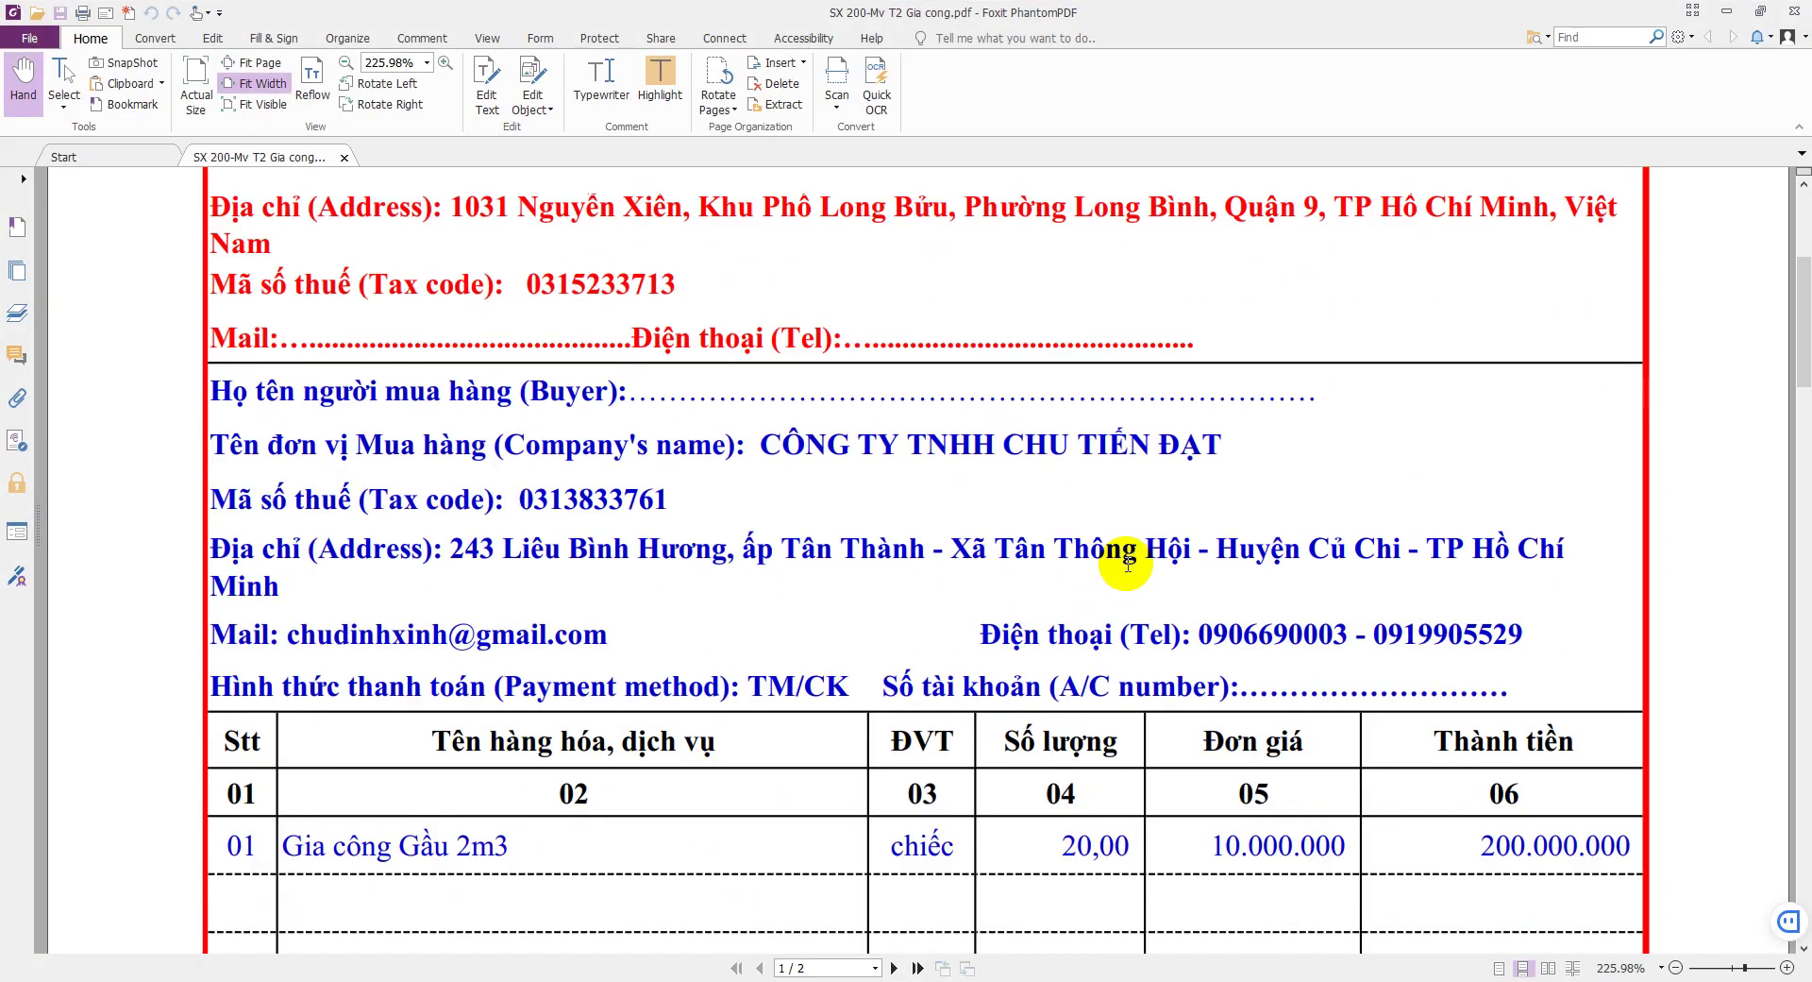
Fit the invoice window beside the folder listing and review the Gia công Gầu 2m3 line, the totals and the invoice header
ctrl+scroll(1138, 562, down, 1)
ctrl+scroll(1138, 562, down, 3)
scroll(1161, 614, down, 3)
click(1760, 12)
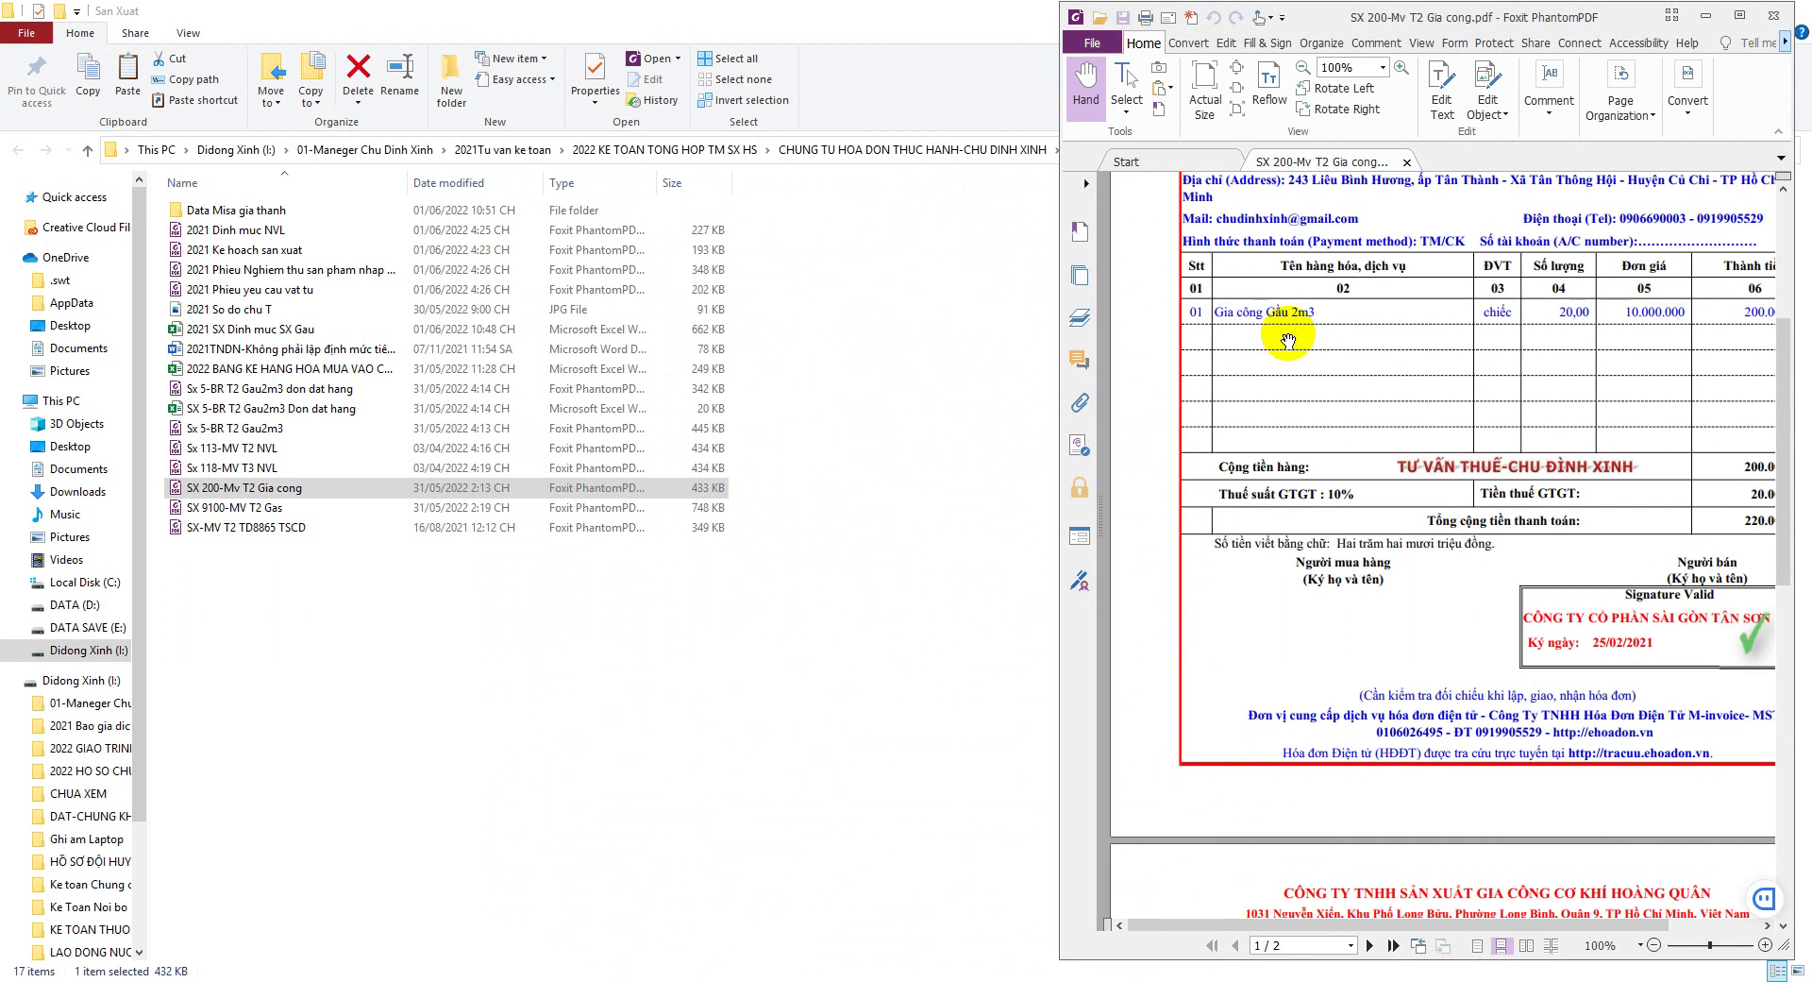
drag(1303, 20, 1193, 23)
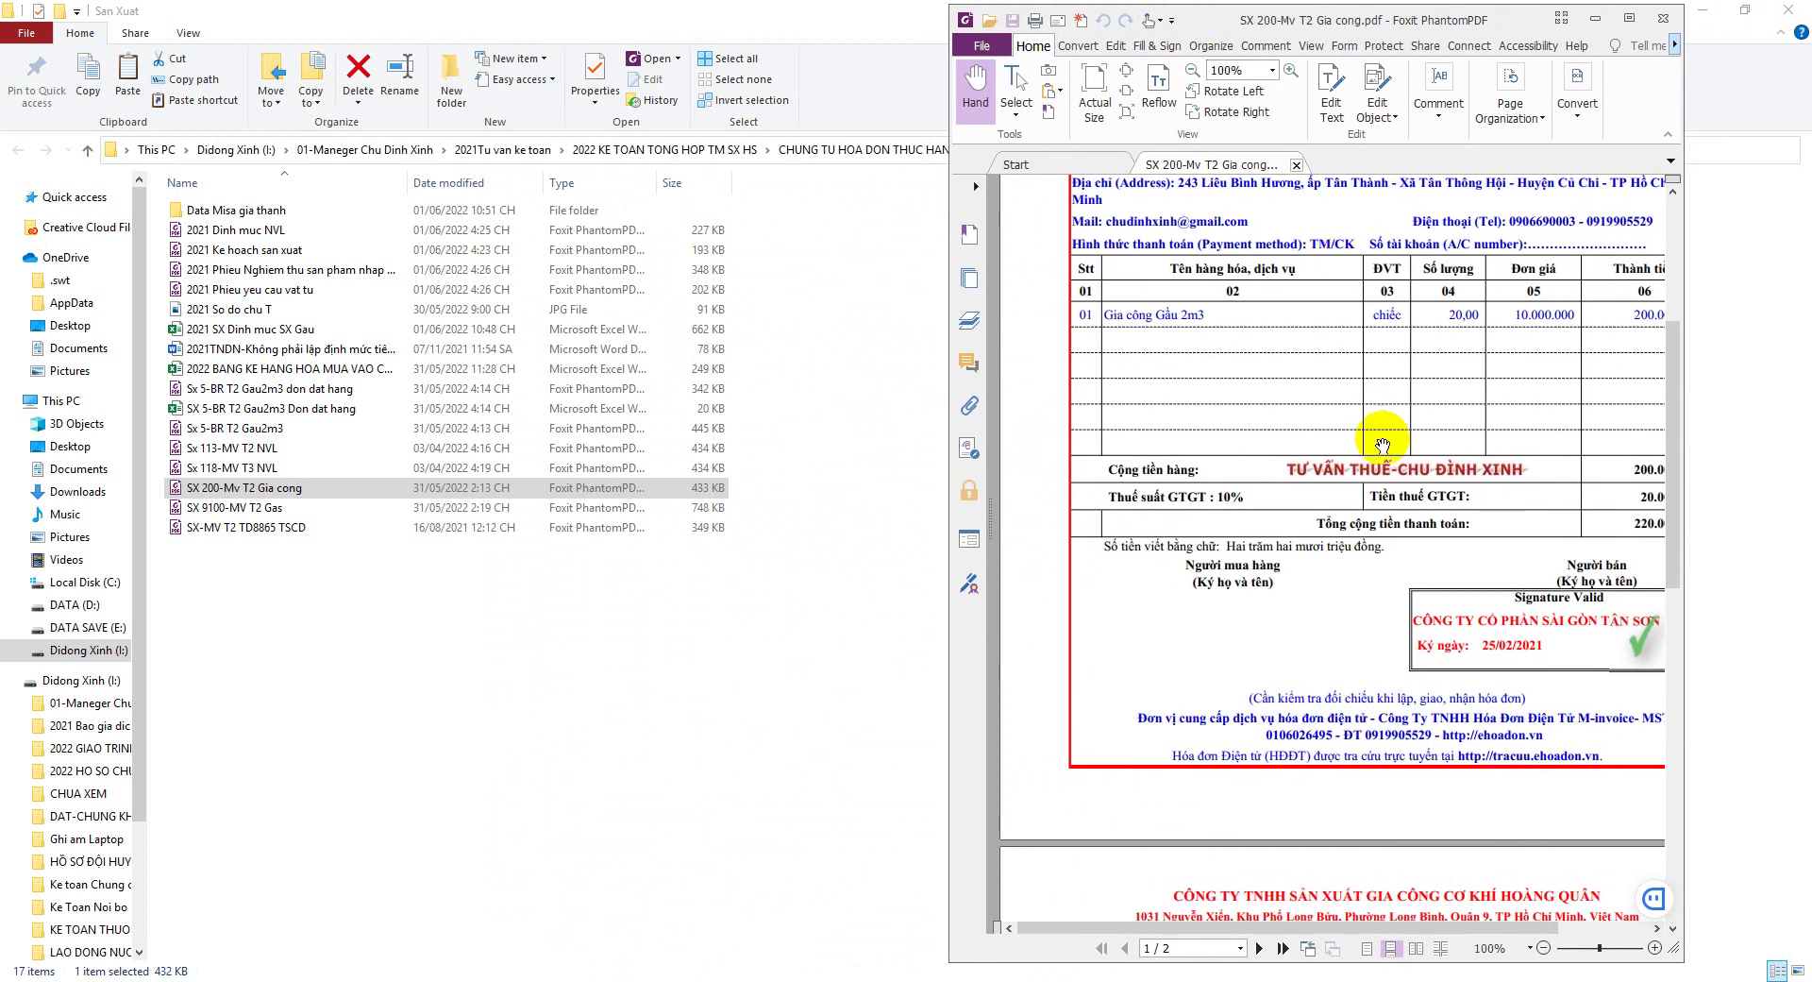
scroll(1383, 444, down, 1)
ctrl+scroll(1383, 444, down, 1)
drag(1684, 289, 1792, 289)
scroll(1529, 444, up, 2)
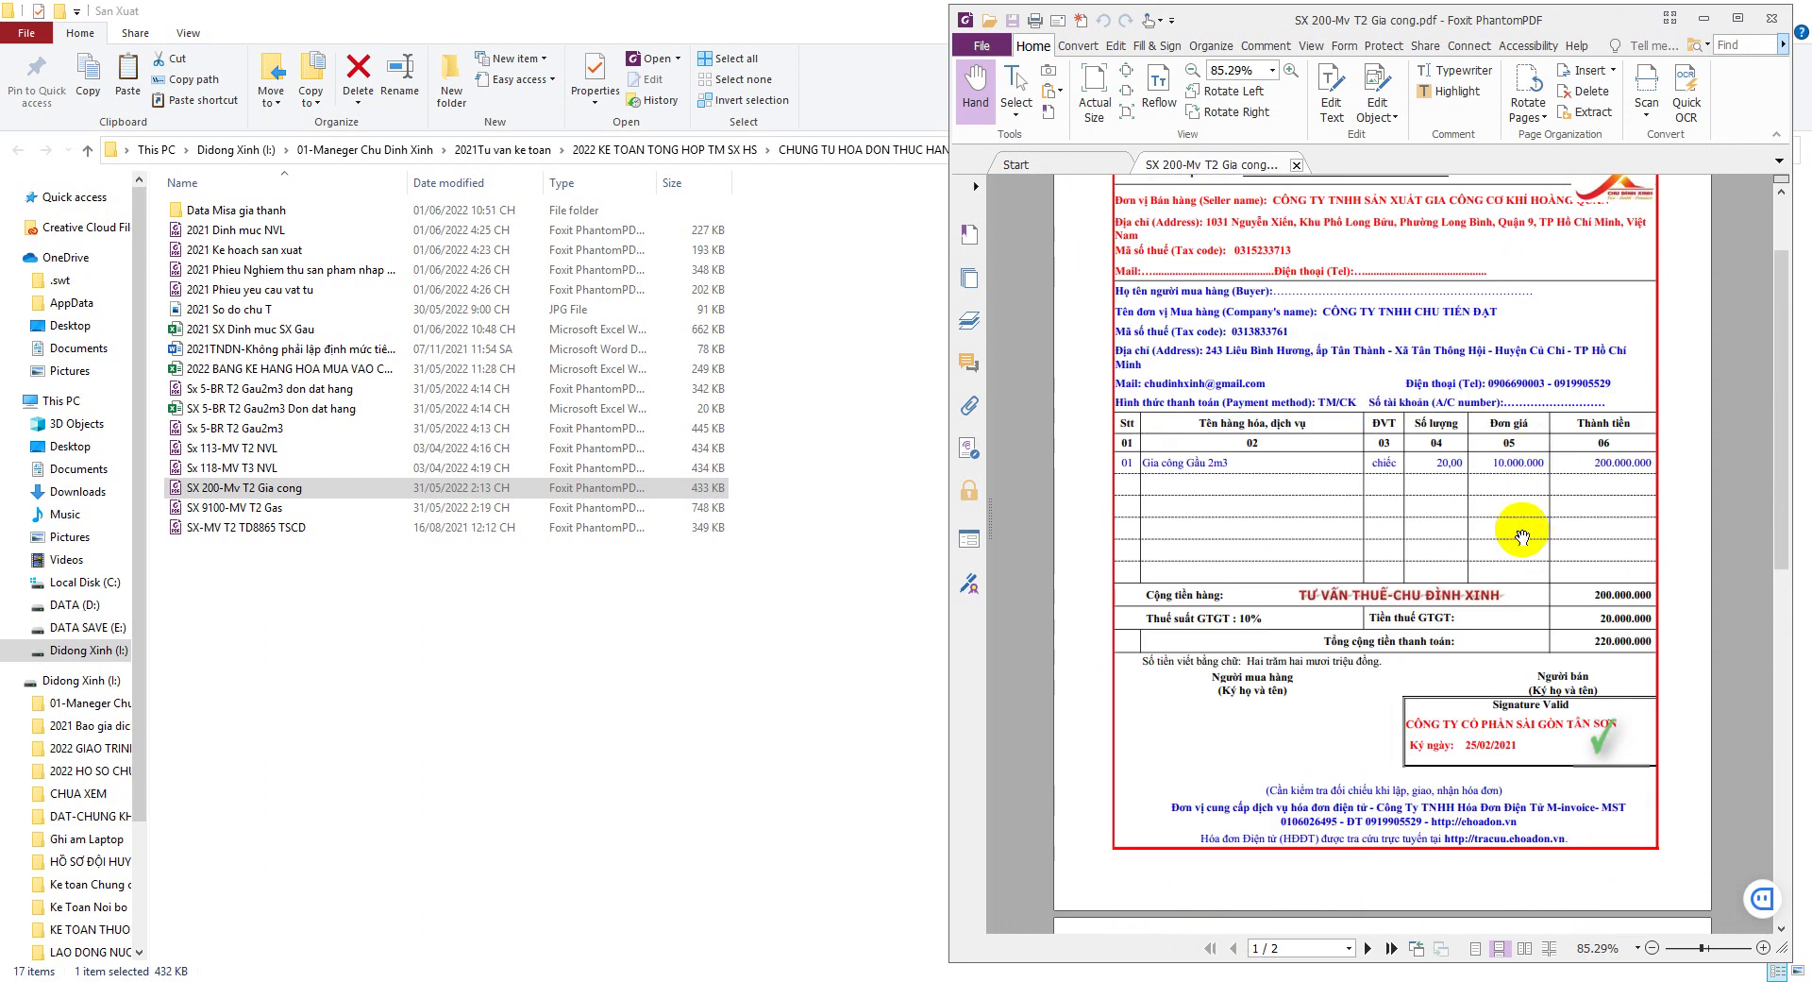
ctrl+scroll(1517, 530, up, 1)
scroll(1497, 557, down, 1)
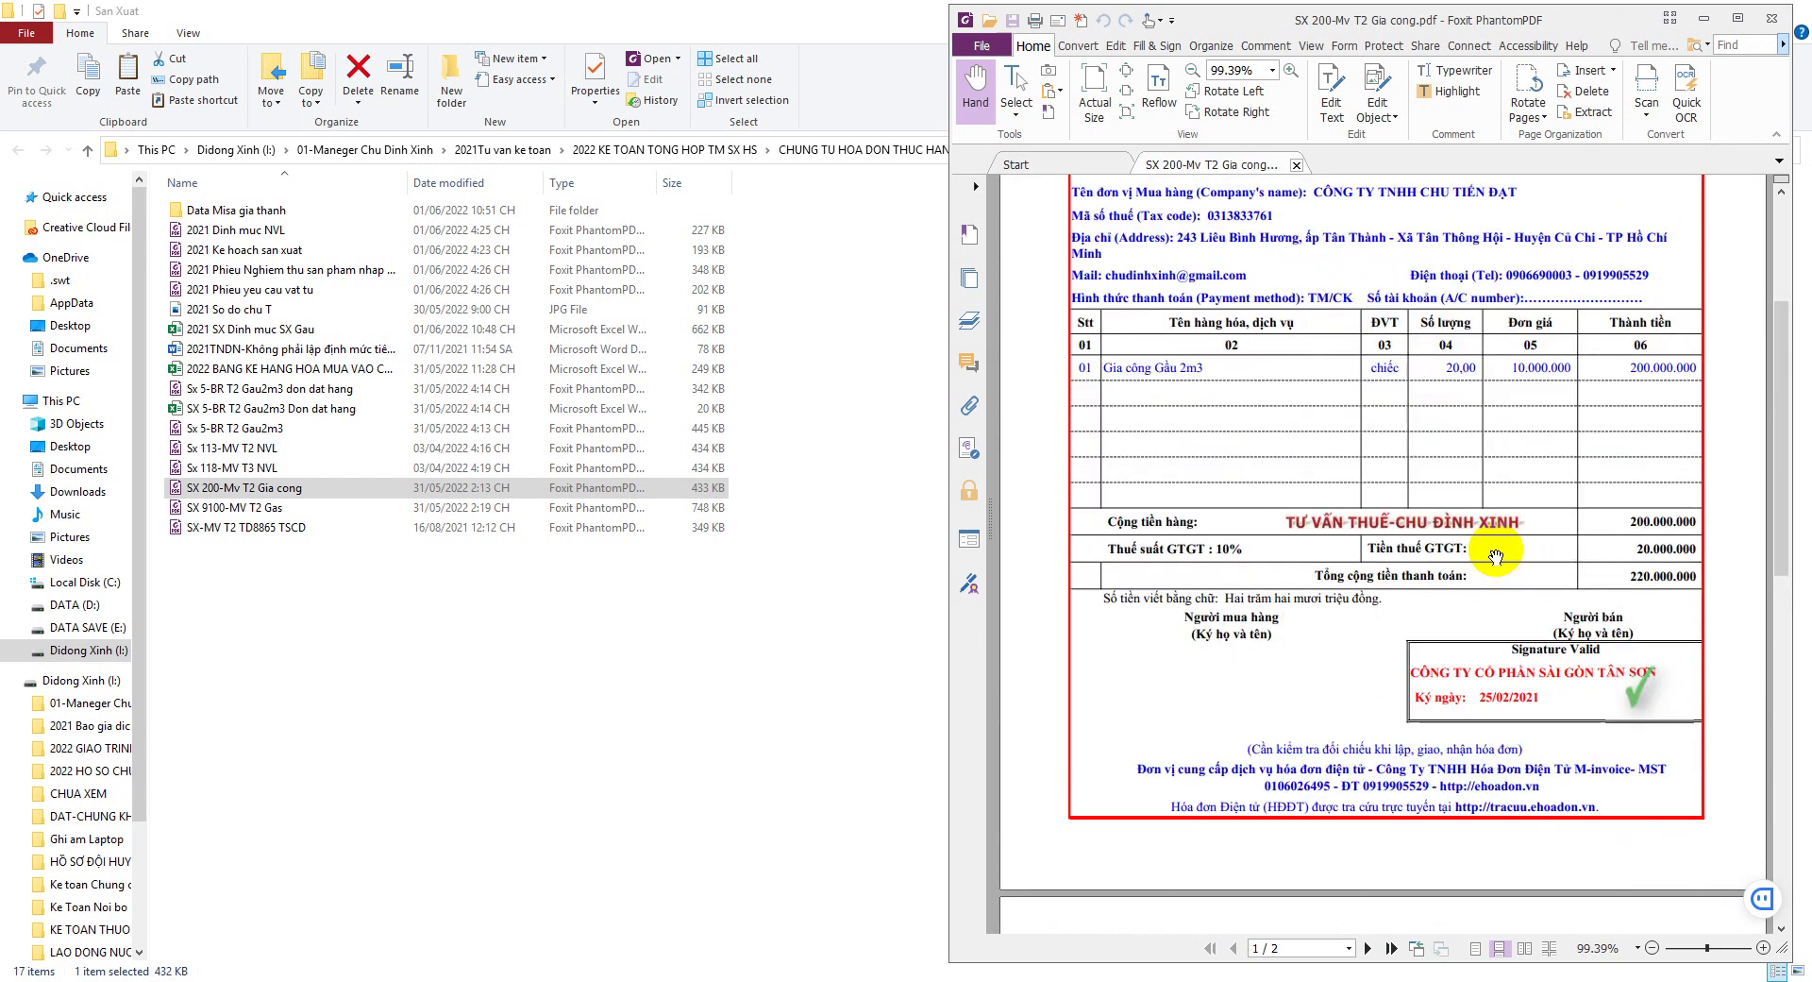
scroll(1496, 557, down, 8)
scroll(1421, 590, up, 3)
scroll(1421, 590, up, 10)
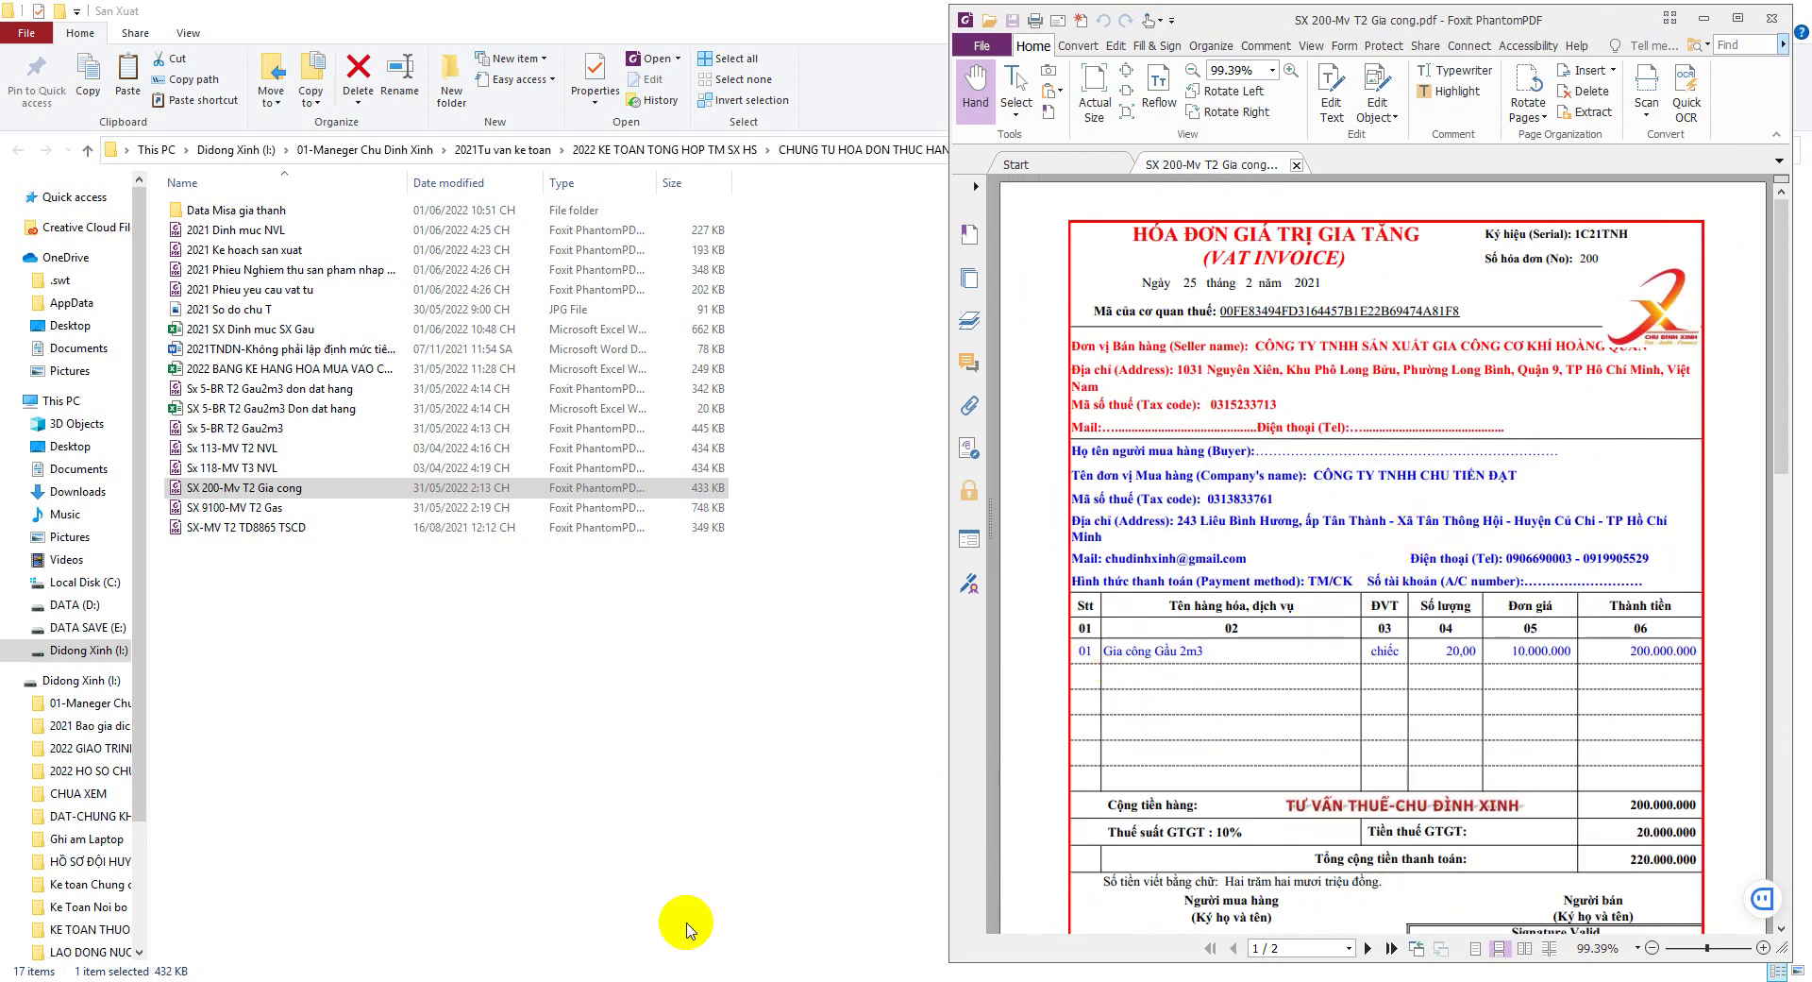
Switch to the Word lecture document and colour the "Phương pháp 1:" label red
key(alt+Tab)
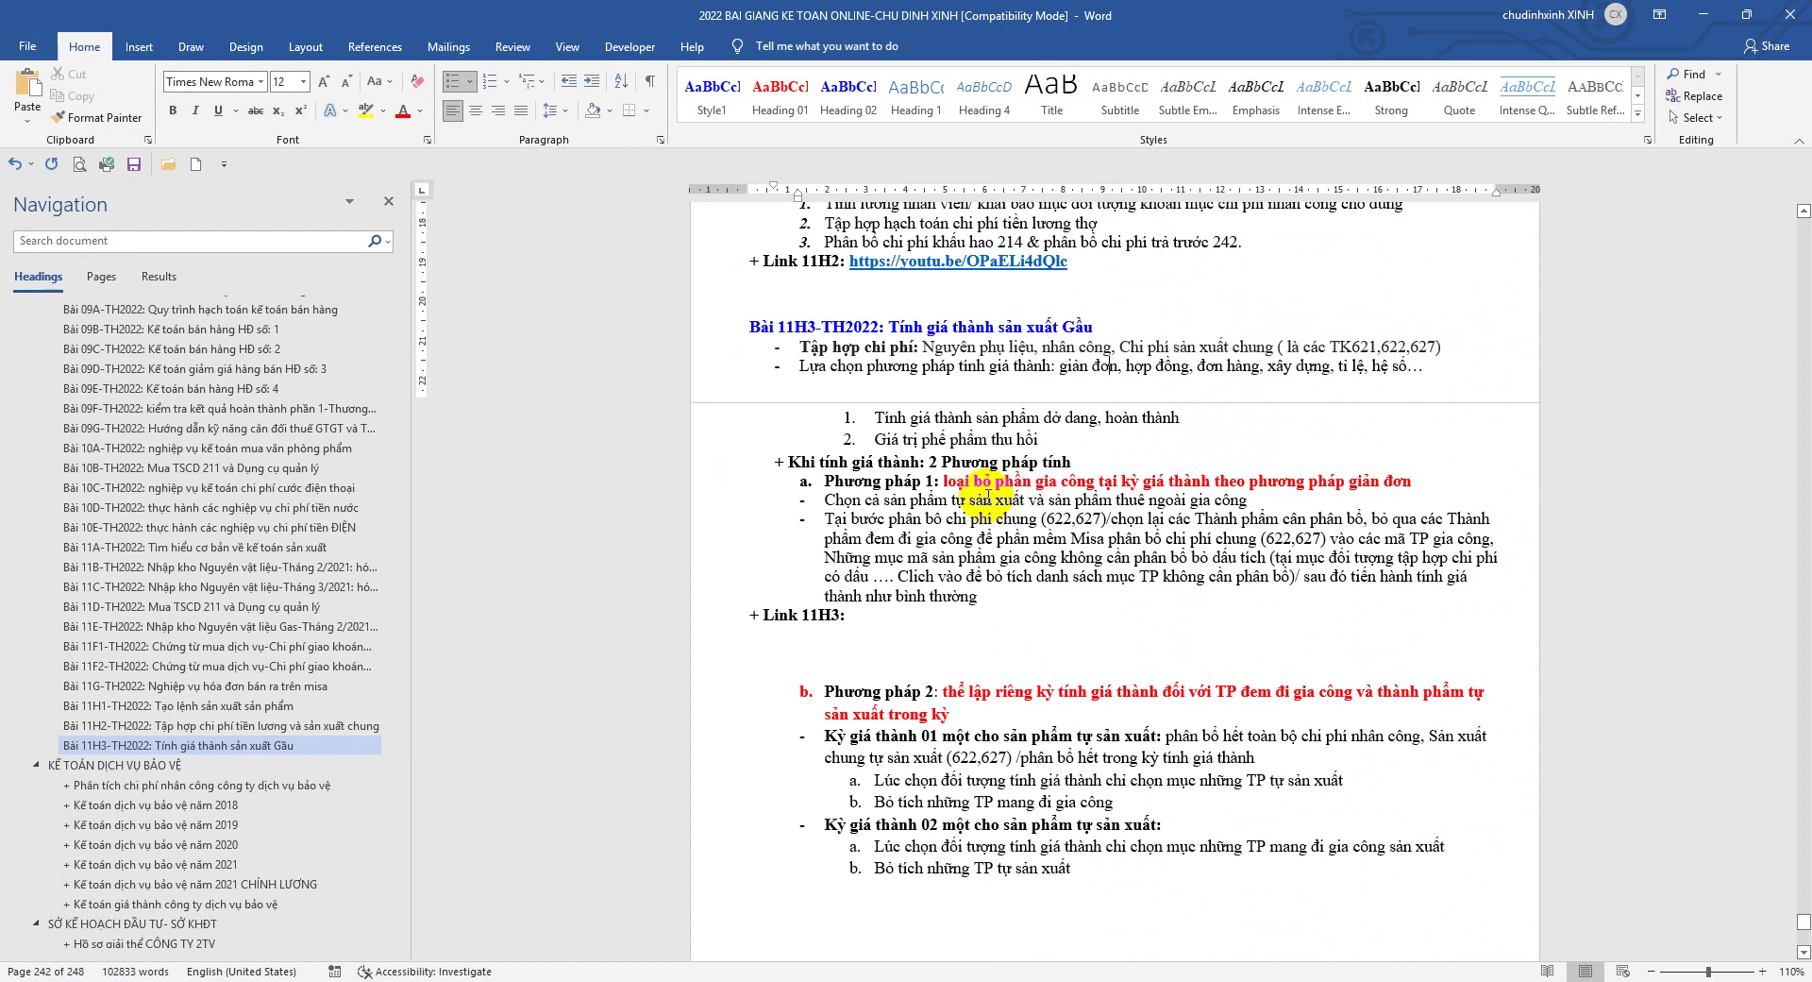
drag(942, 481, 779, 481)
click(403, 111)
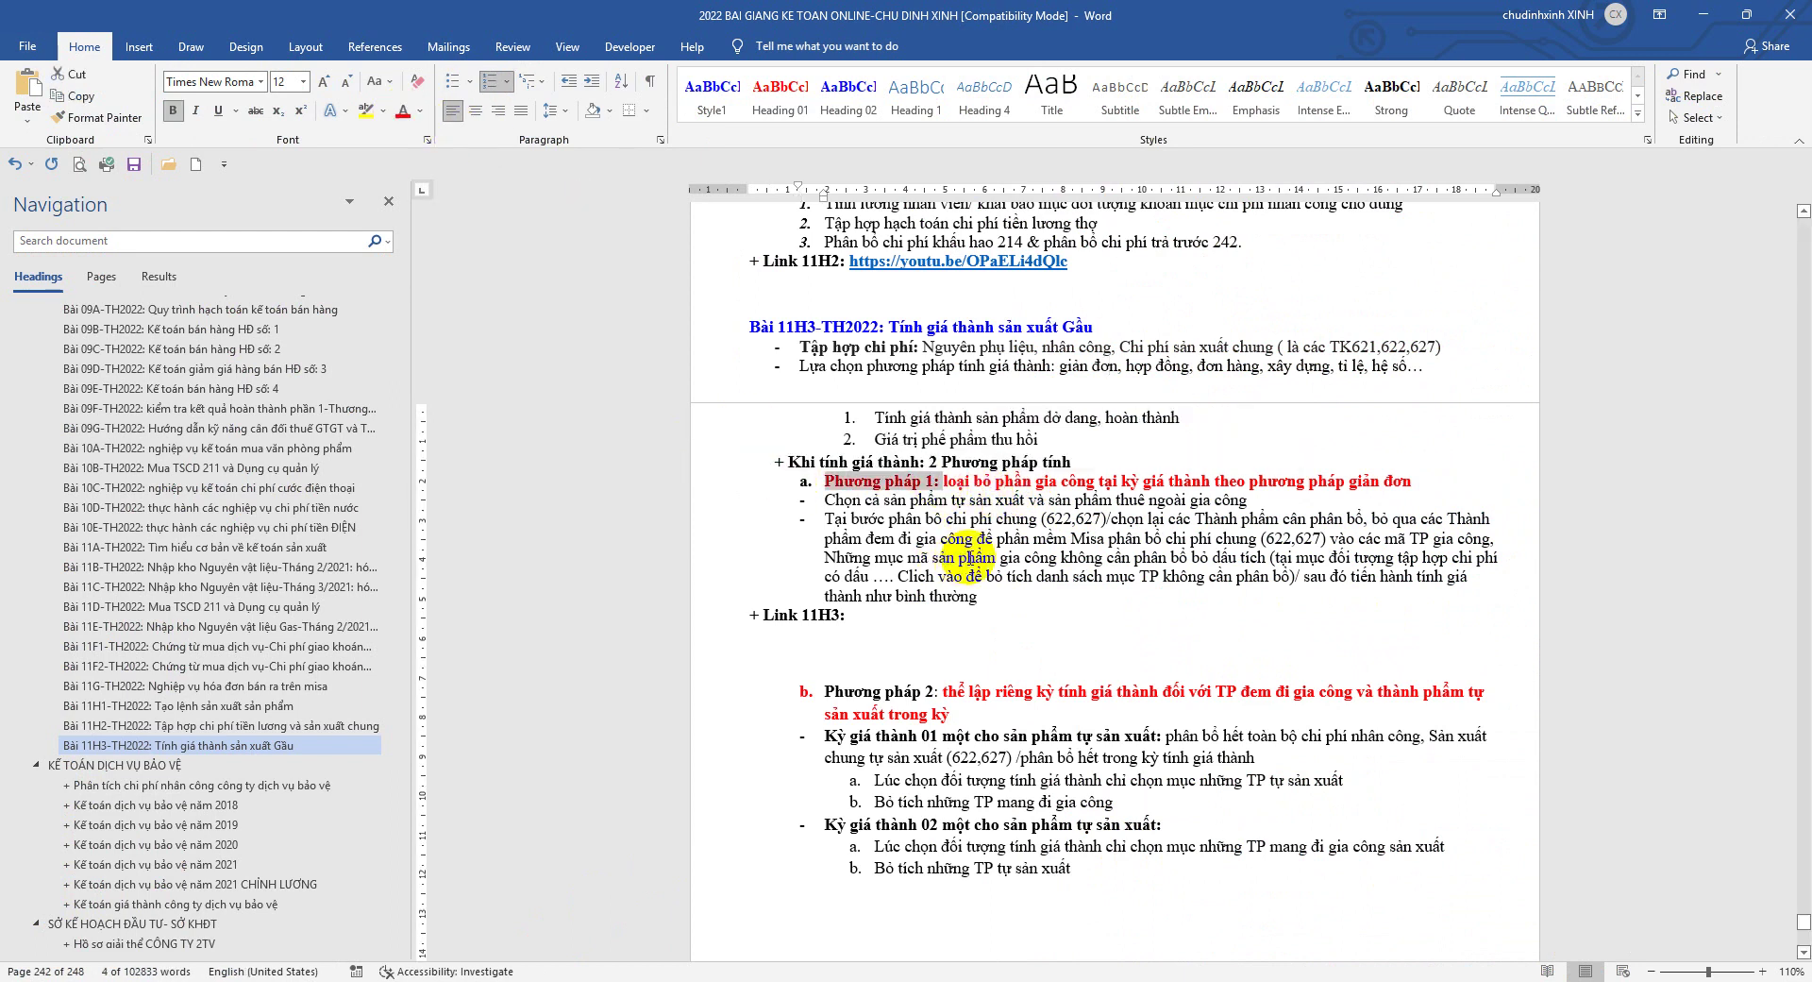
click(997, 519)
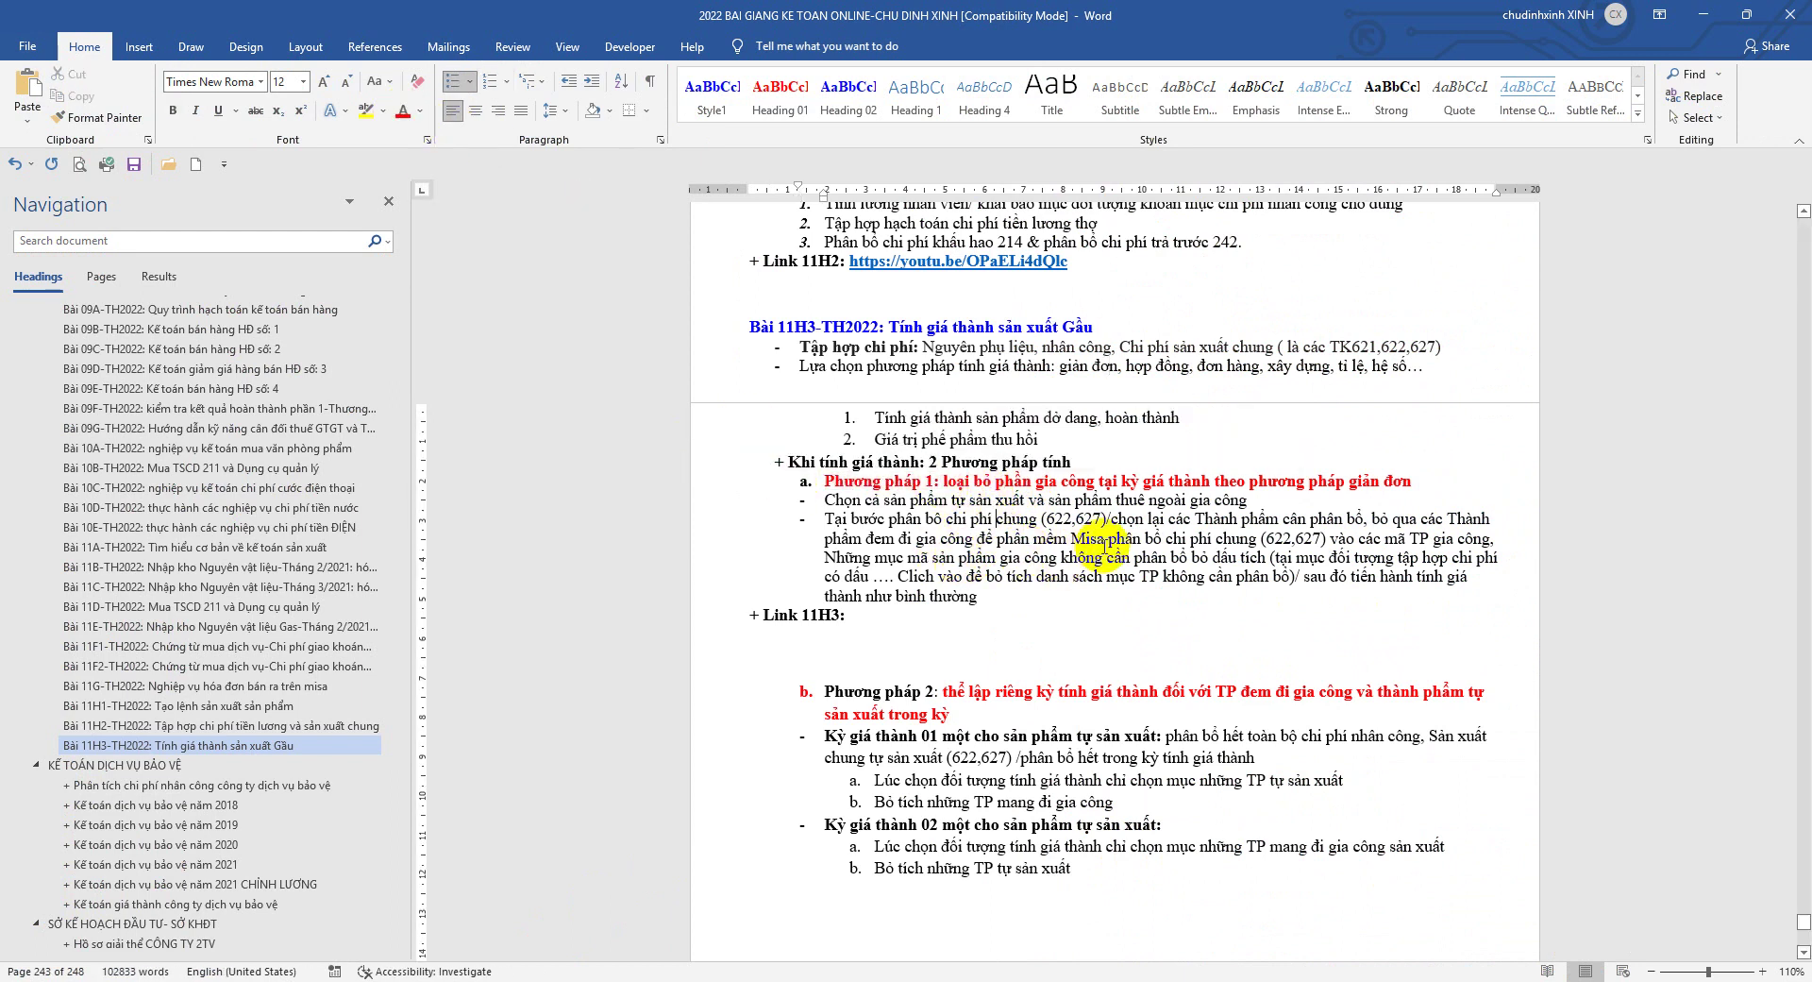
Switch to MISA SME.NET and open the Sản xuất liên tục - Giản đơn list in the Giá thành module
click(1704, 14)
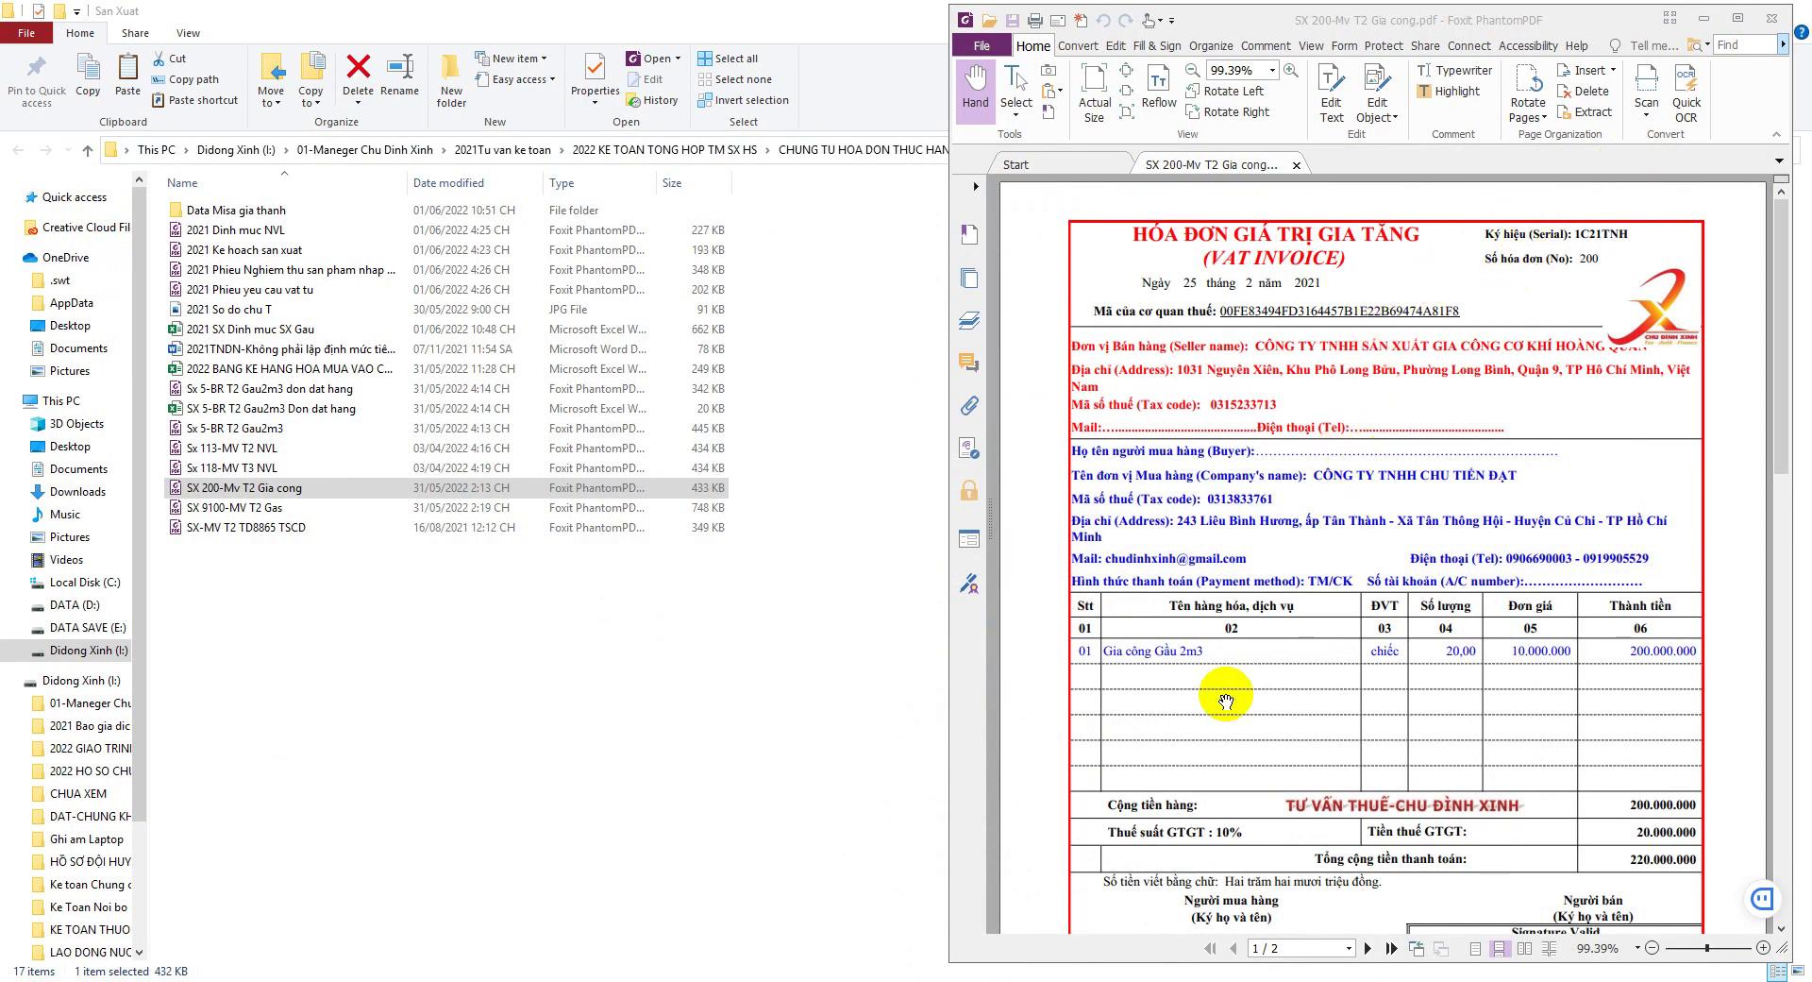
click(1048, 981)
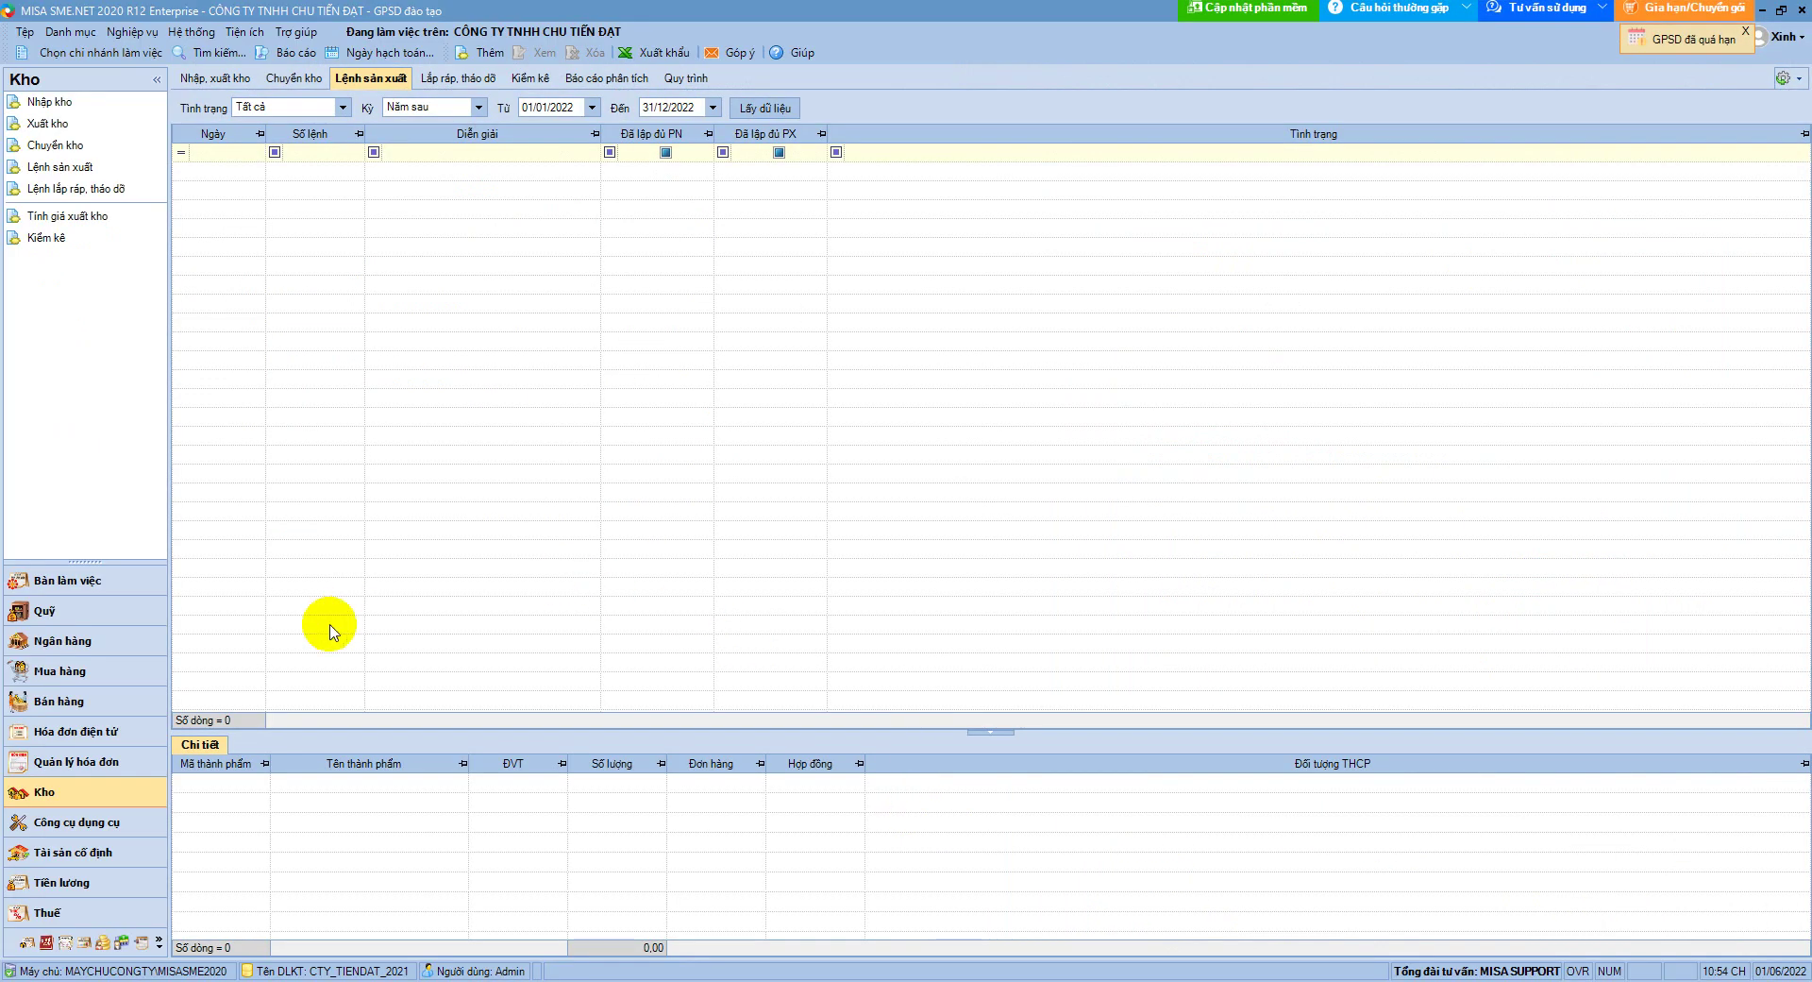
click(27, 944)
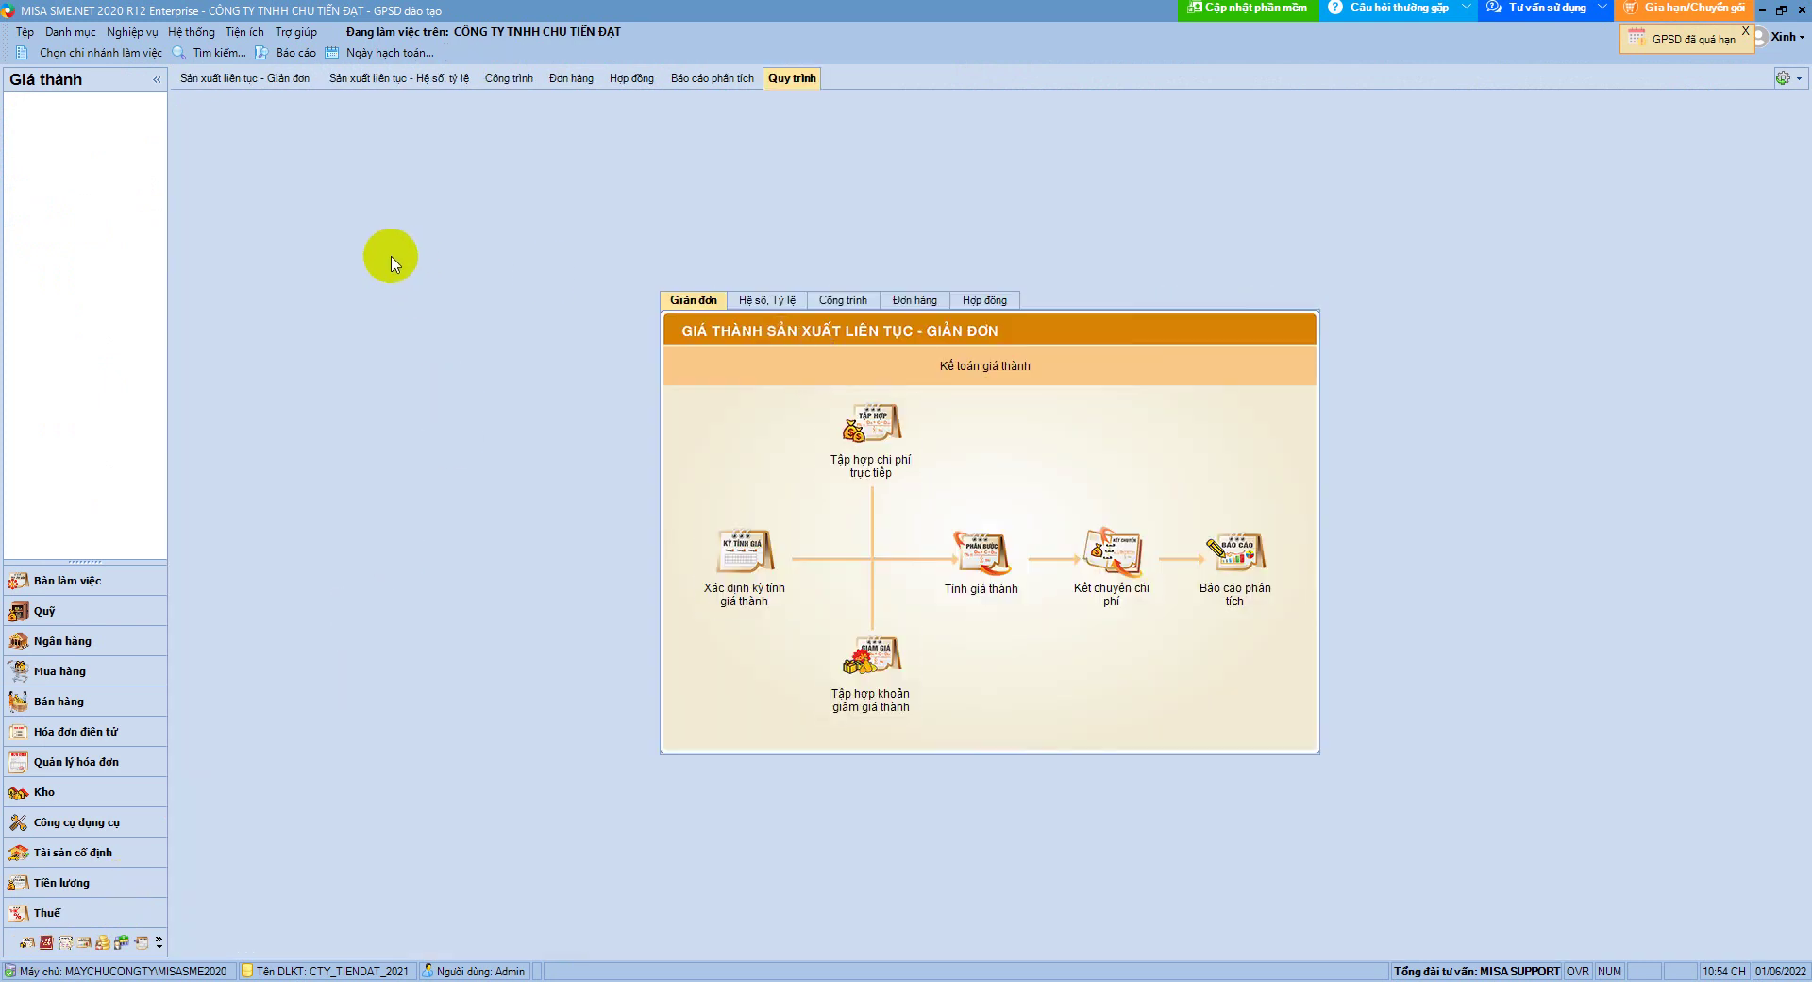
click(225, 81)
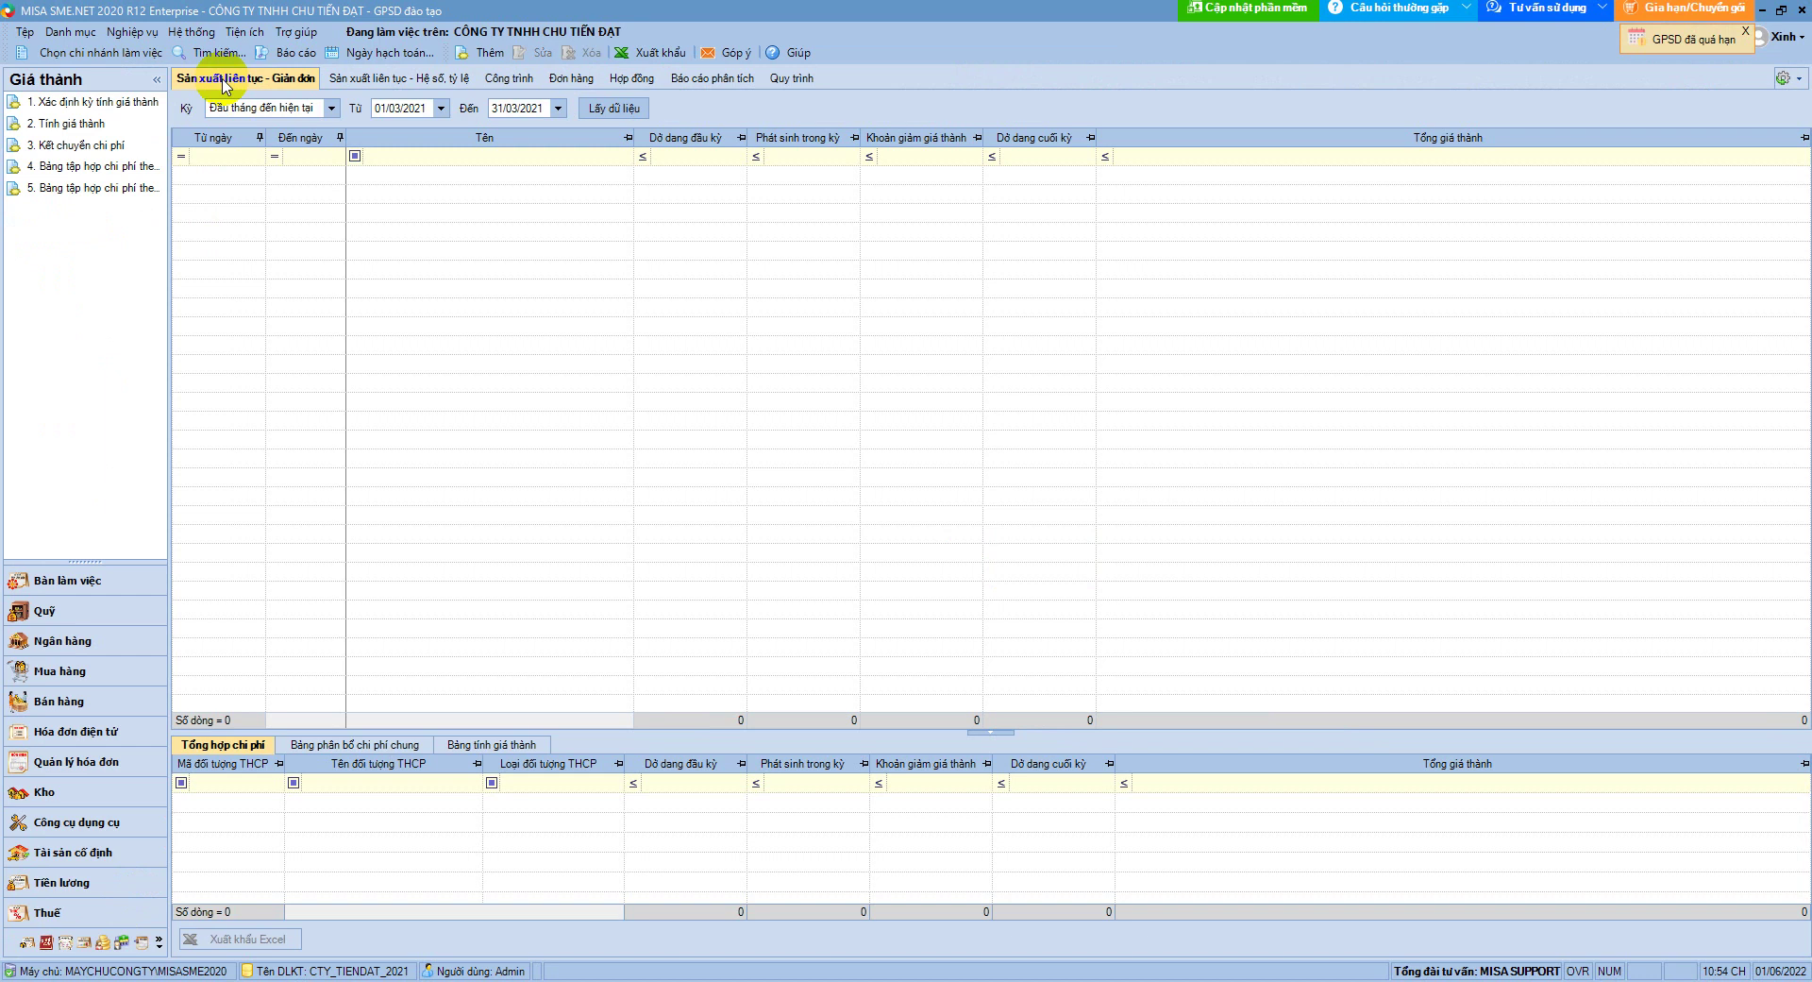
Set the costing list's period filter to Năm nay
click(332, 111)
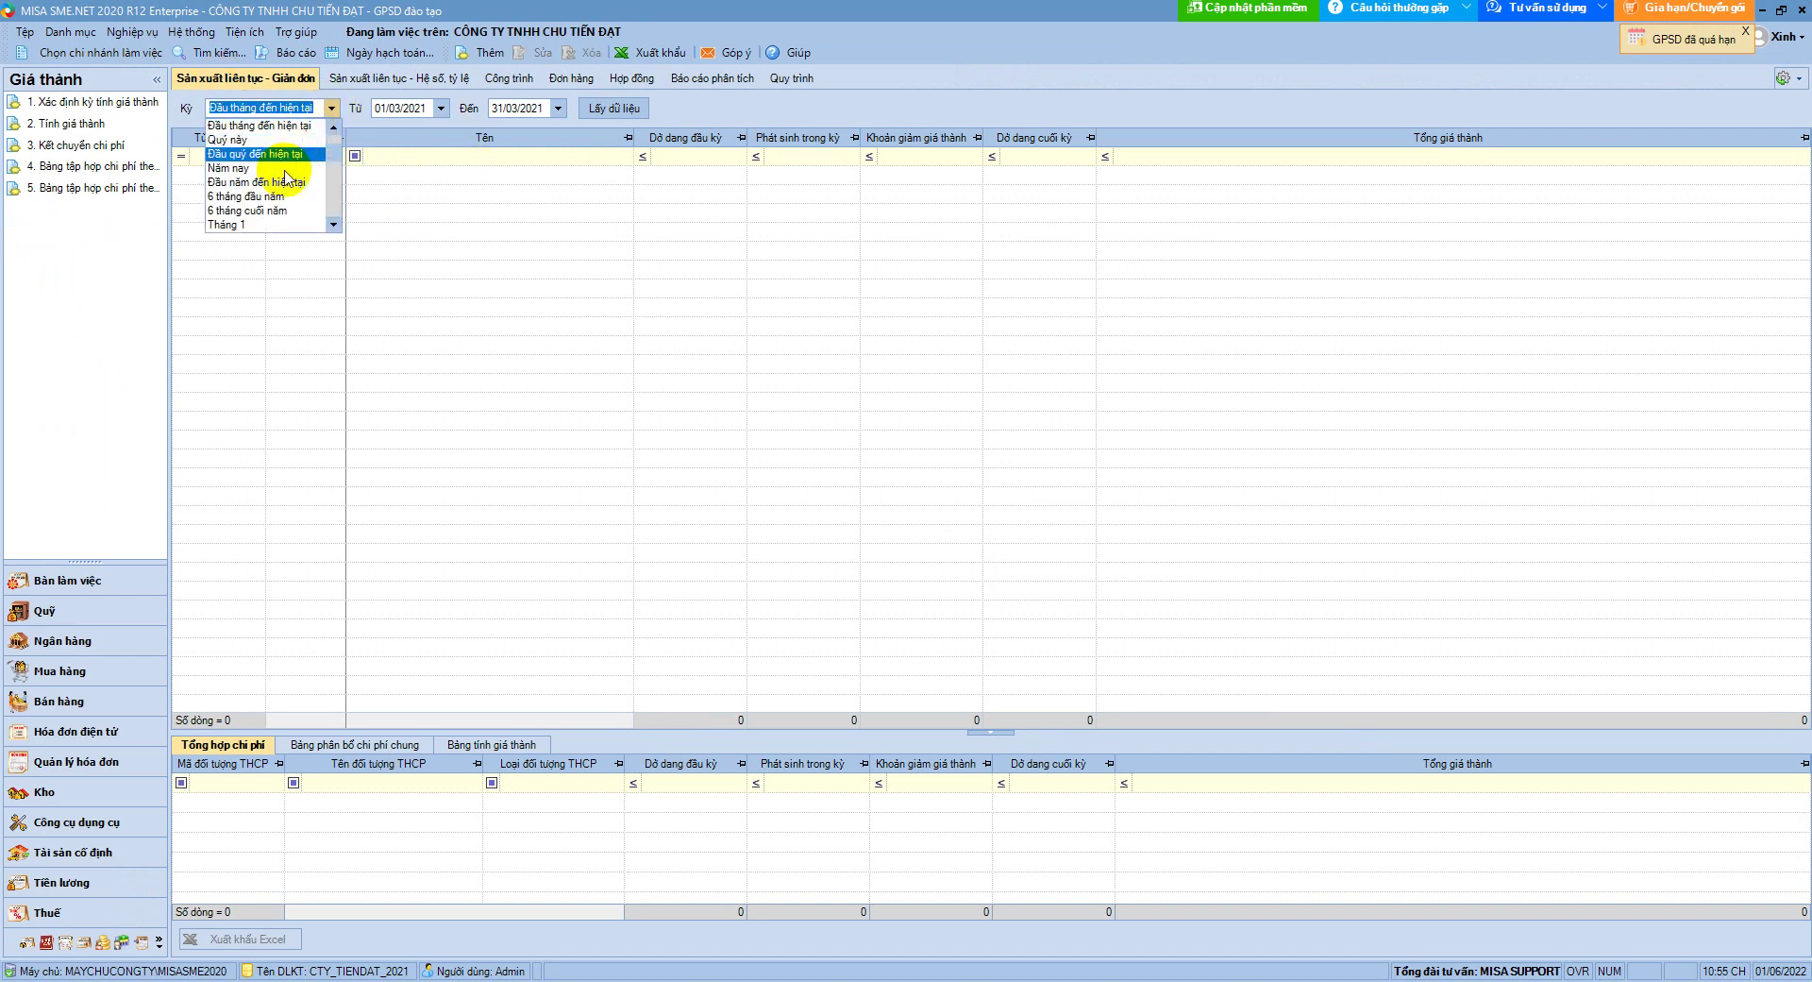
scroll(244, 179, up, 5)
click(246, 126)
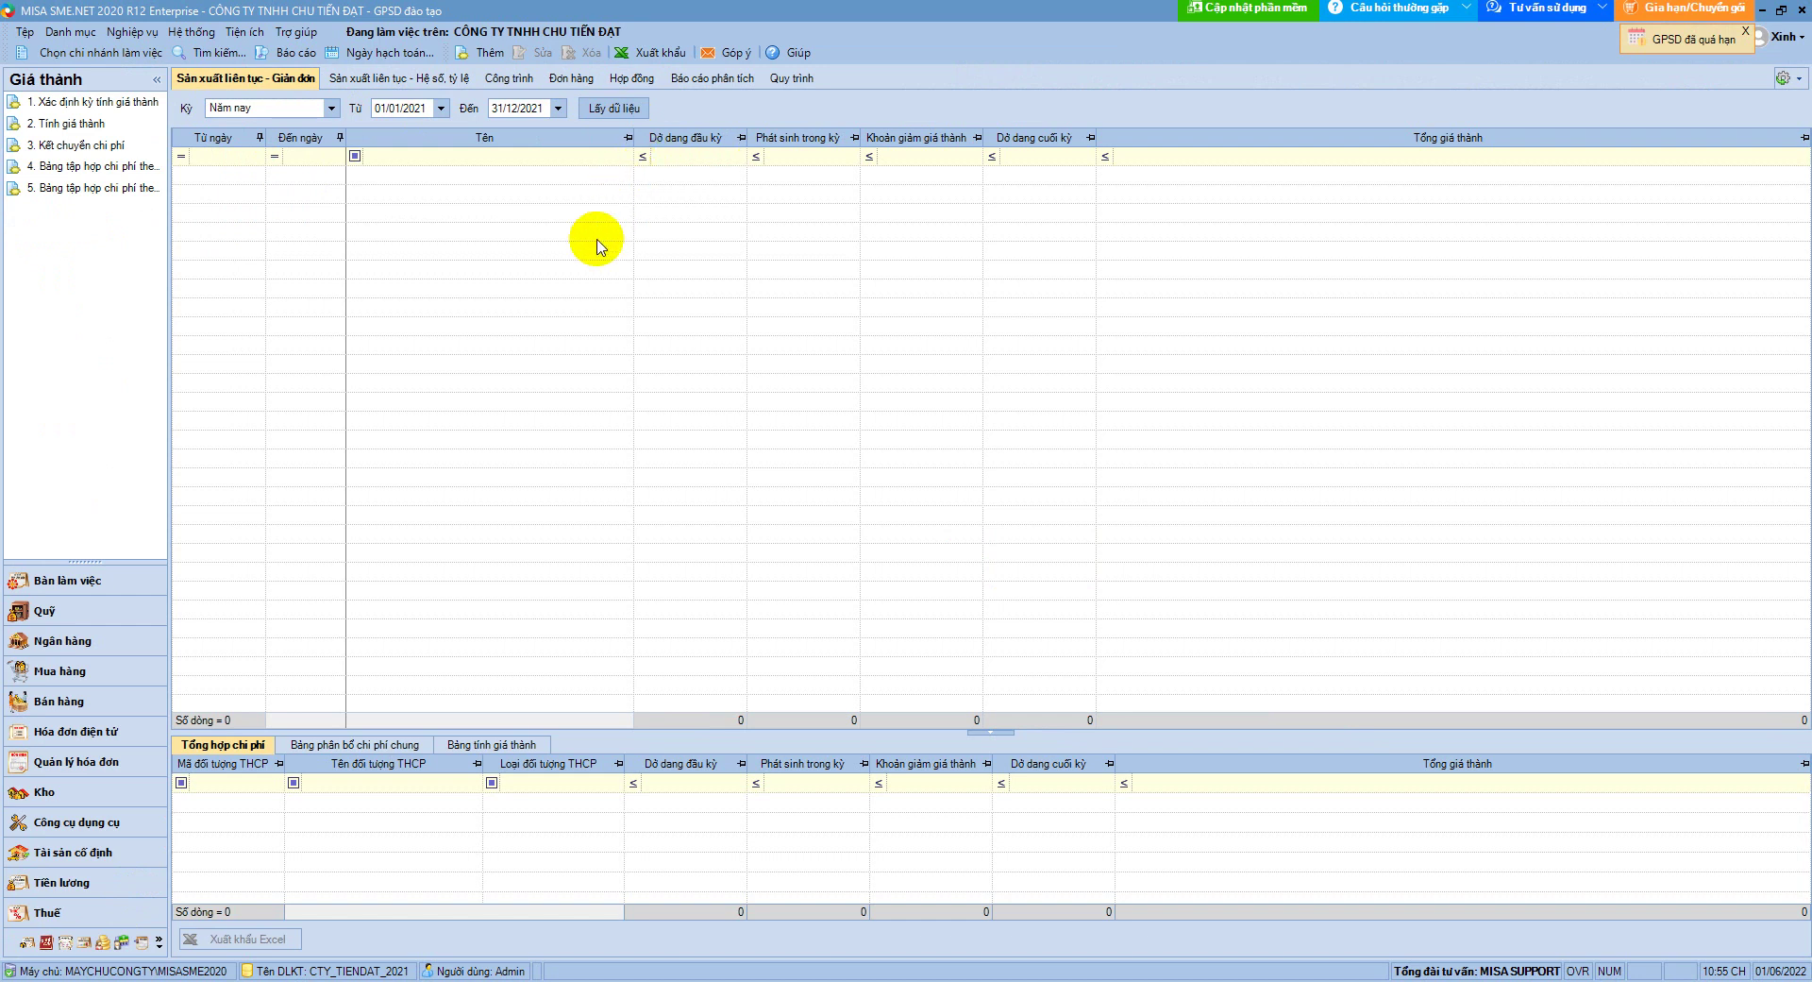
Start a new costing period for Tháng 2, covering 01/02/2021 to 28/02/2021, and load its cost objects
click(126, 106)
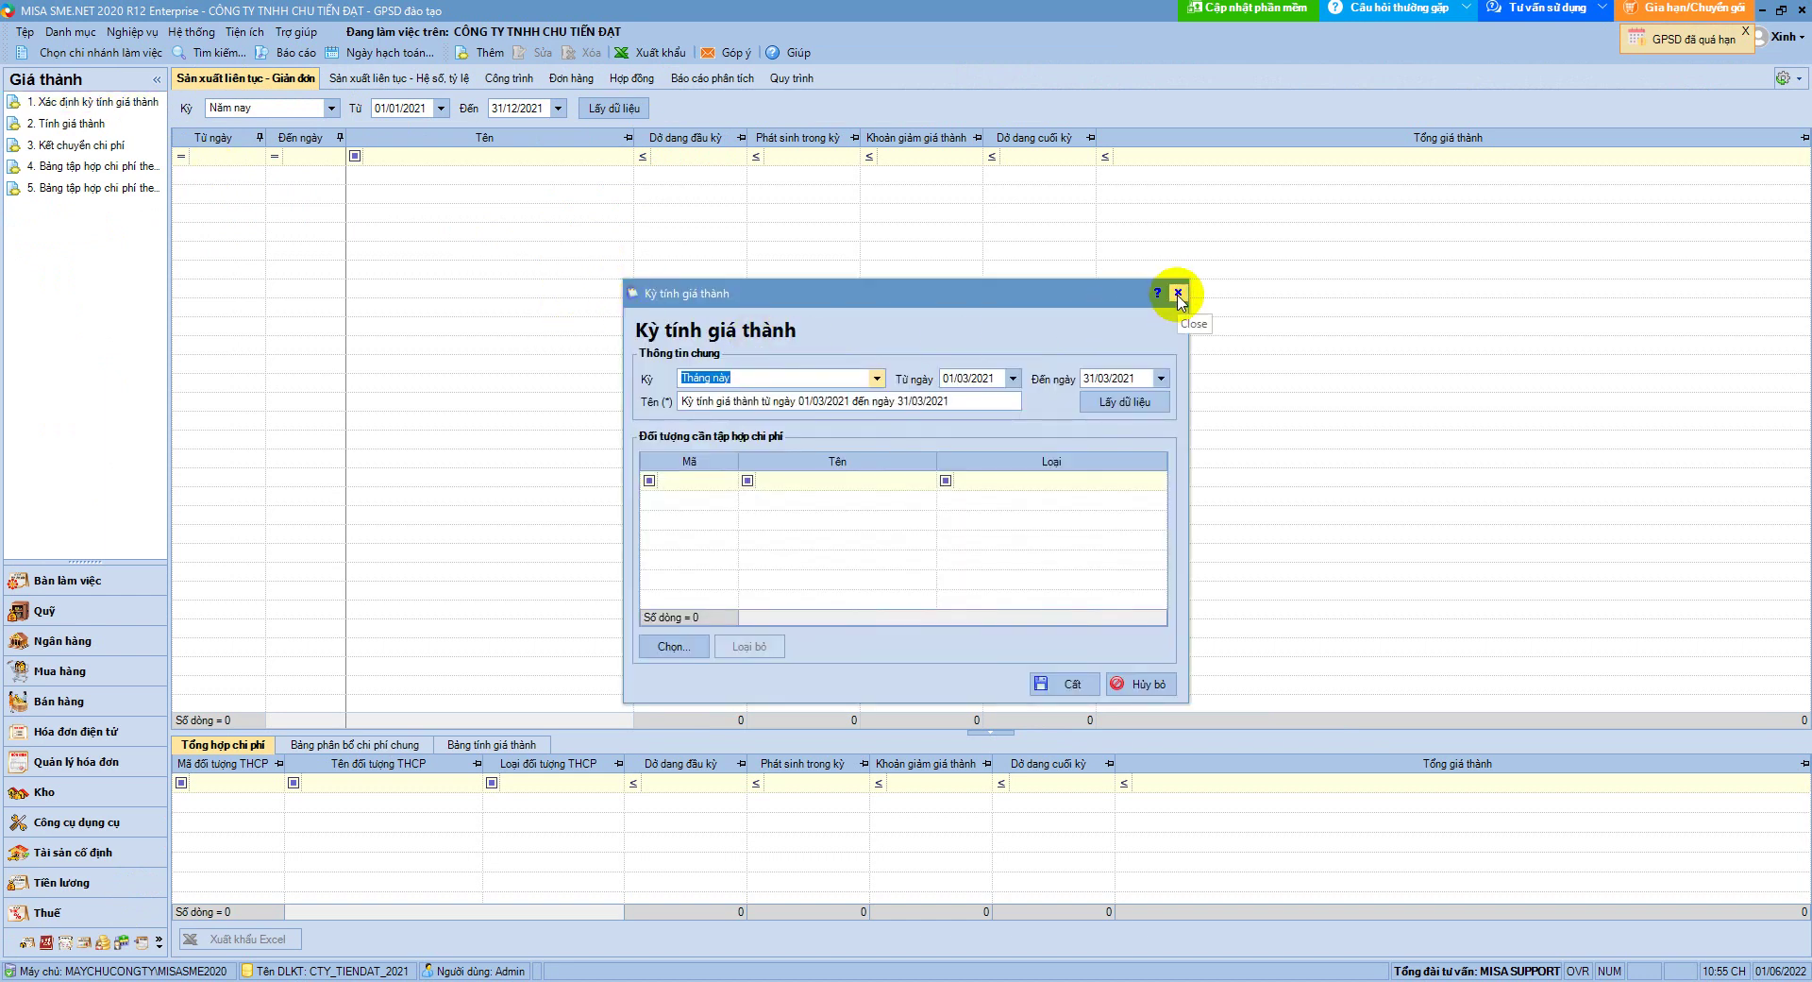
click(1177, 292)
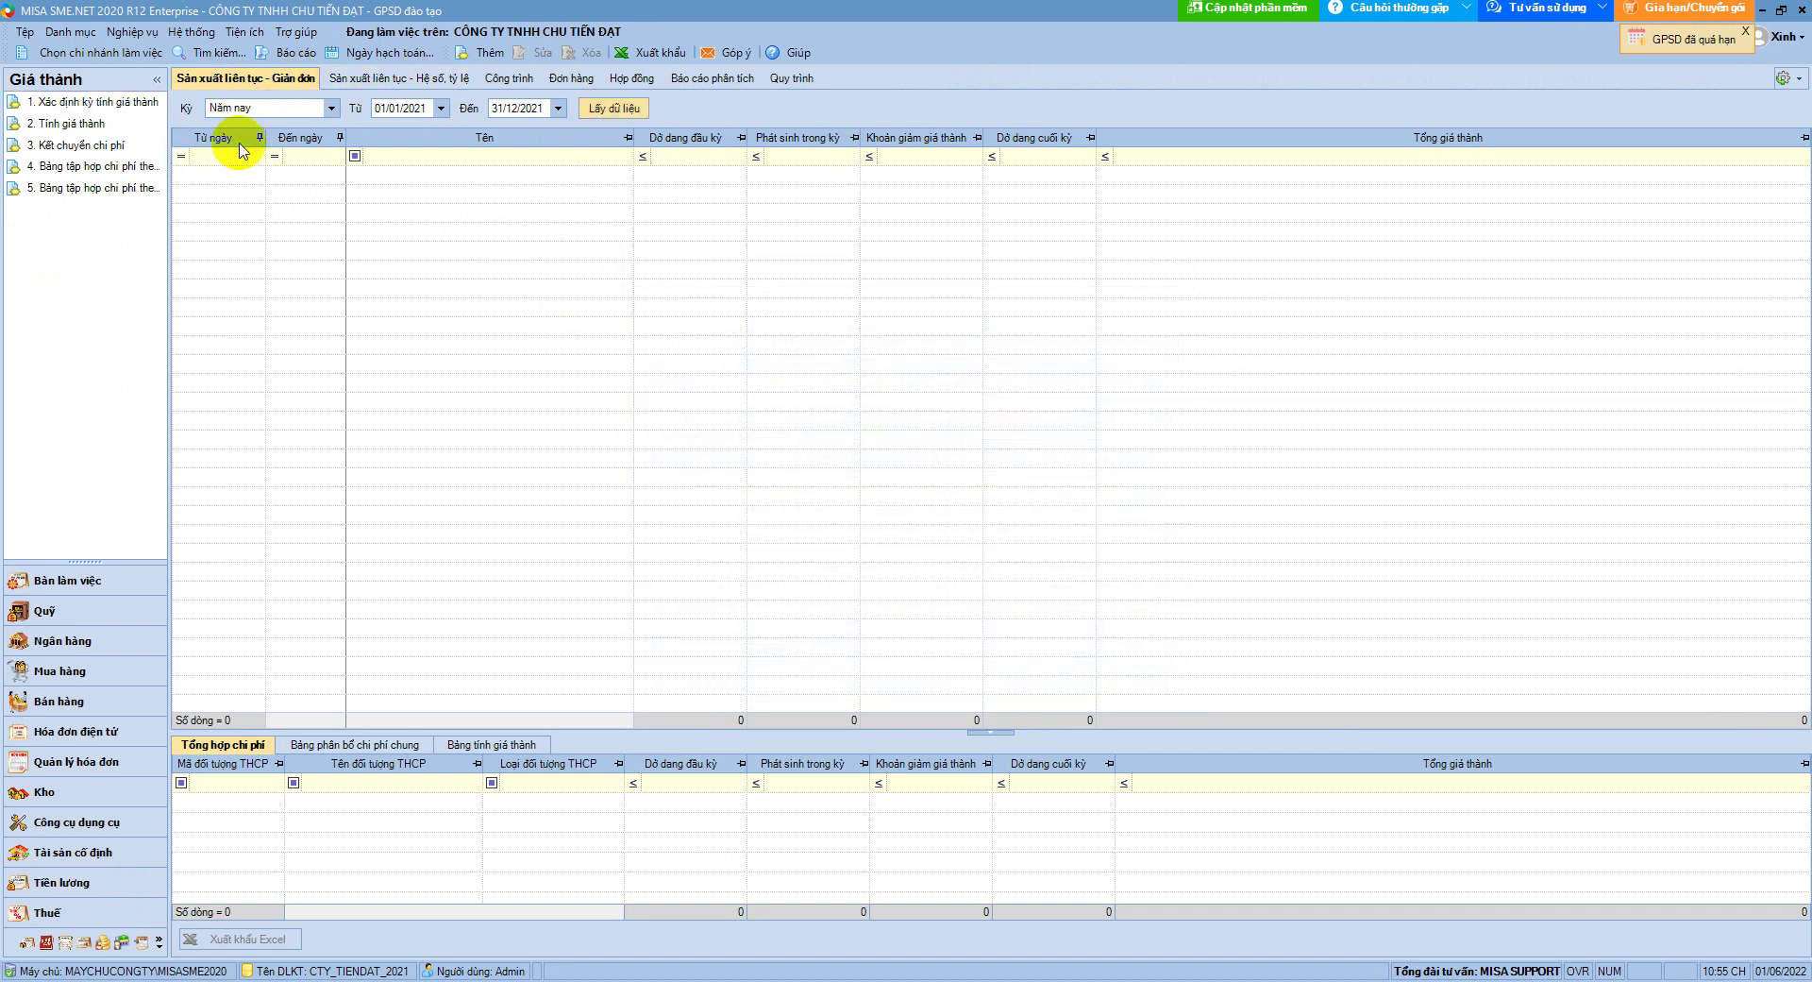
click(108, 98)
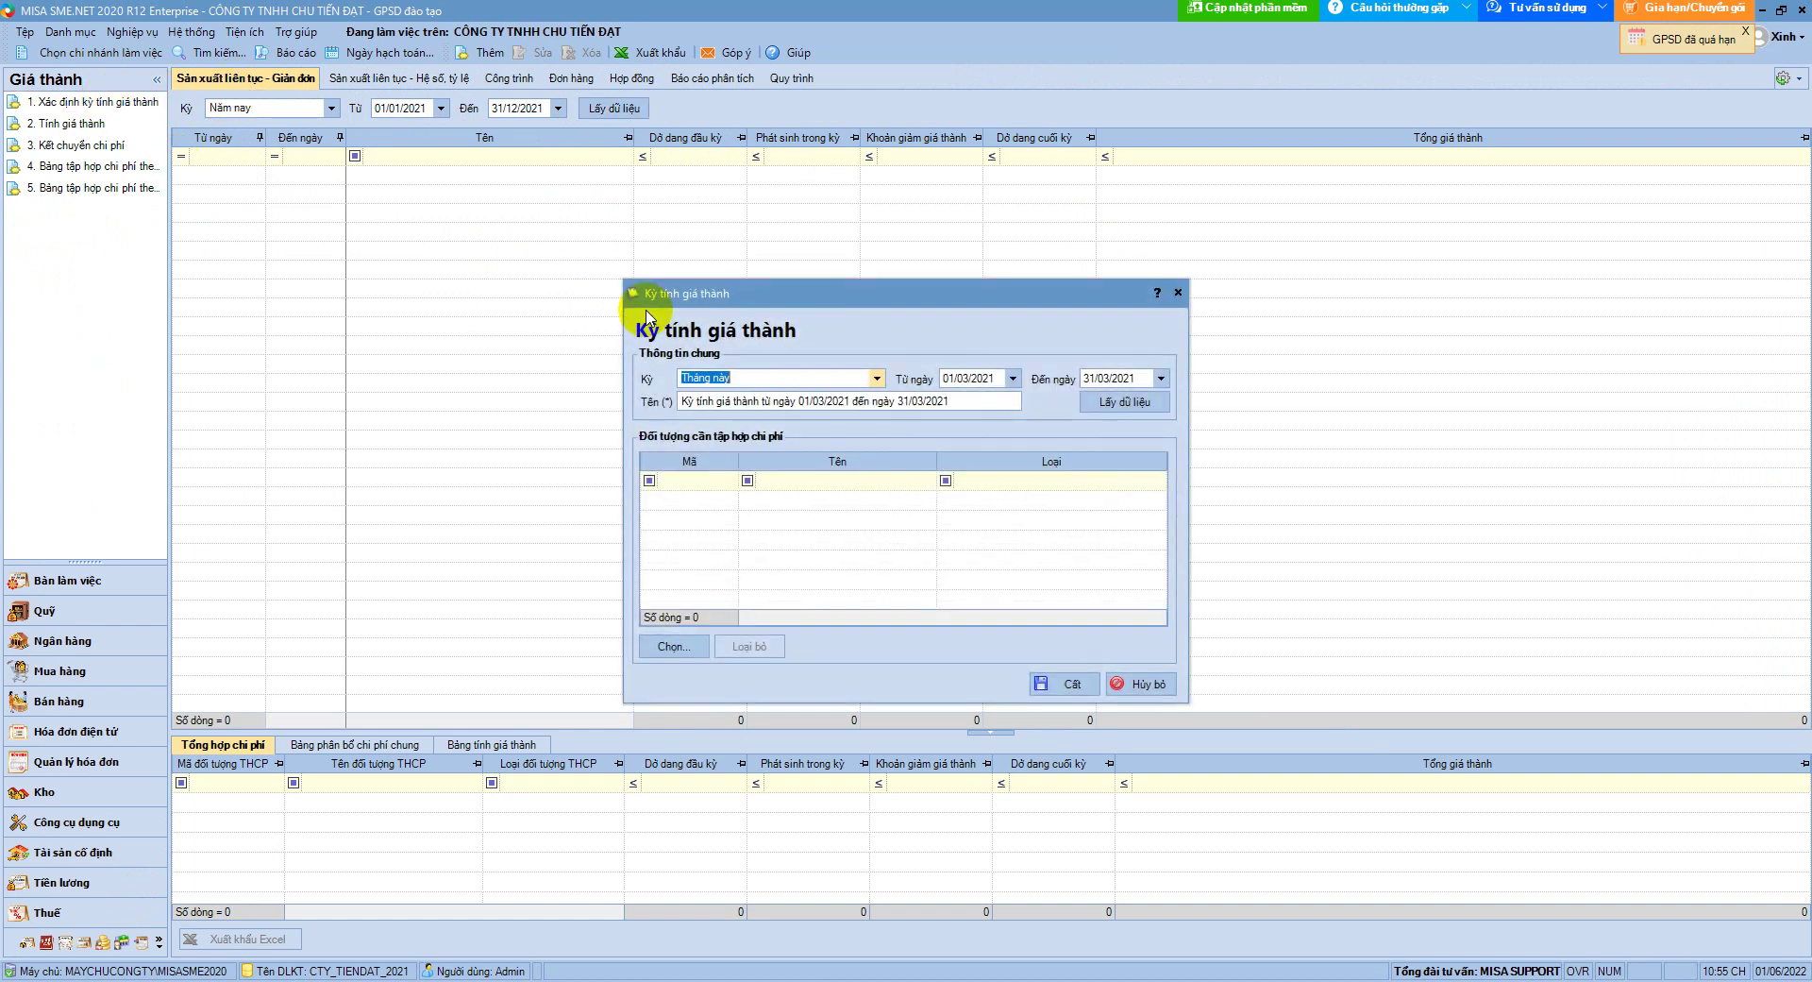
click(876, 378)
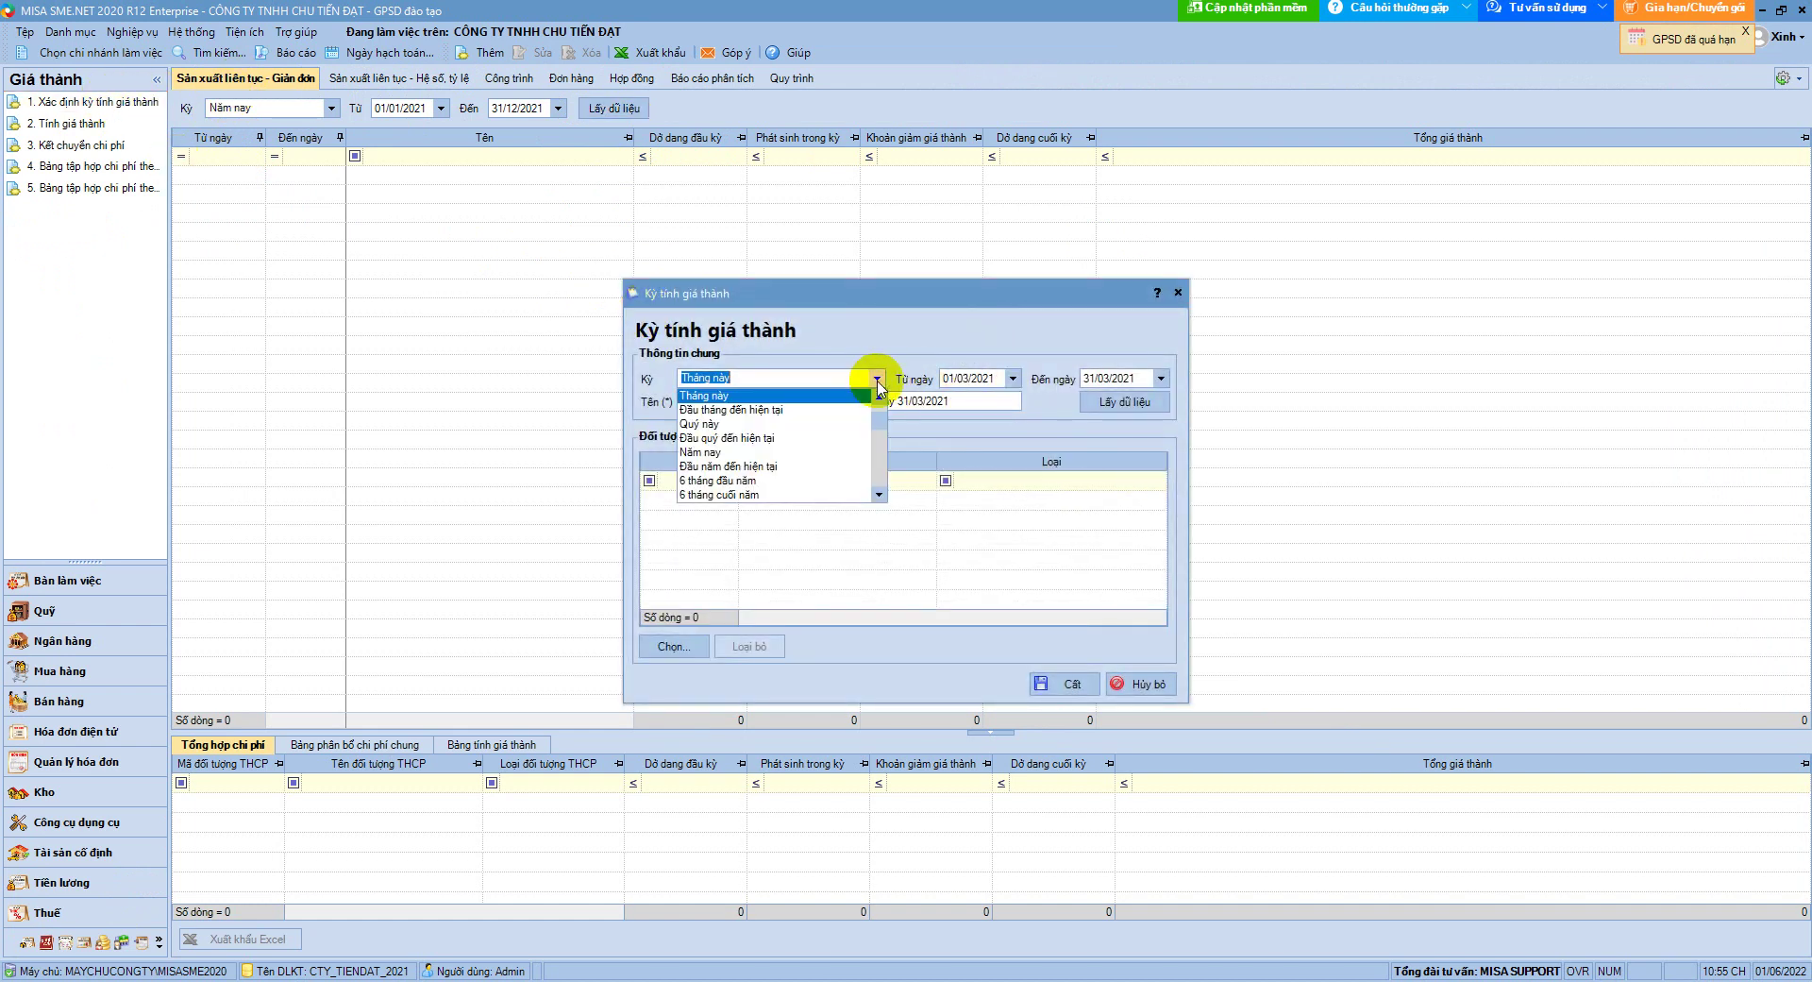
scroll(755, 434, down, 3)
click(715, 396)
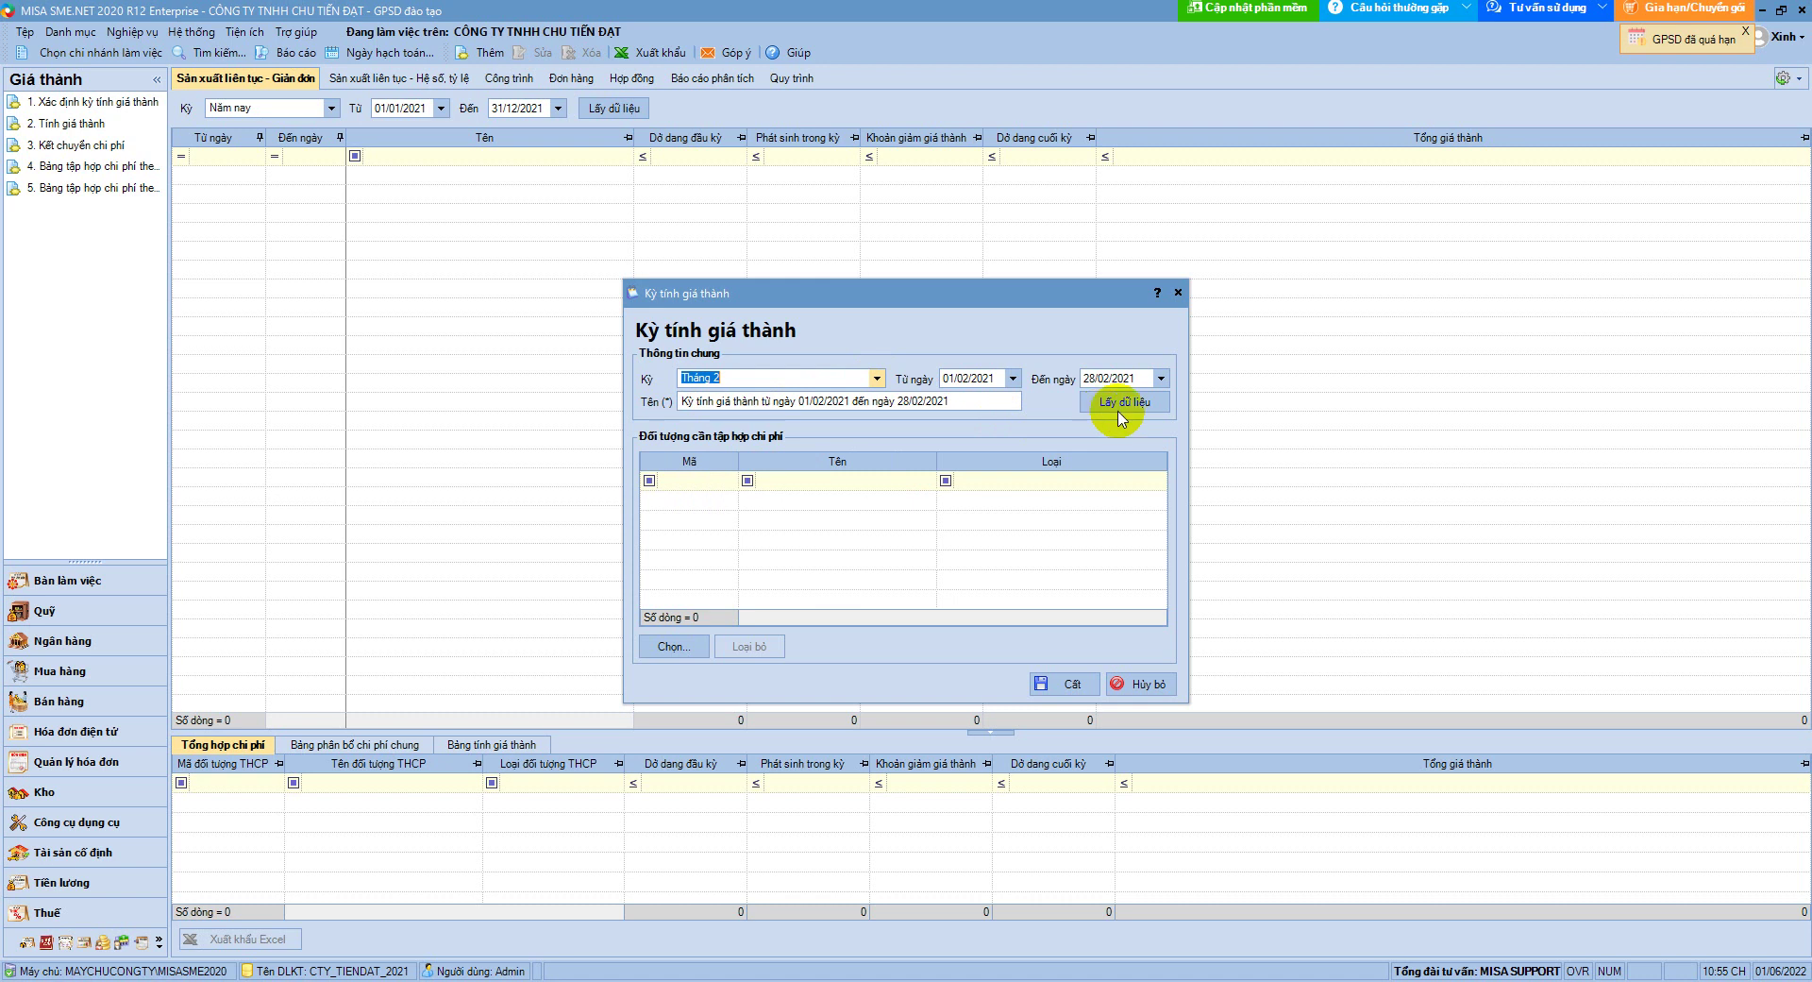
click(1121, 404)
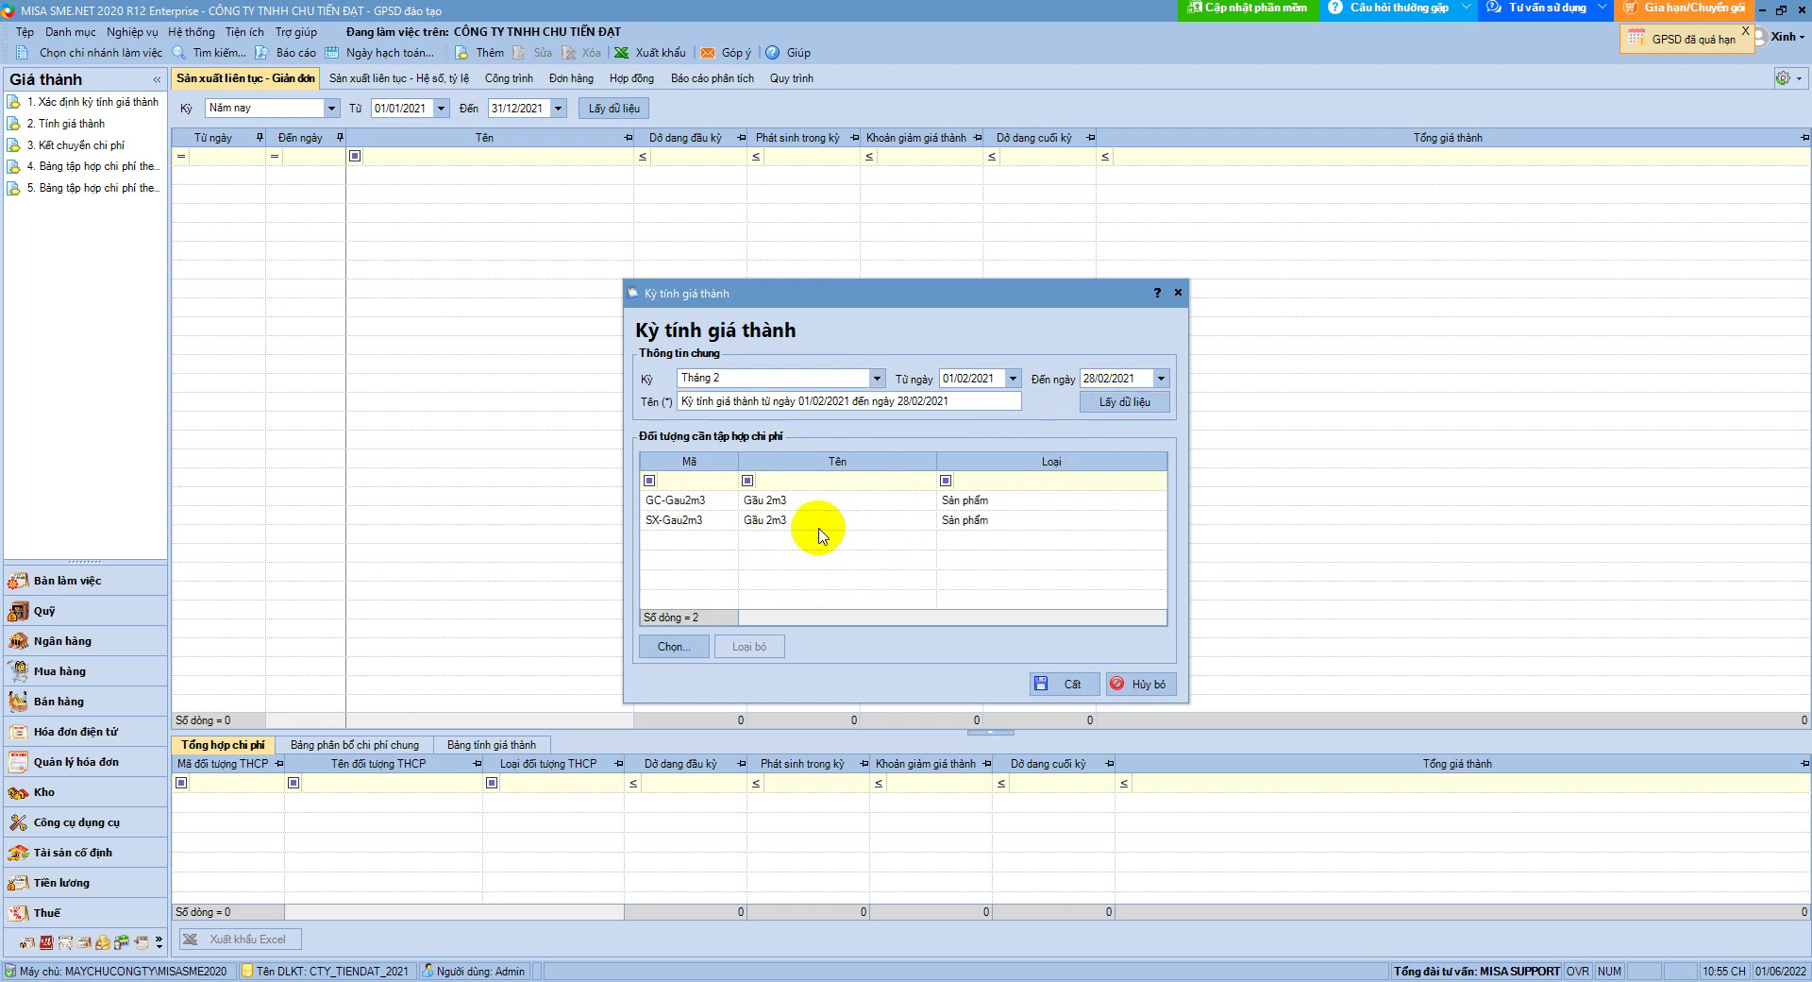
Examine the GC-Gau2m3 and SX-Gau2m3 cost objects in the new costing period
click(695, 505)
click(684, 520)
click(689, 500)
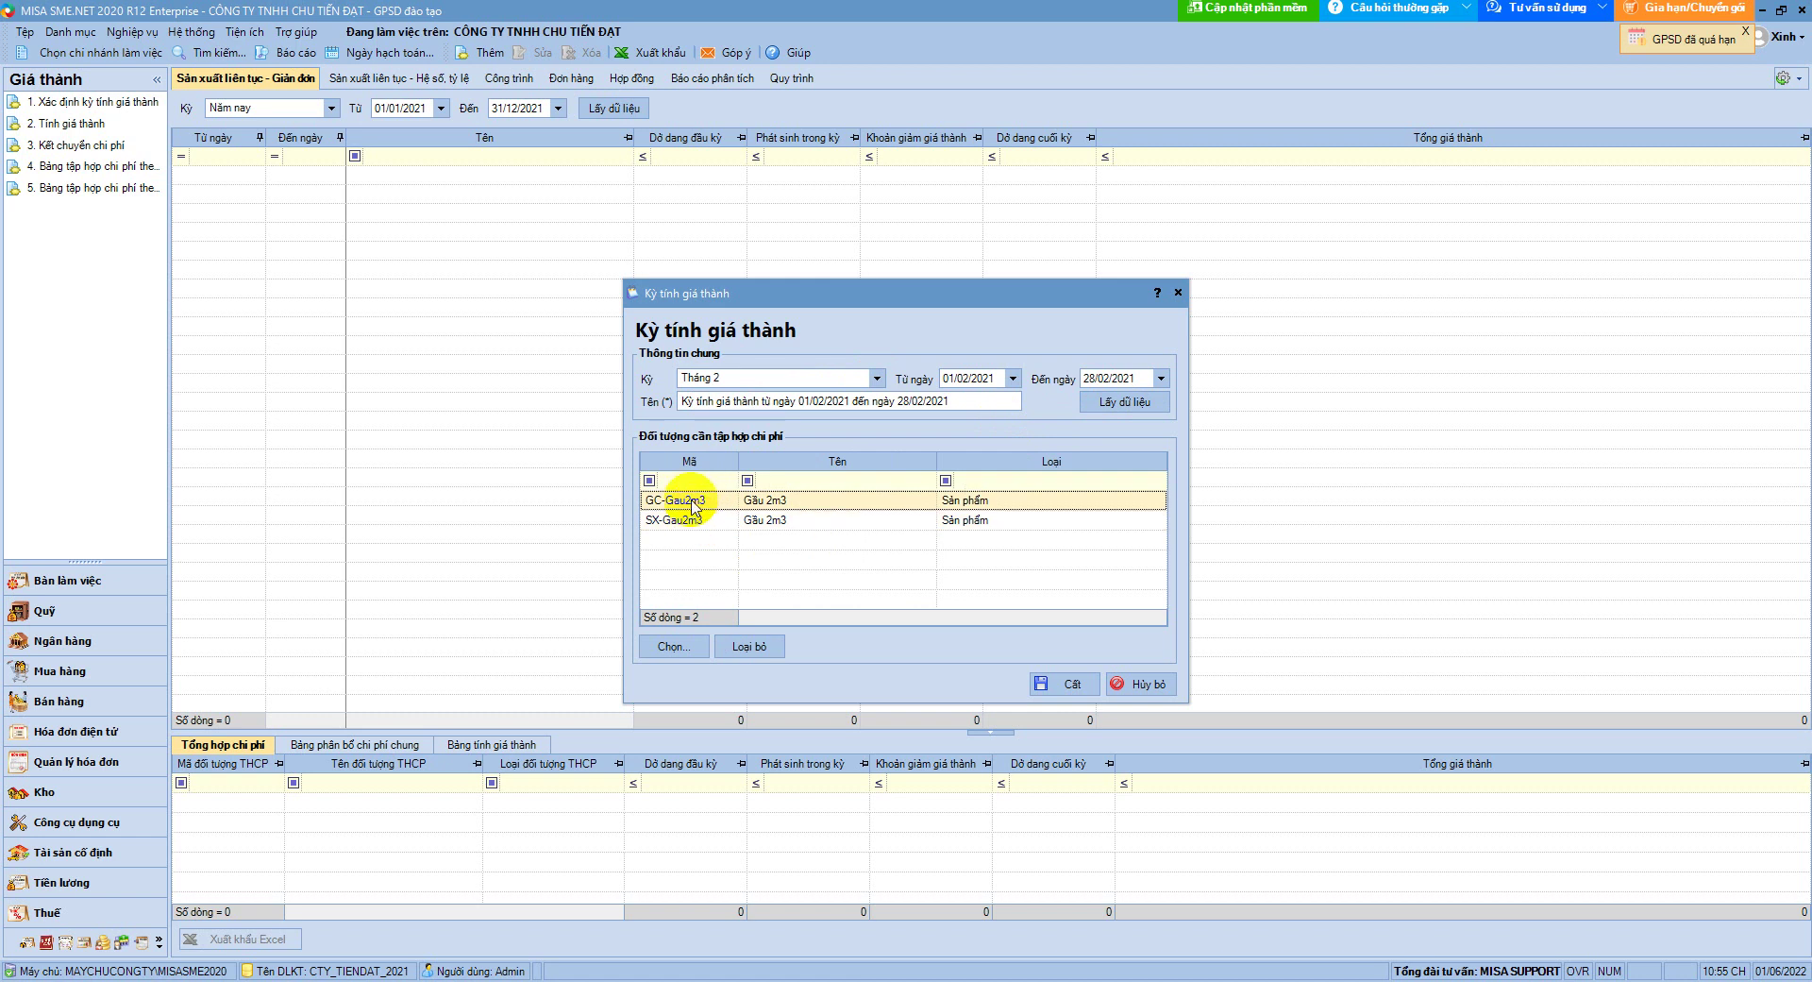
click(689, 521)
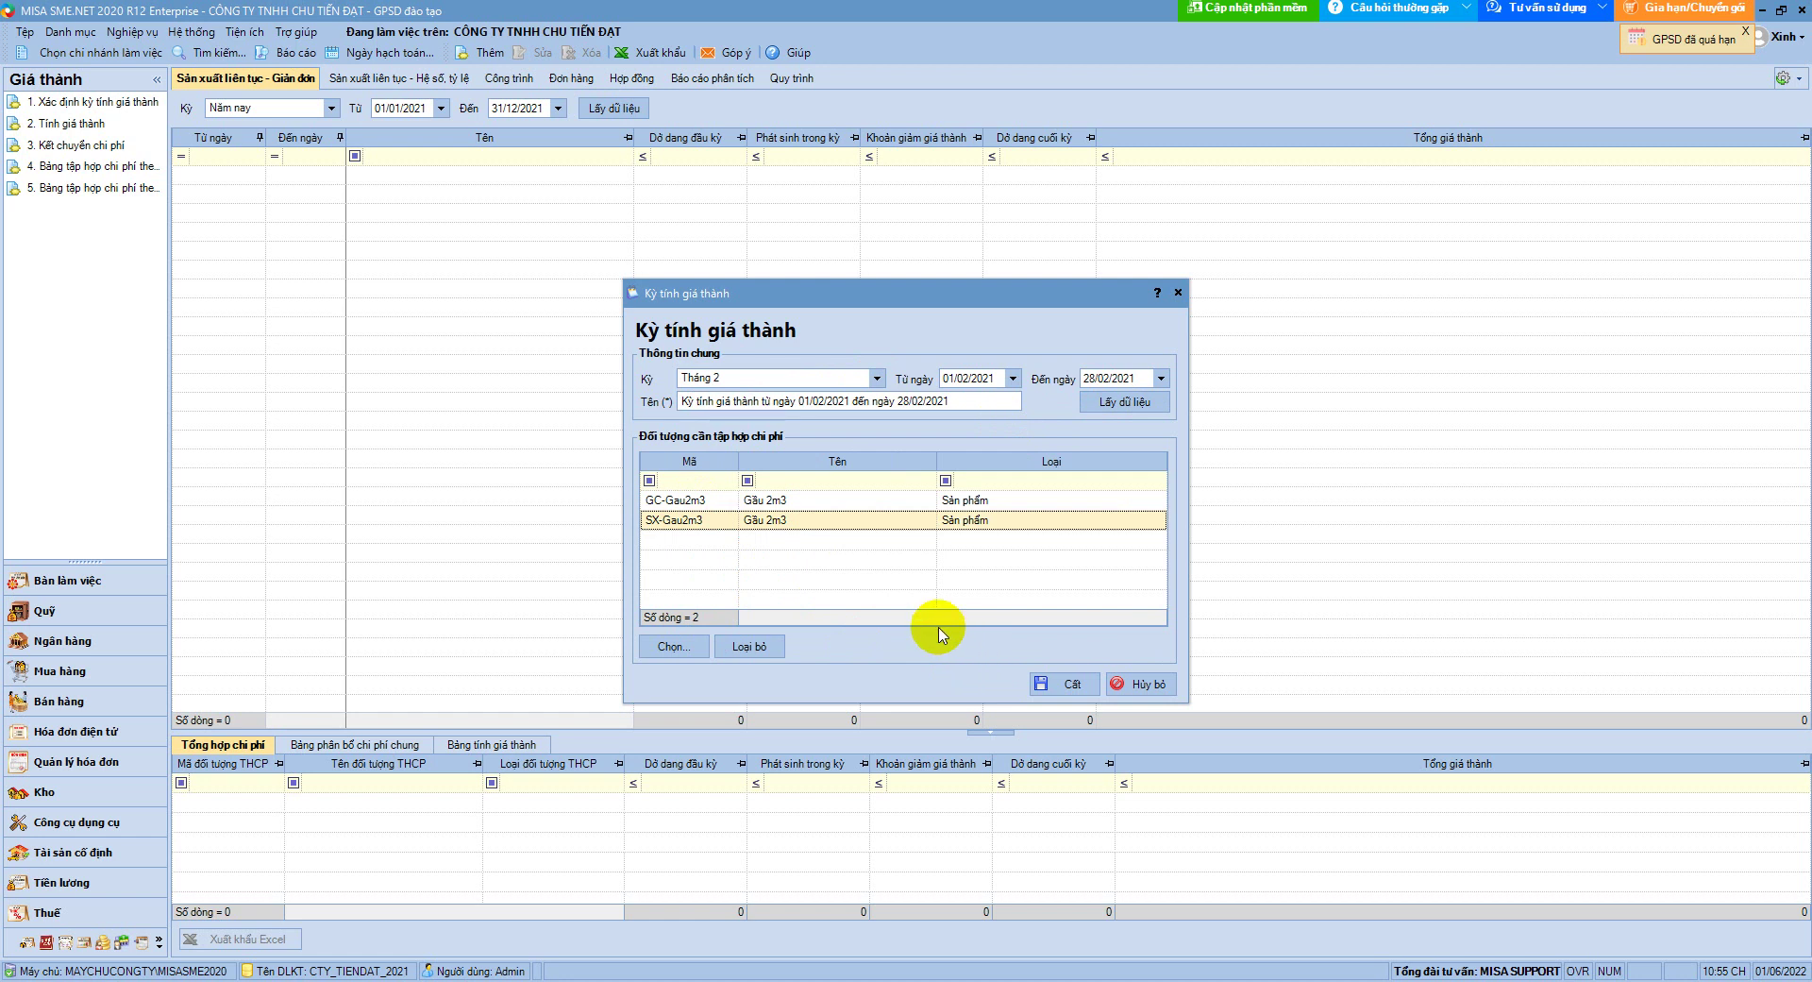
click(699, 503)
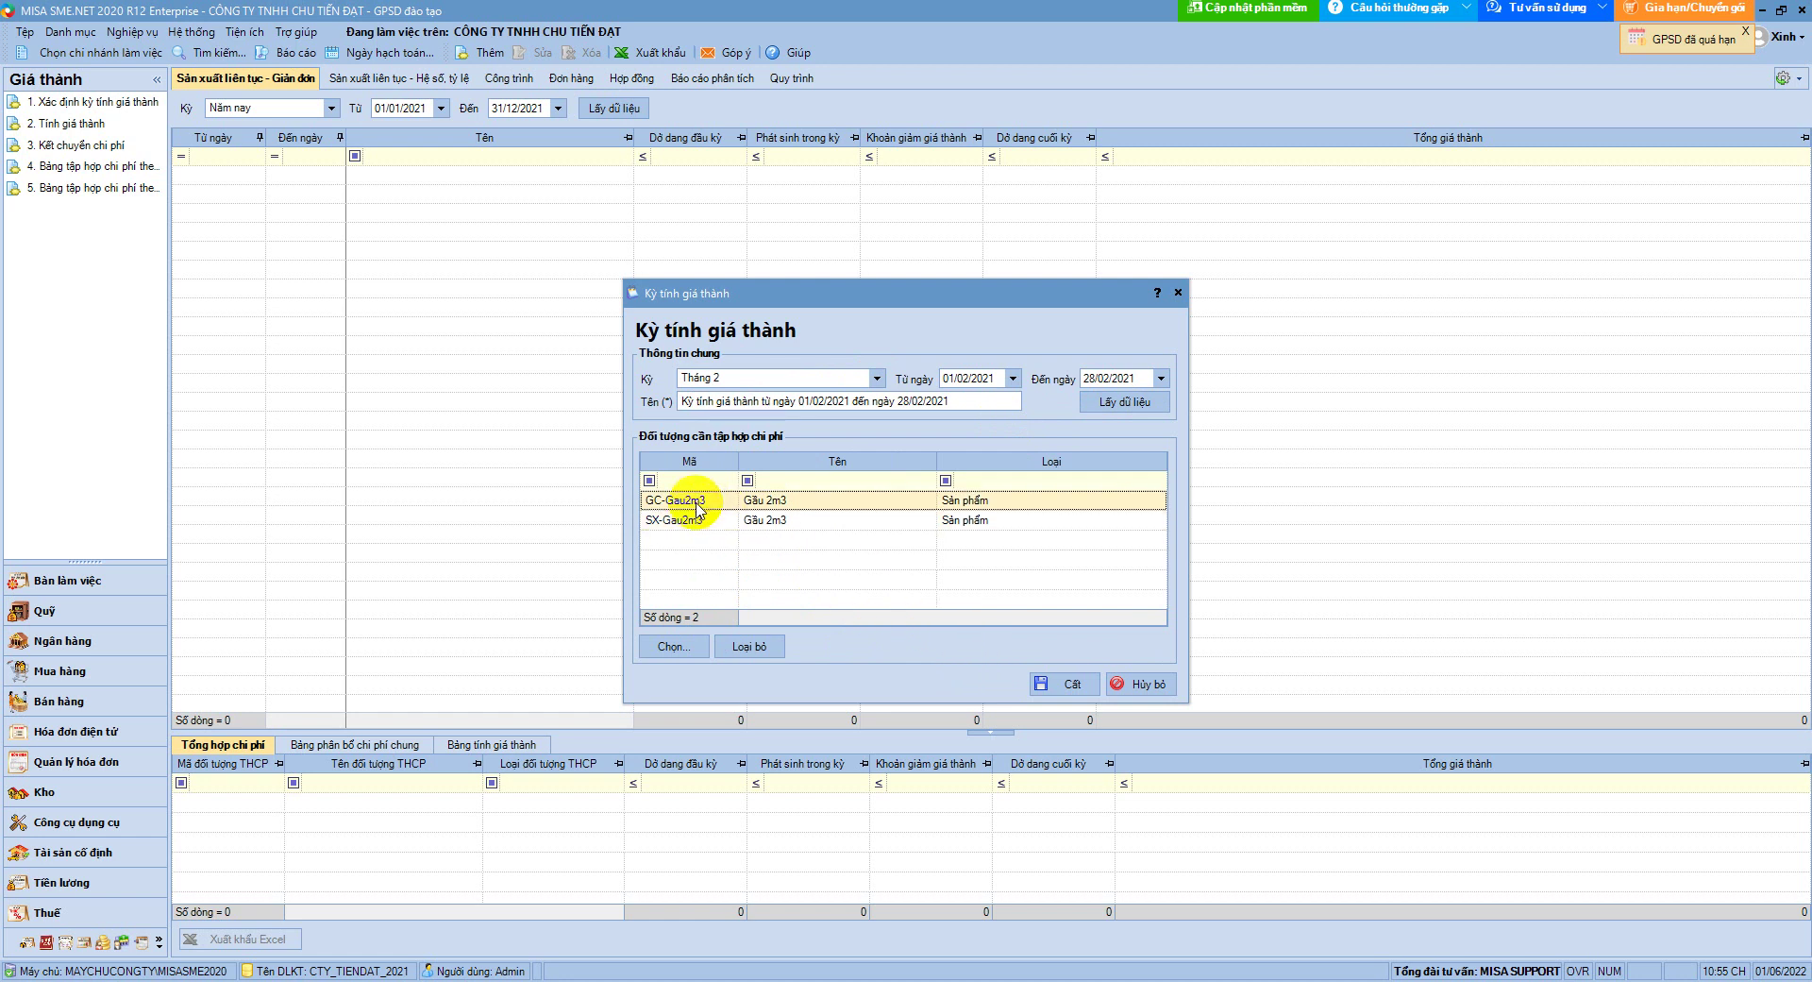
click(701, 525)
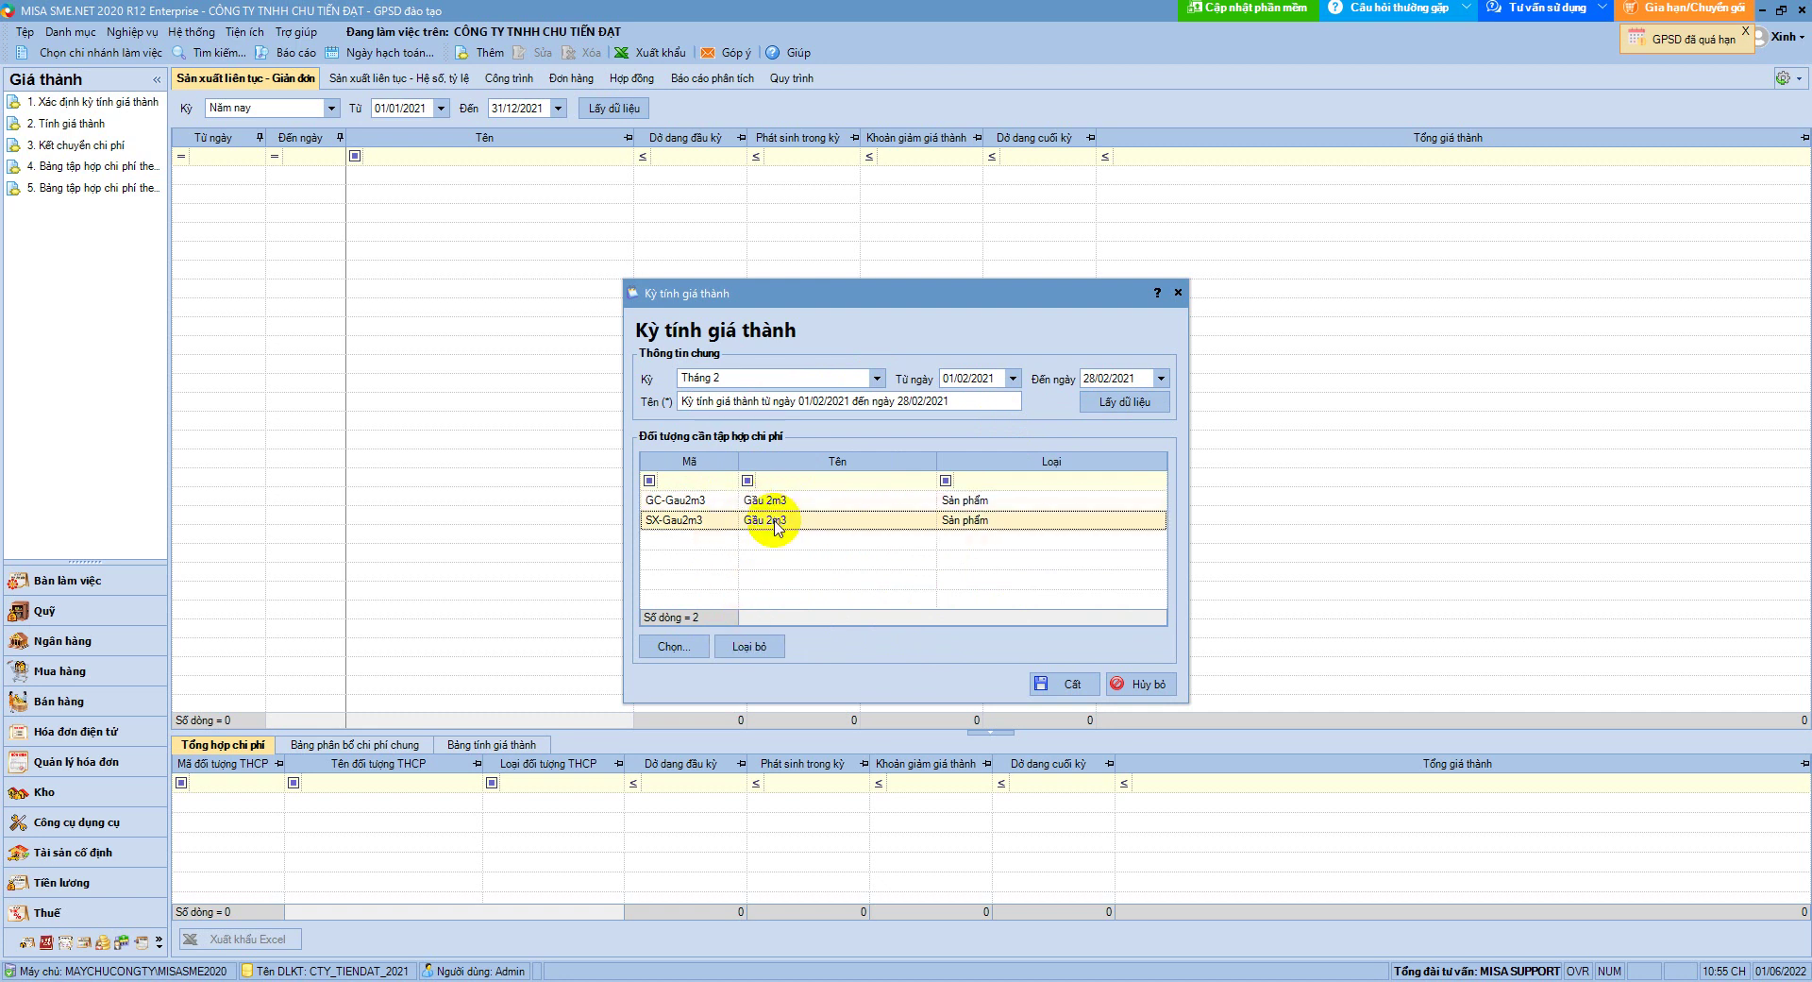
click(682, 656)
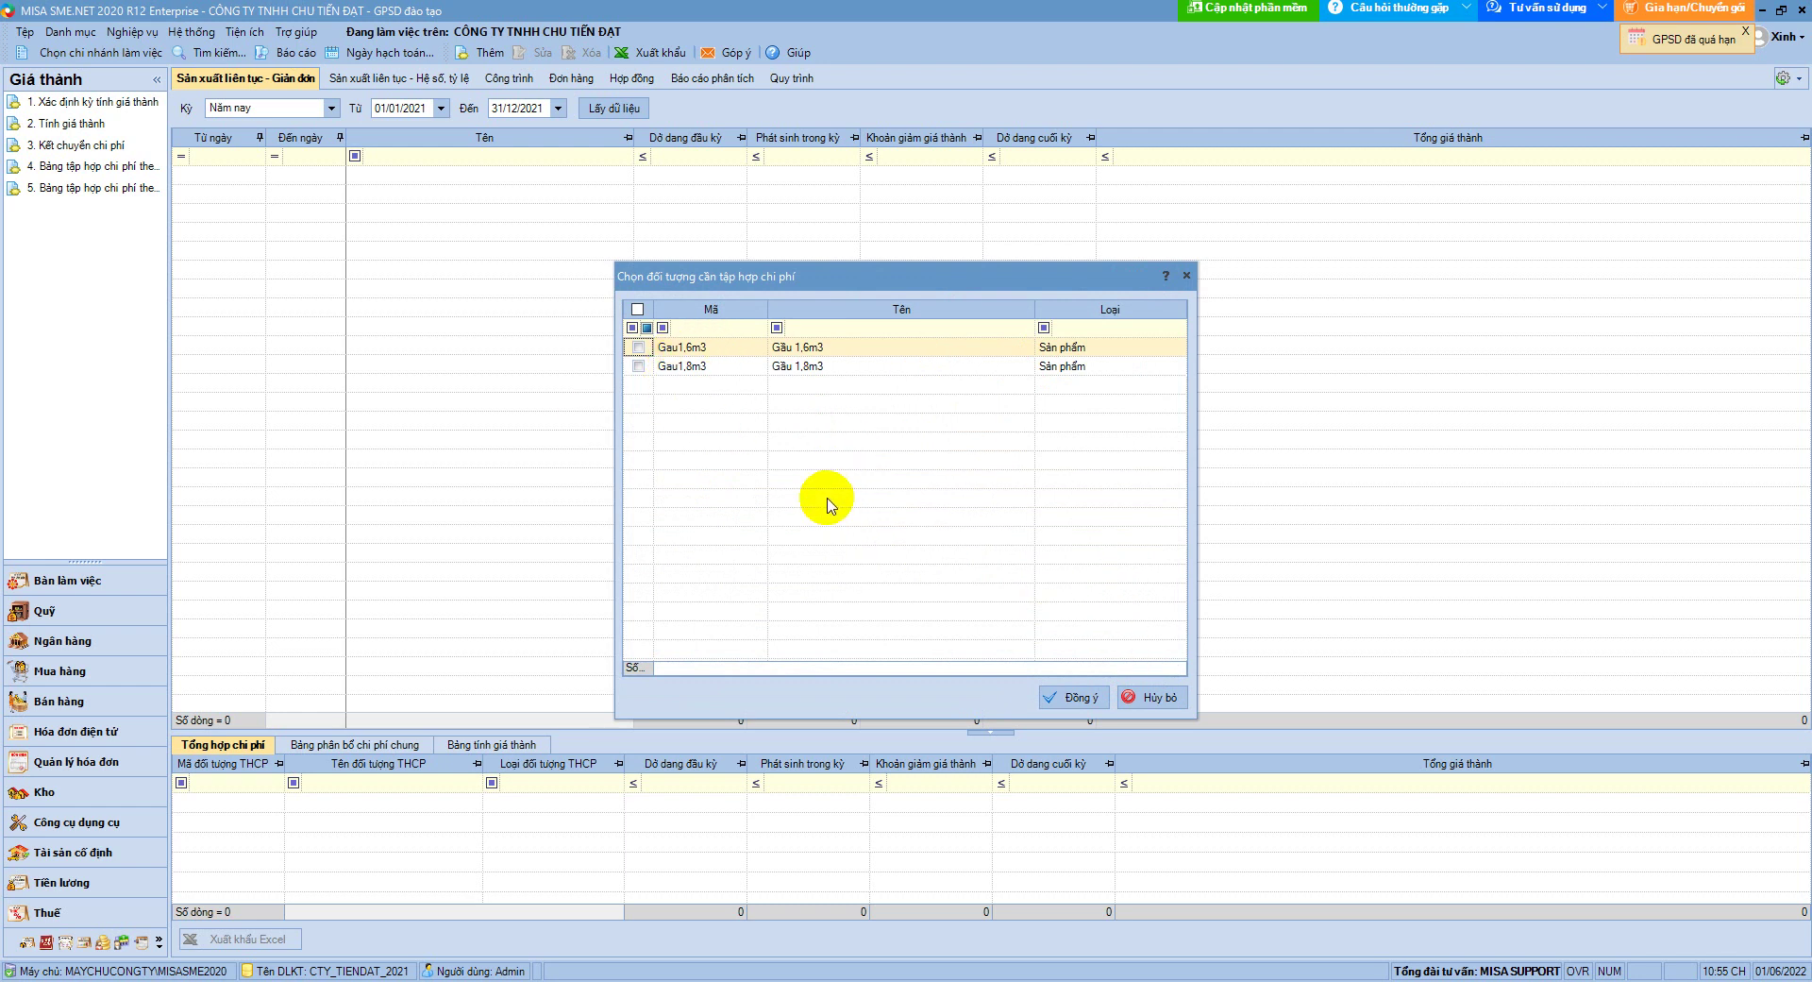
click(638, 347)
click(639, 366)
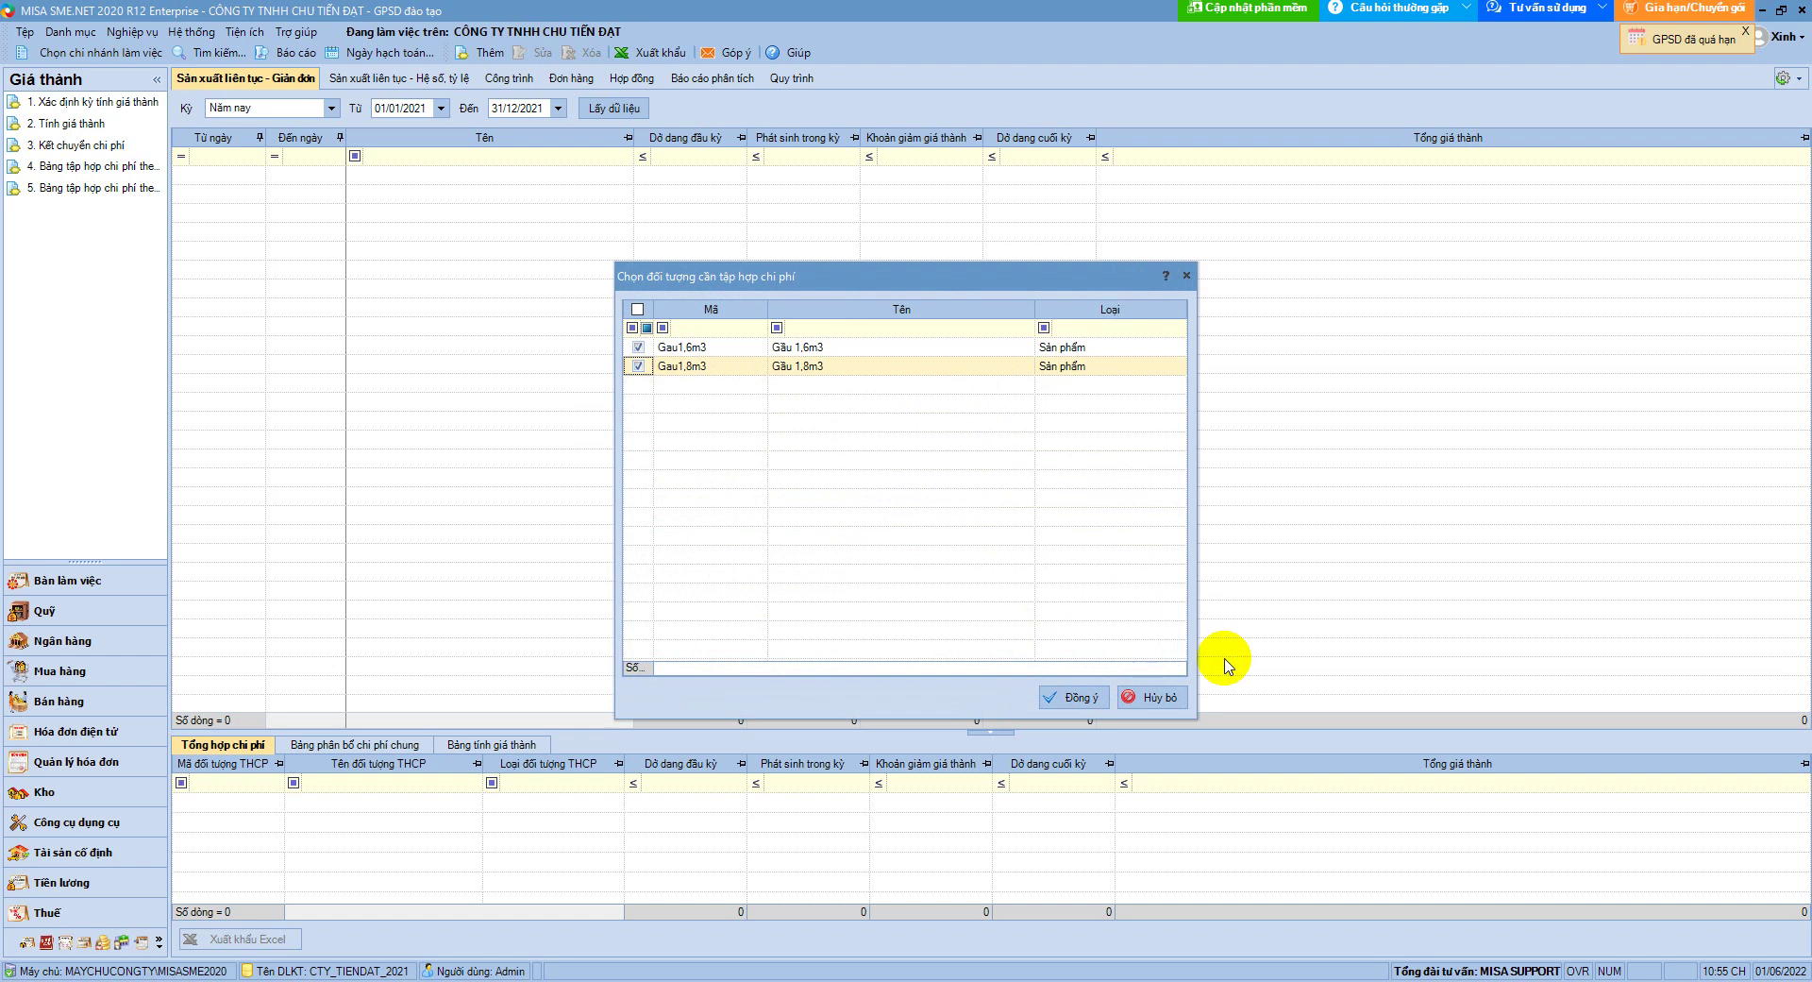
click(1153, 697)
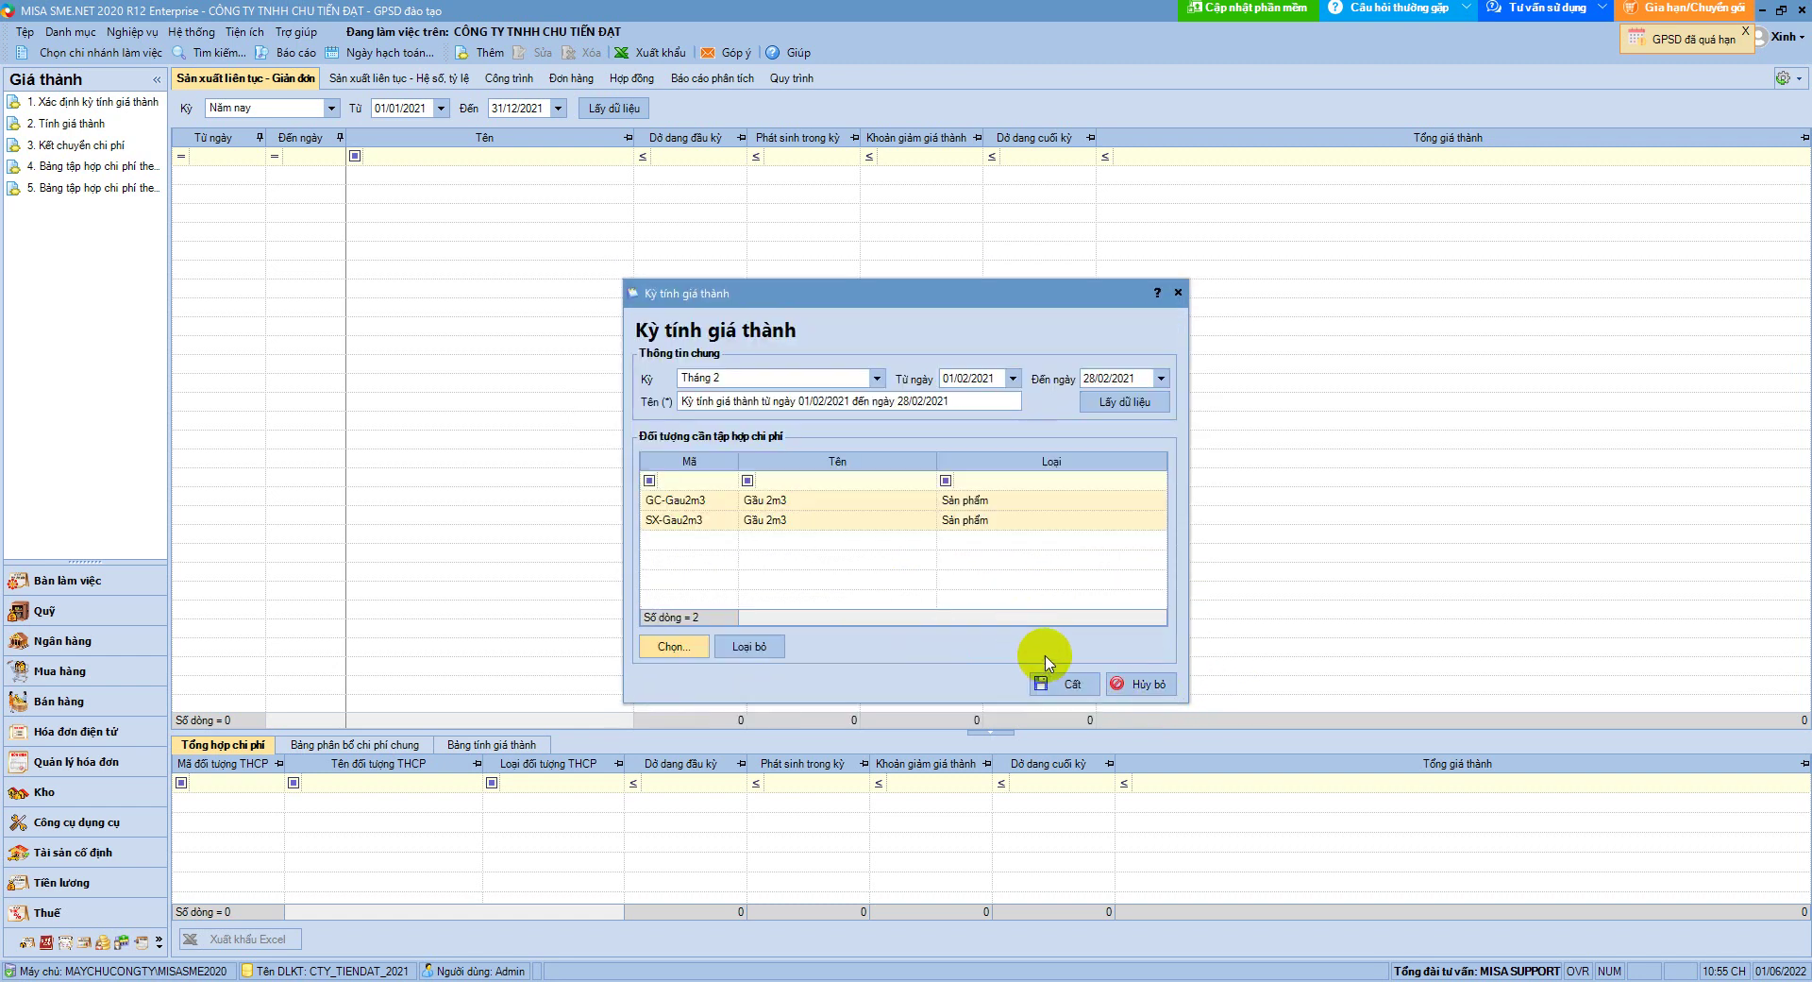
Save the February costing period and review the cost summary rows for GC-Gau2m3 and SX-Gau2m3
click(1073, 689)
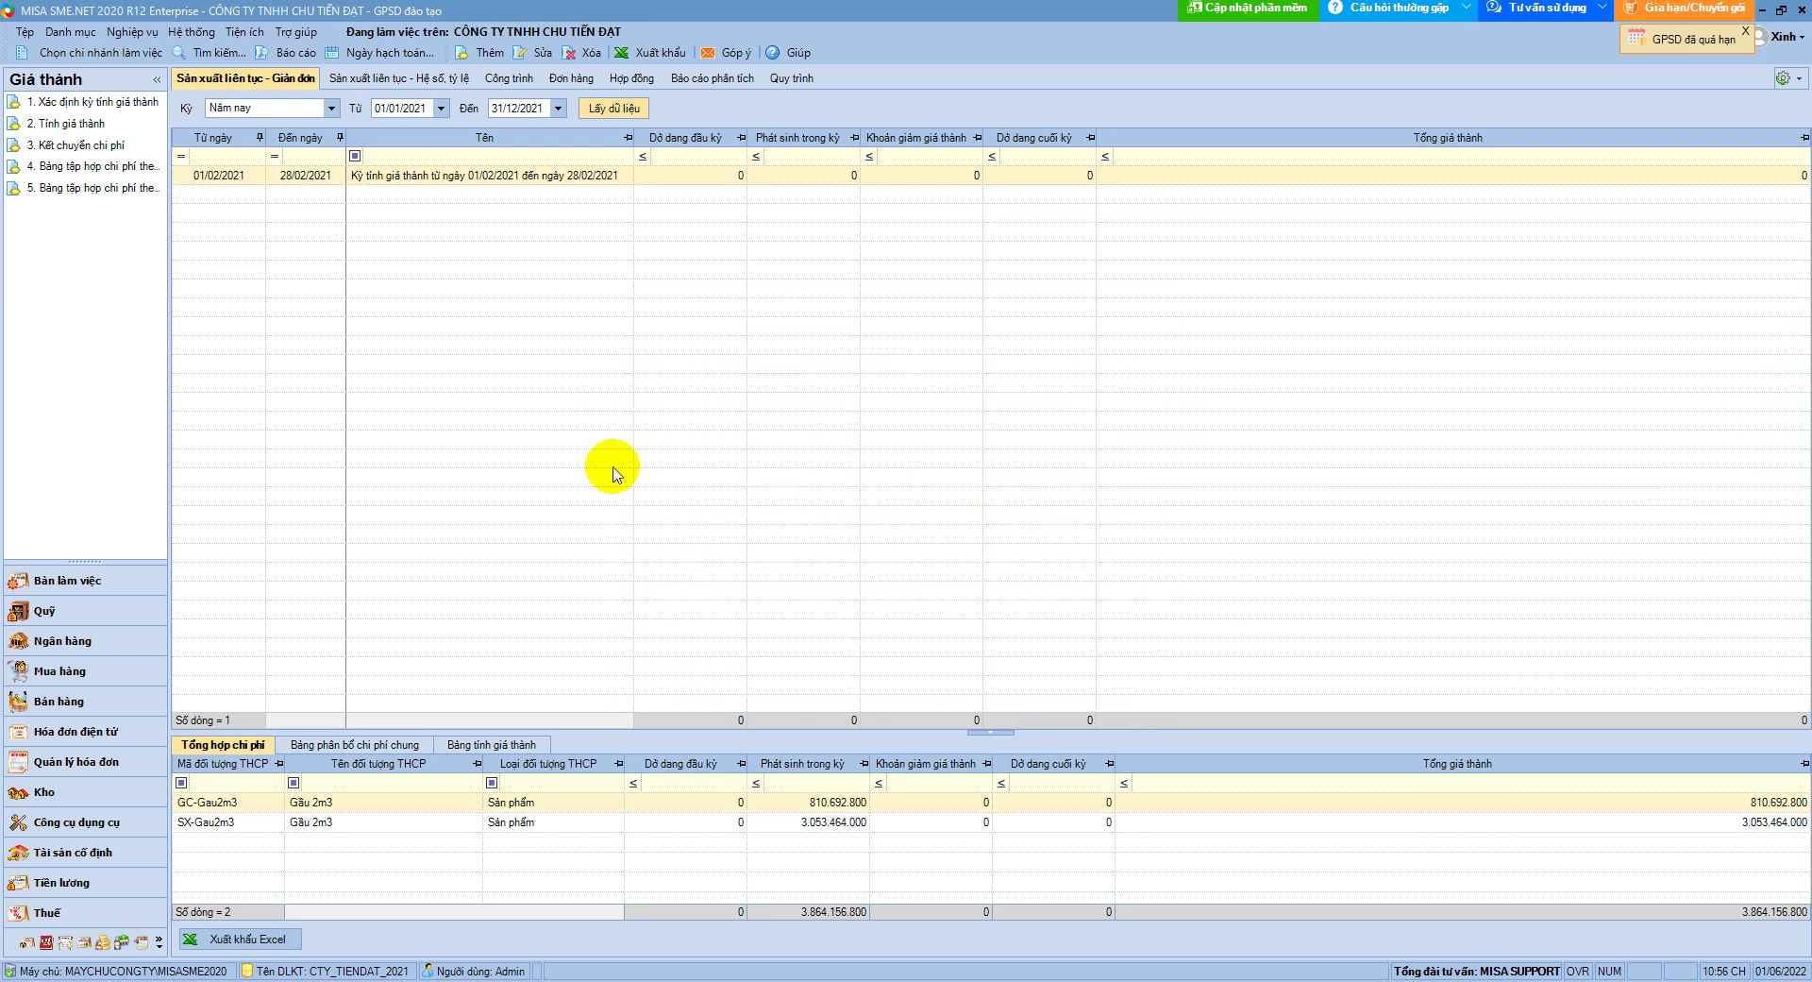
click(550, 821)
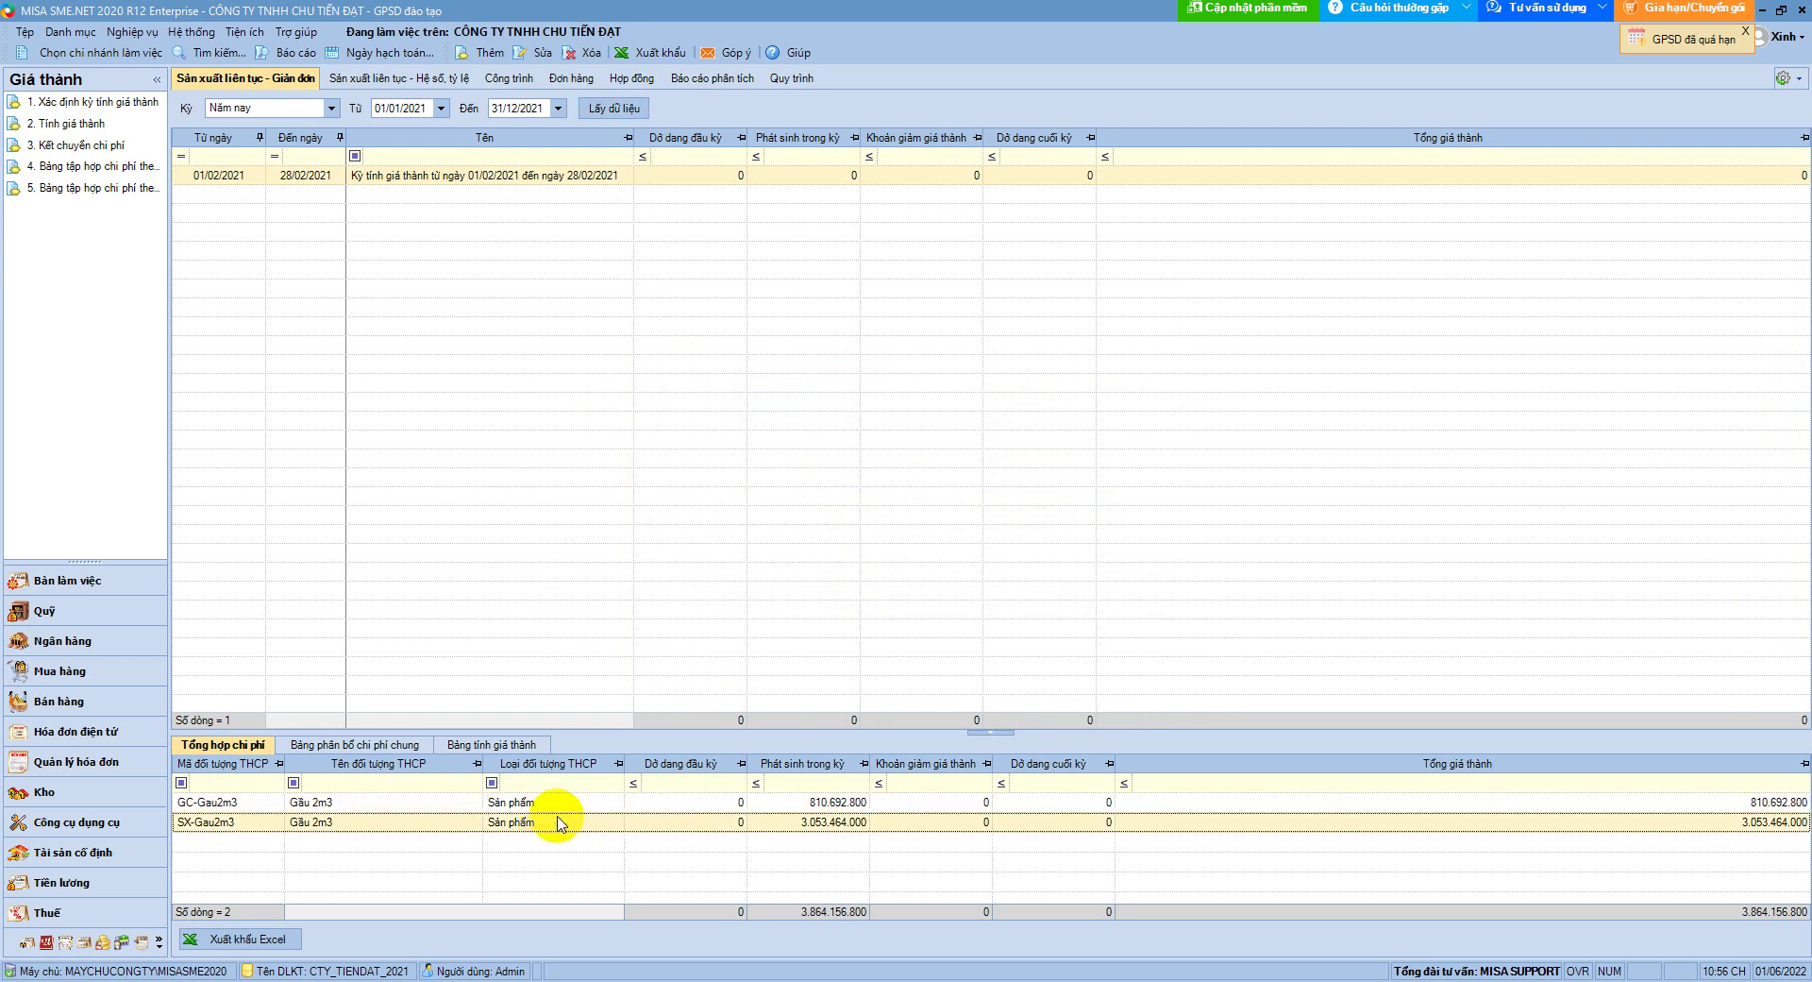
click(317, 803)
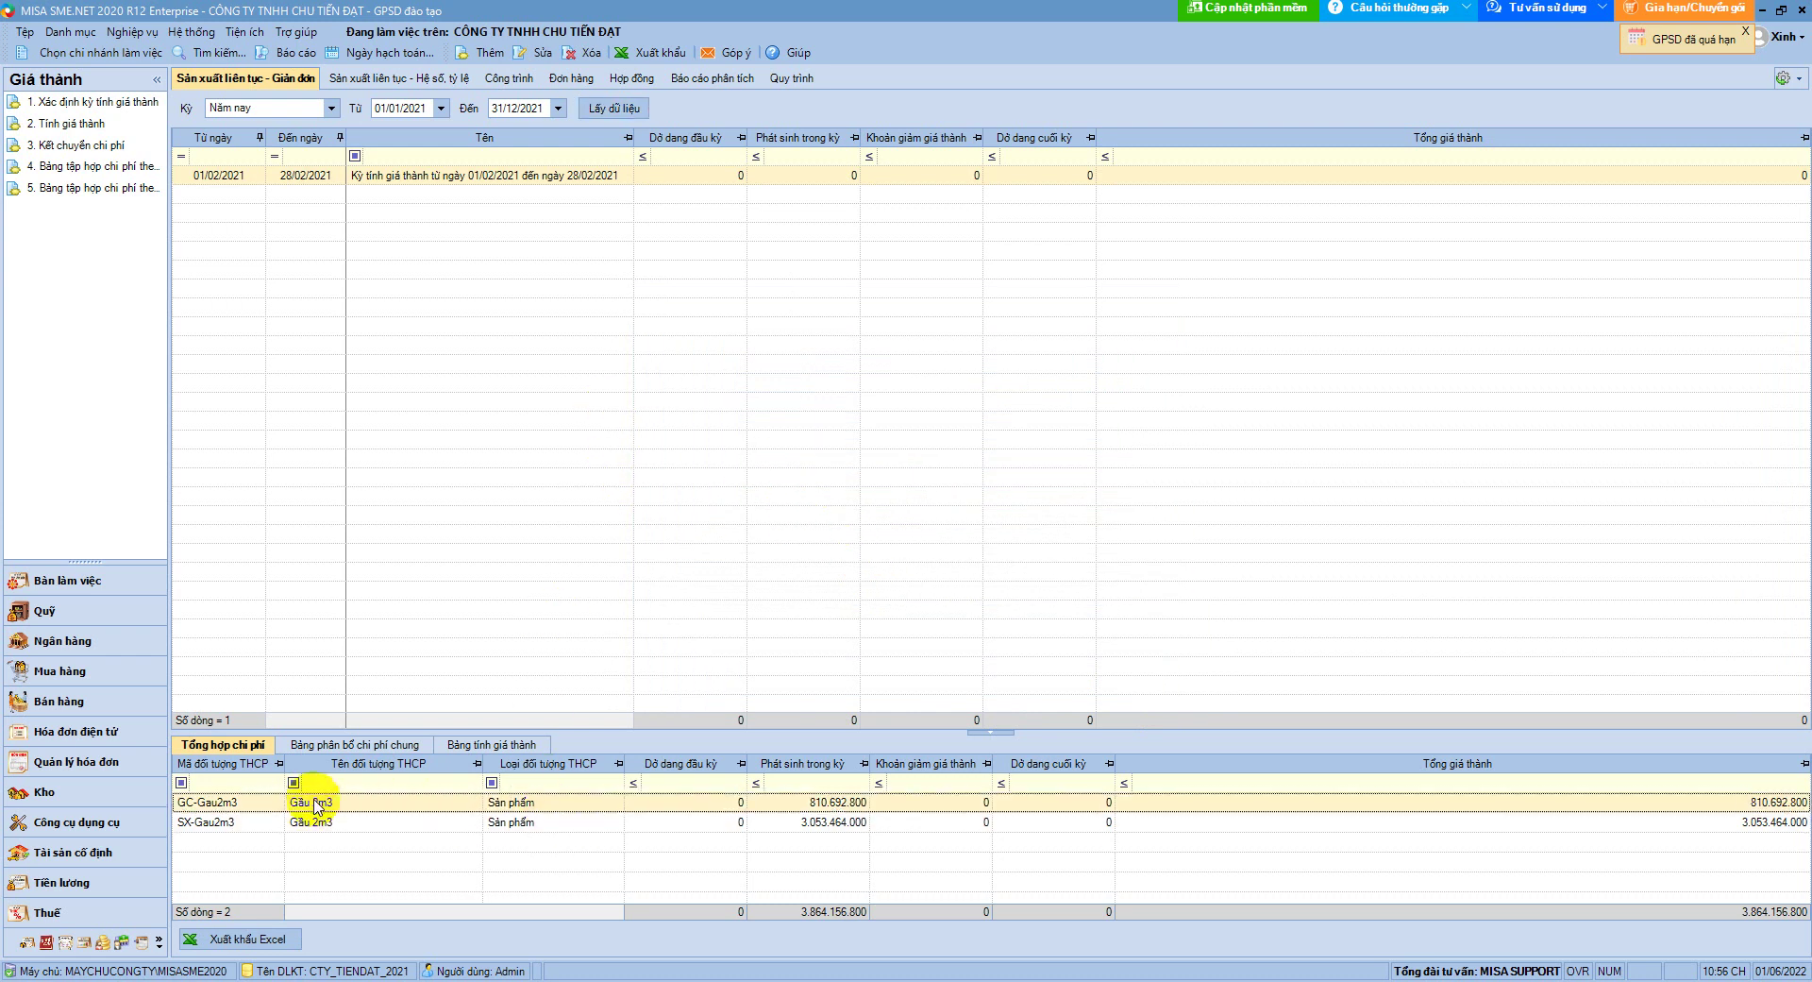
click(314, 827)
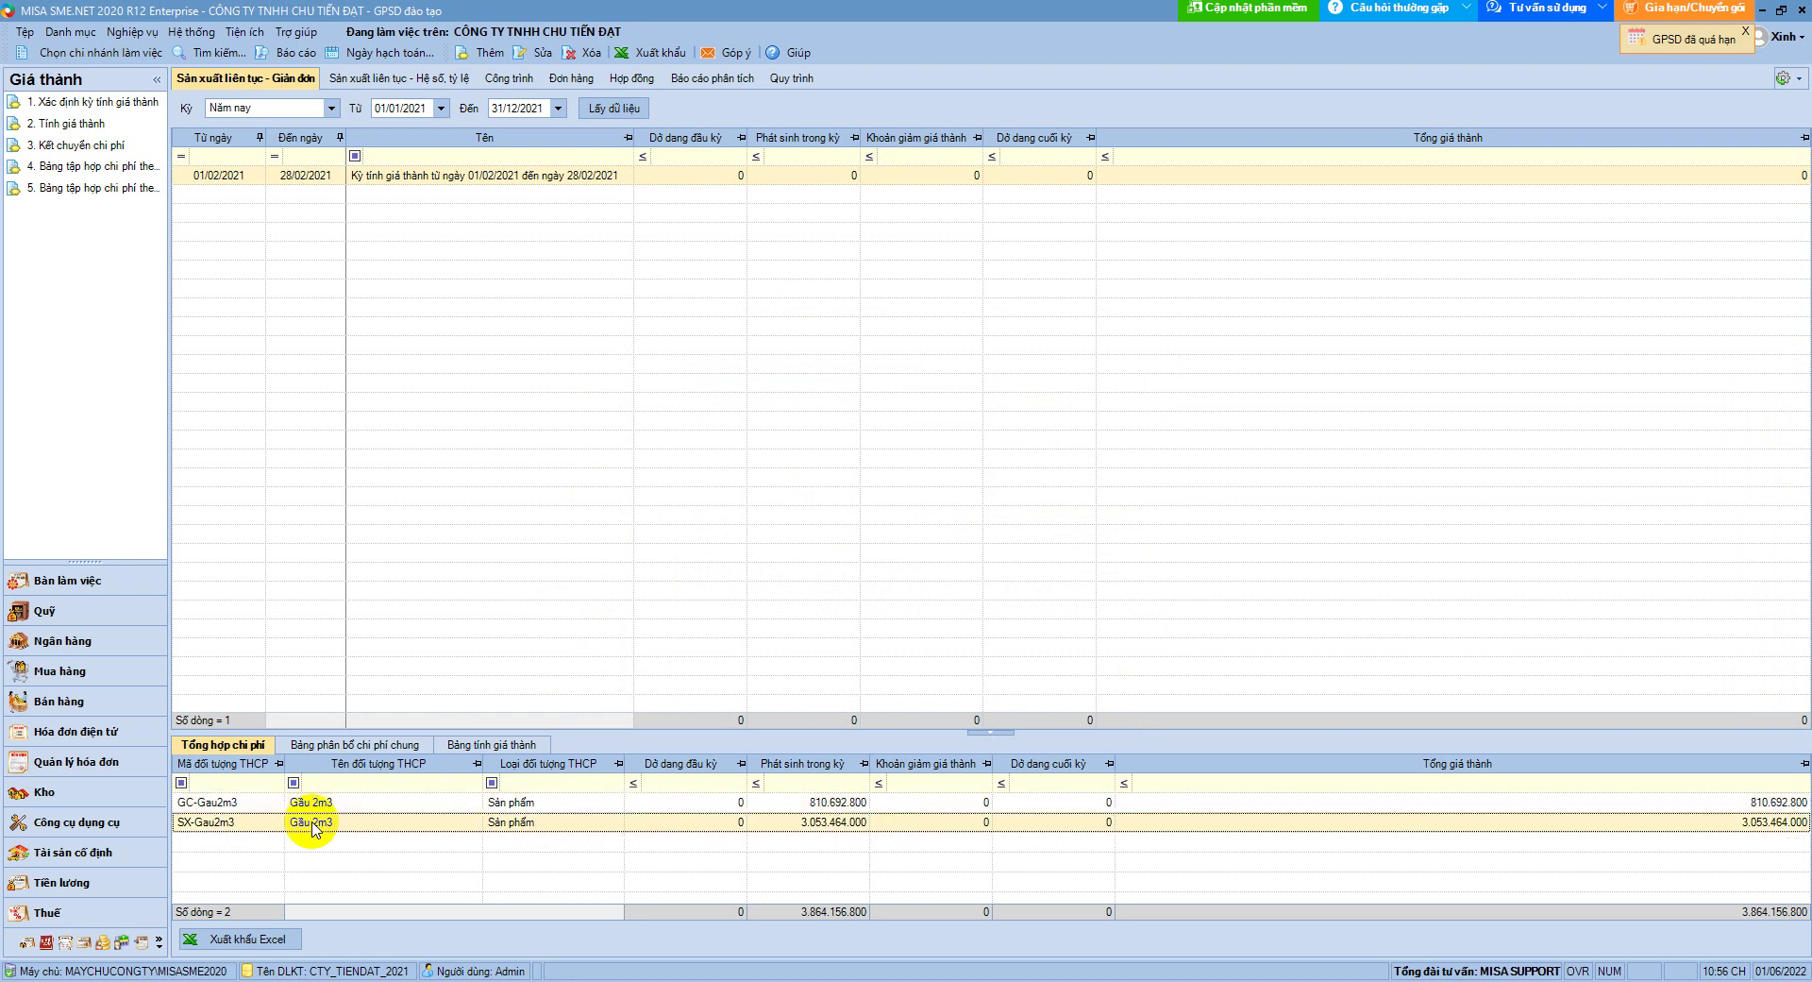
click(327, 805)
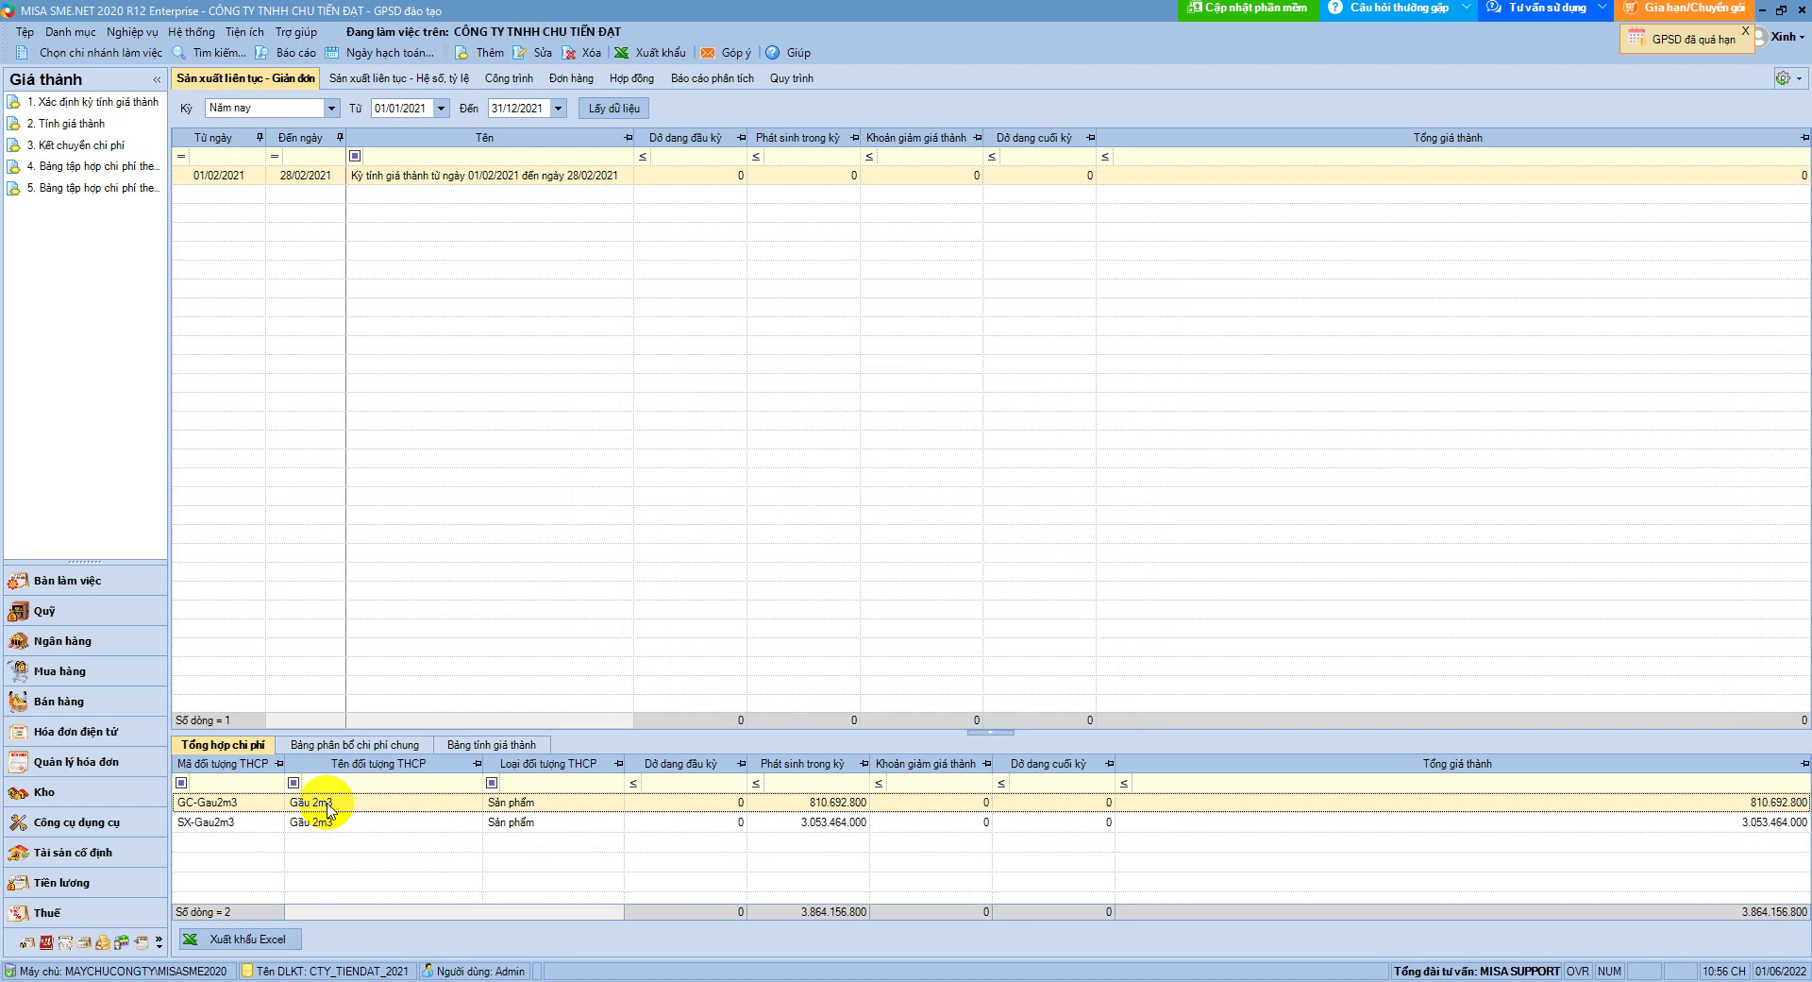
click(312, 829)
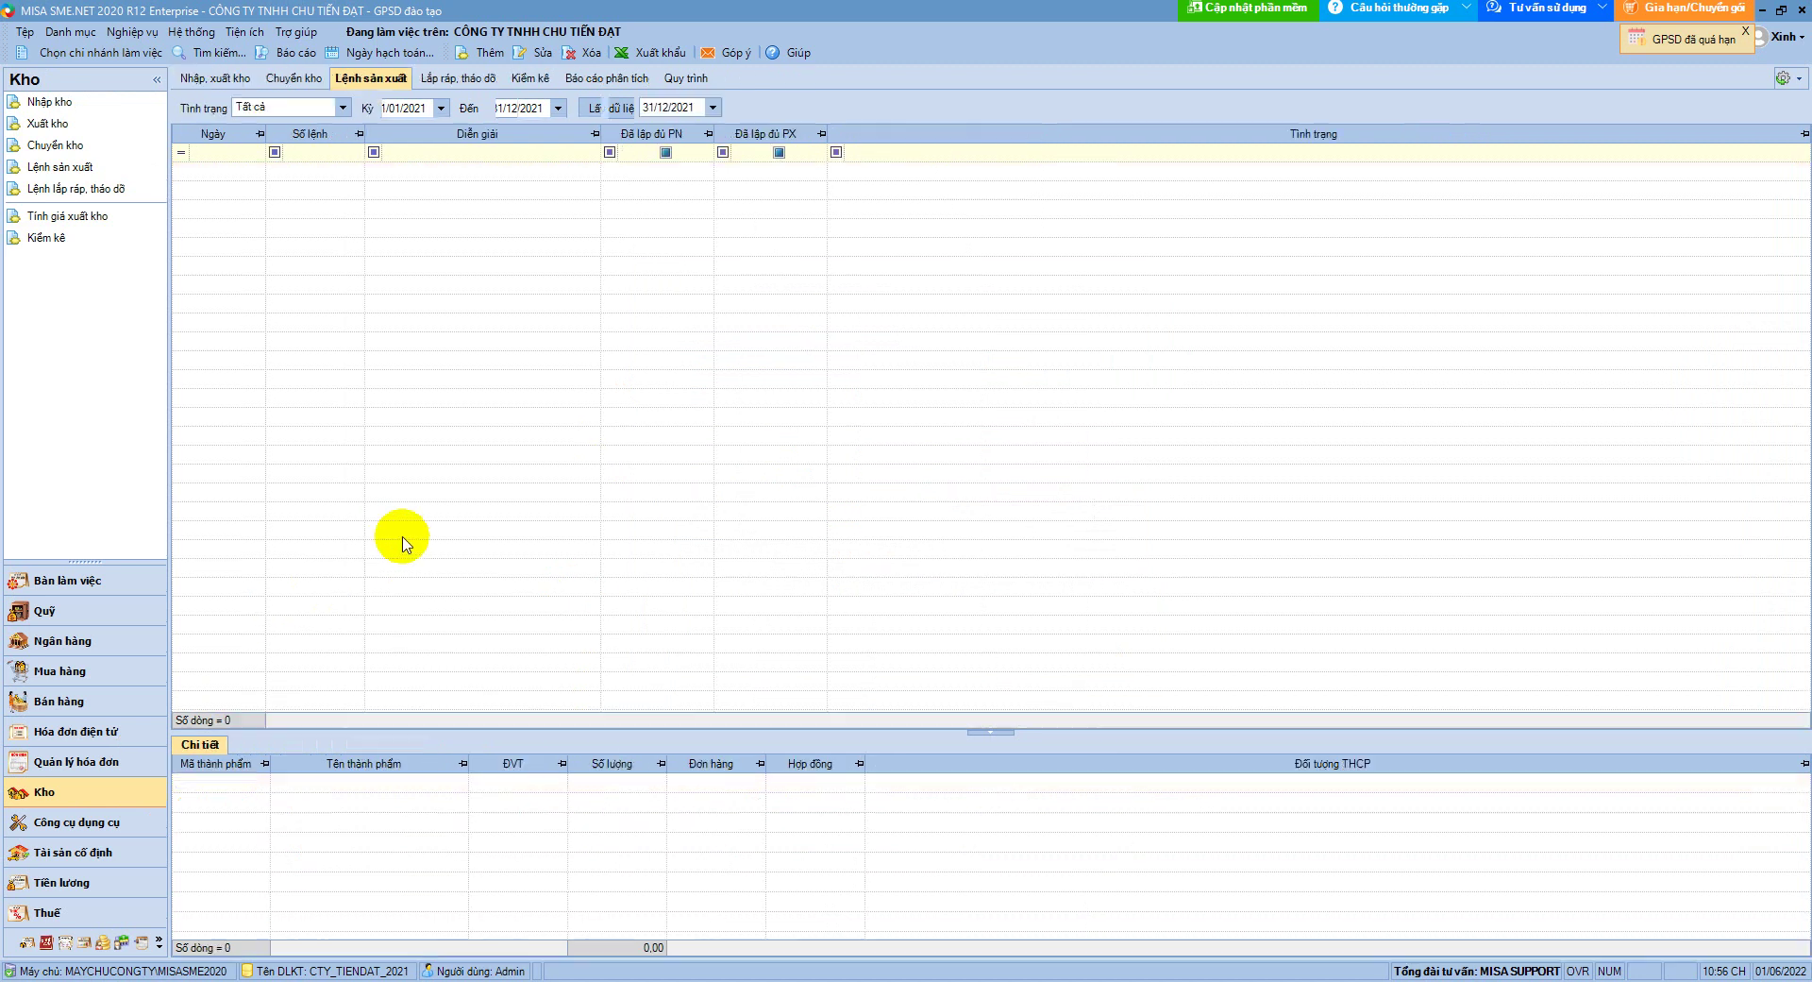
Check the SX-Gau2m3 production material issue in the Kho module's Nhập, xuất kho list, and return to Giá thành to reload the costing list
click(229, 76)
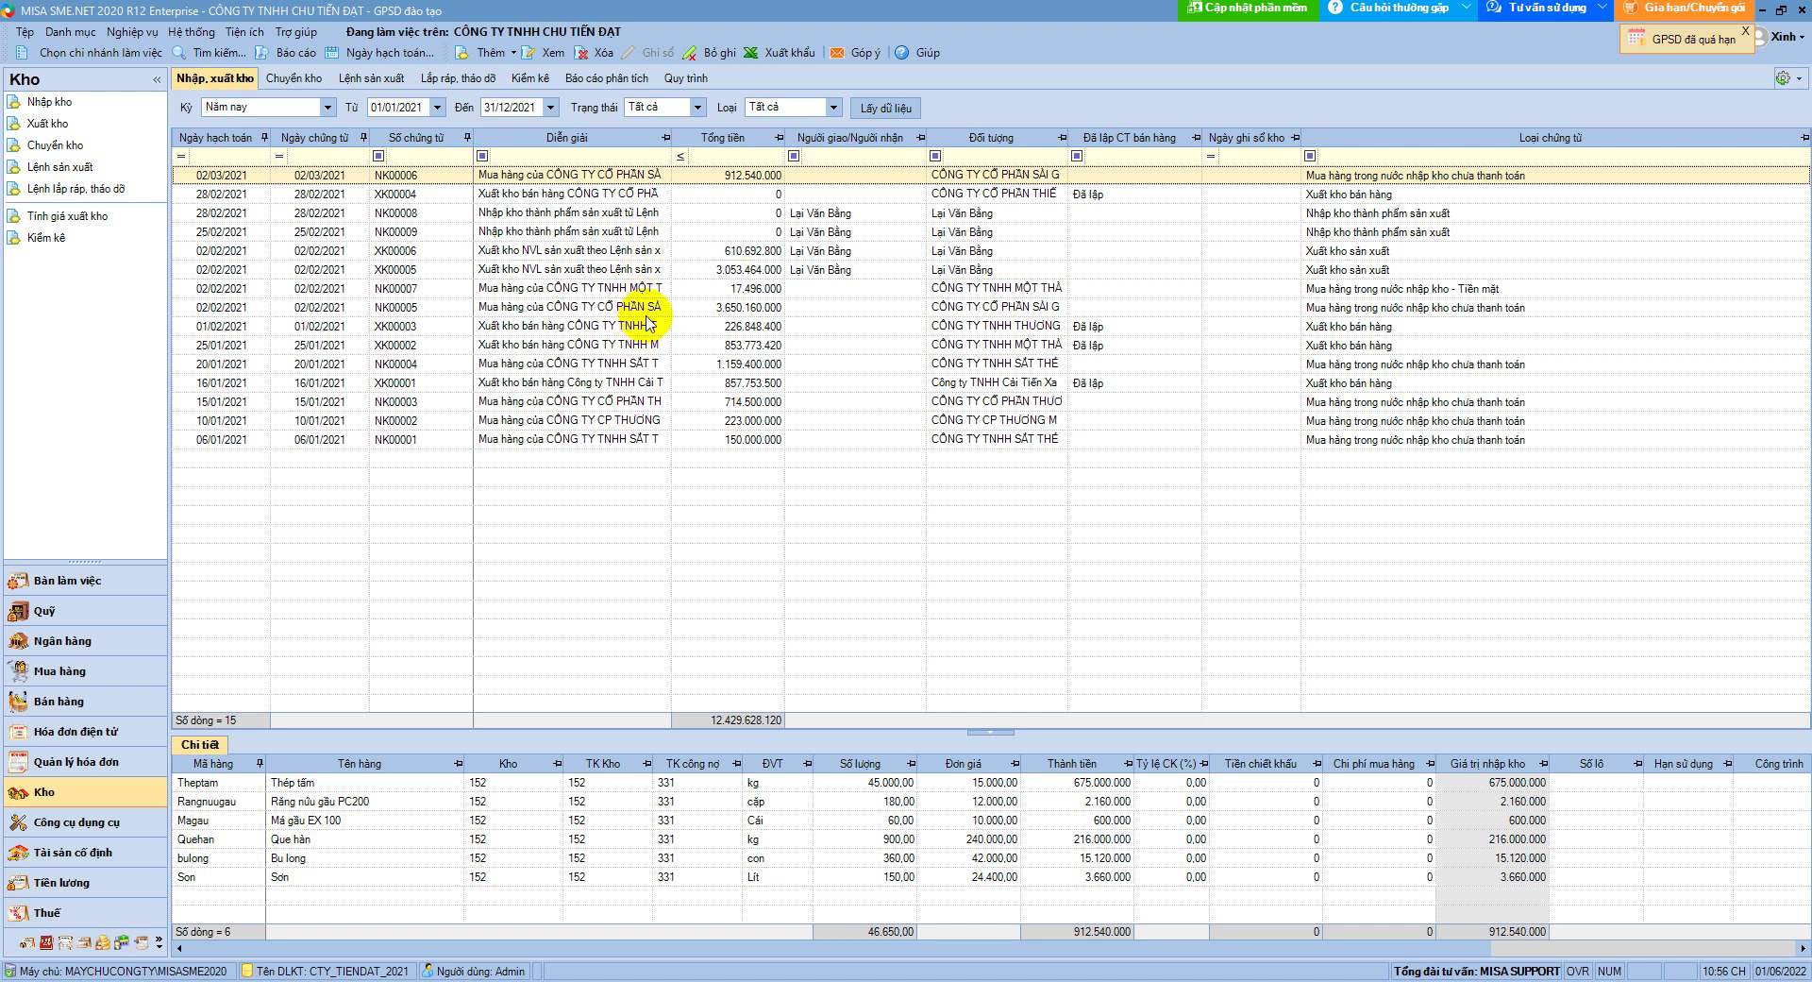
click(609, 271)
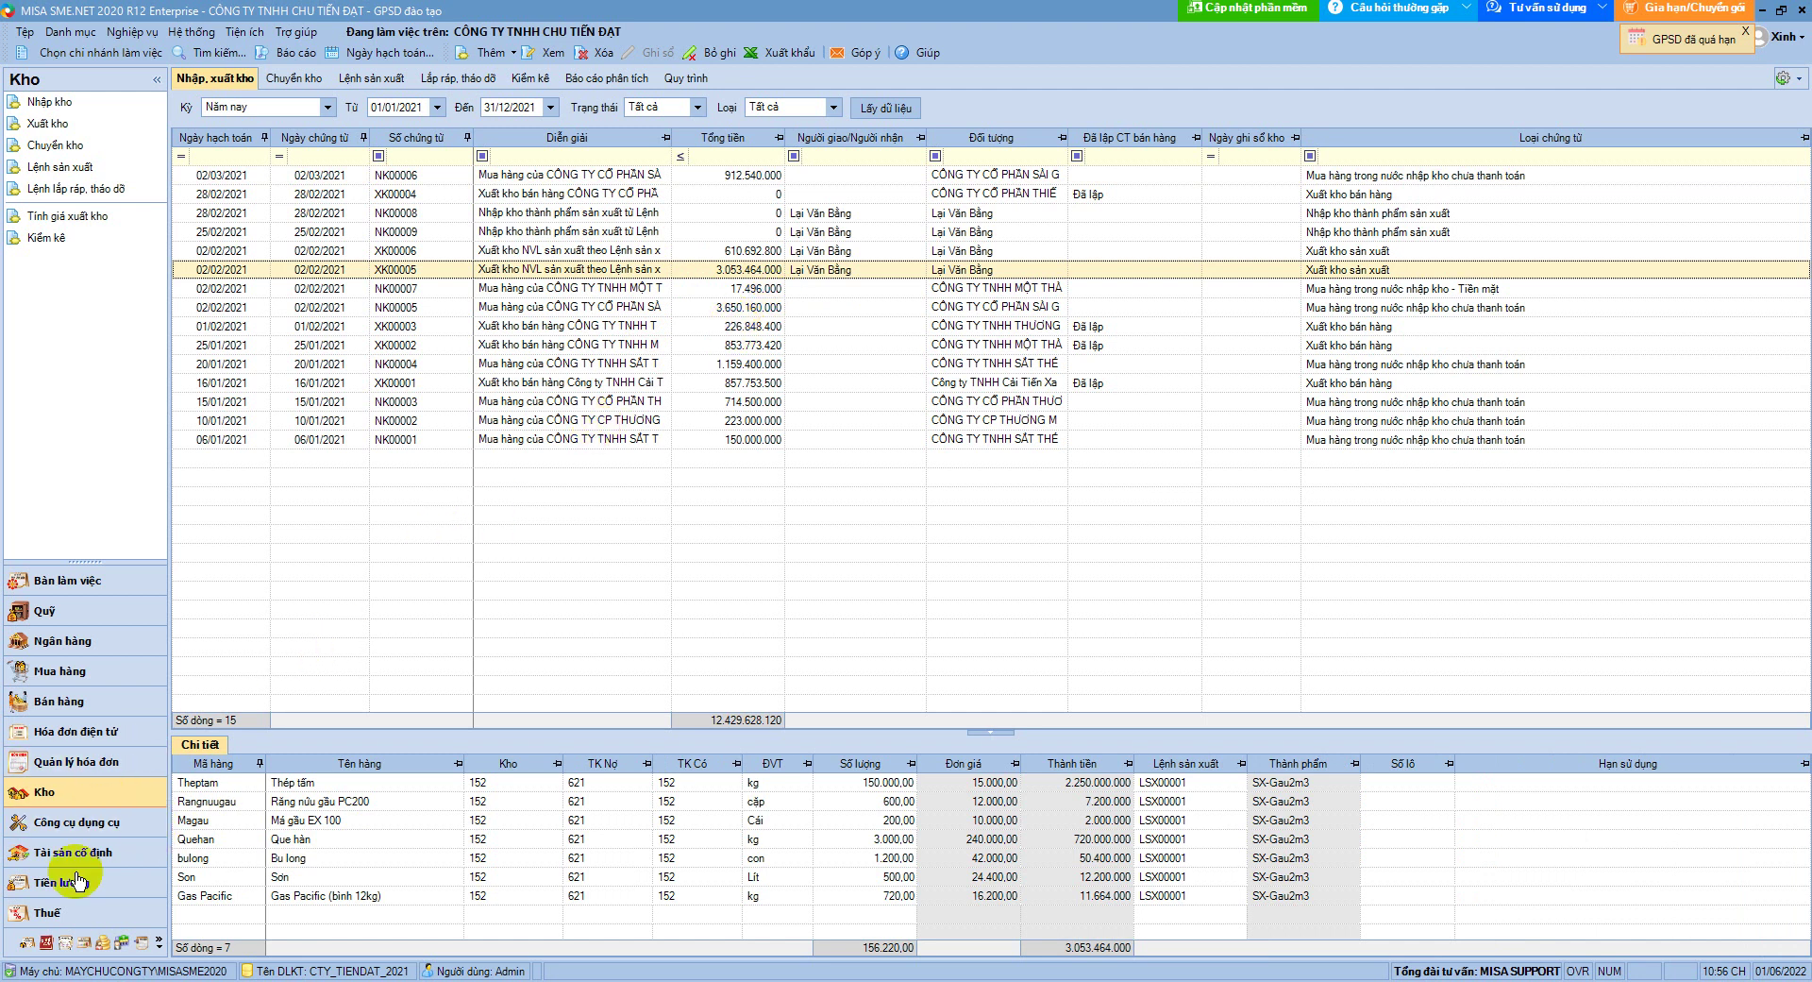
click(28, 941)
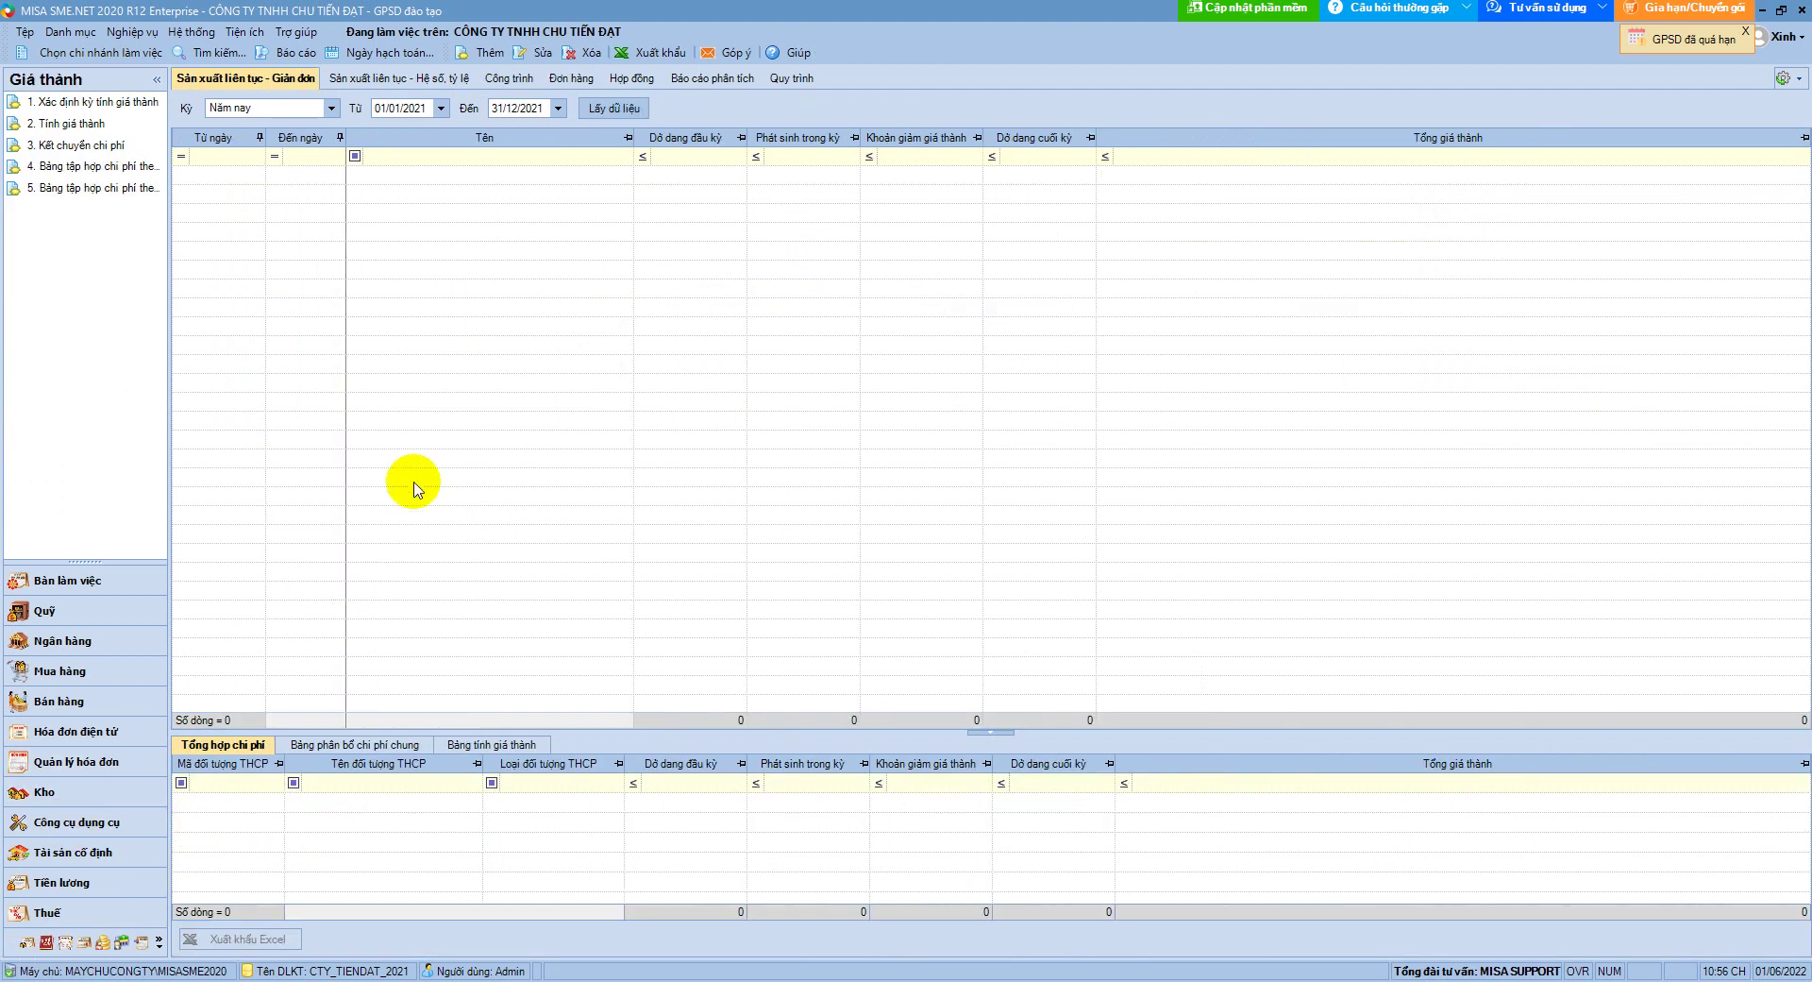
click(629, 109)
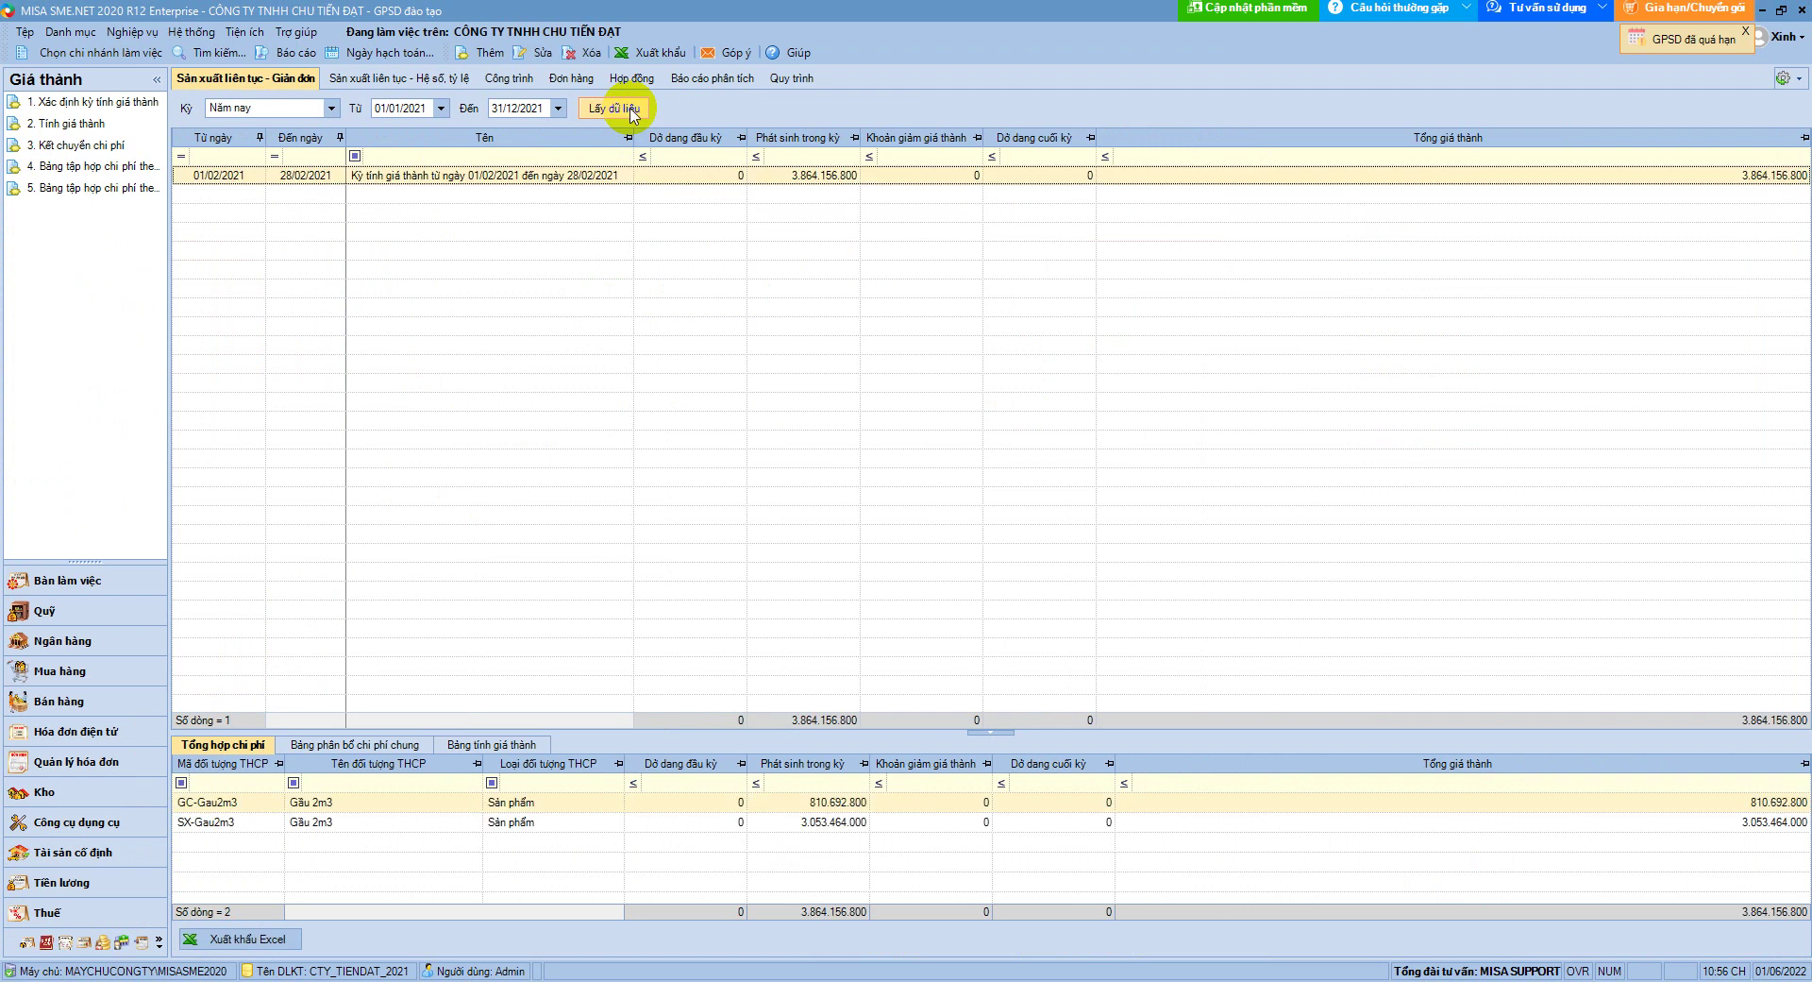
Compare the costs incurred by GC-Gau2m3 and SX-Gau2m3, checking the outsourced bucket against the Gia công Gầu 2m3 VAT invoice
click(817, 803)
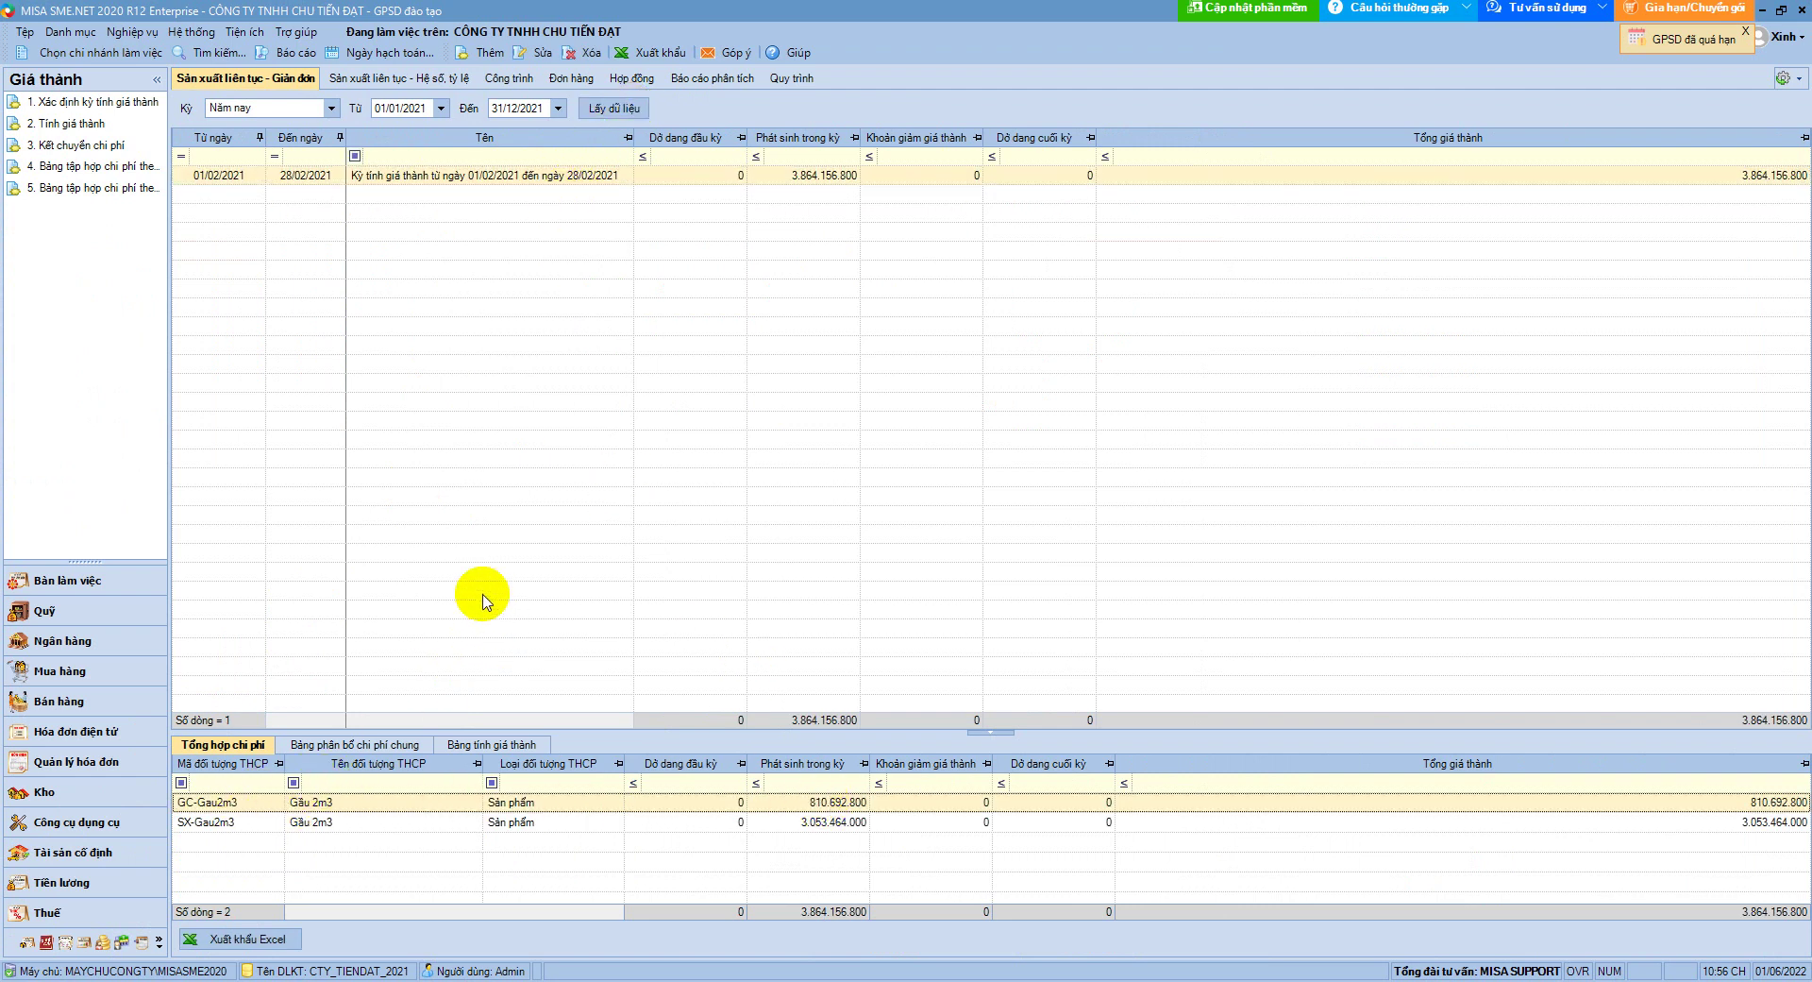
click(829, 821)
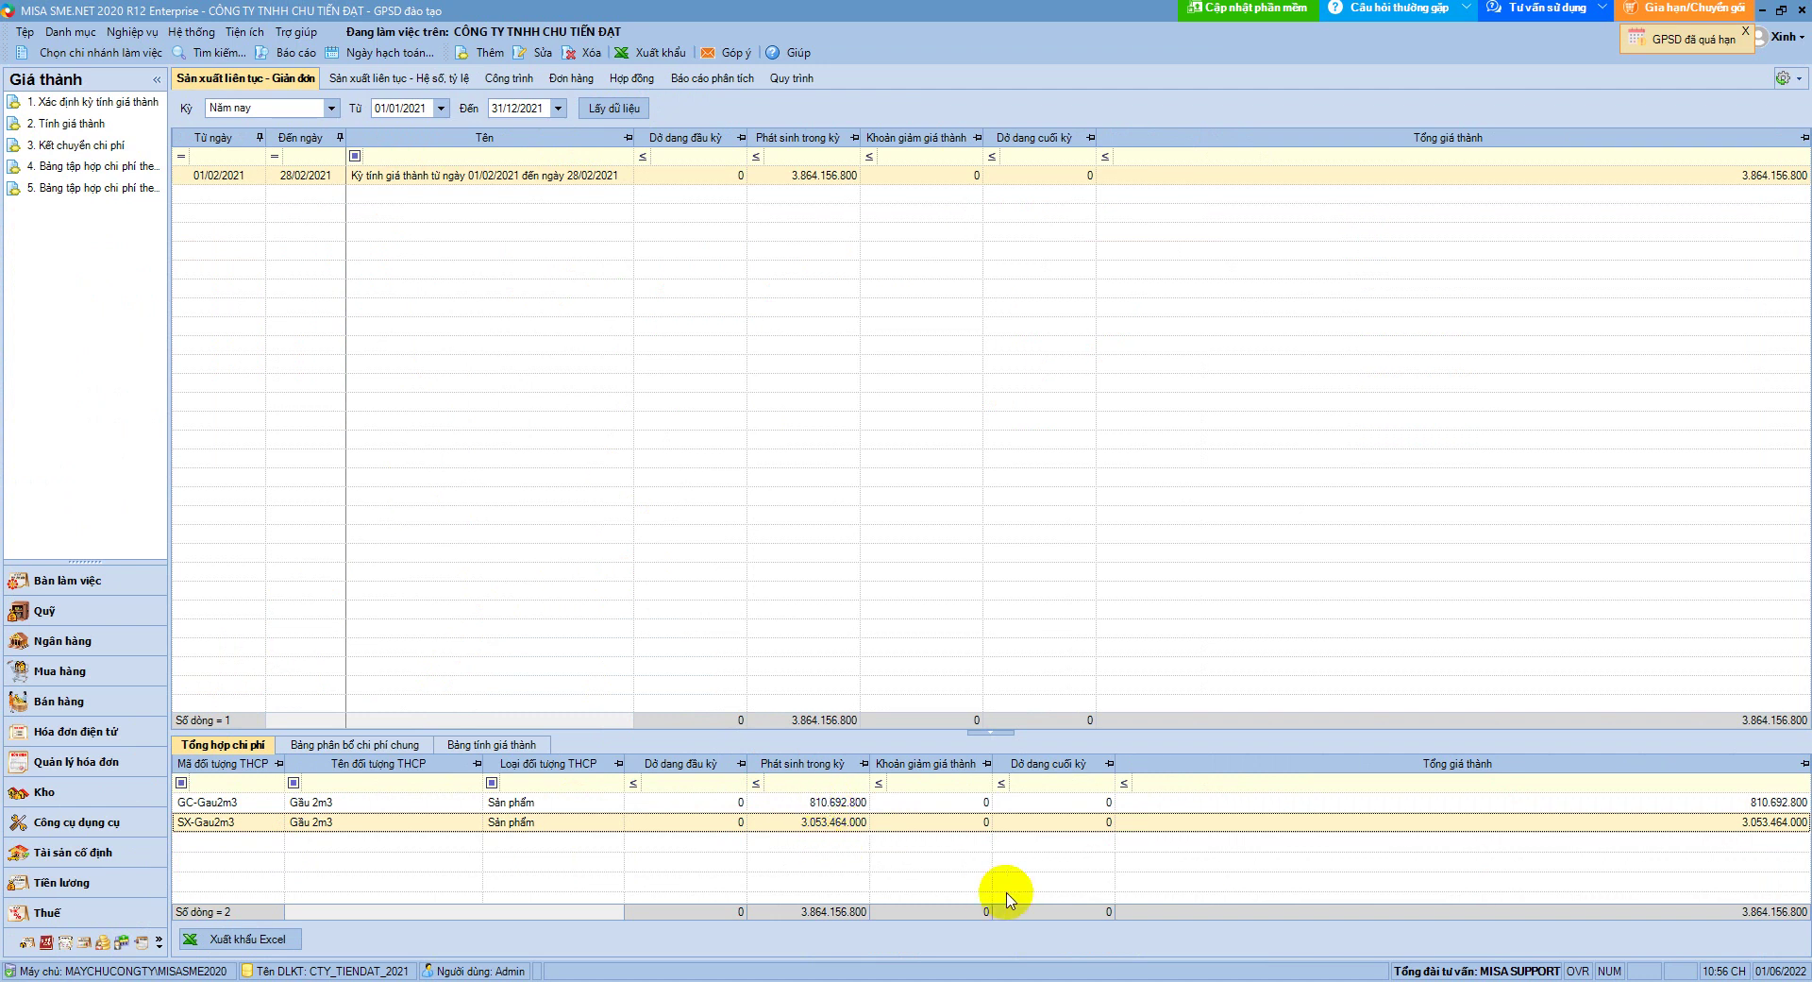
key(Up)
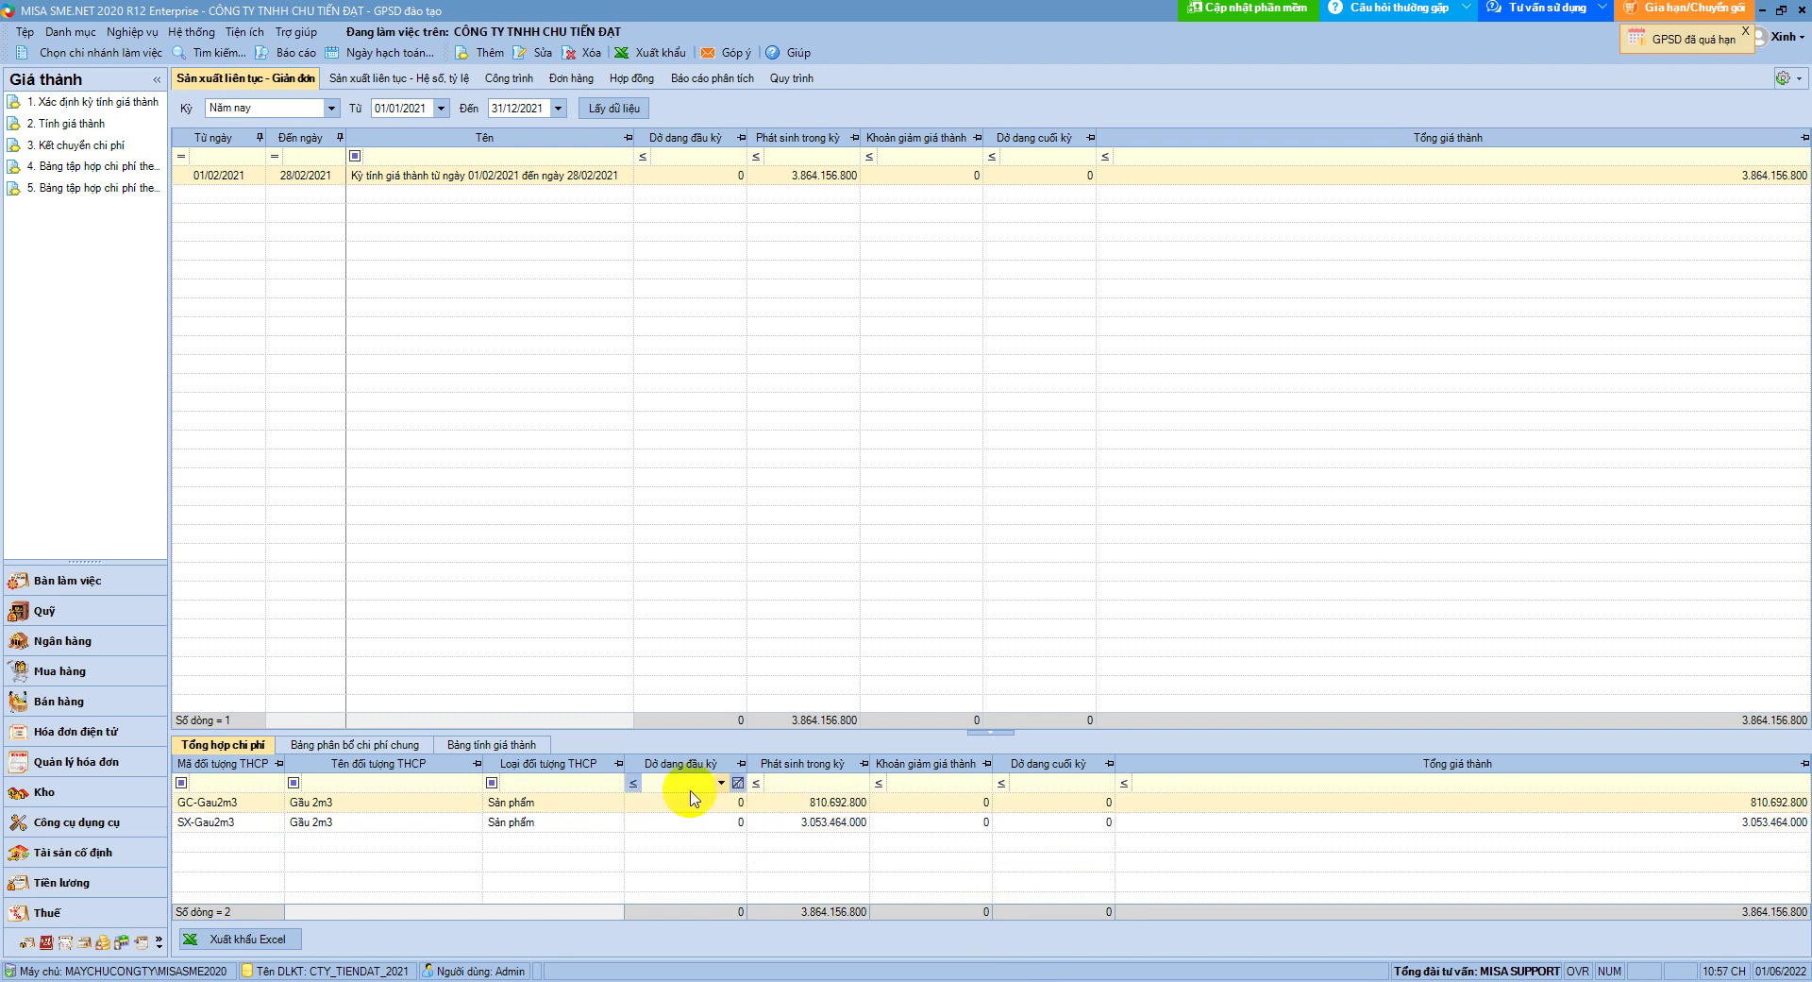
click(232, 824)
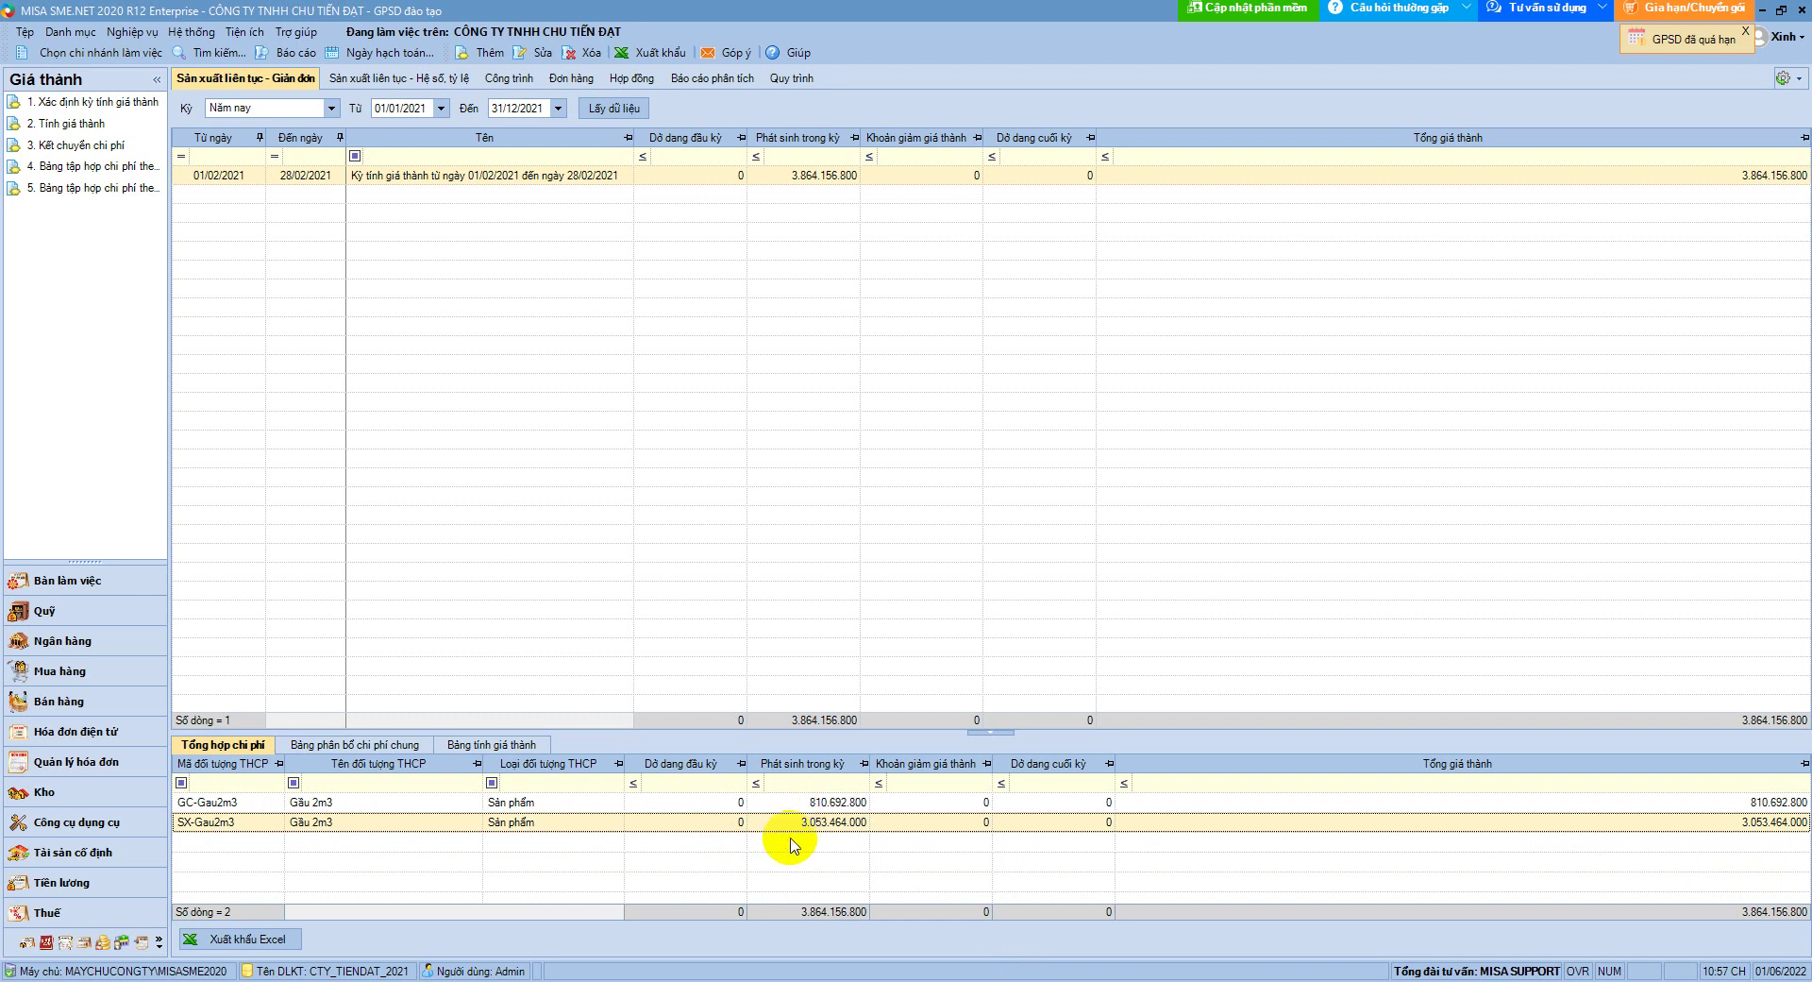
click(524, 803)
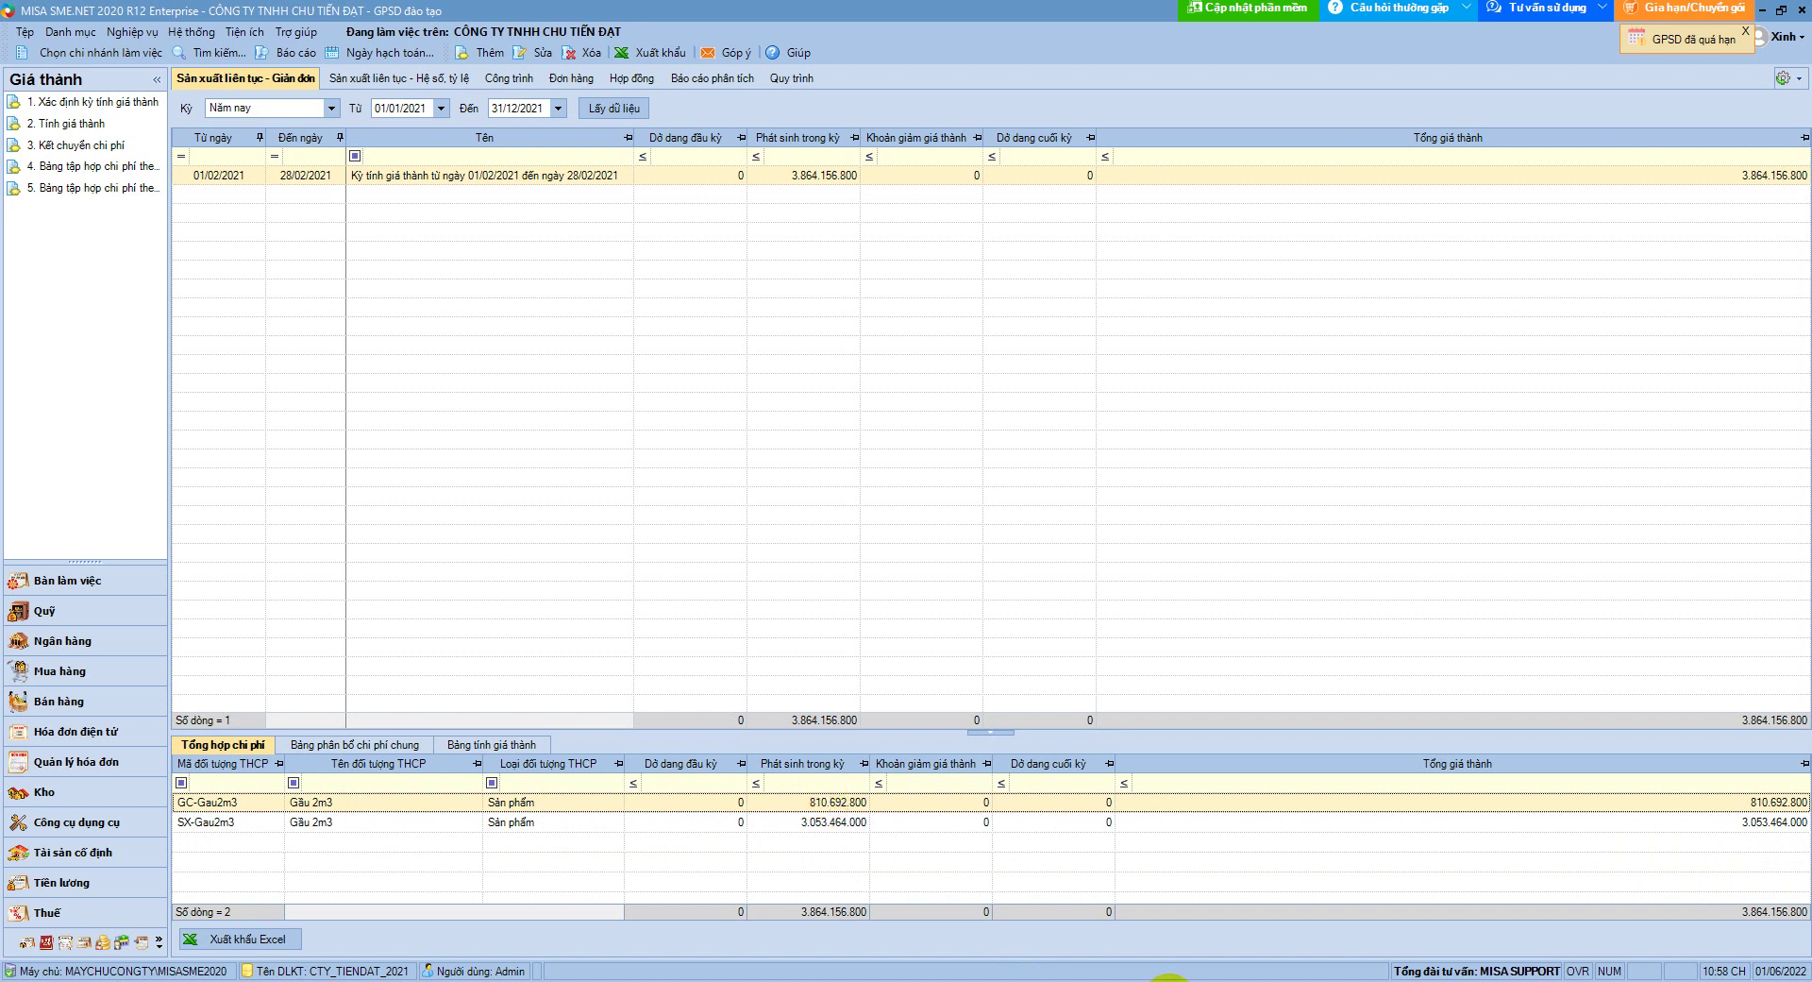
key(alt+Tab)
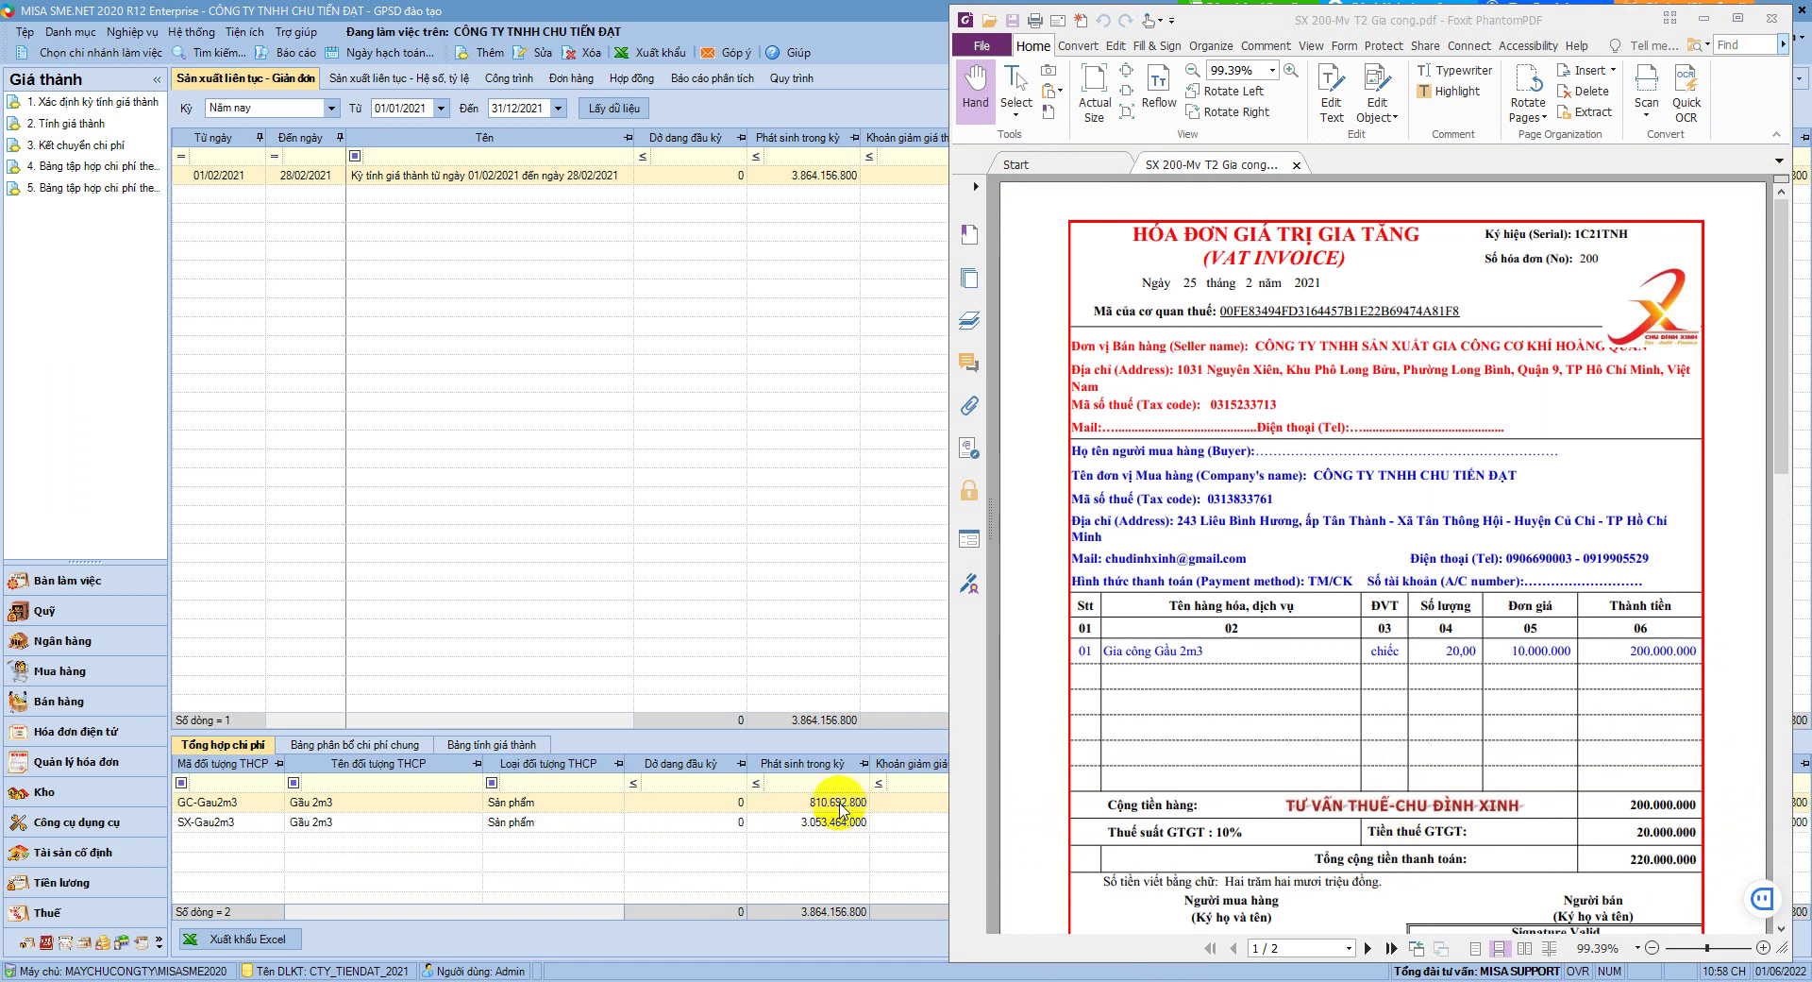
key(alt+Tab)
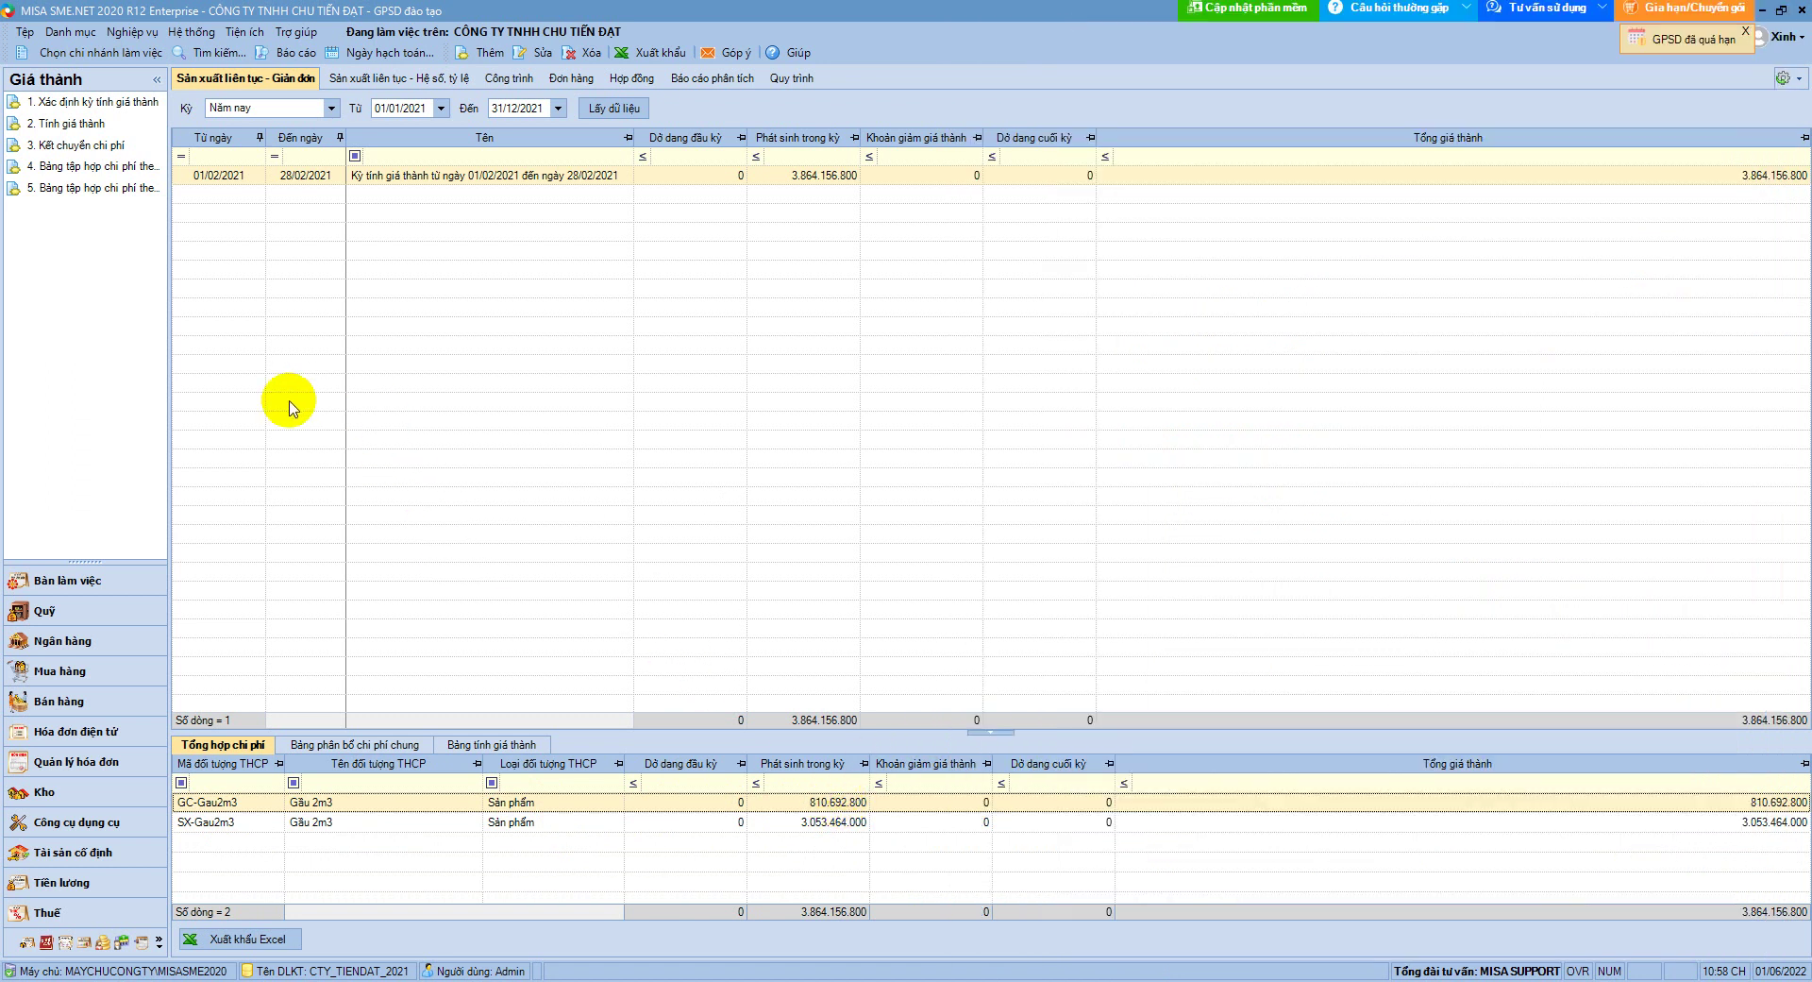
Start Tính giá thành for the 01/02/2021 to 28/02/2021 period and maximize the general cost allocation window
click(89, 127)
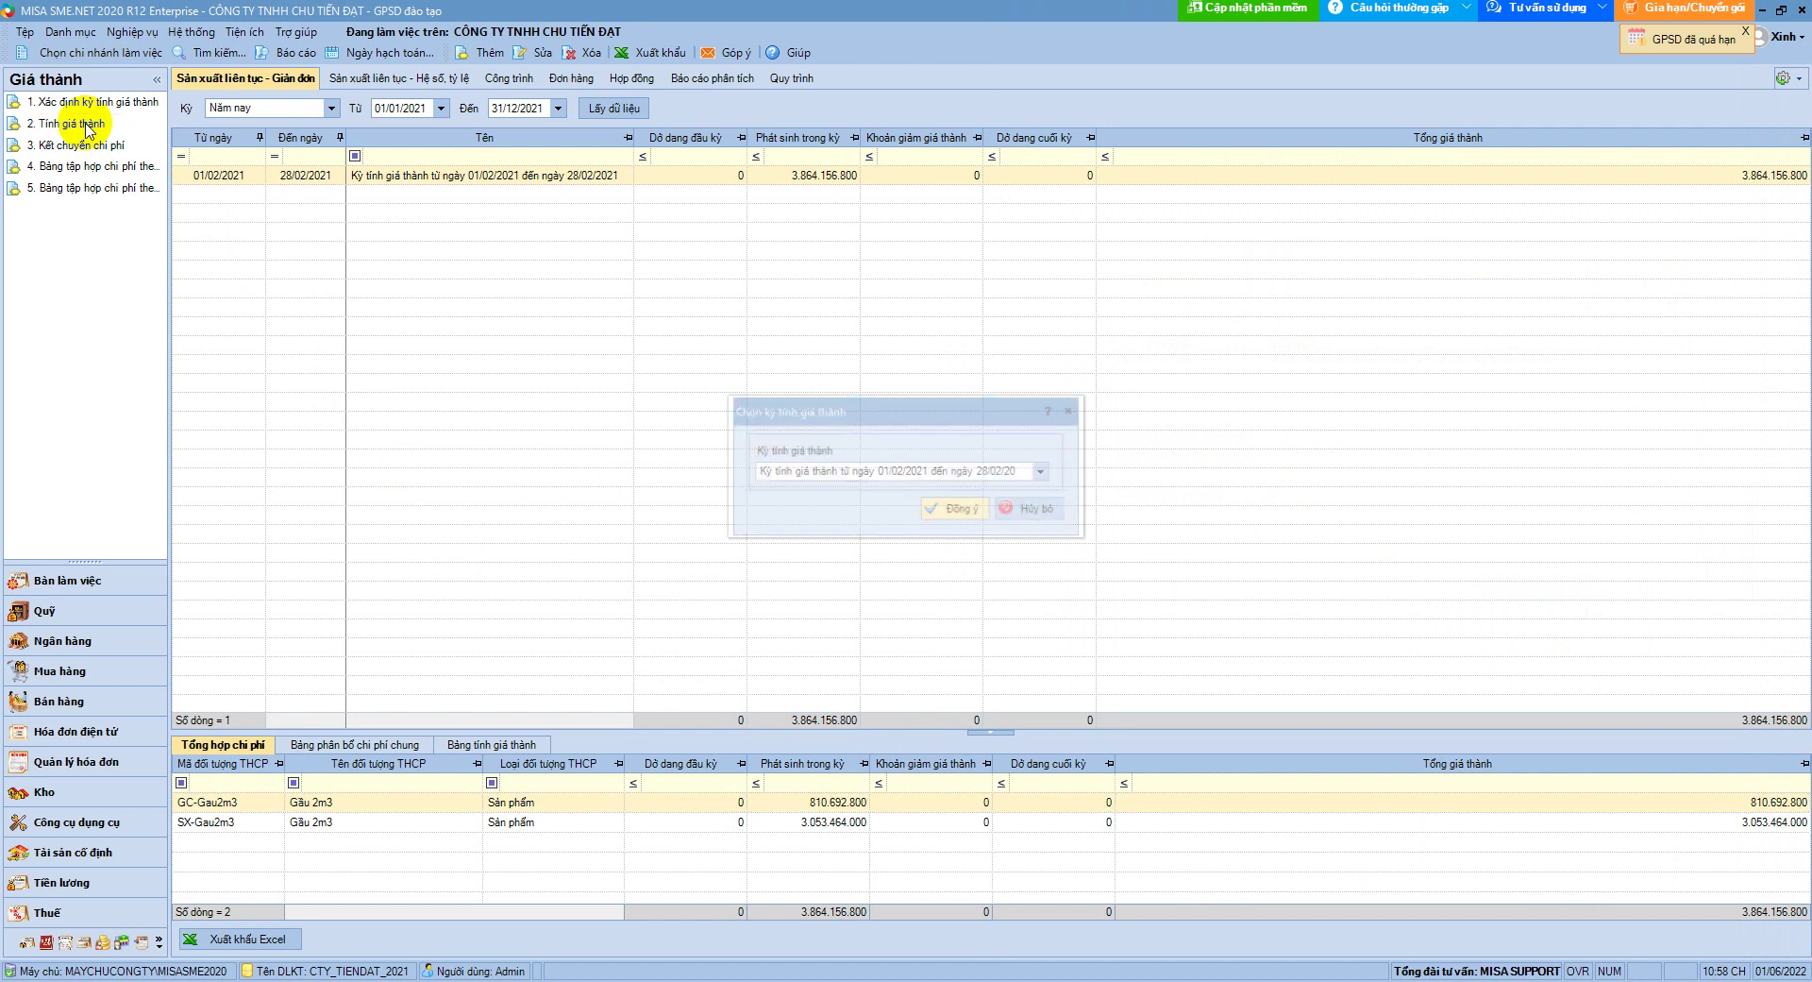
click(959, 511)
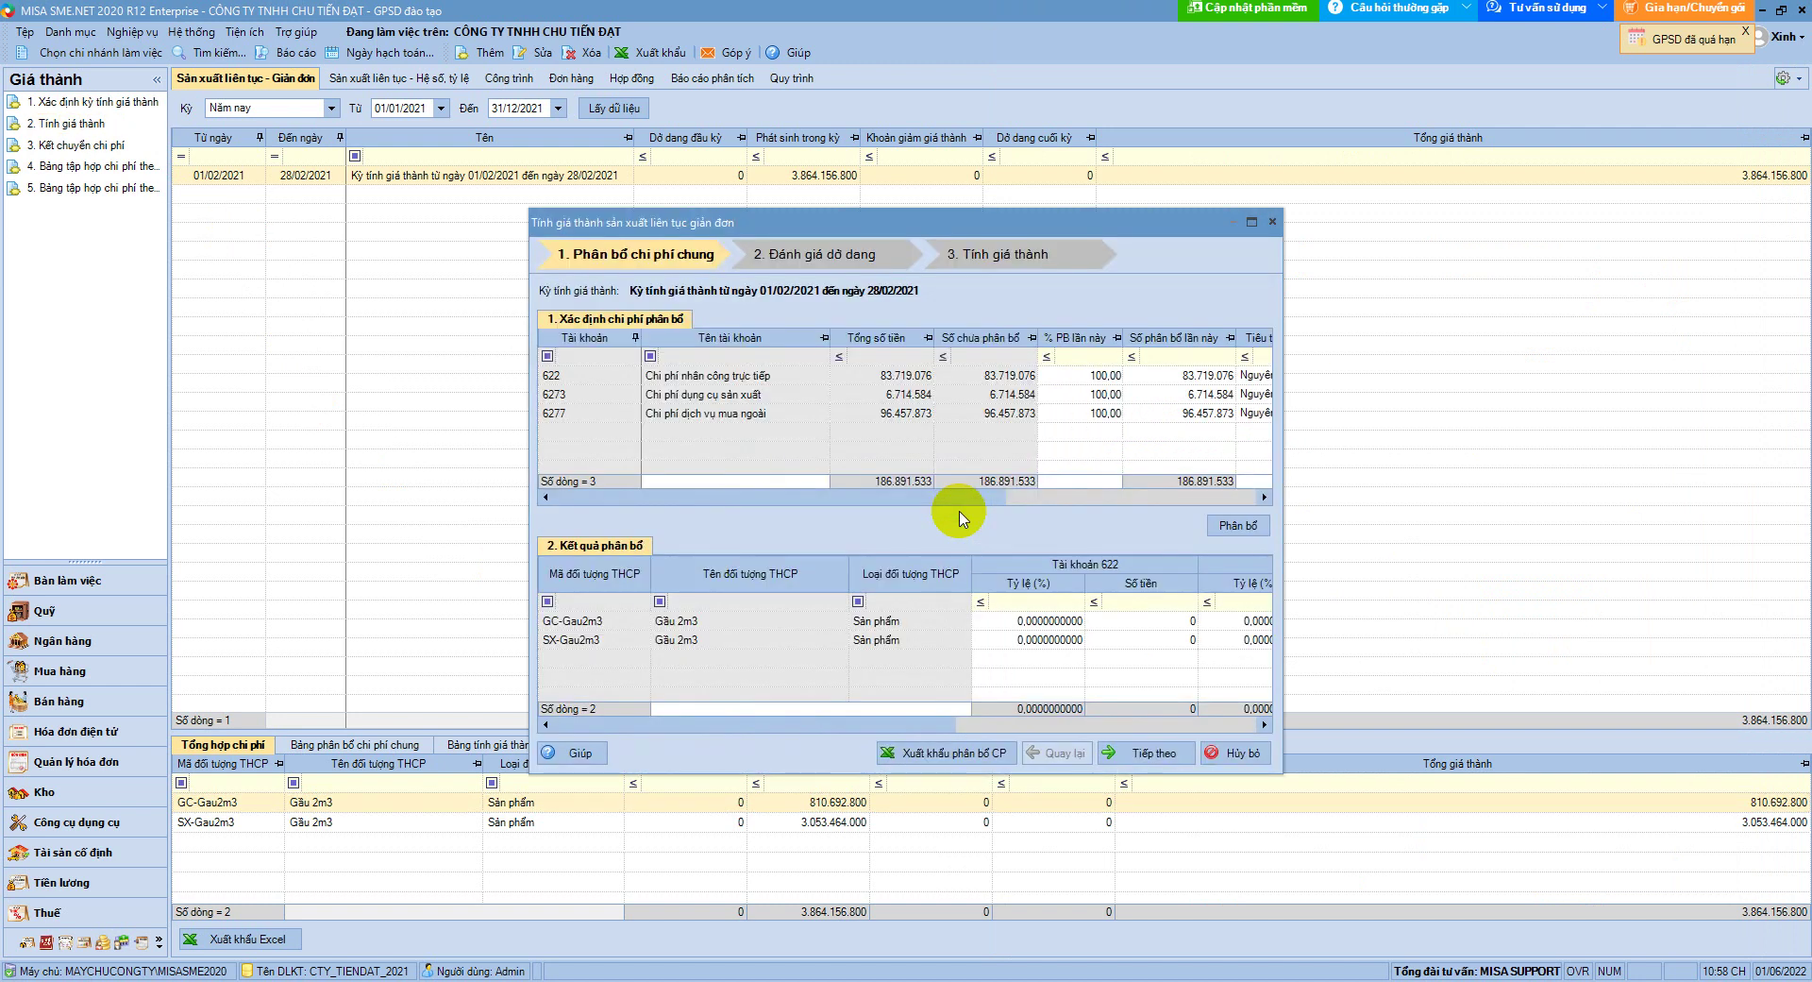
click(1252, 221)
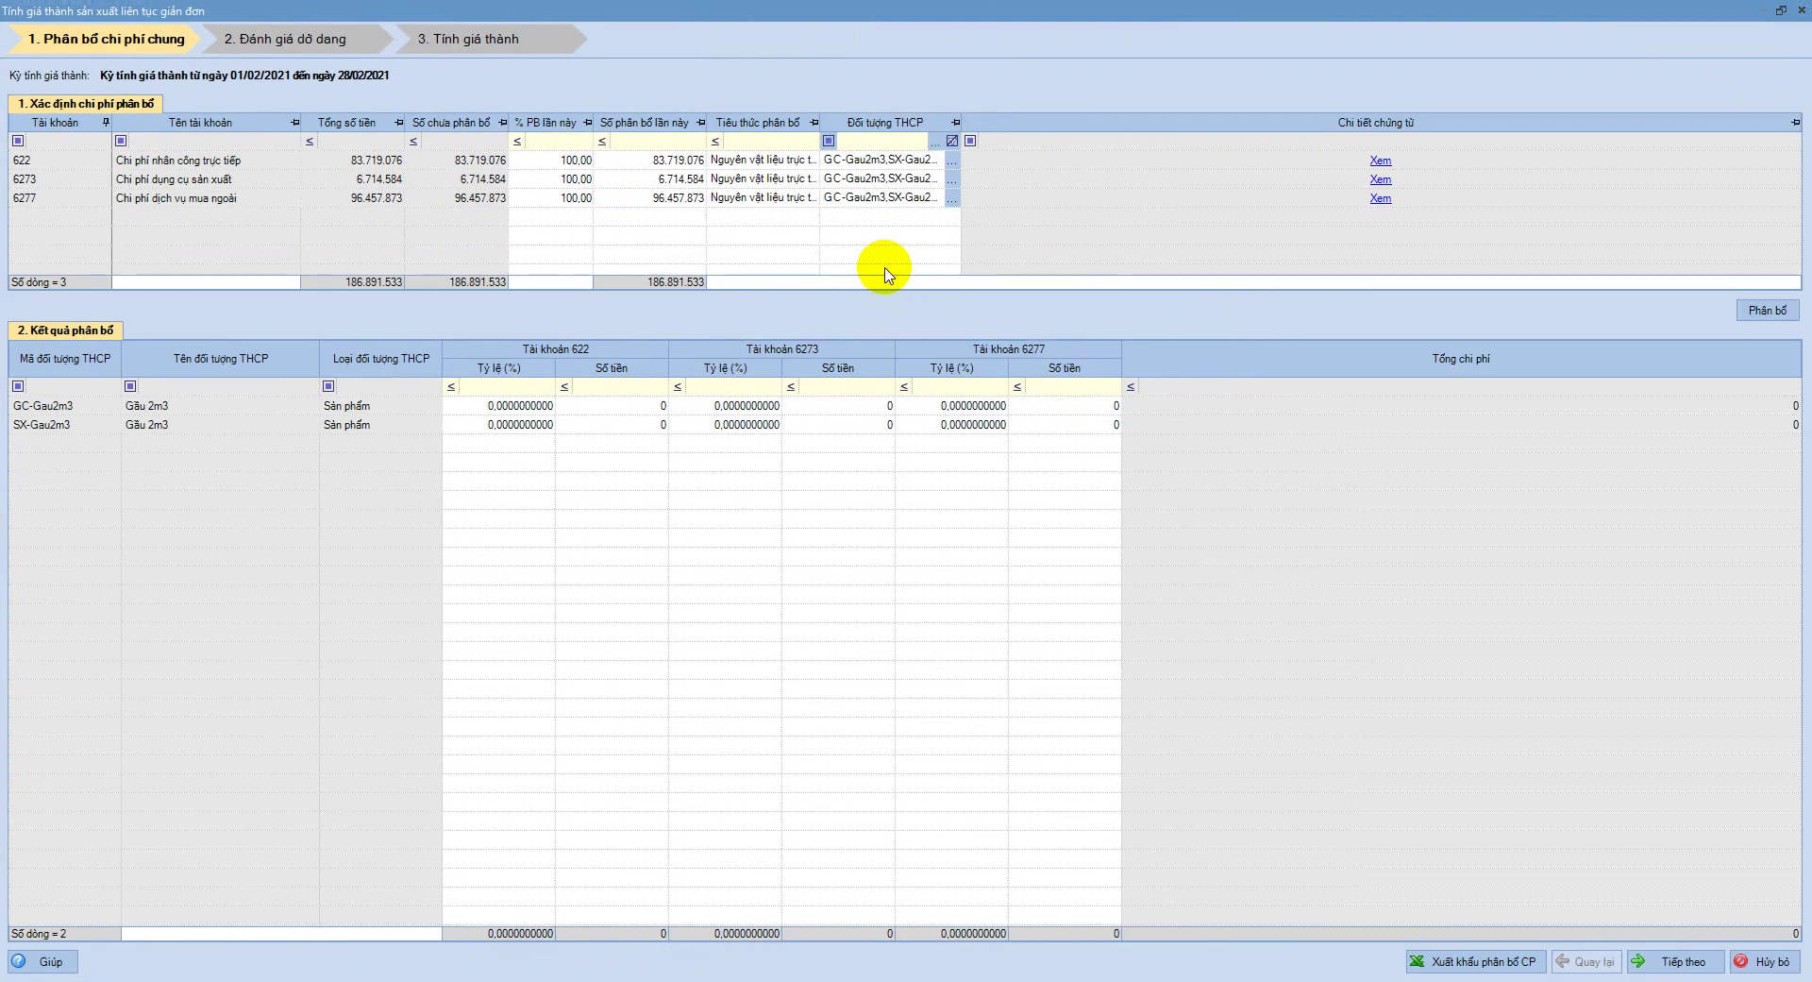
Examine the names and total amounts of the shared costs in accounts 622, 6273 and 6277
click(229, 162)
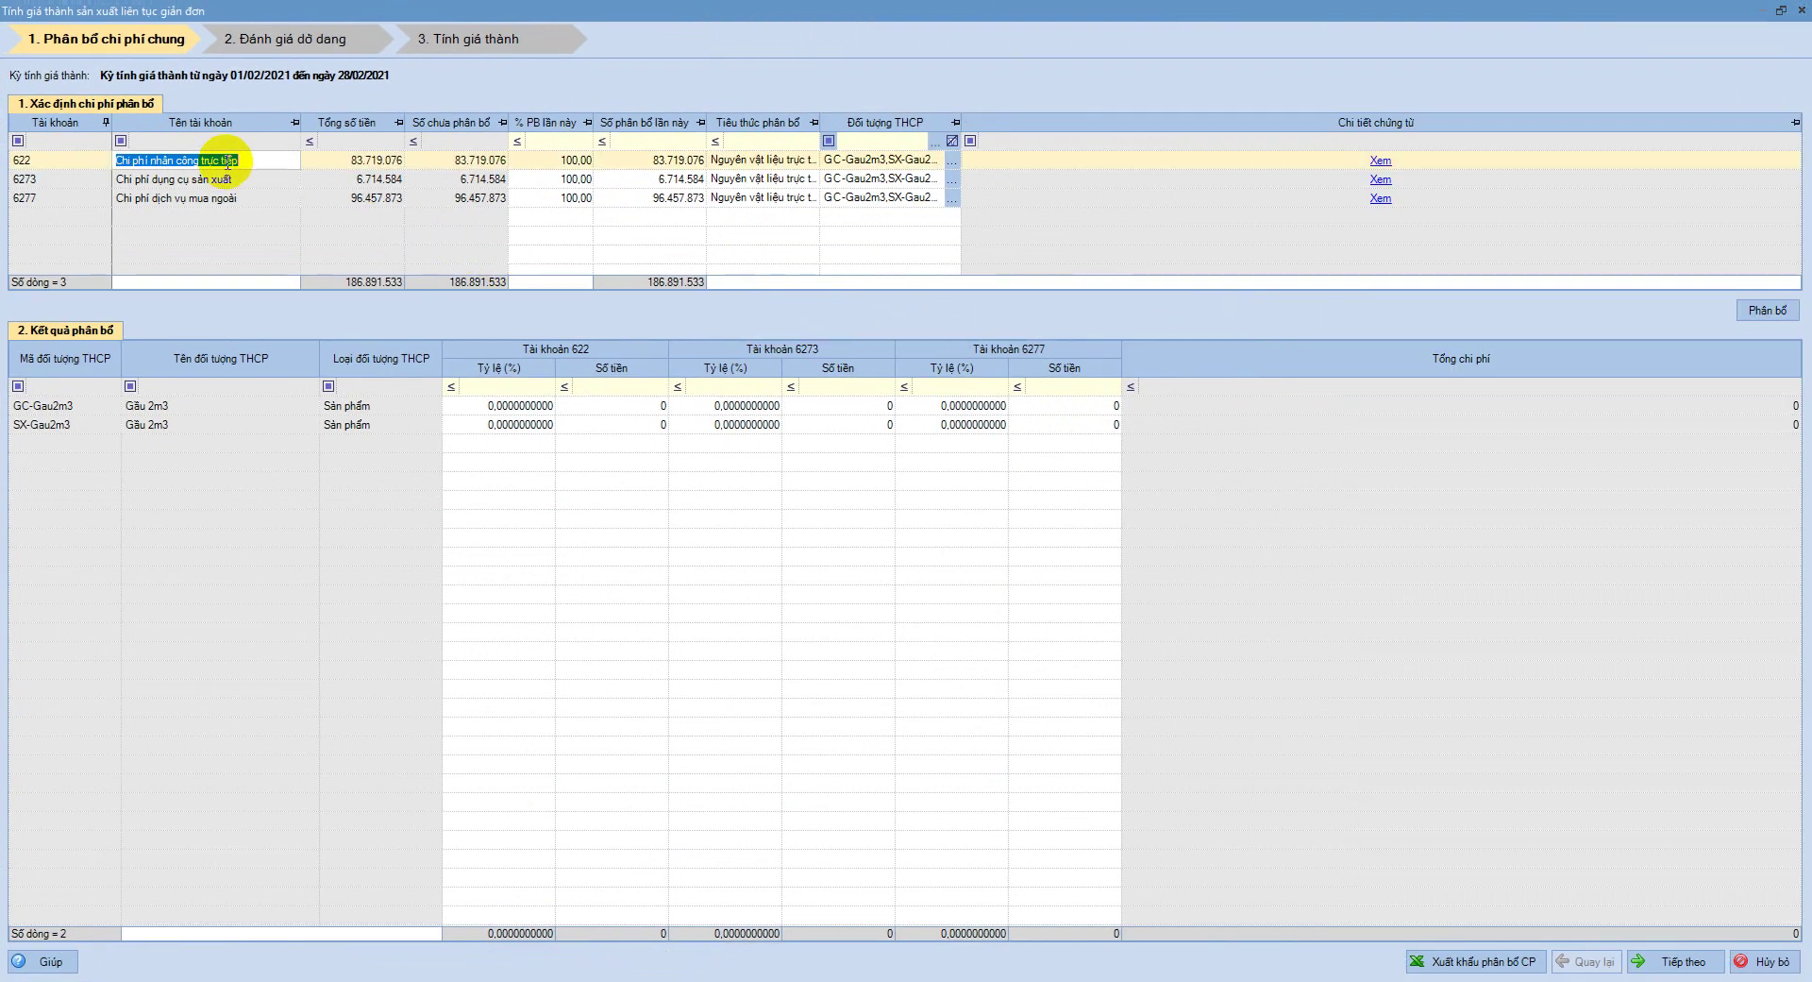
click(221, 180)
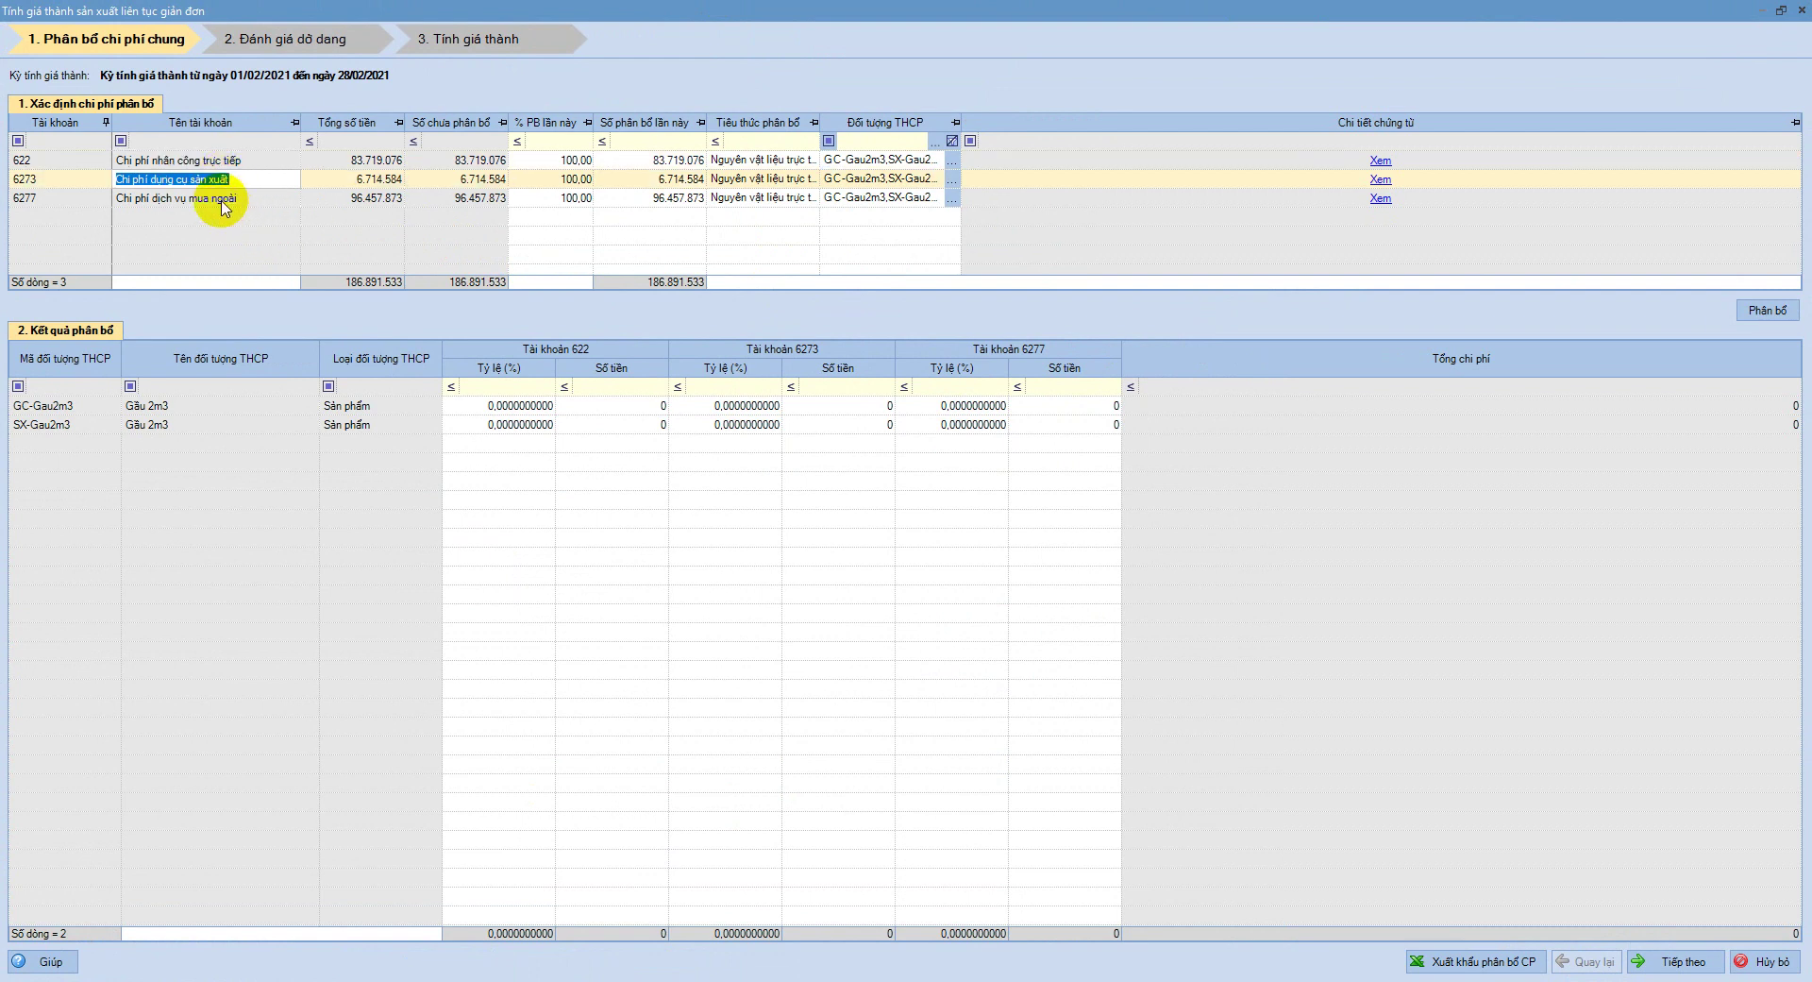
click(222, 199)
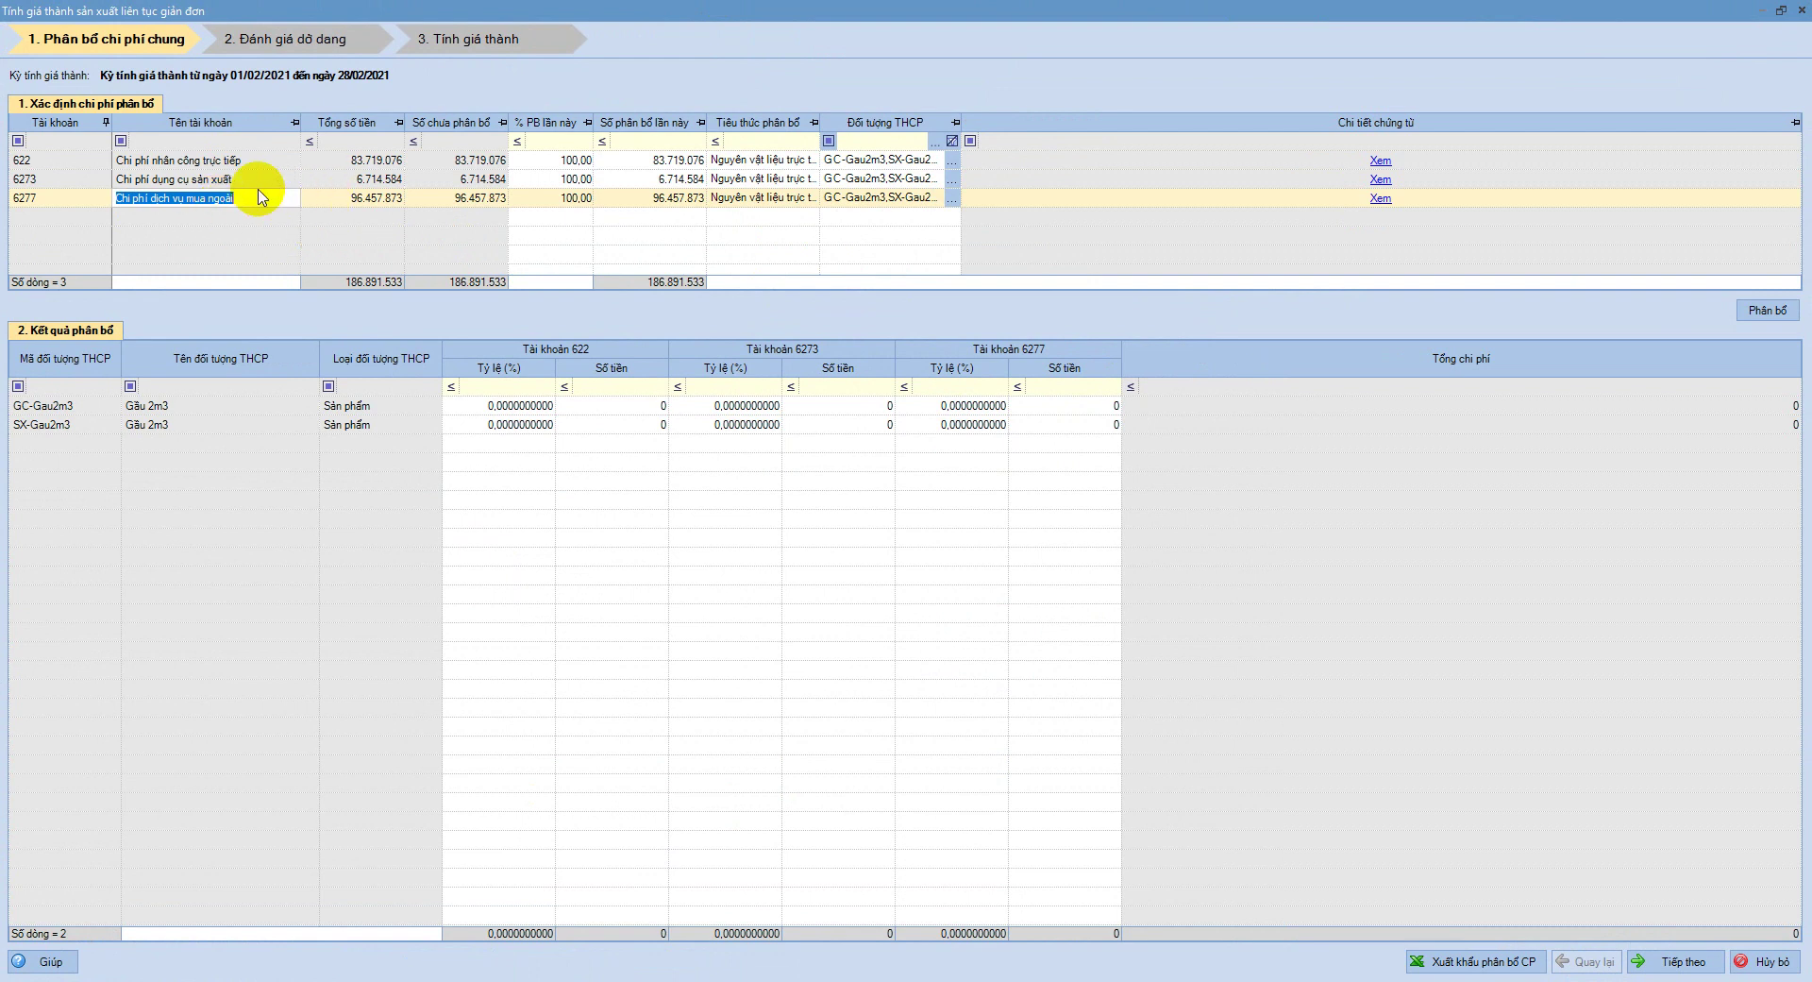
click(357, 197)
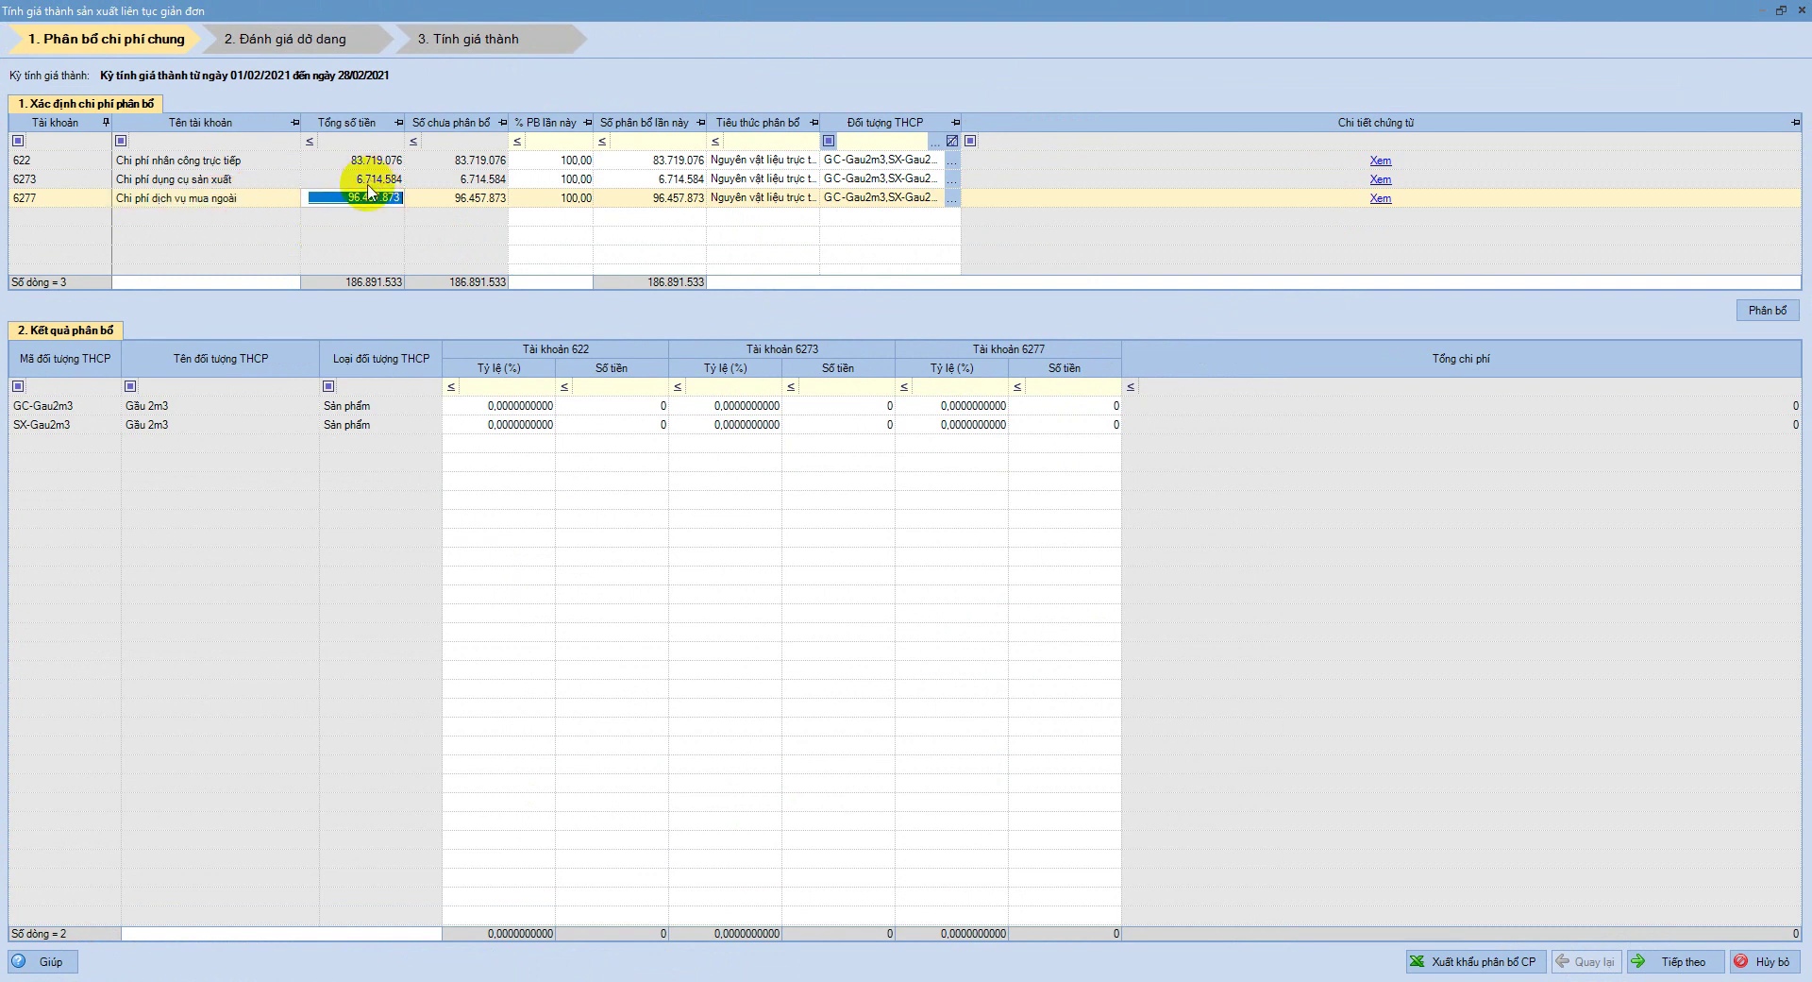
click(226, 197)
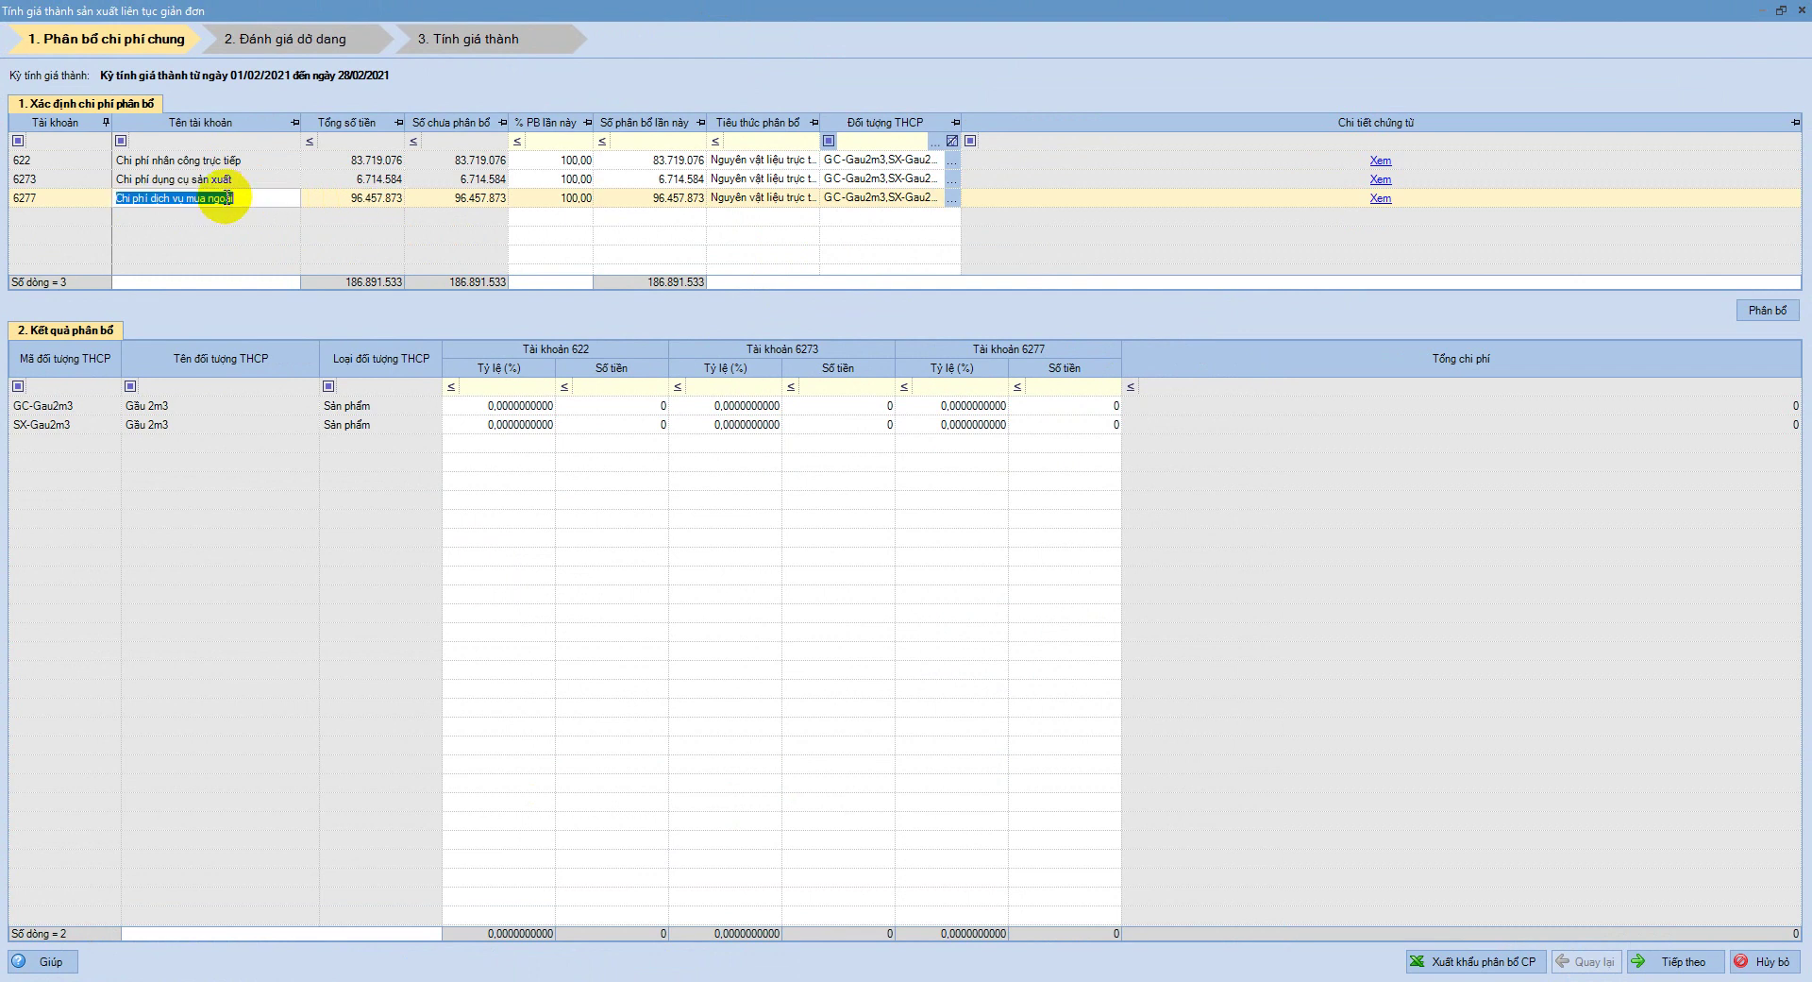
click(367, 198)
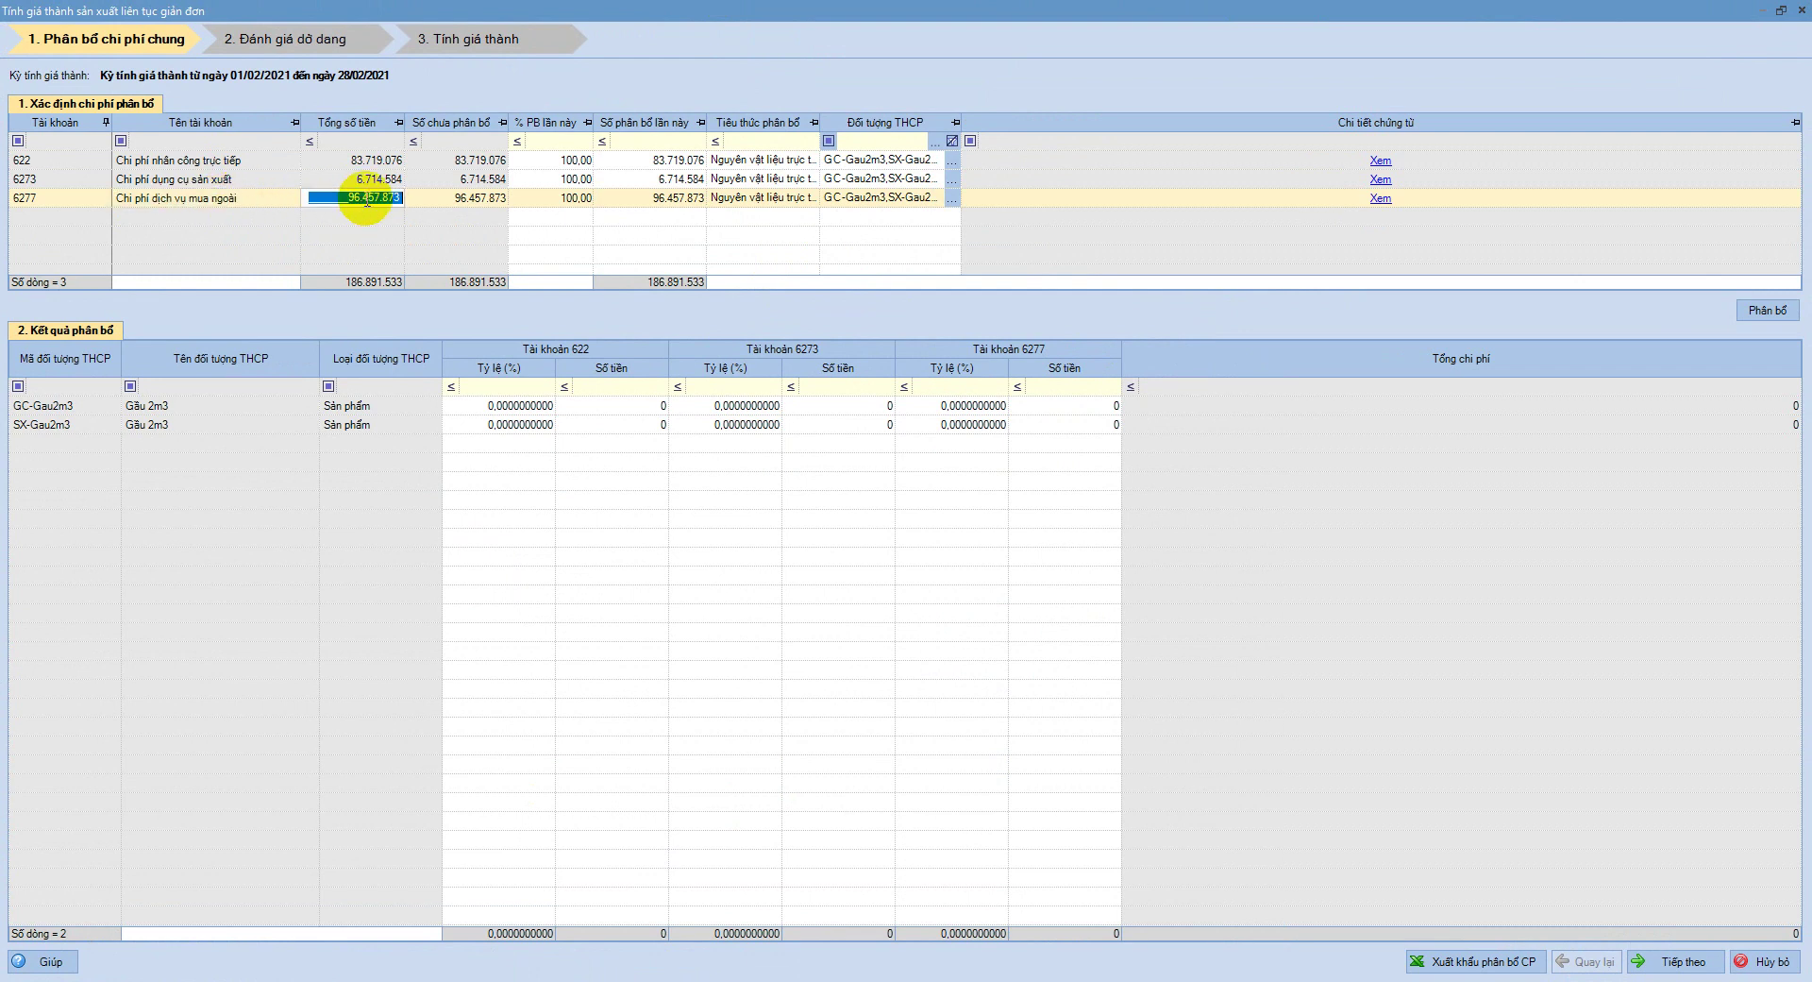
click(363, 179)
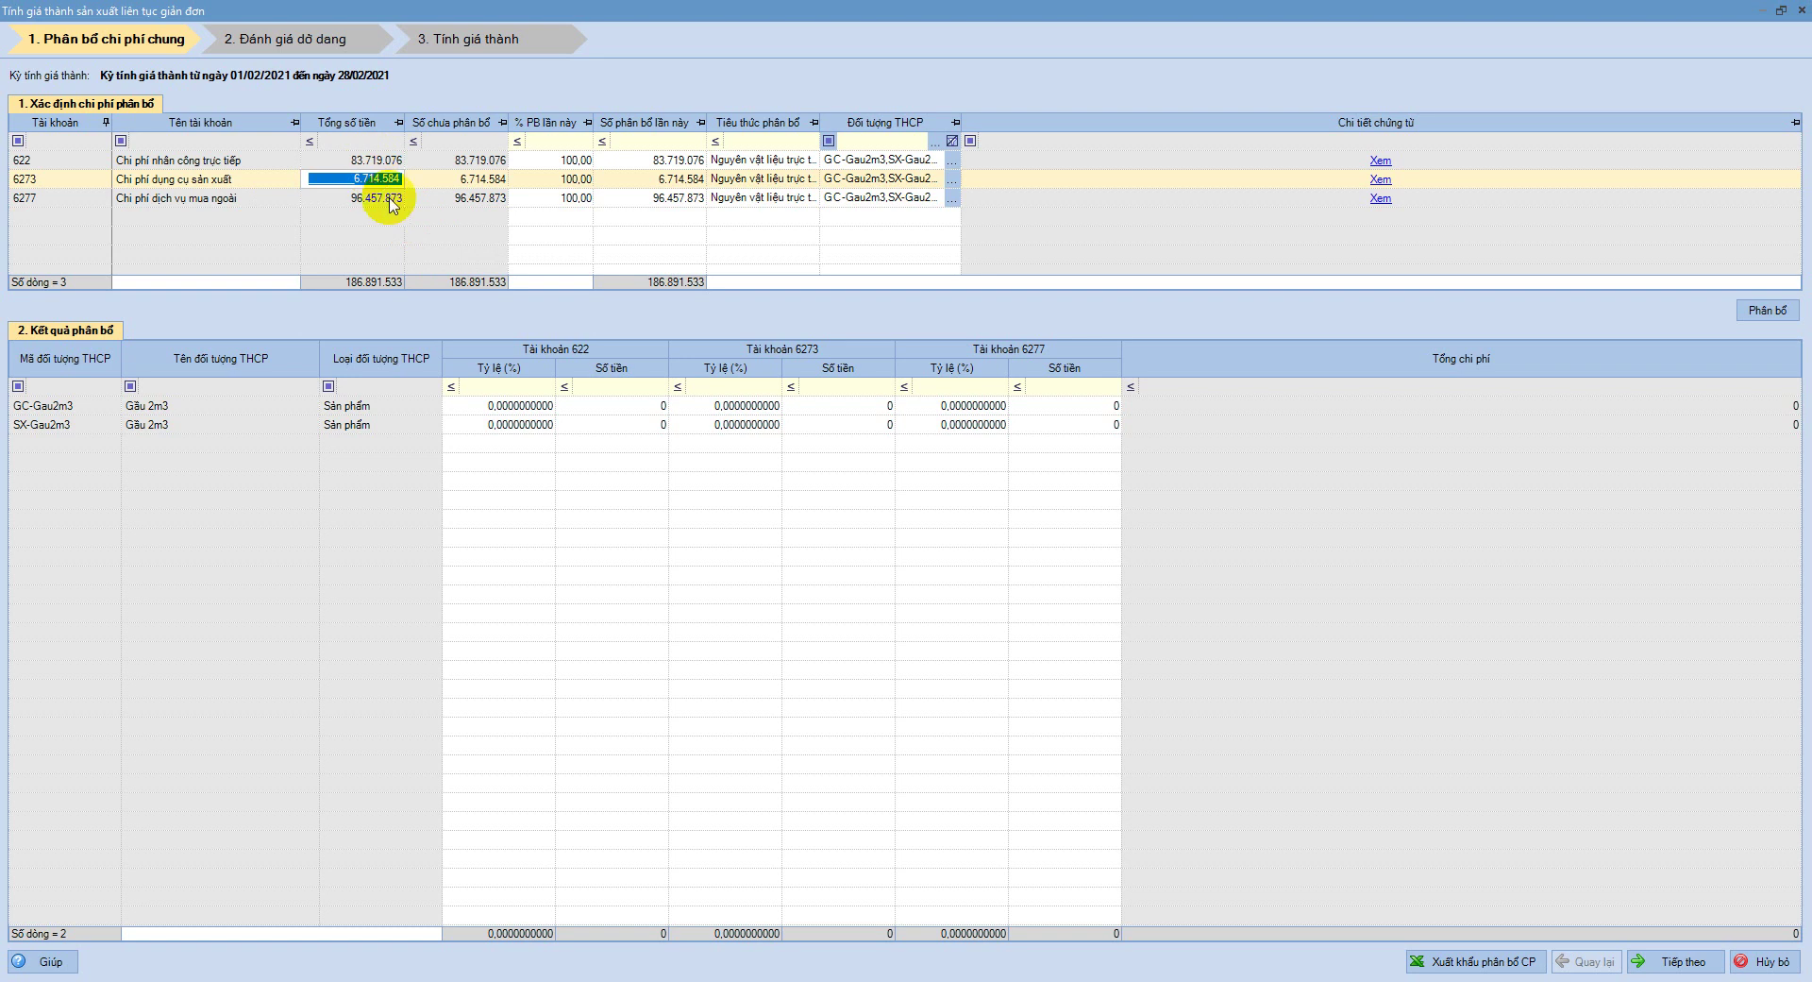
click(382, 161)
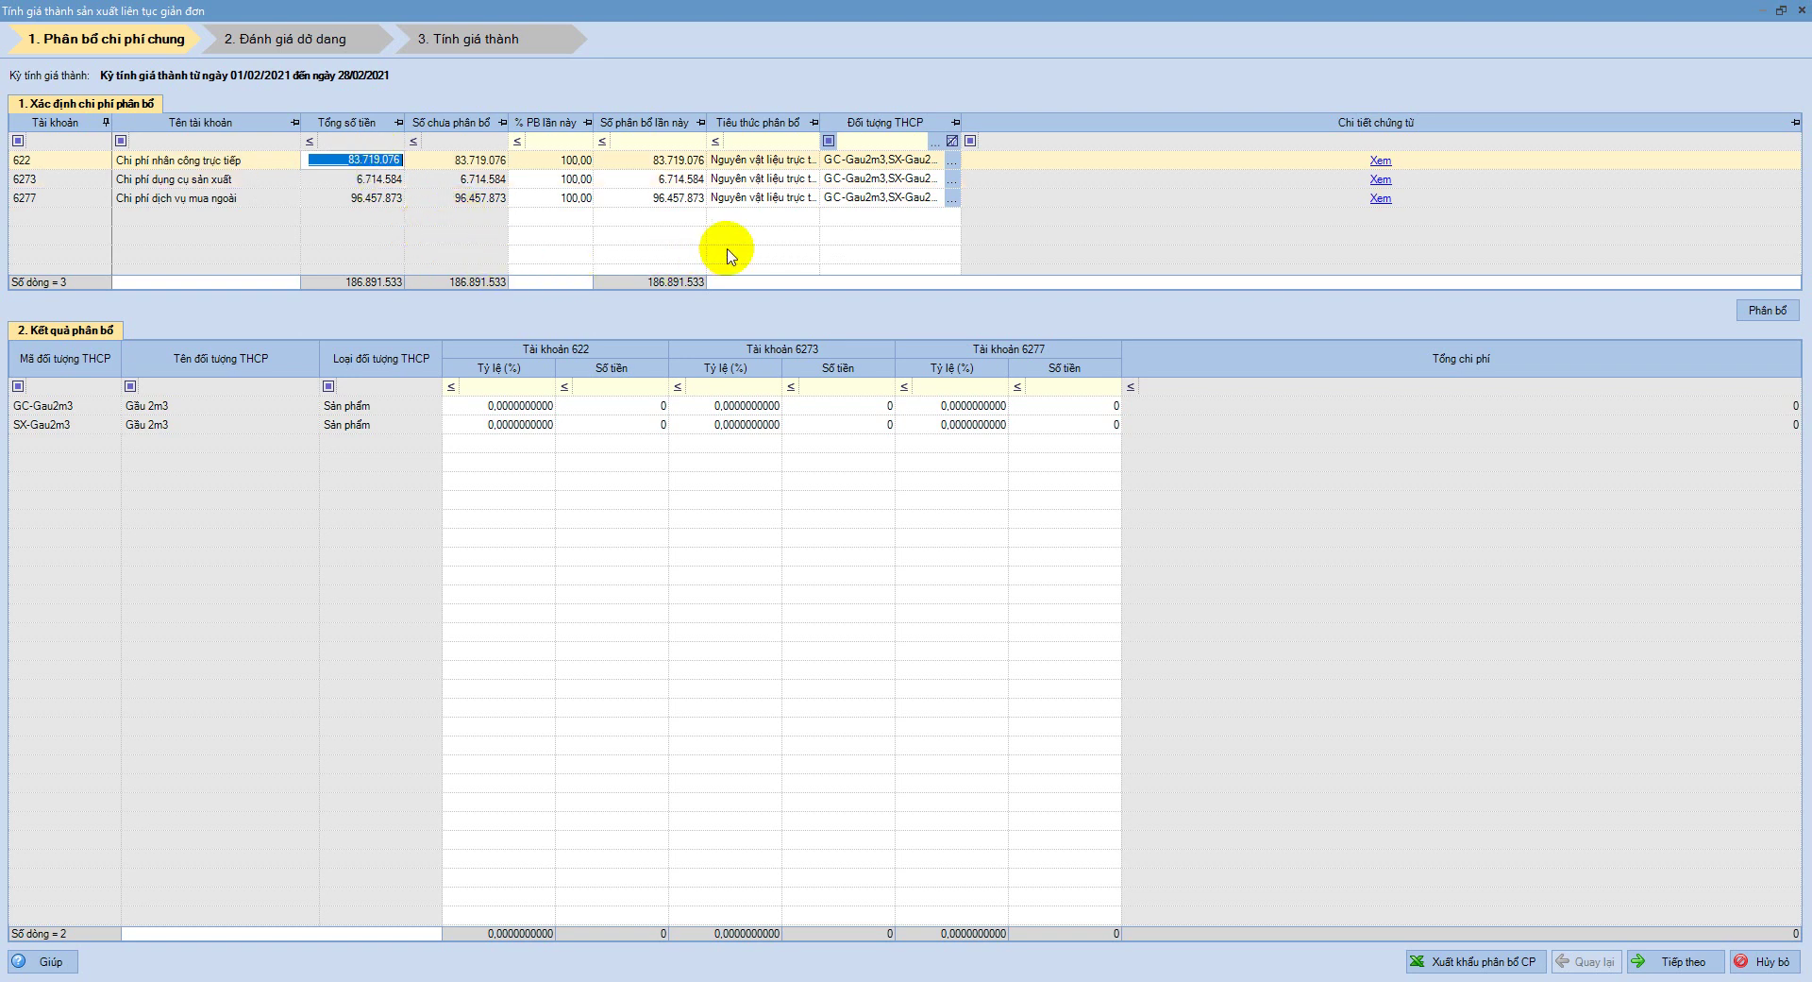
Switch to the Word lesson notes, highlight method 1's instruction on unticking products that need no allocation, and return to the MISA allocation window
mouse_move(807, 162)
click(519, 980)
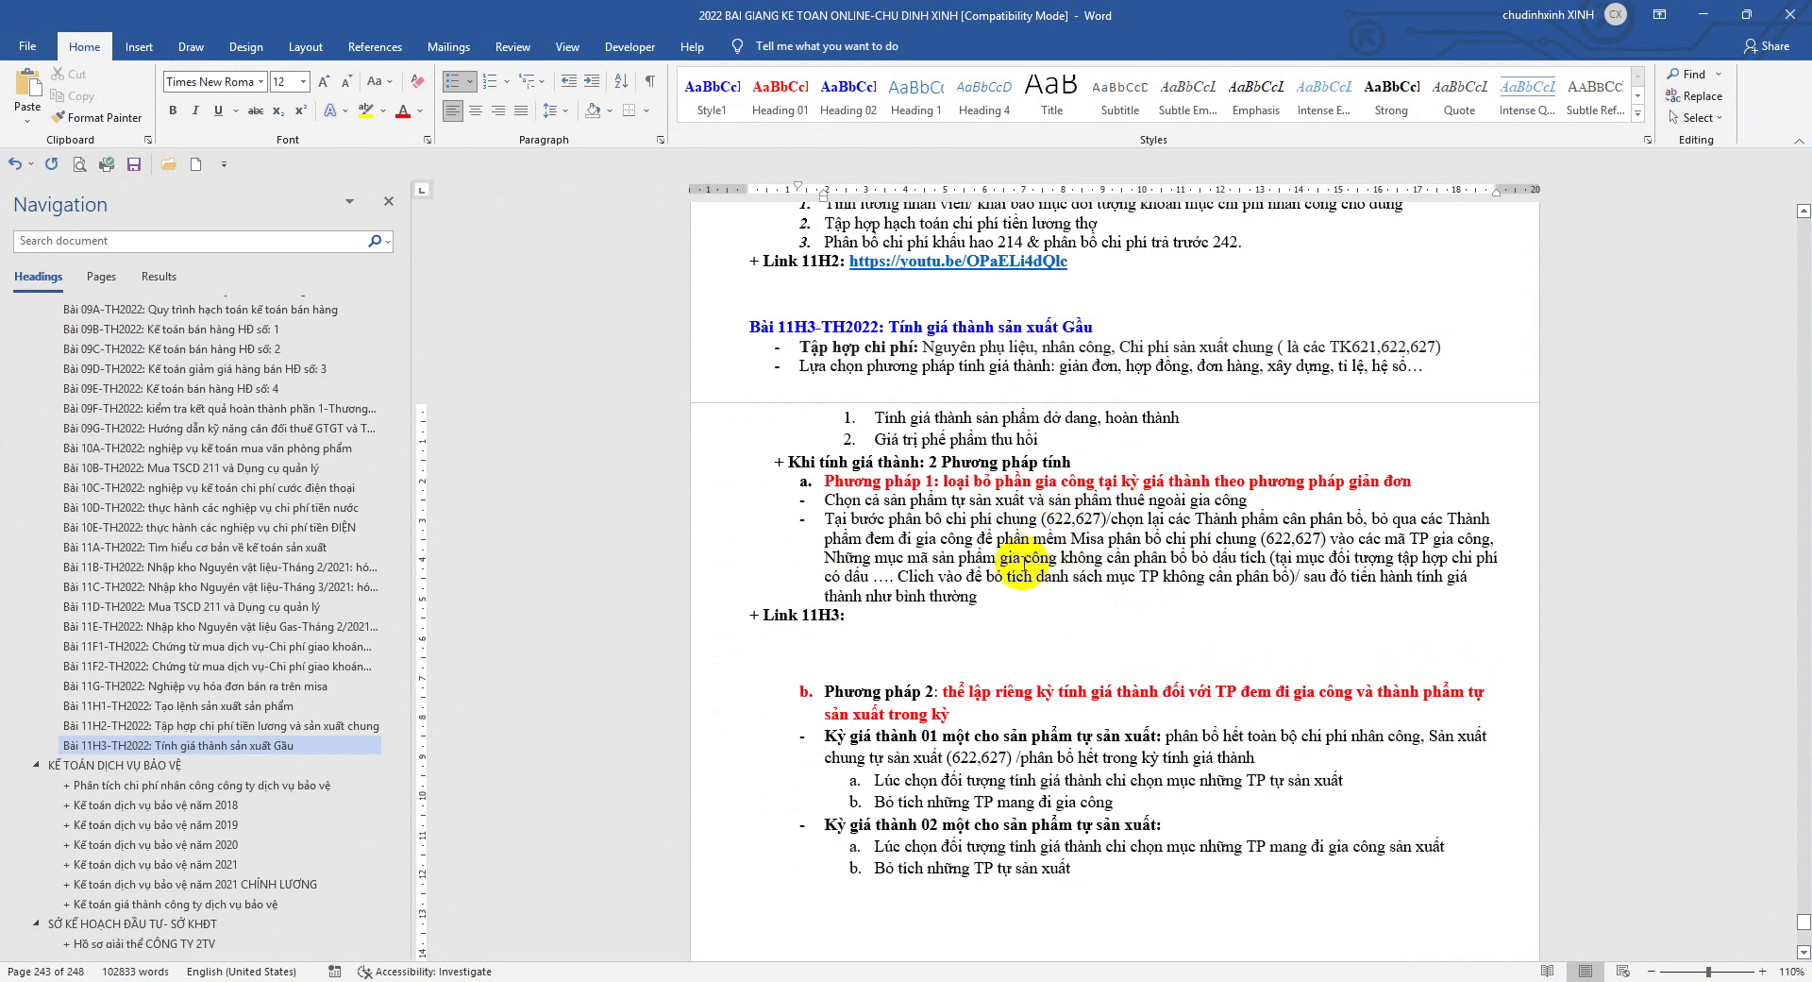
drag(898, 578, 1289, 579)
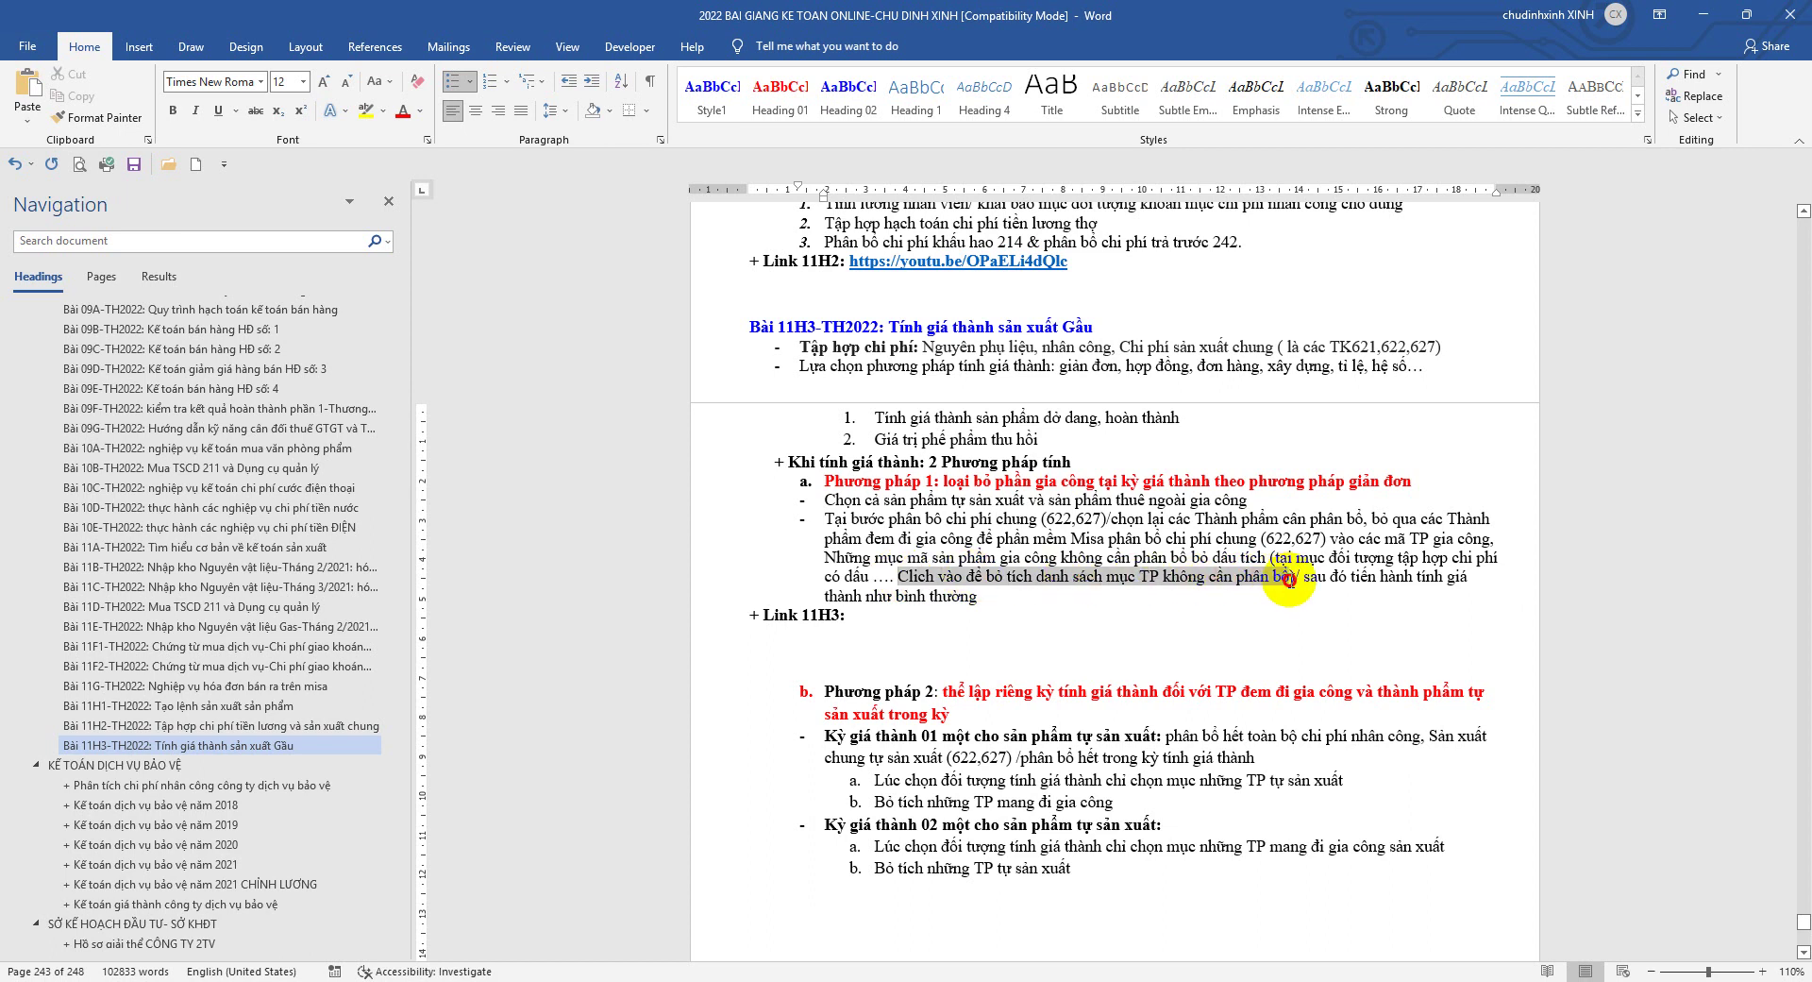
drag(1289, 580, 1270, 557)
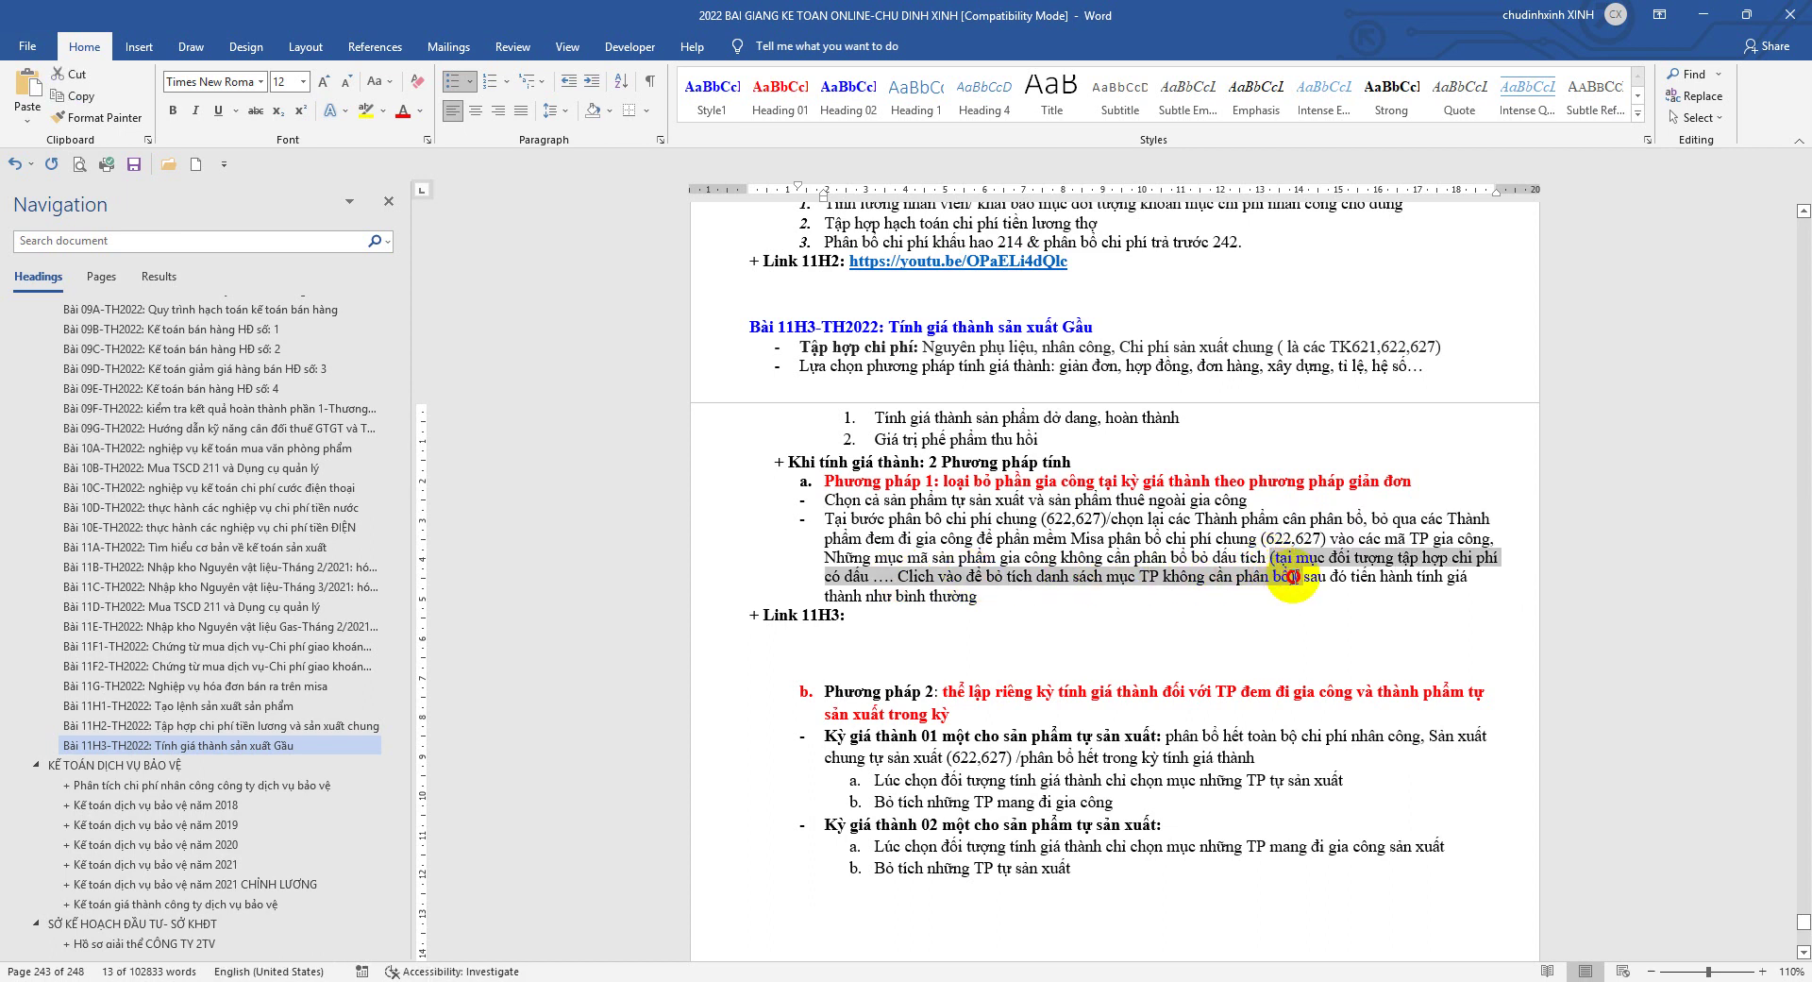
click(172, 111)
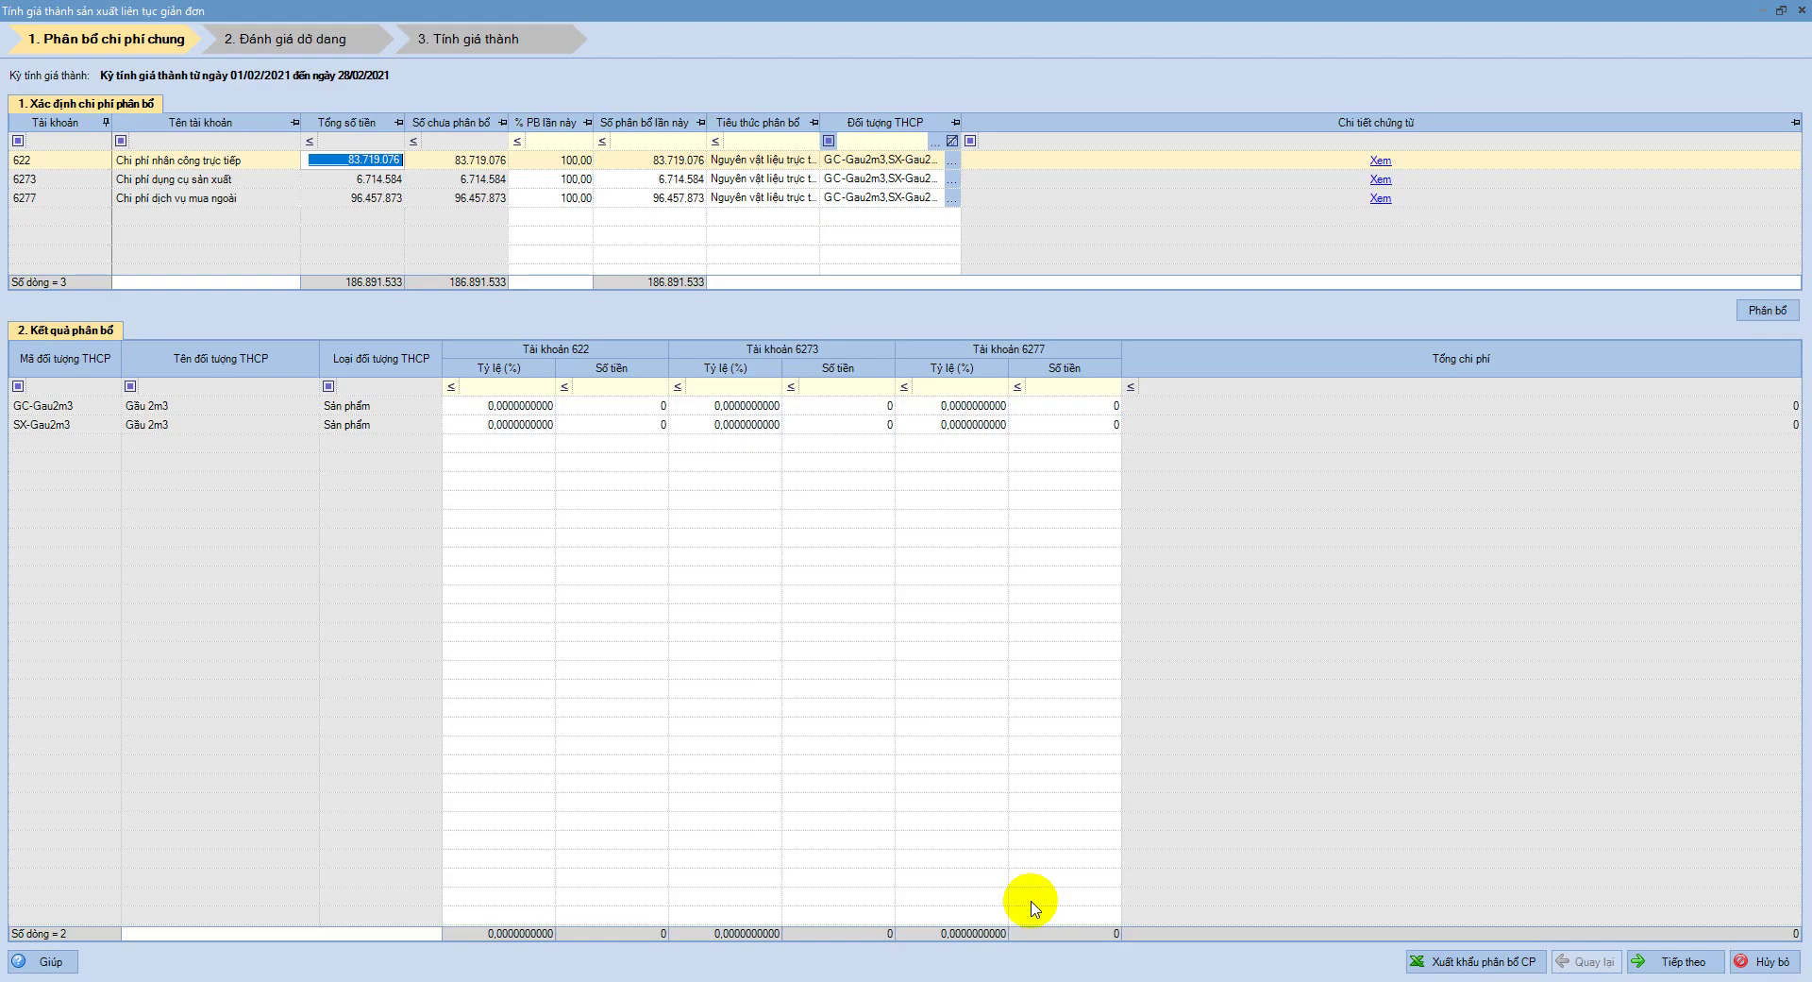
Check the GC-Gau2m3 cost object against the Gia công Gầu 2m3 VAT invoice, and return to account 622's allocation objects
click(1048, 972)
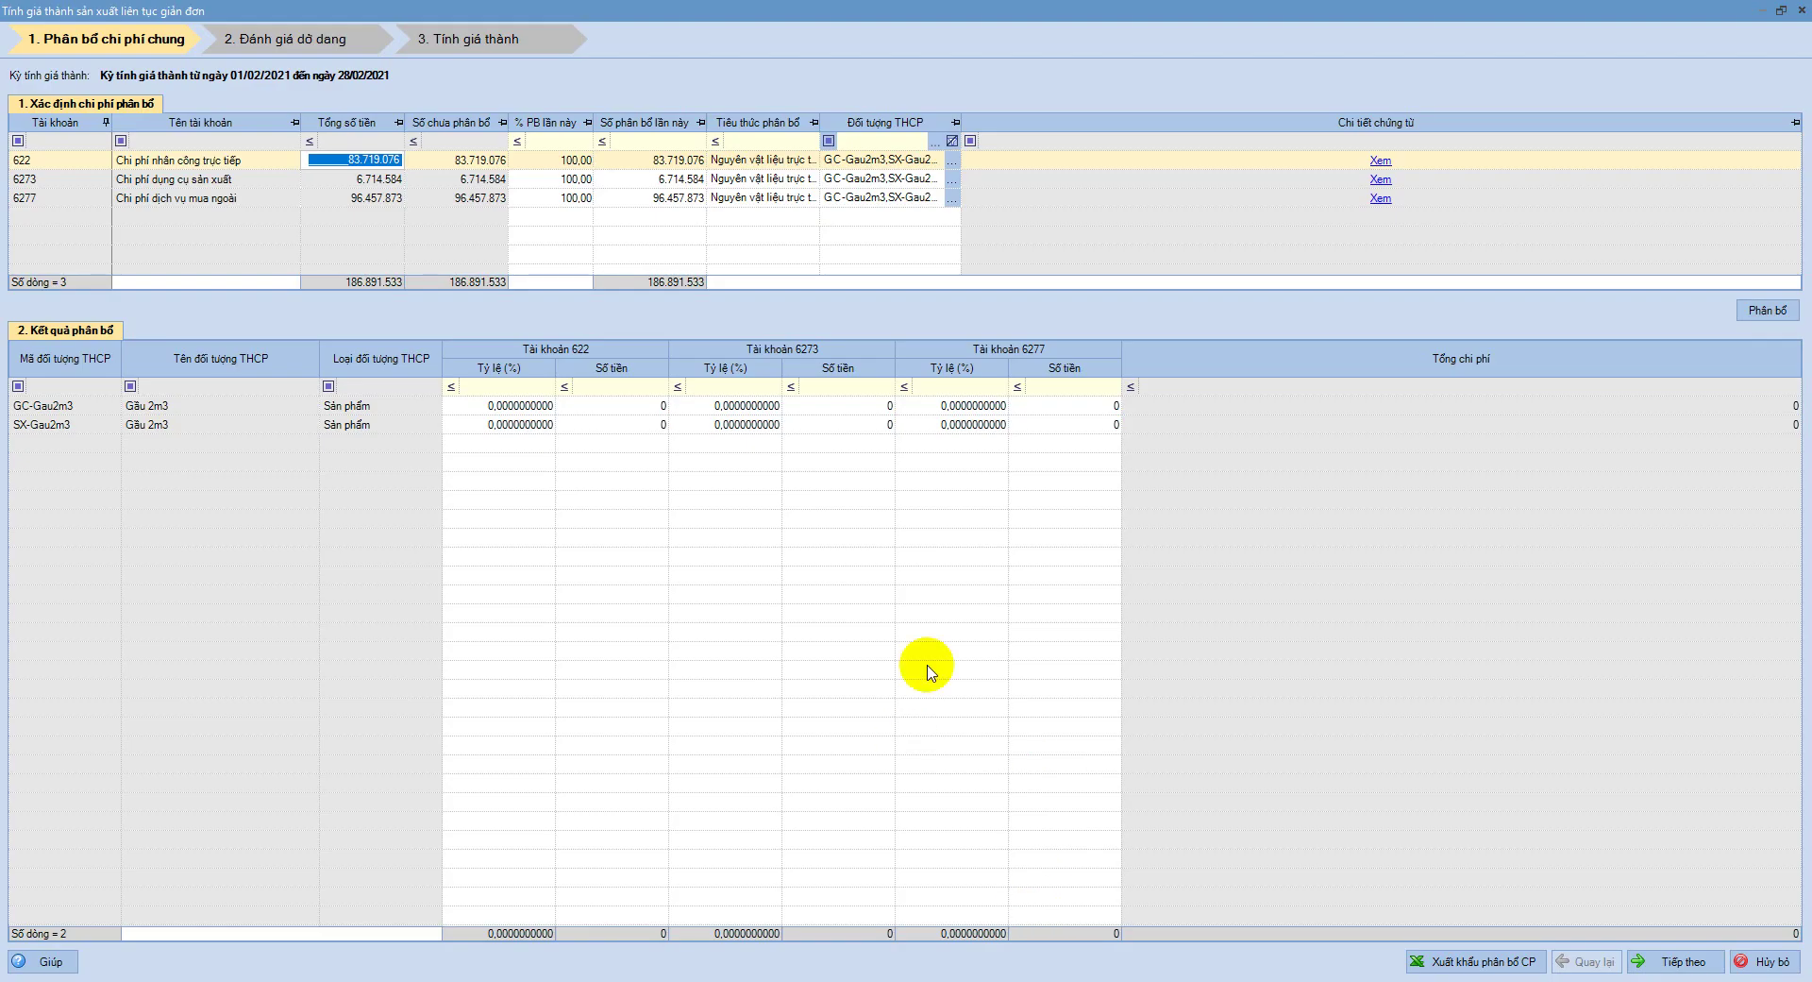
click(50, 406)
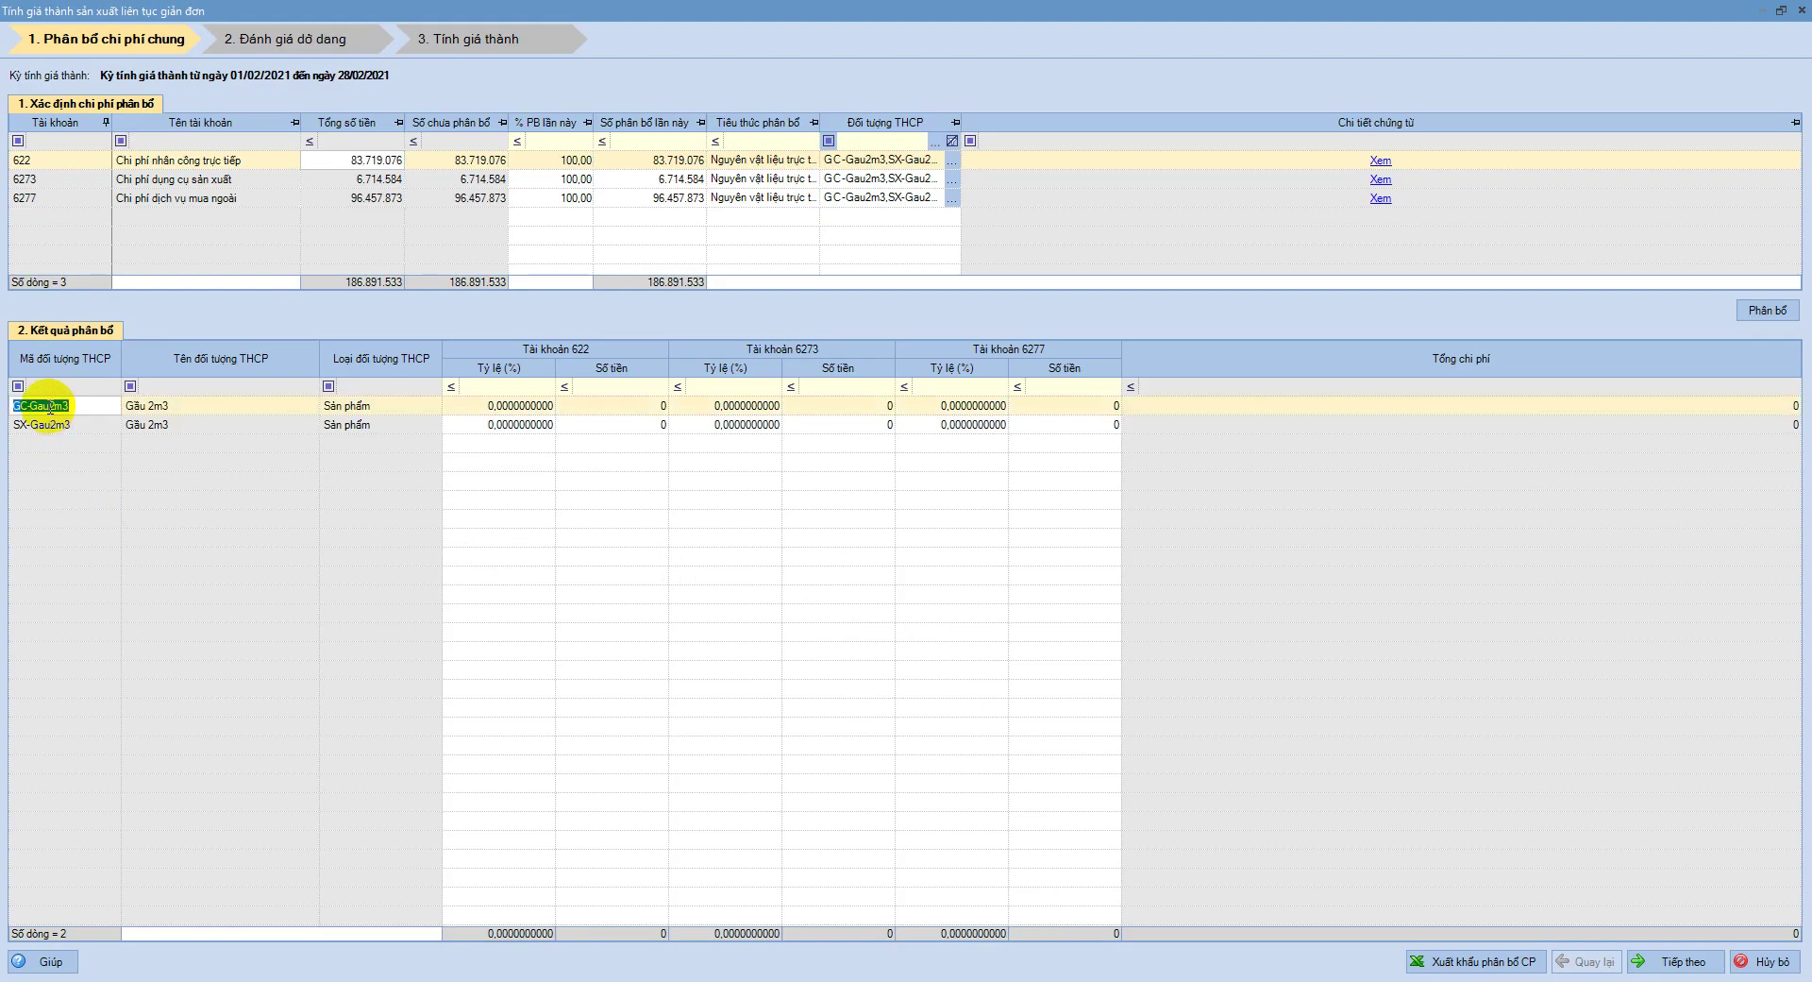
click(1128, 977)
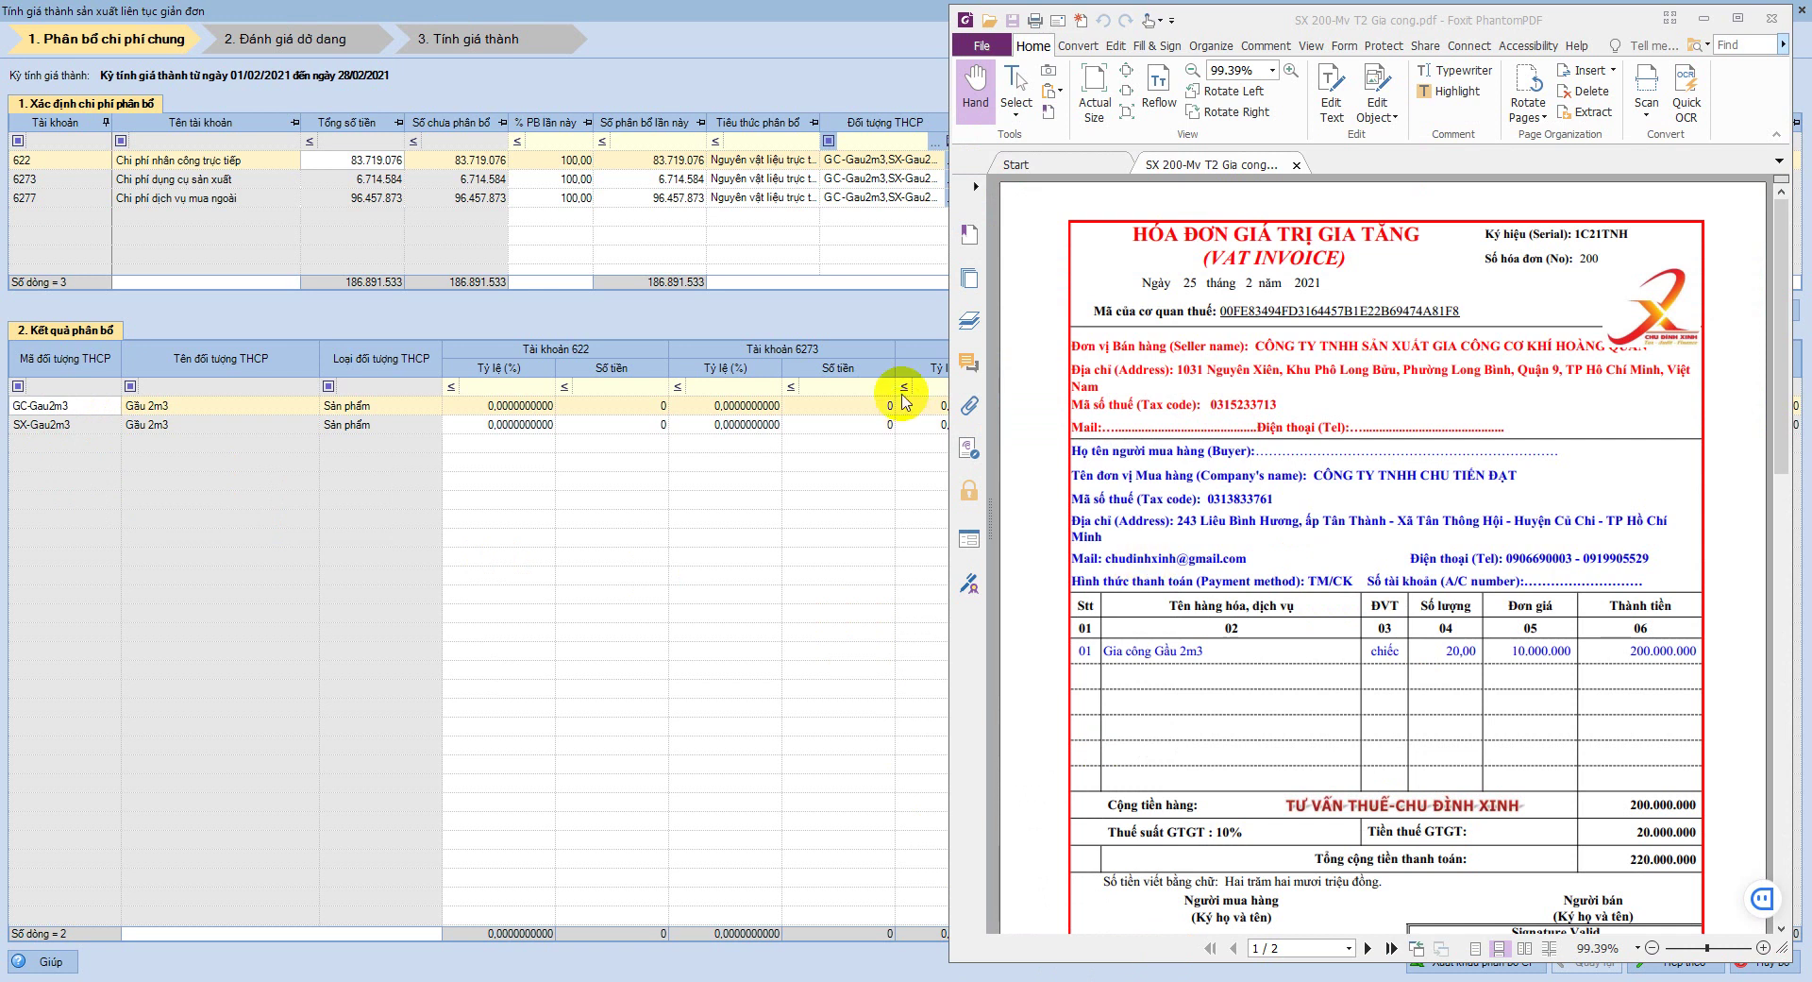
click(878, 165)
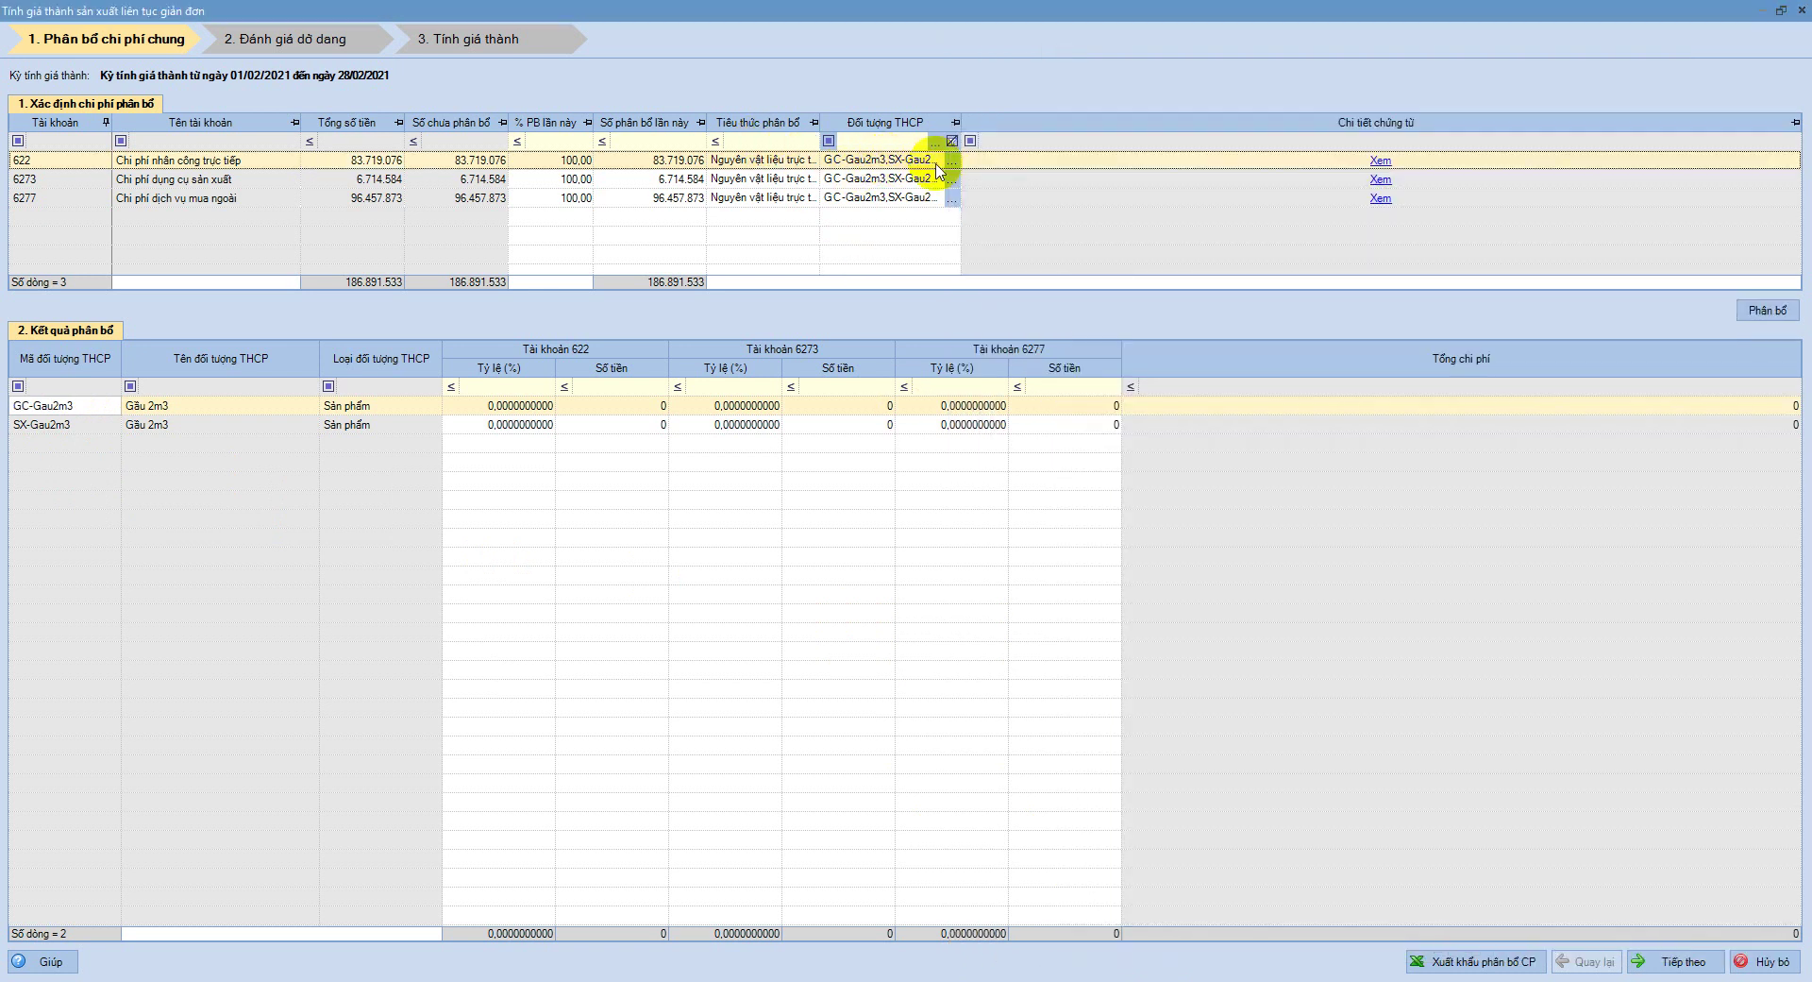
Exclude GC-Gau2m3 from the allocation objects of accounts 622, 6273 and 6277, keeping only SX-Gau2m3
click(952, 162)
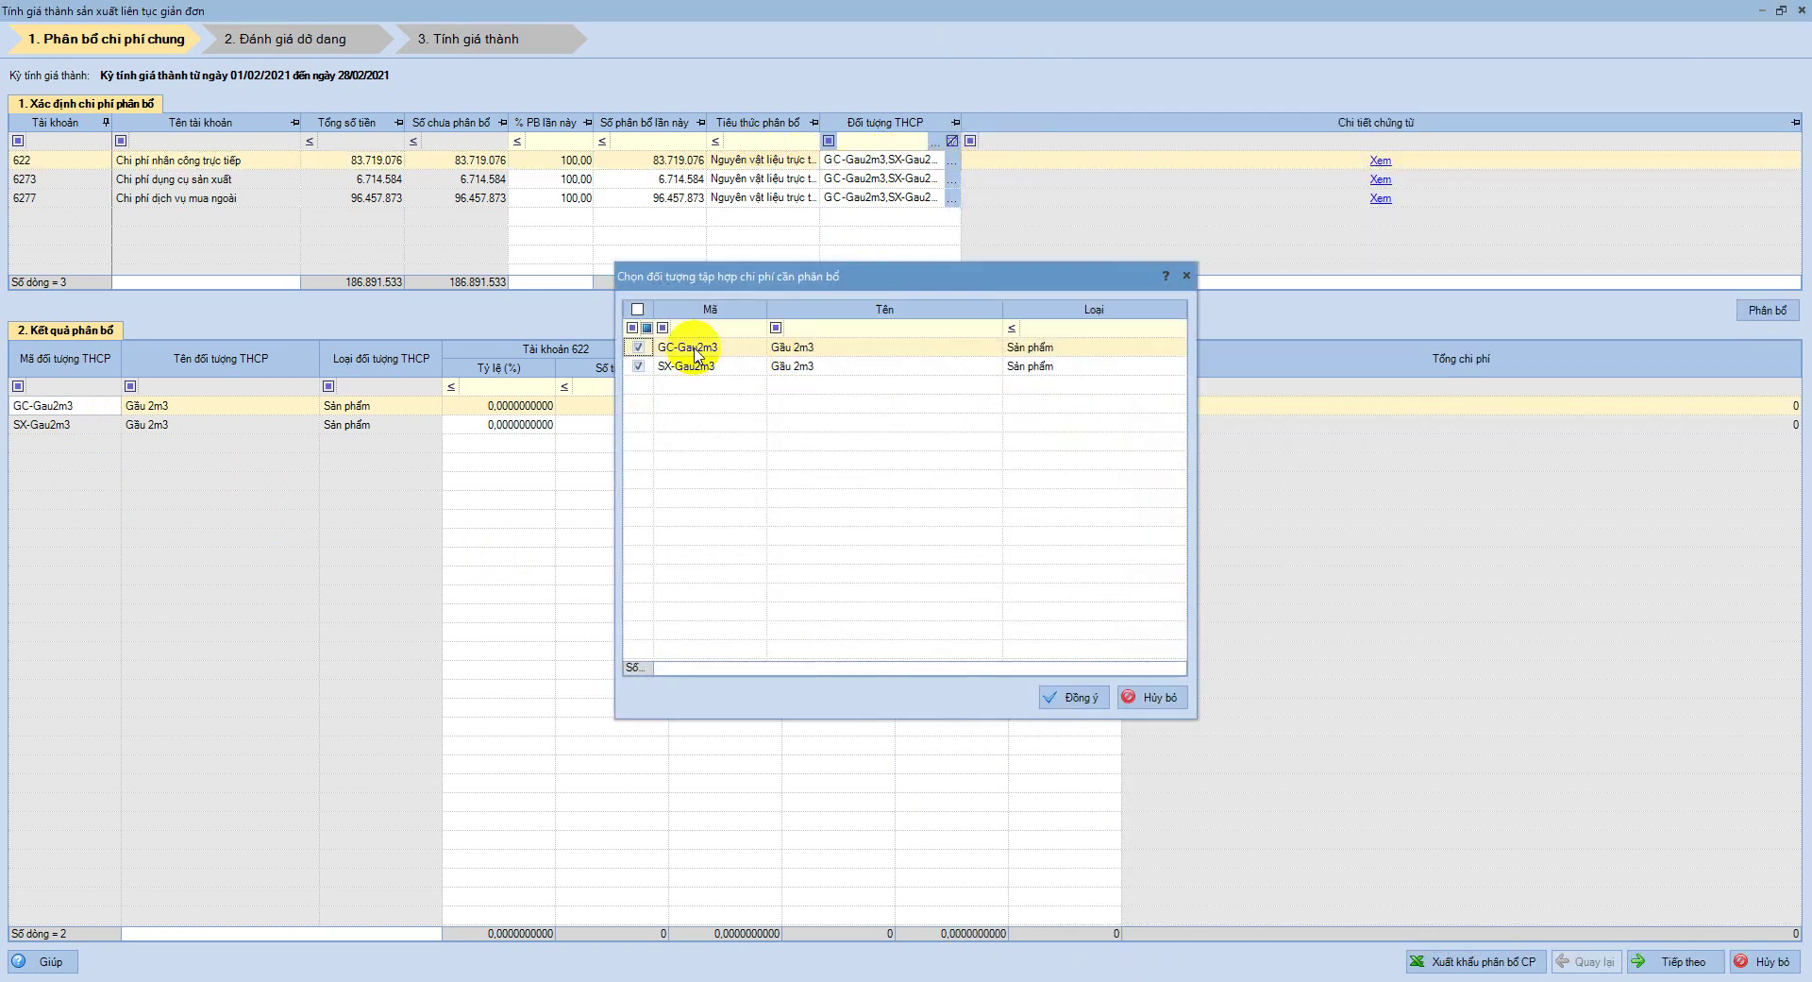
click(640, 347)
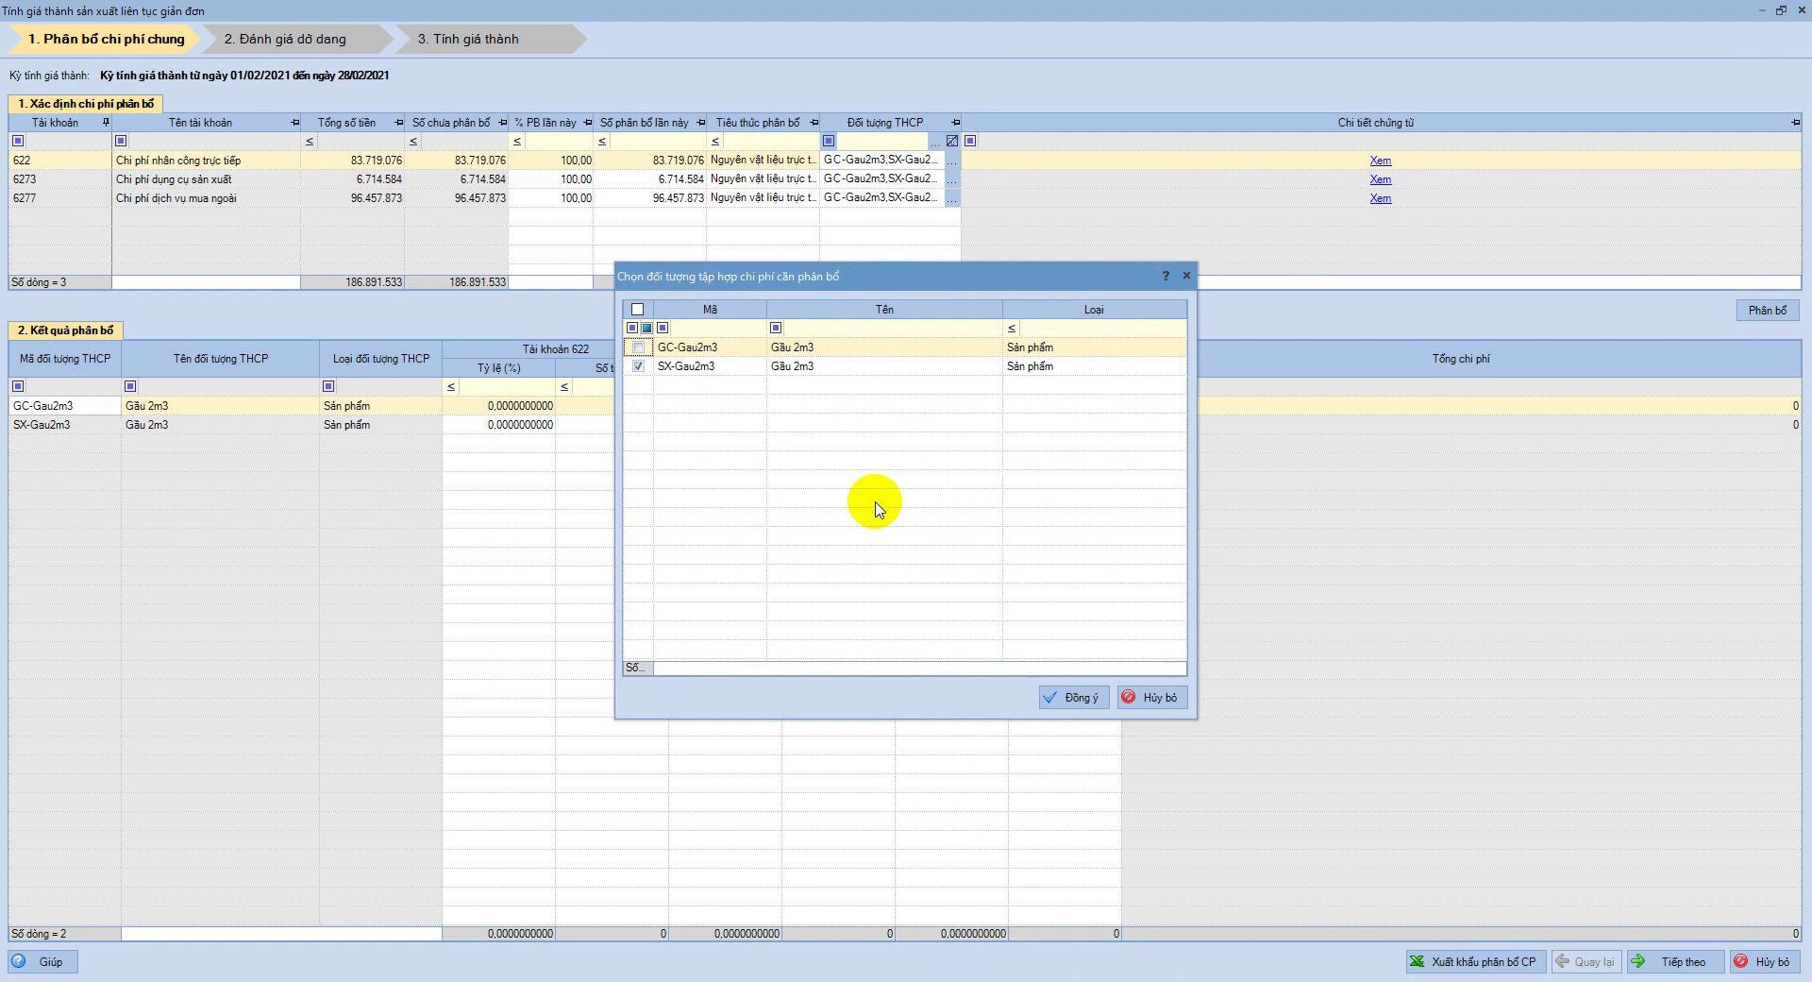
click(1077, 696)
click(953, 181)
click(639, 348)
click(1067, 699)
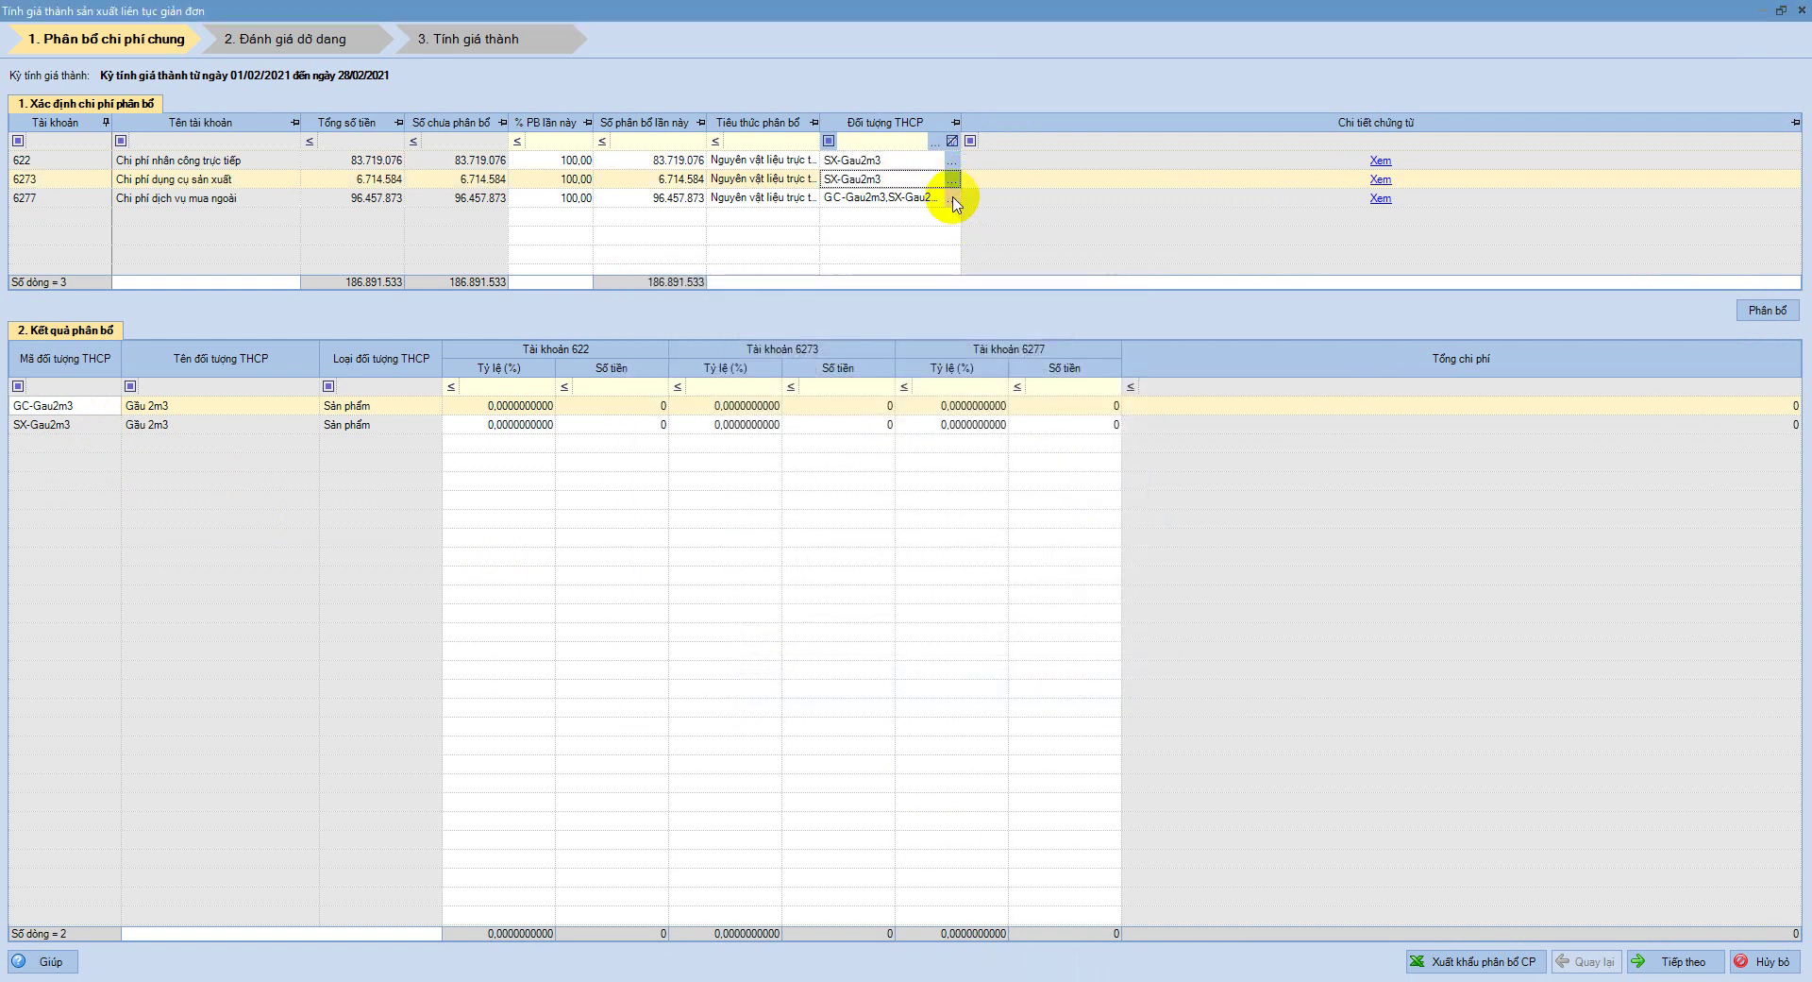
click(952, 198)
click(639, 347)
click(1066, 699)
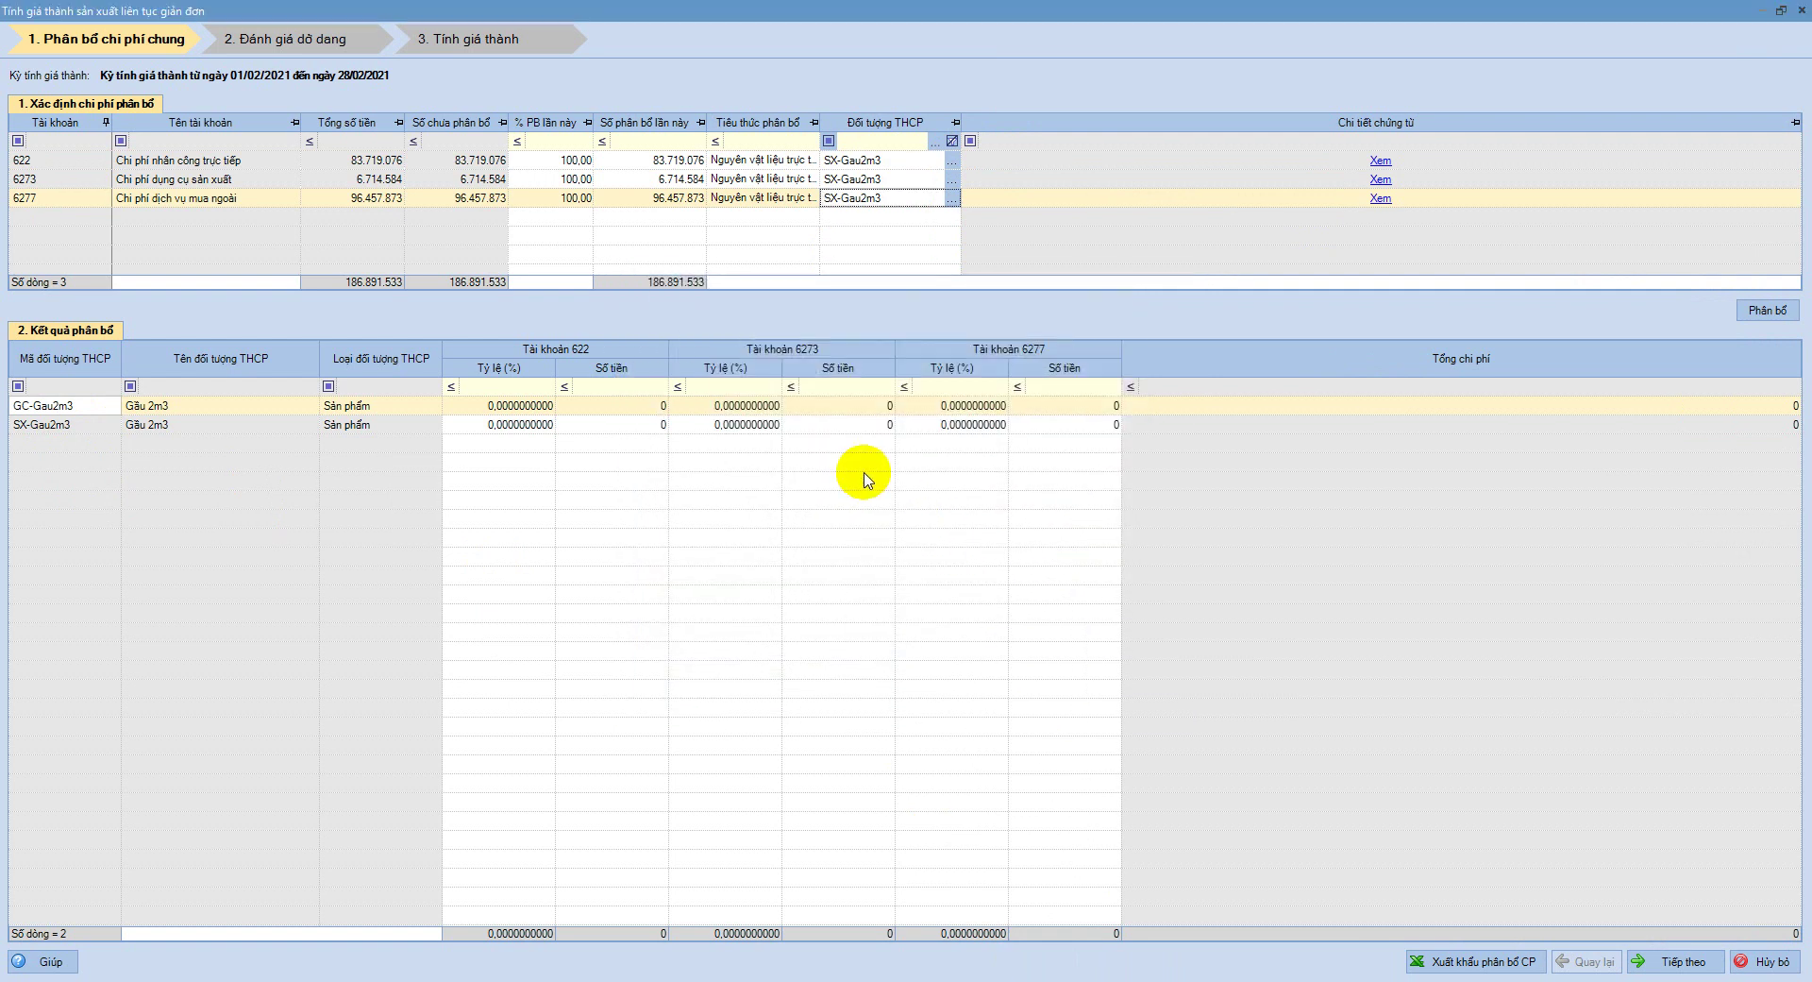
Review the amounts to allocate for accounts 622, 6273 and 6277, run the allocation to SX-Gau2m3 and continue to Đánh giá dở dang
click(675, 162)
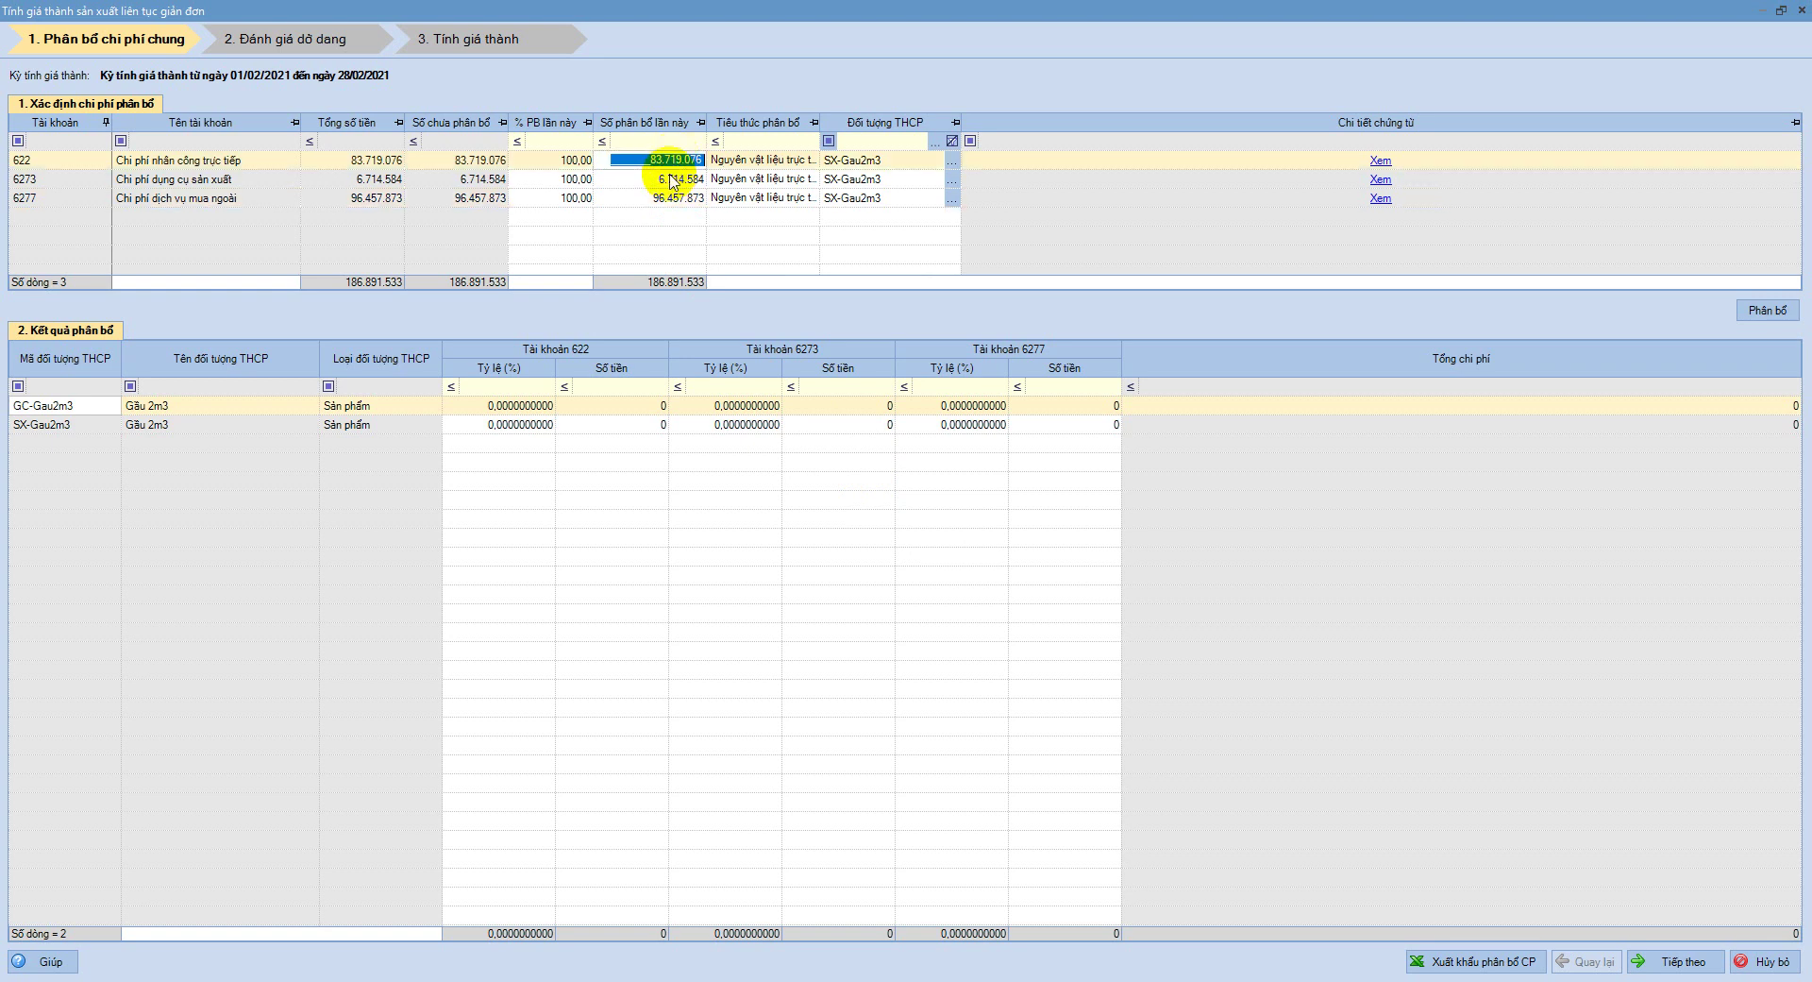
click(671, 179)
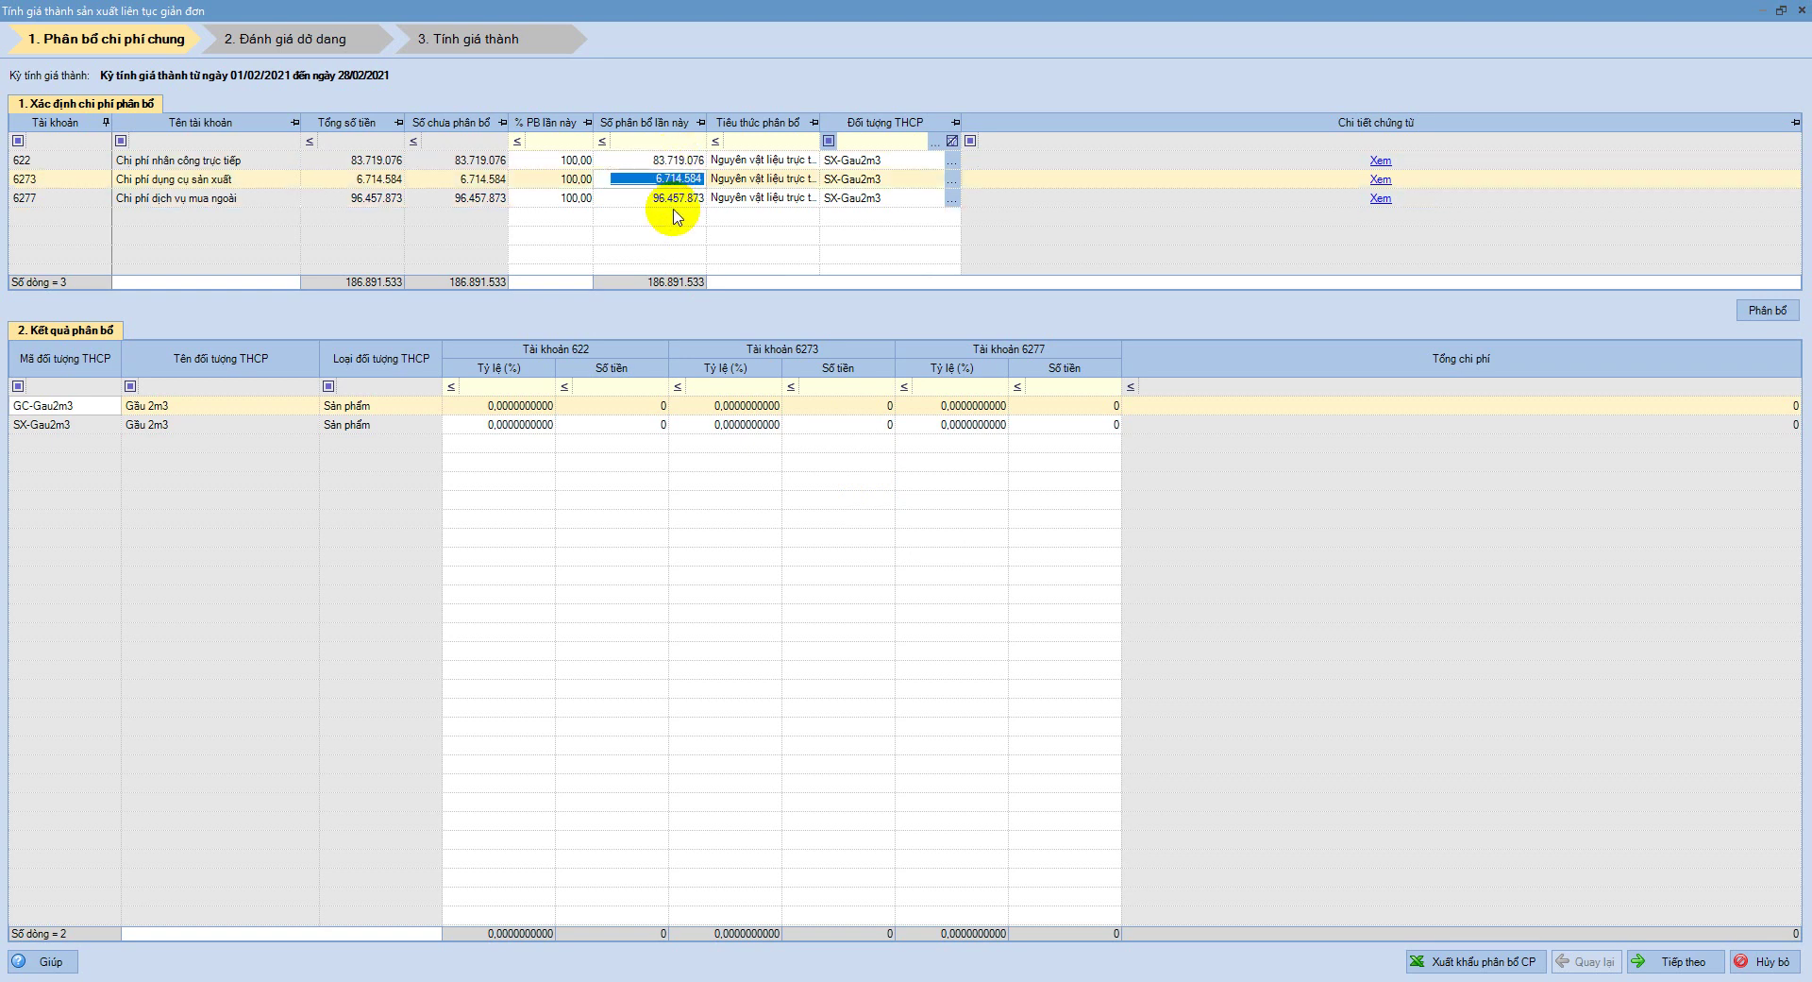
click(672, 198)
click(670, 181)
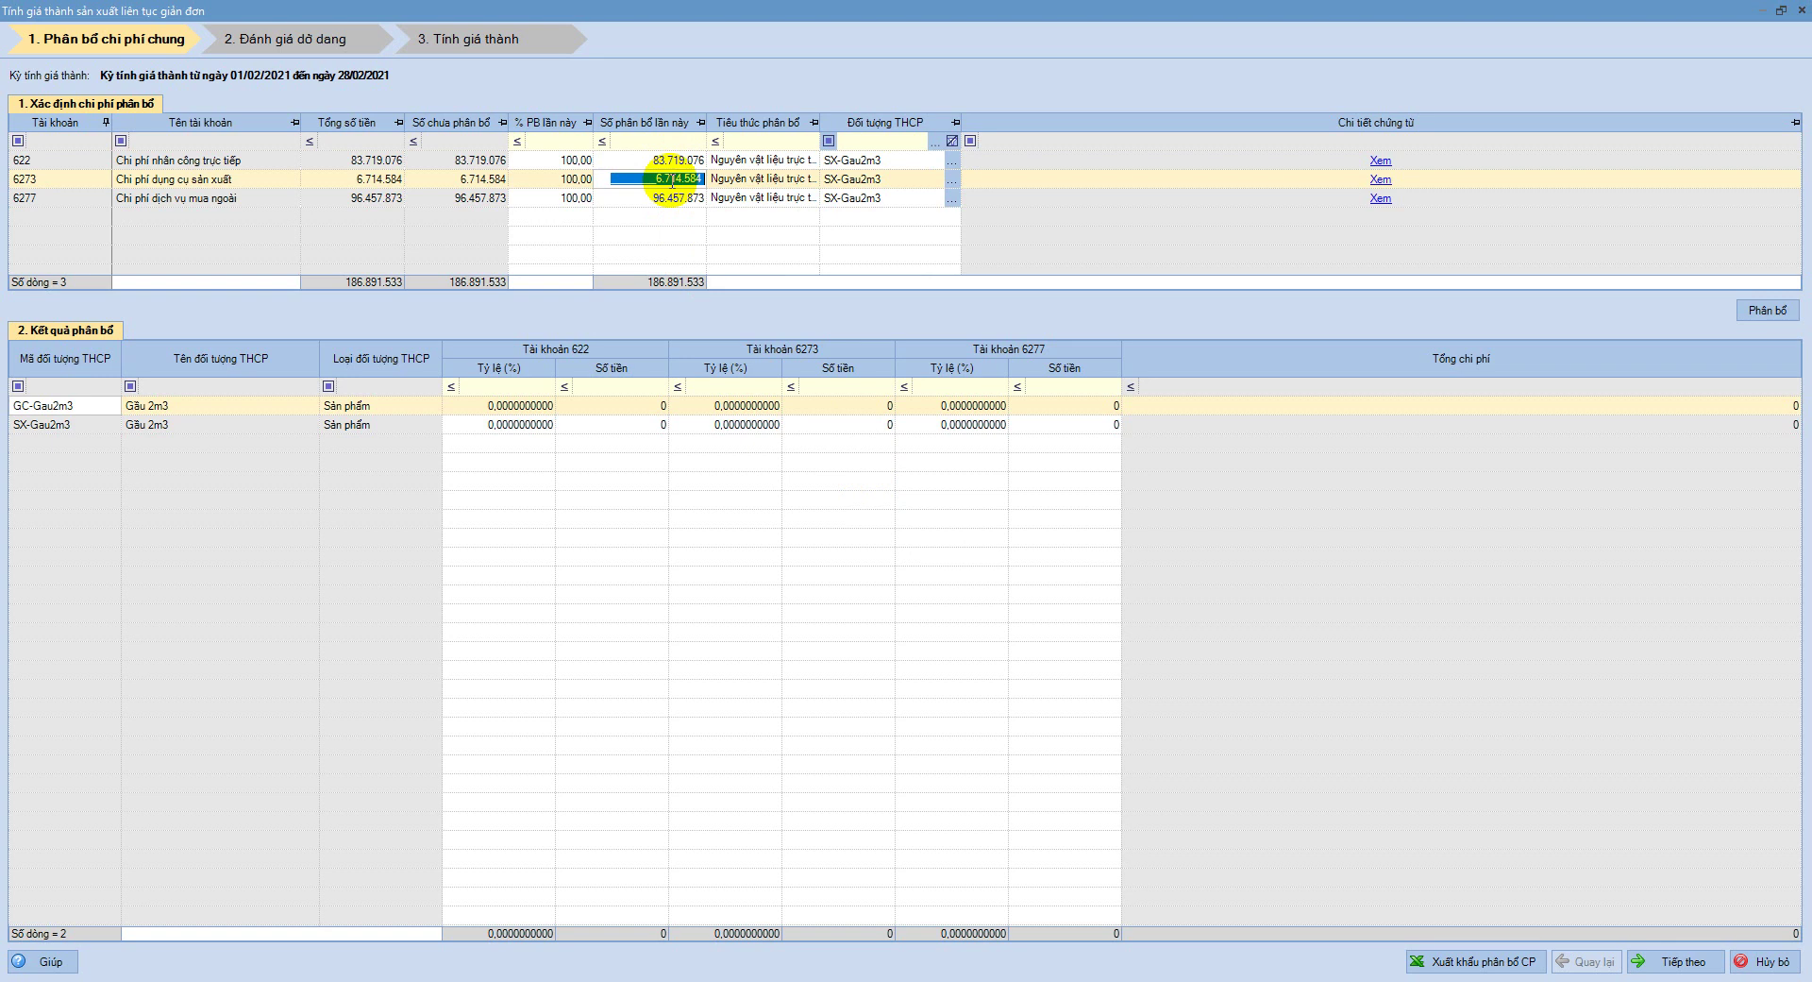
click(872, 160)
click(1758, 309)
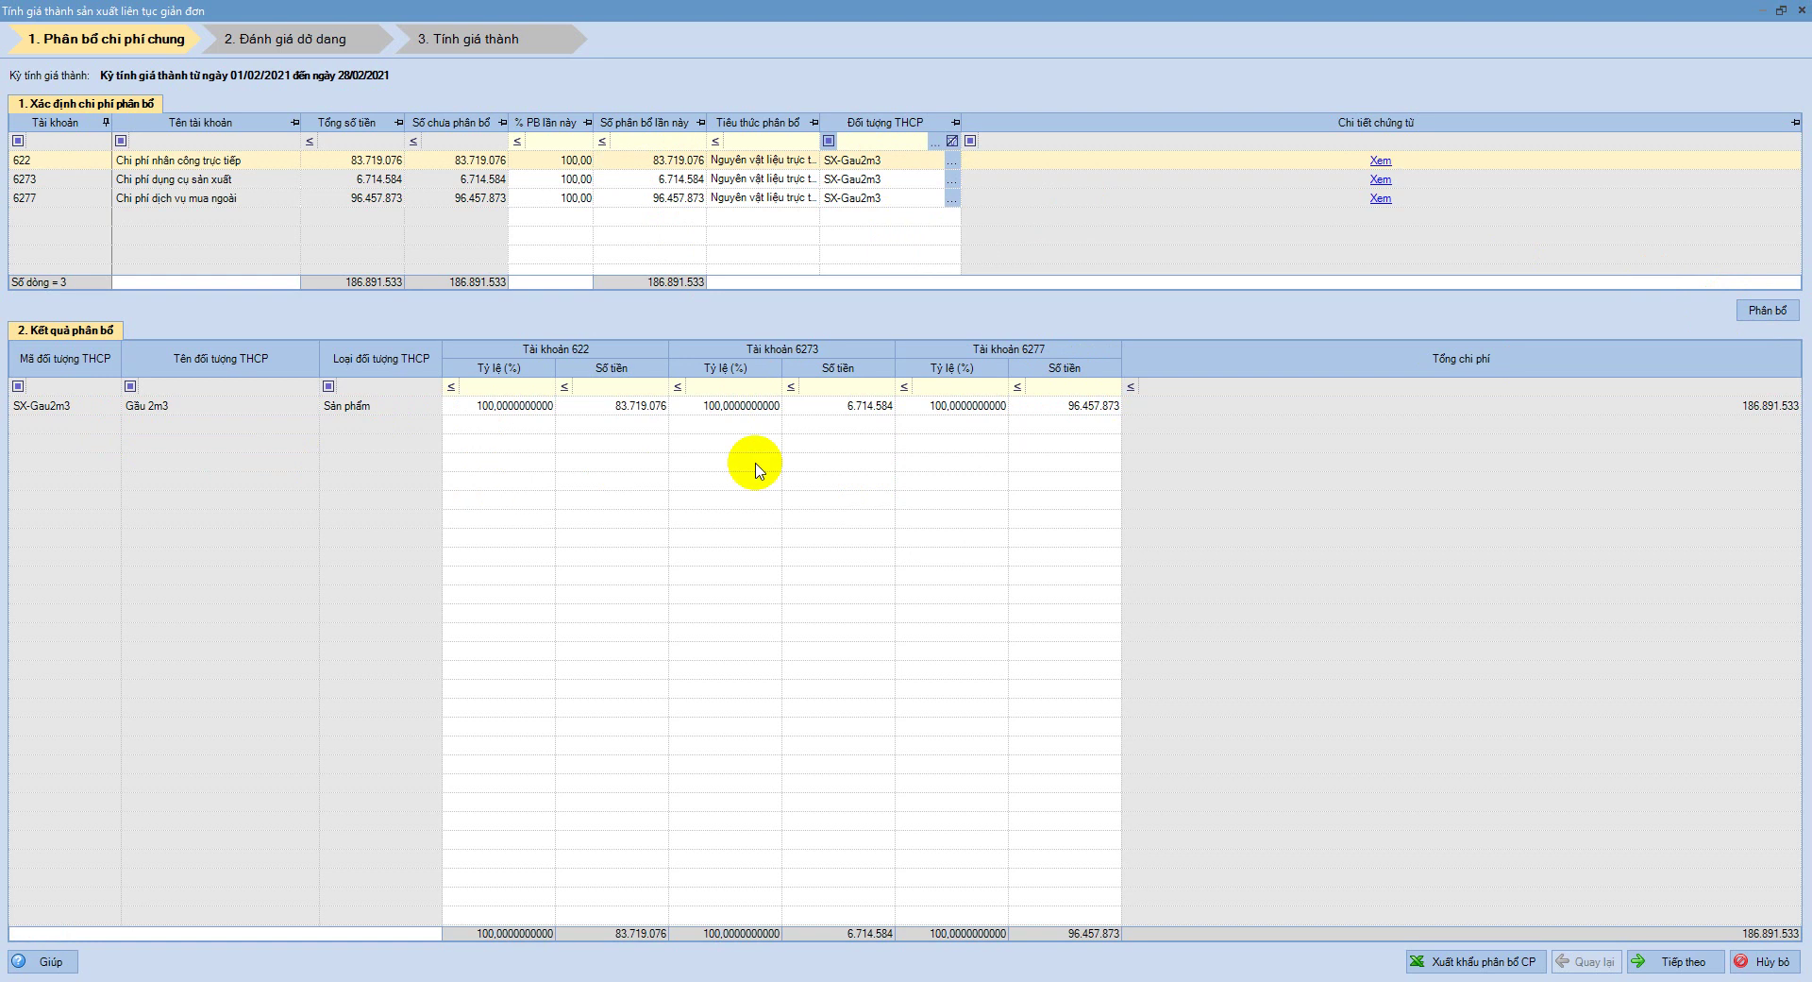
click(1669, 973)
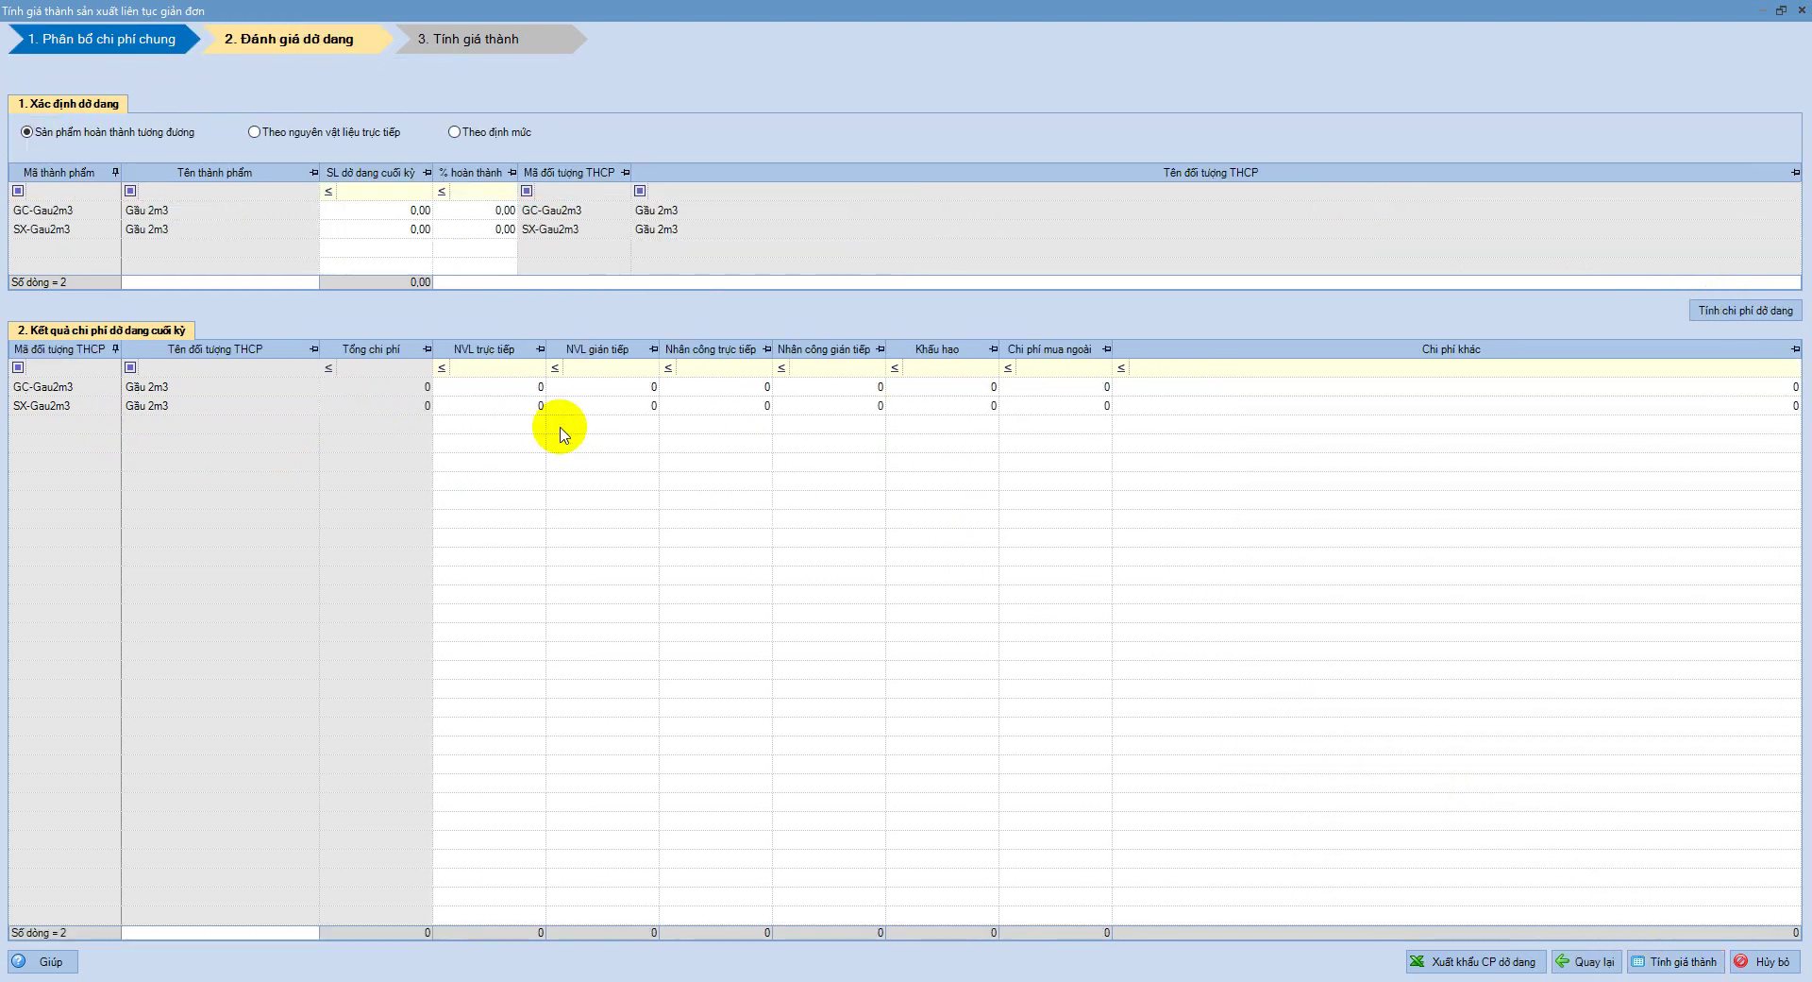
Switch to the Excel workbook 2021 SX Dinh muc SX Gau and examine the manufactured Gau2m3 row in the finished-product acceptance record
click(497, 215)
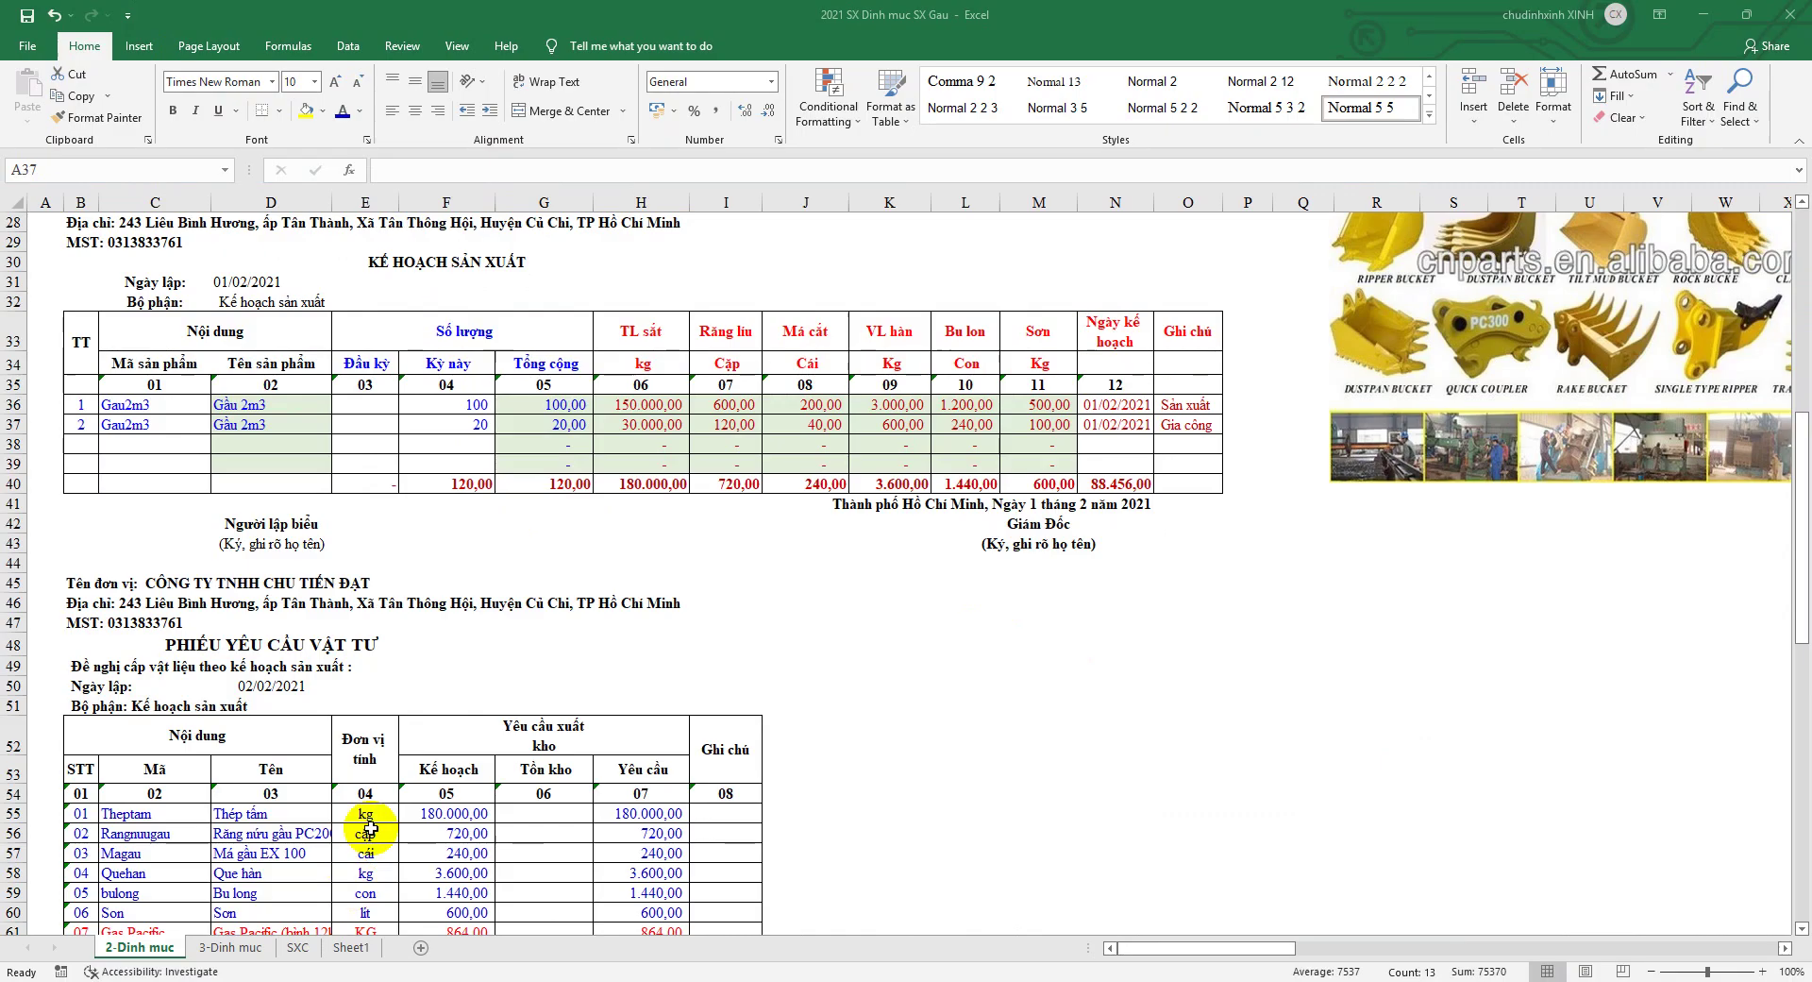
scroll(542, 688, down, 17)
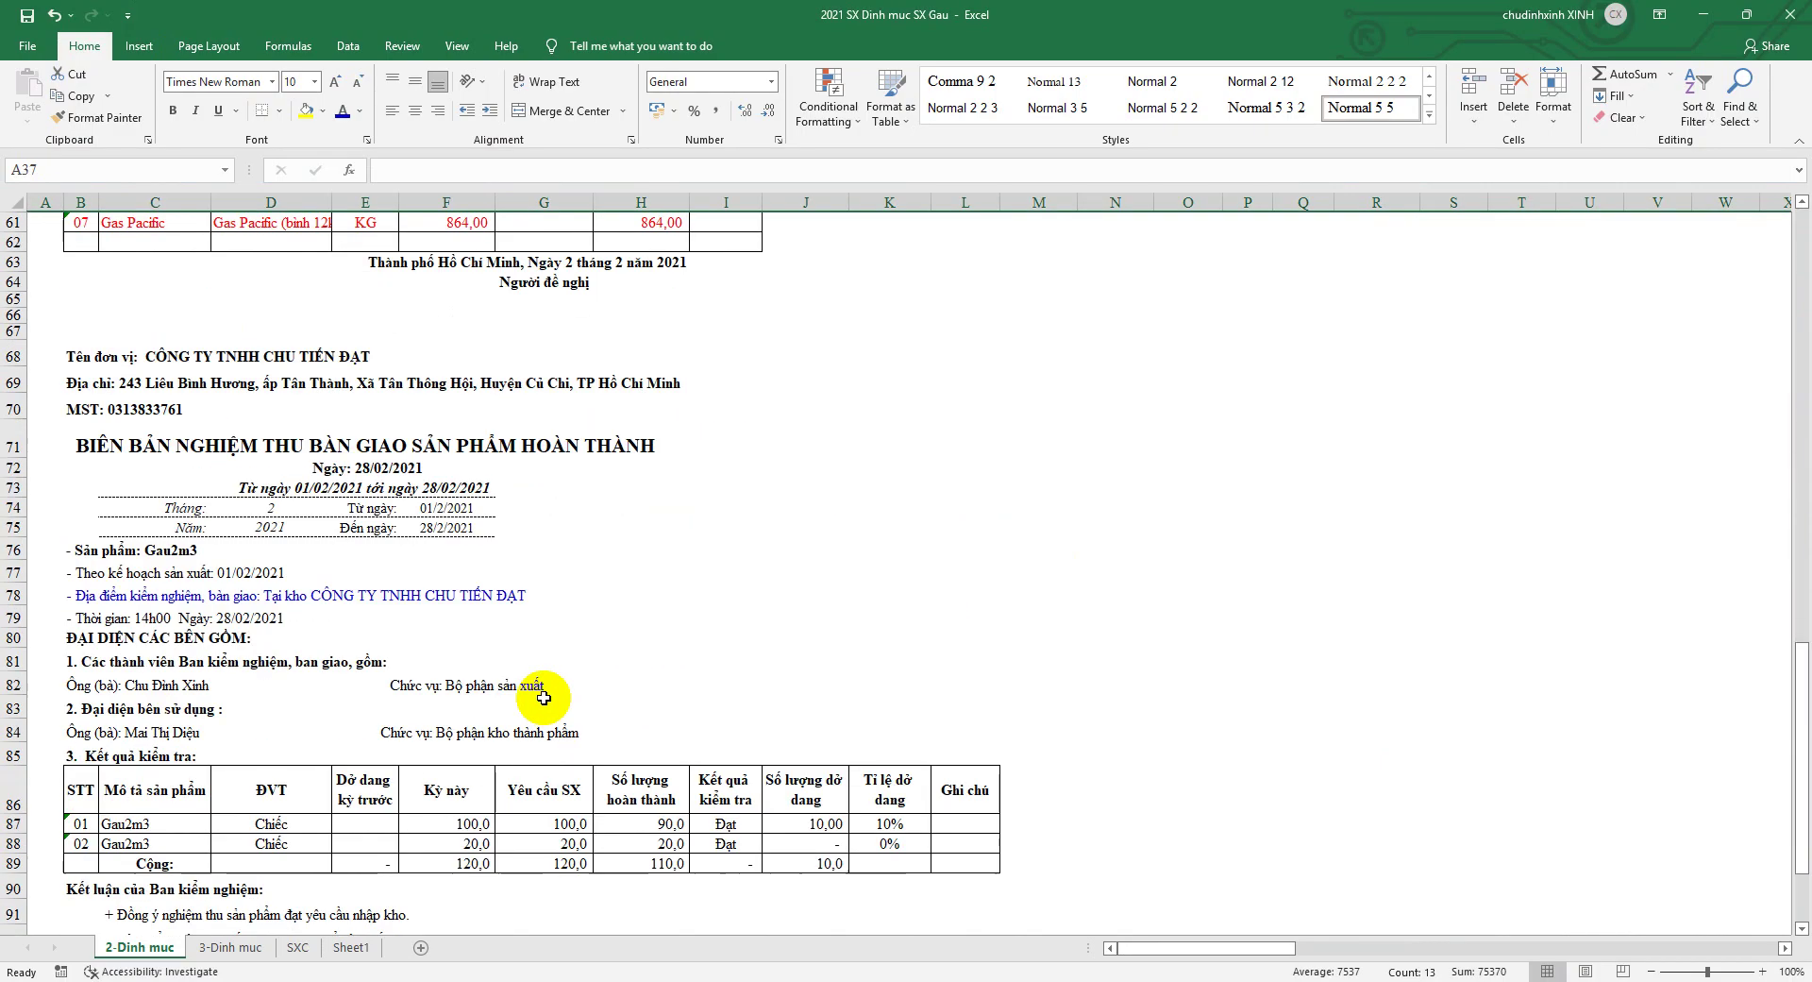
scroll(542, 688, up, 4)
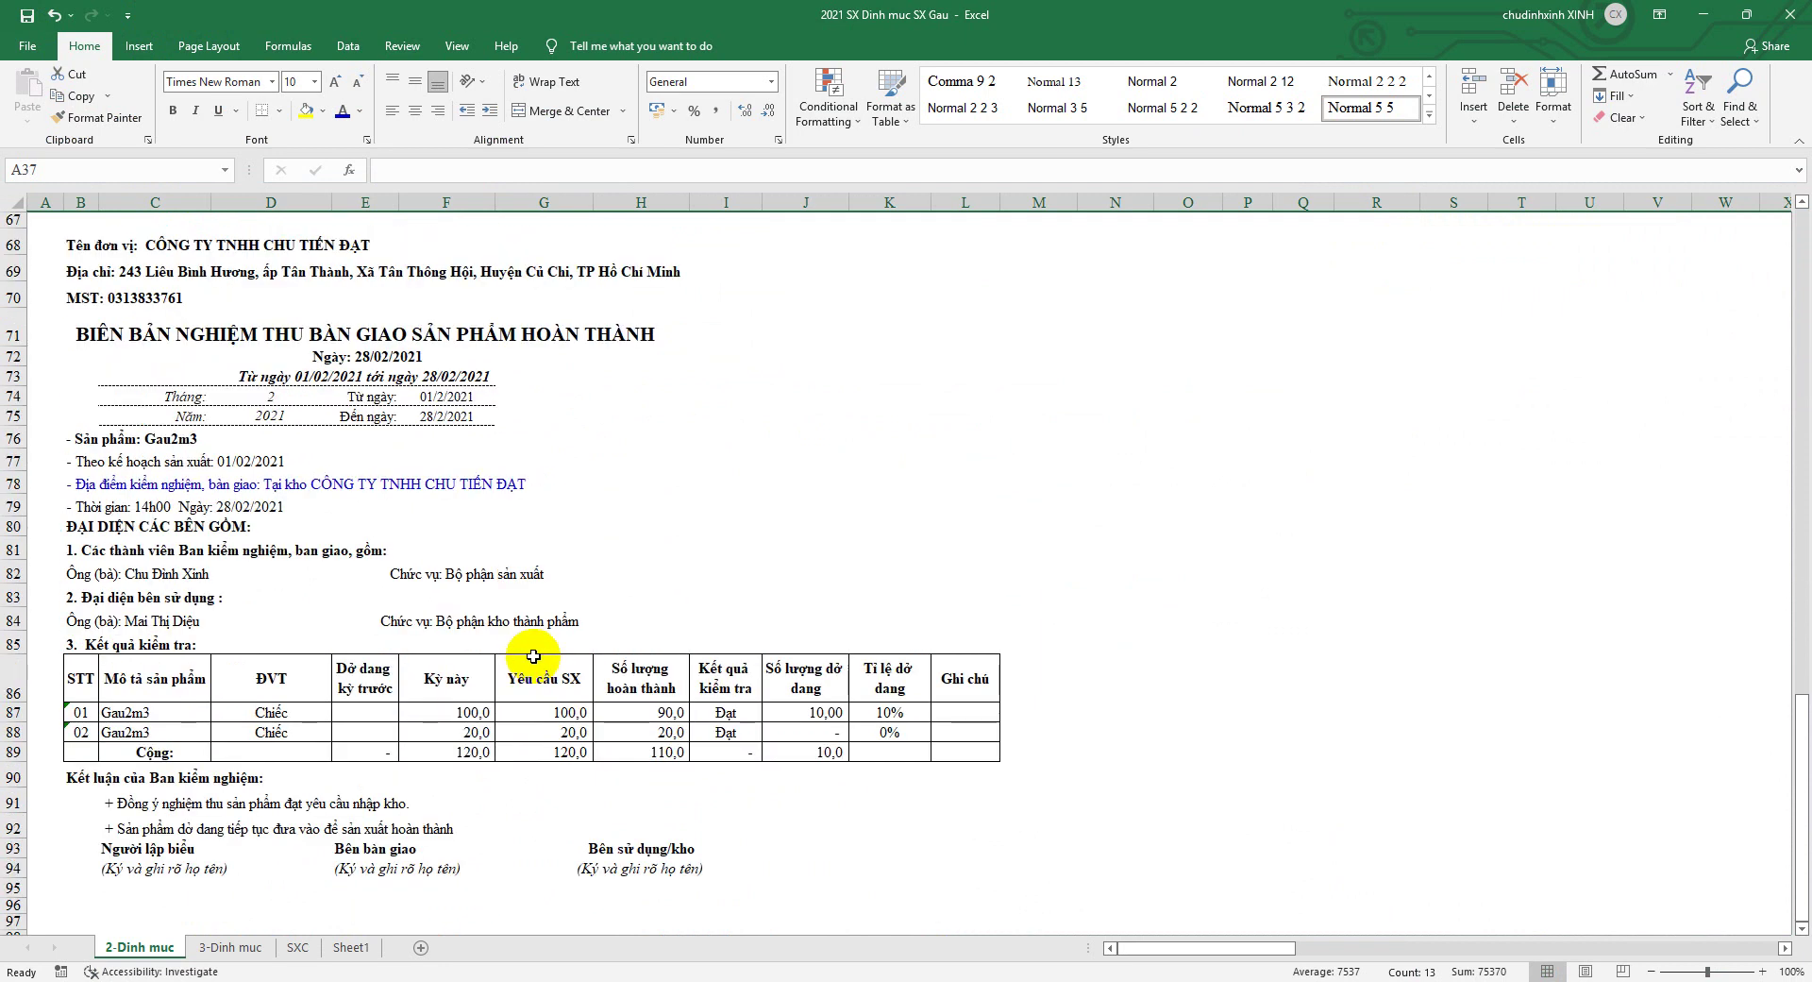
click(6, 709)
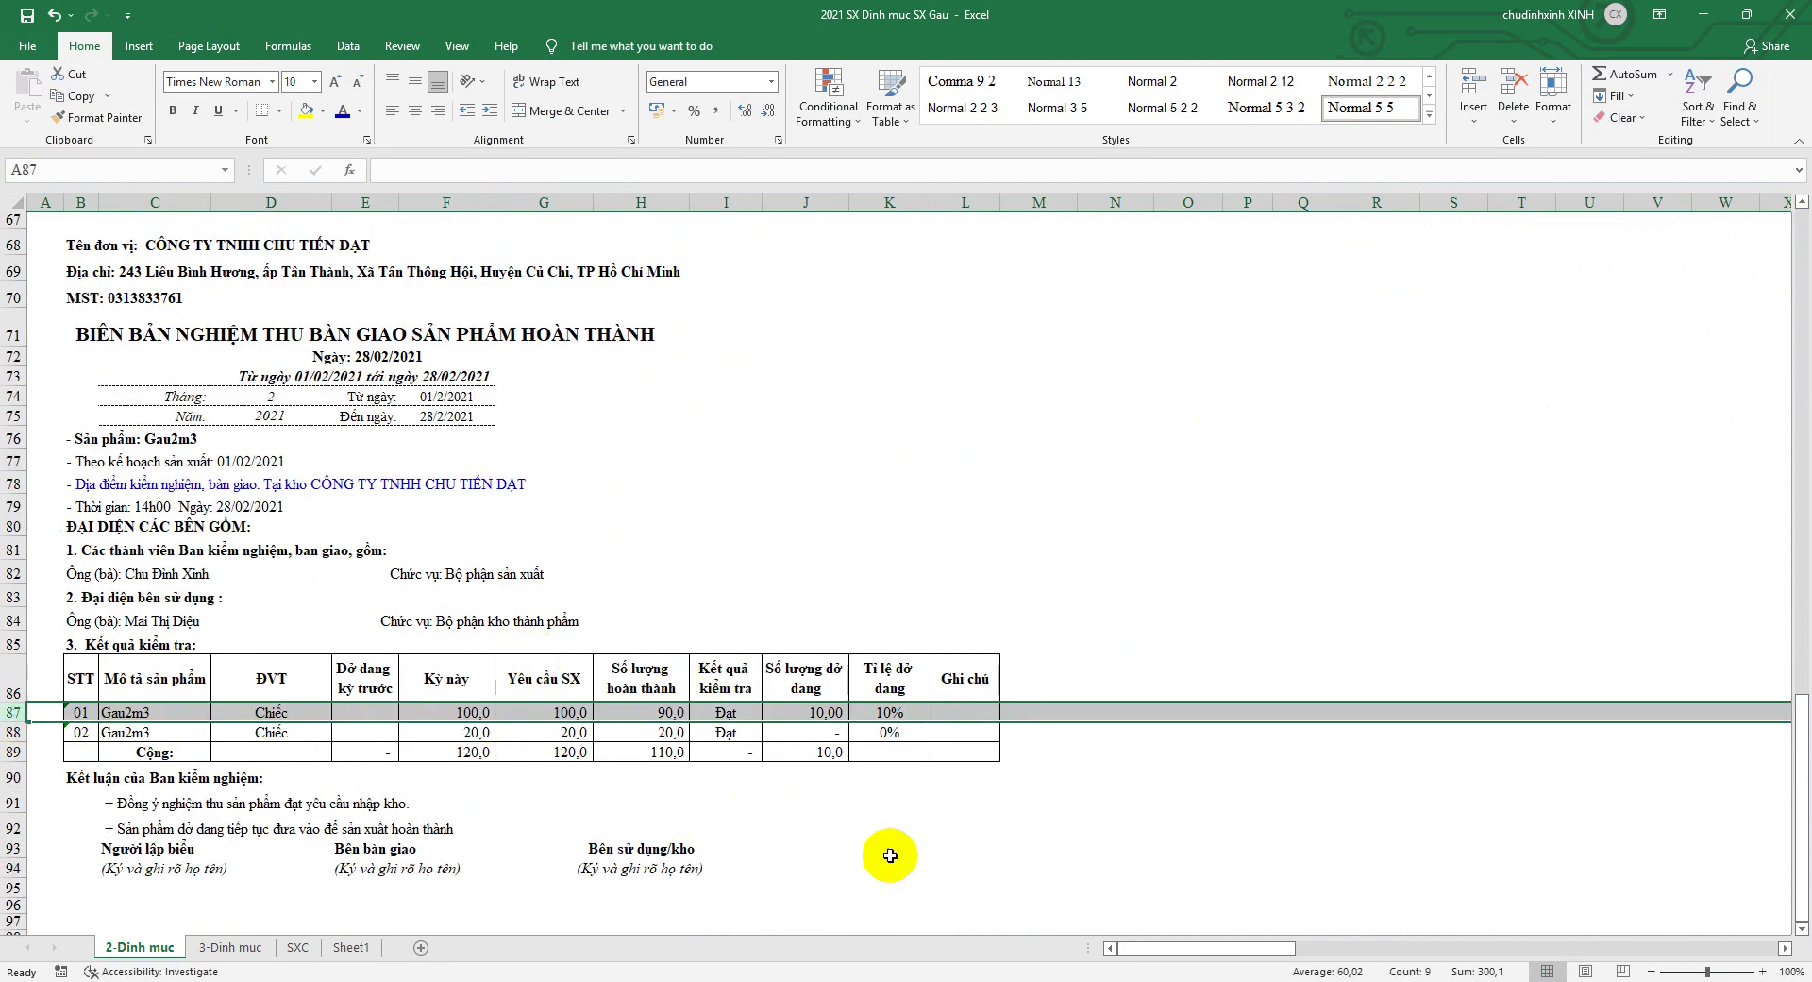
Back in MISA, set % hoàn thành to 90 for GC-Gau2m3 and SX-Gau2m3, and SX-Gau2m3's closing unfinished quantity to 10
click(1041, 977)
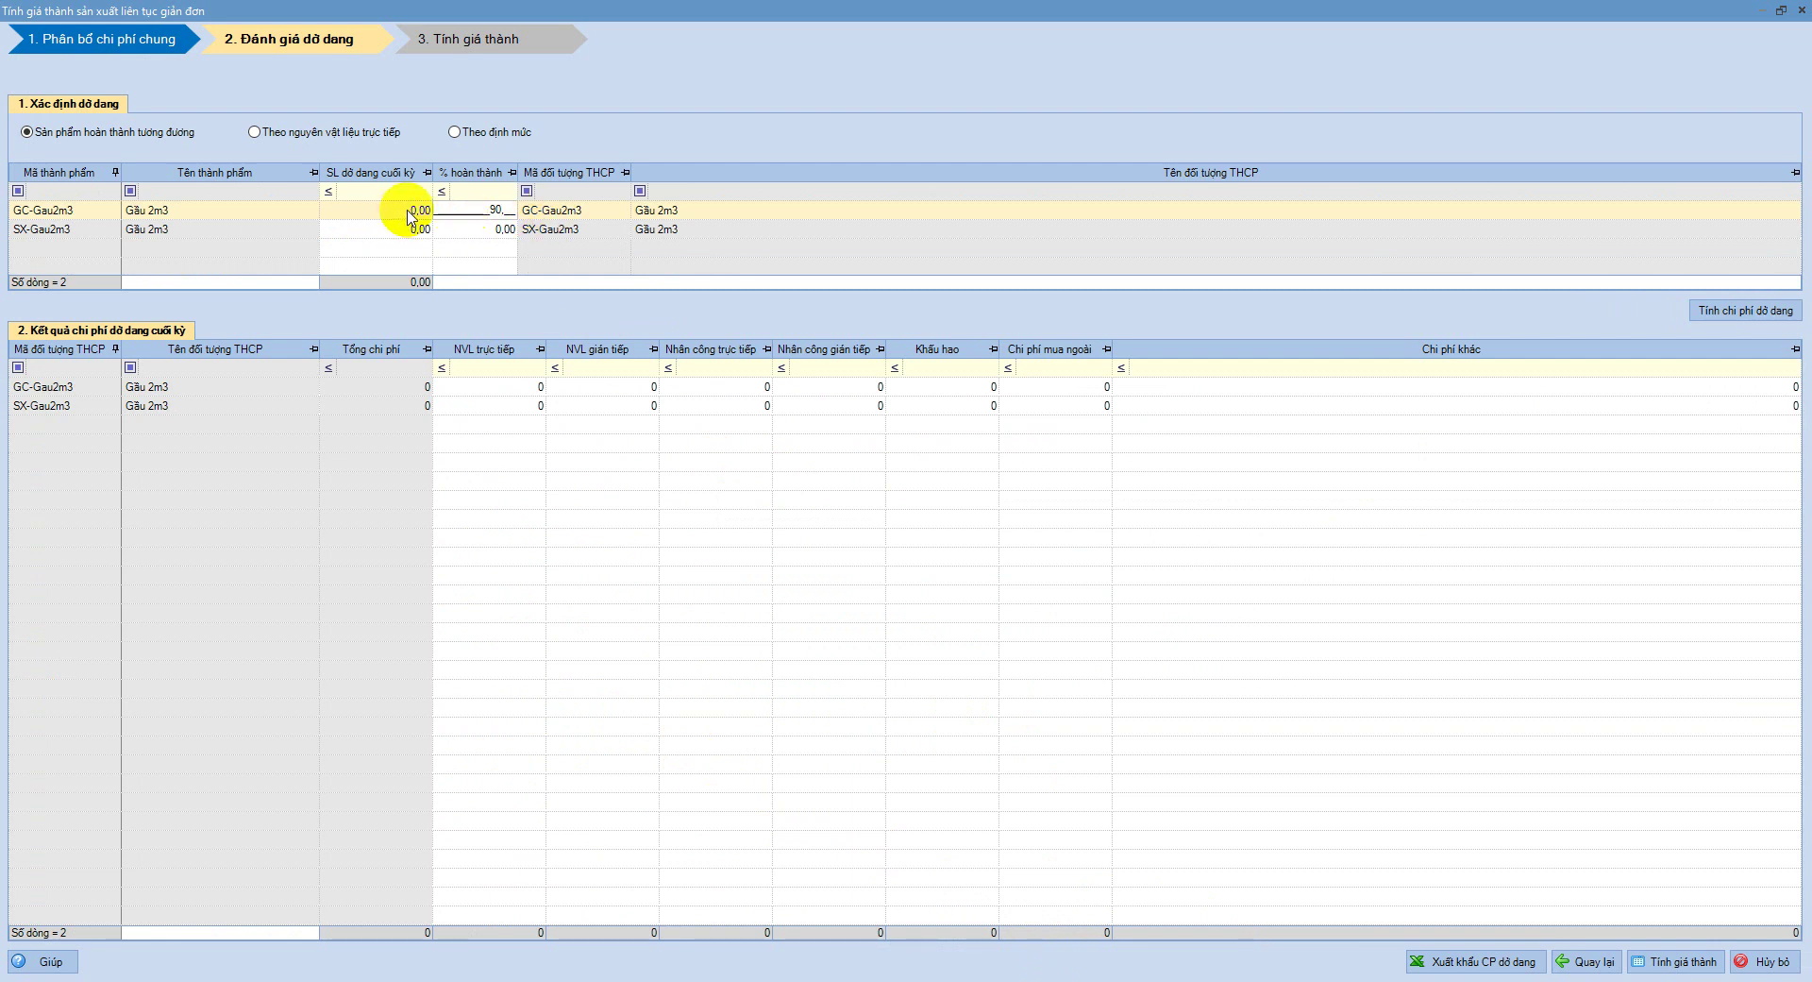
click(492, 230)
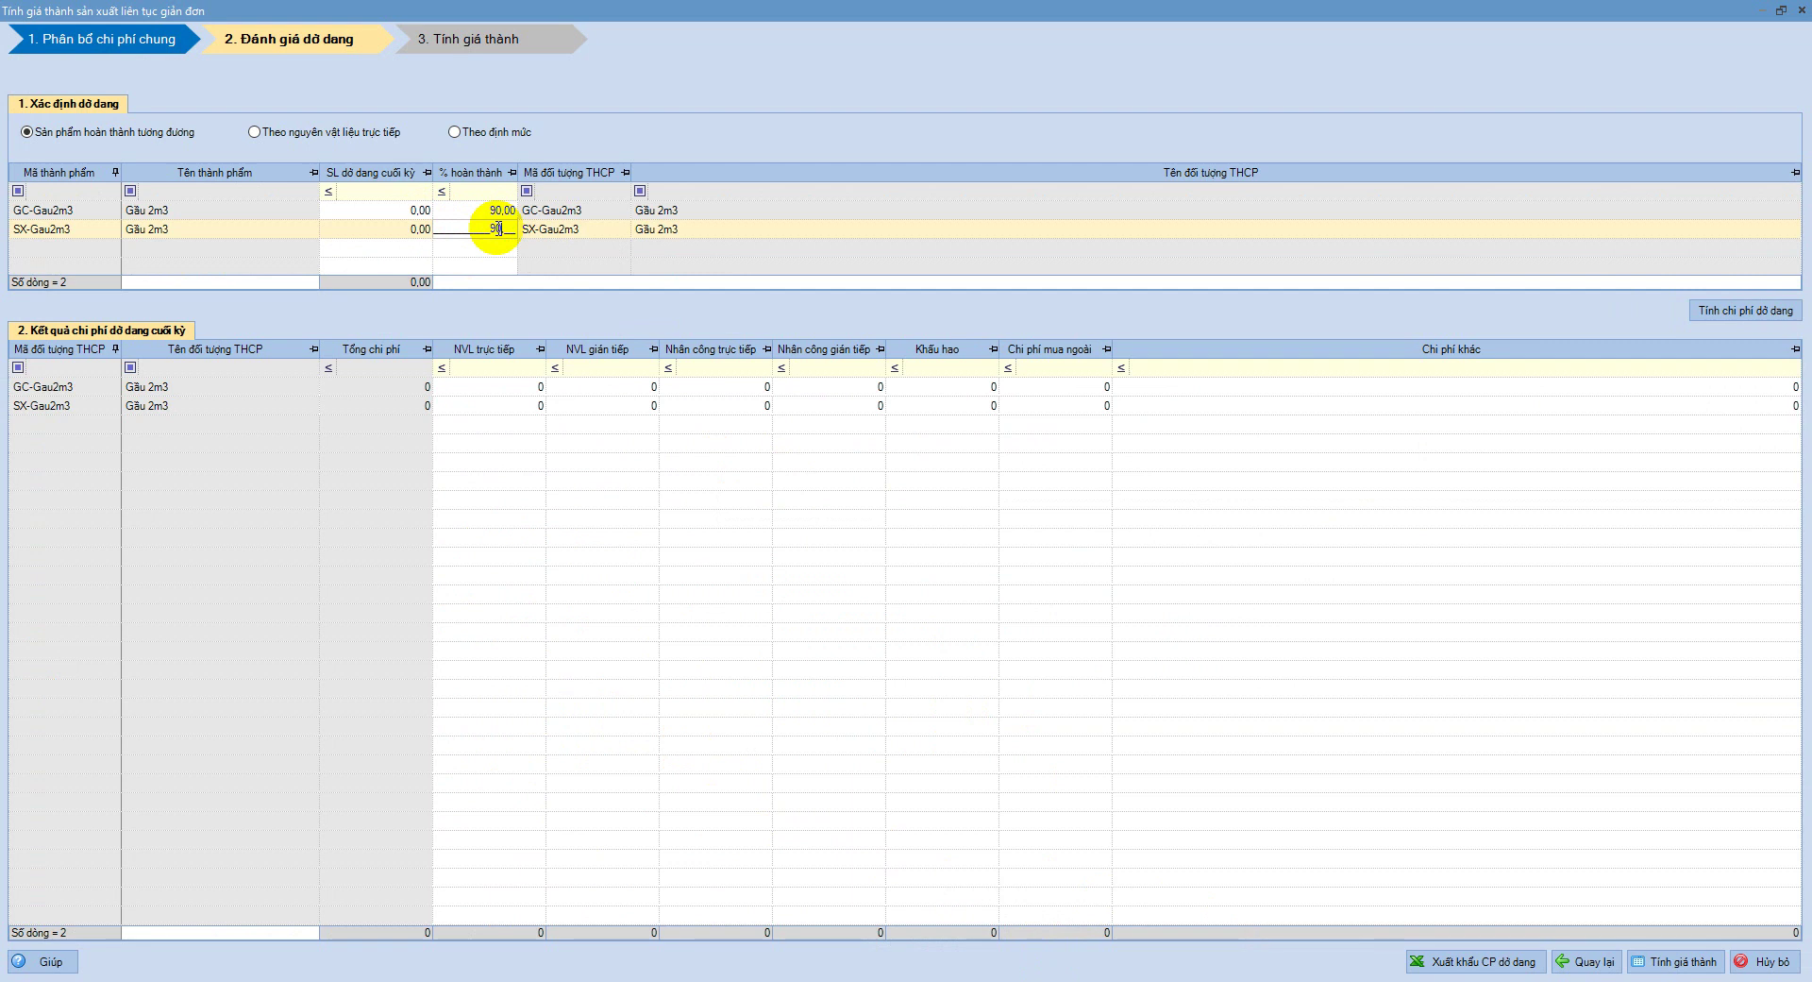
click(411, 228)
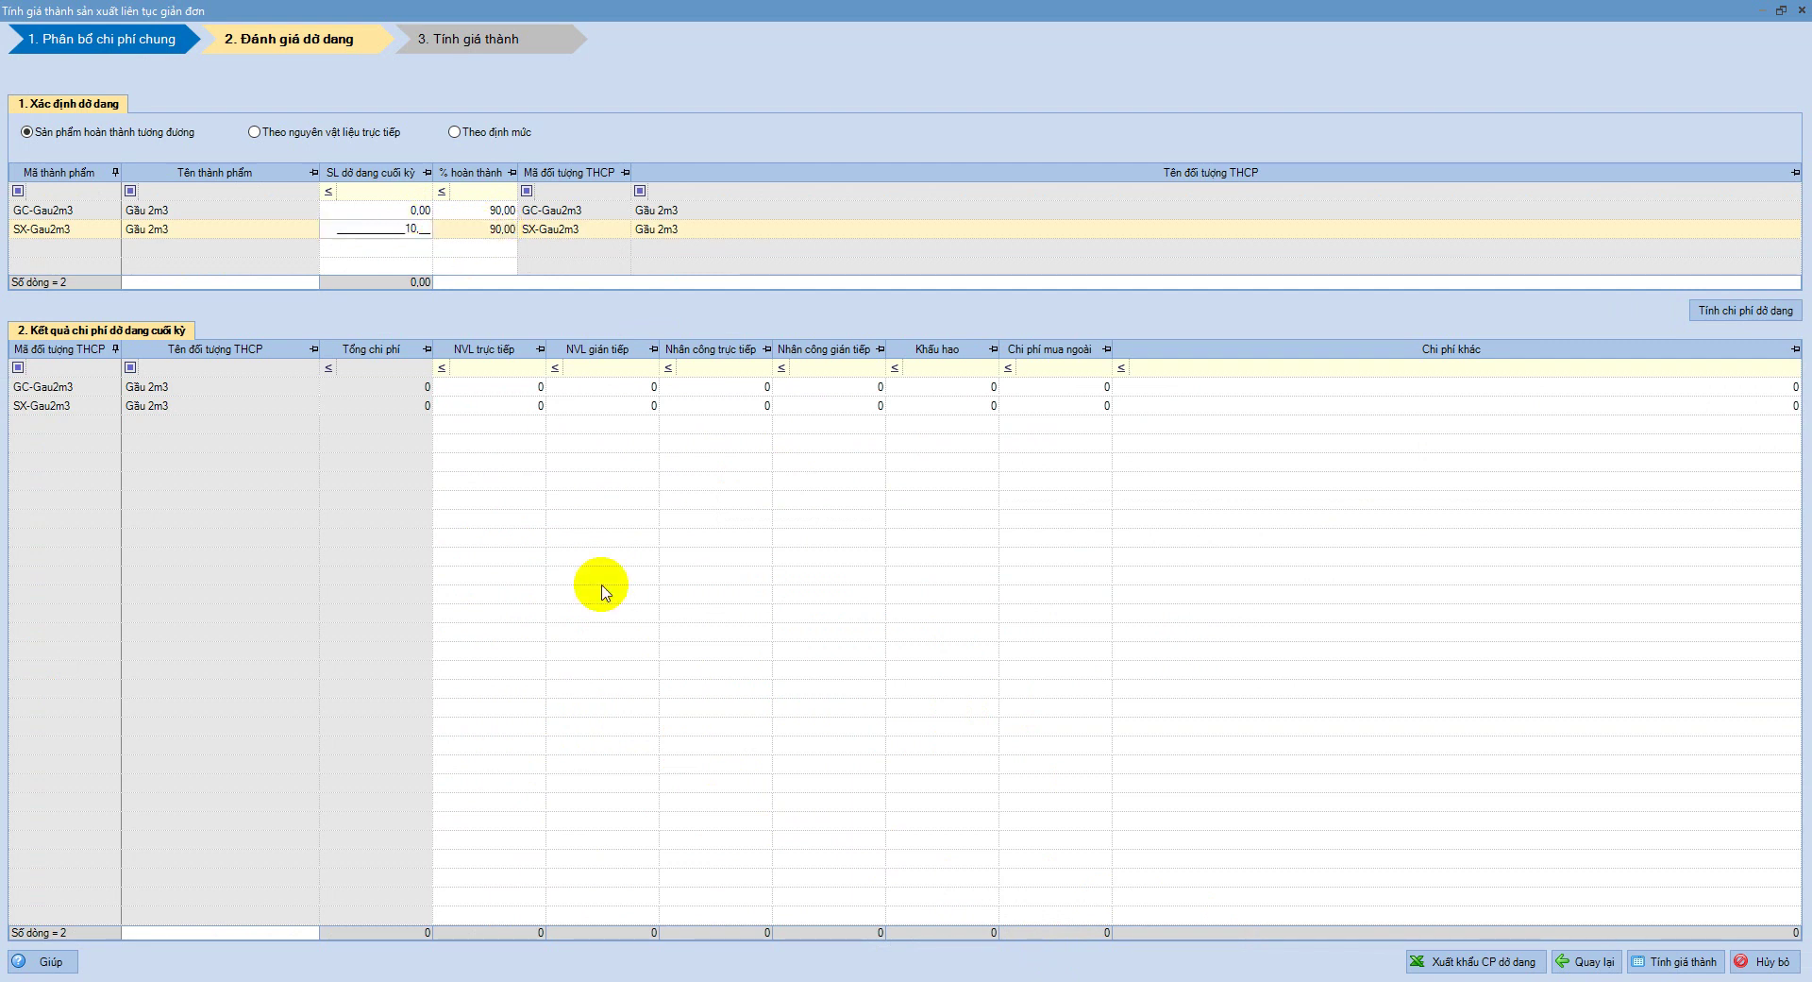
Recheck the manufactured Gau2m3's completed and unfinished quantities in the Excel acceptance record, and return to MISA
click(269, 974)
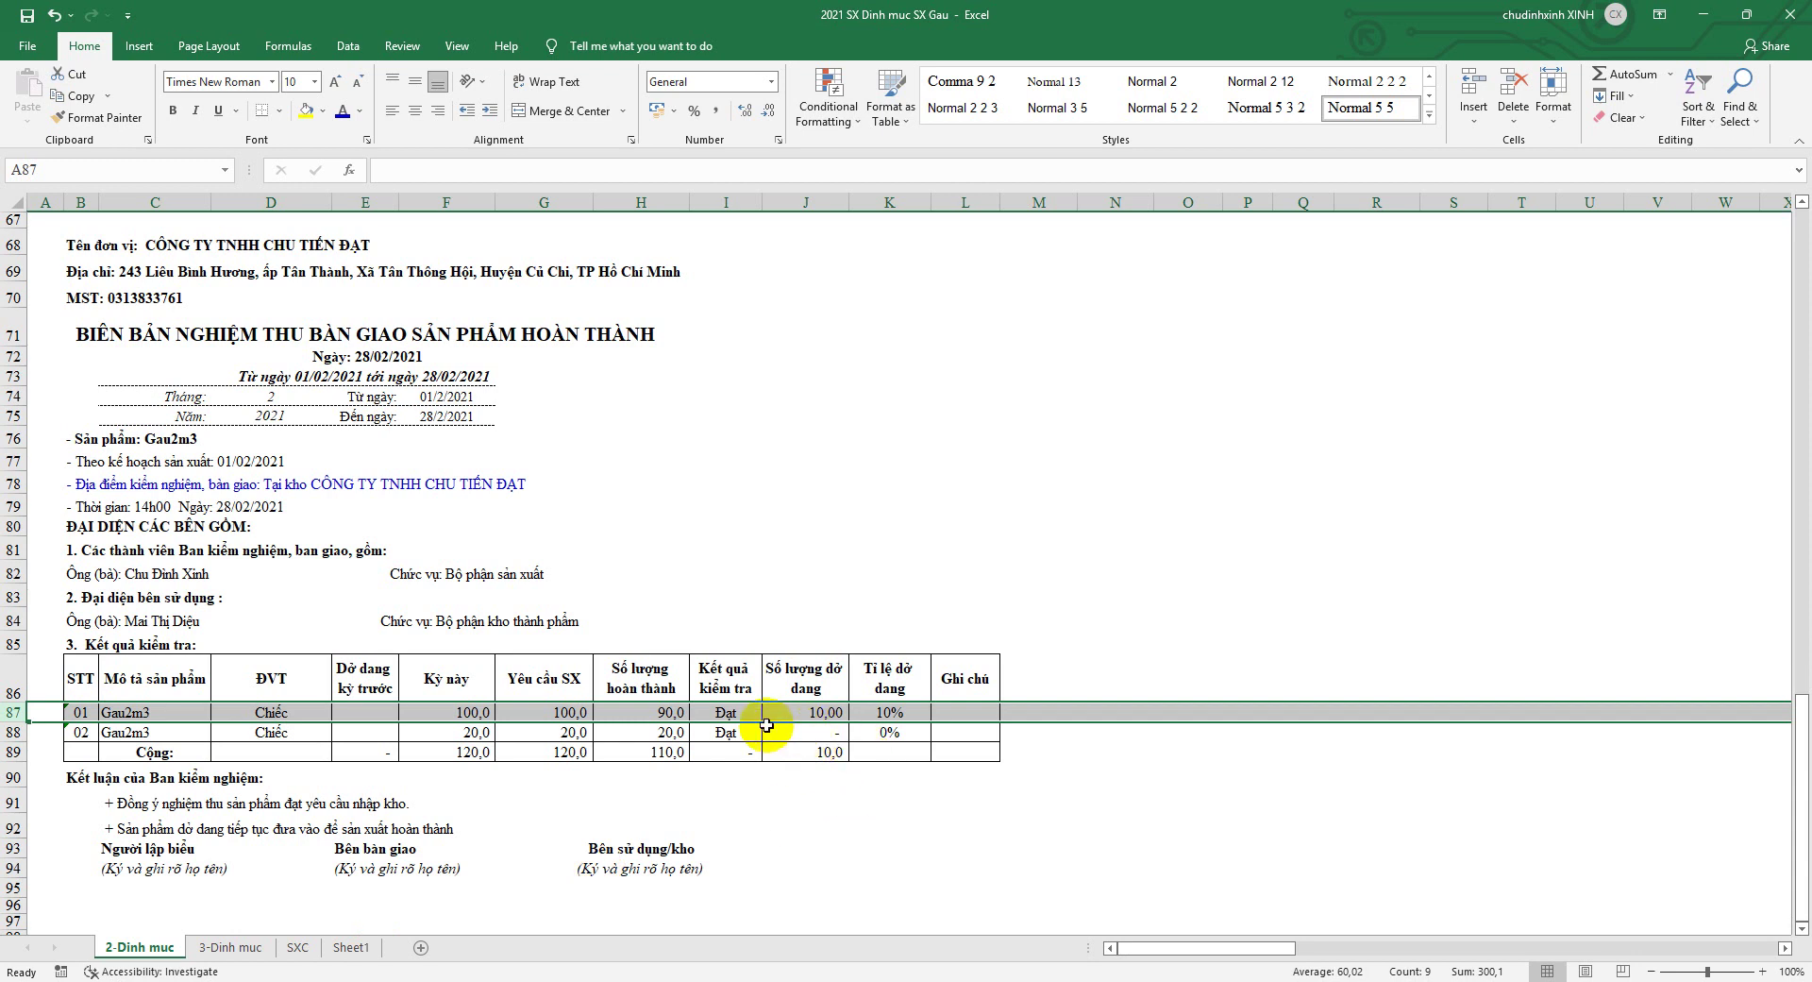
click(688, 713)
click(811, 713)
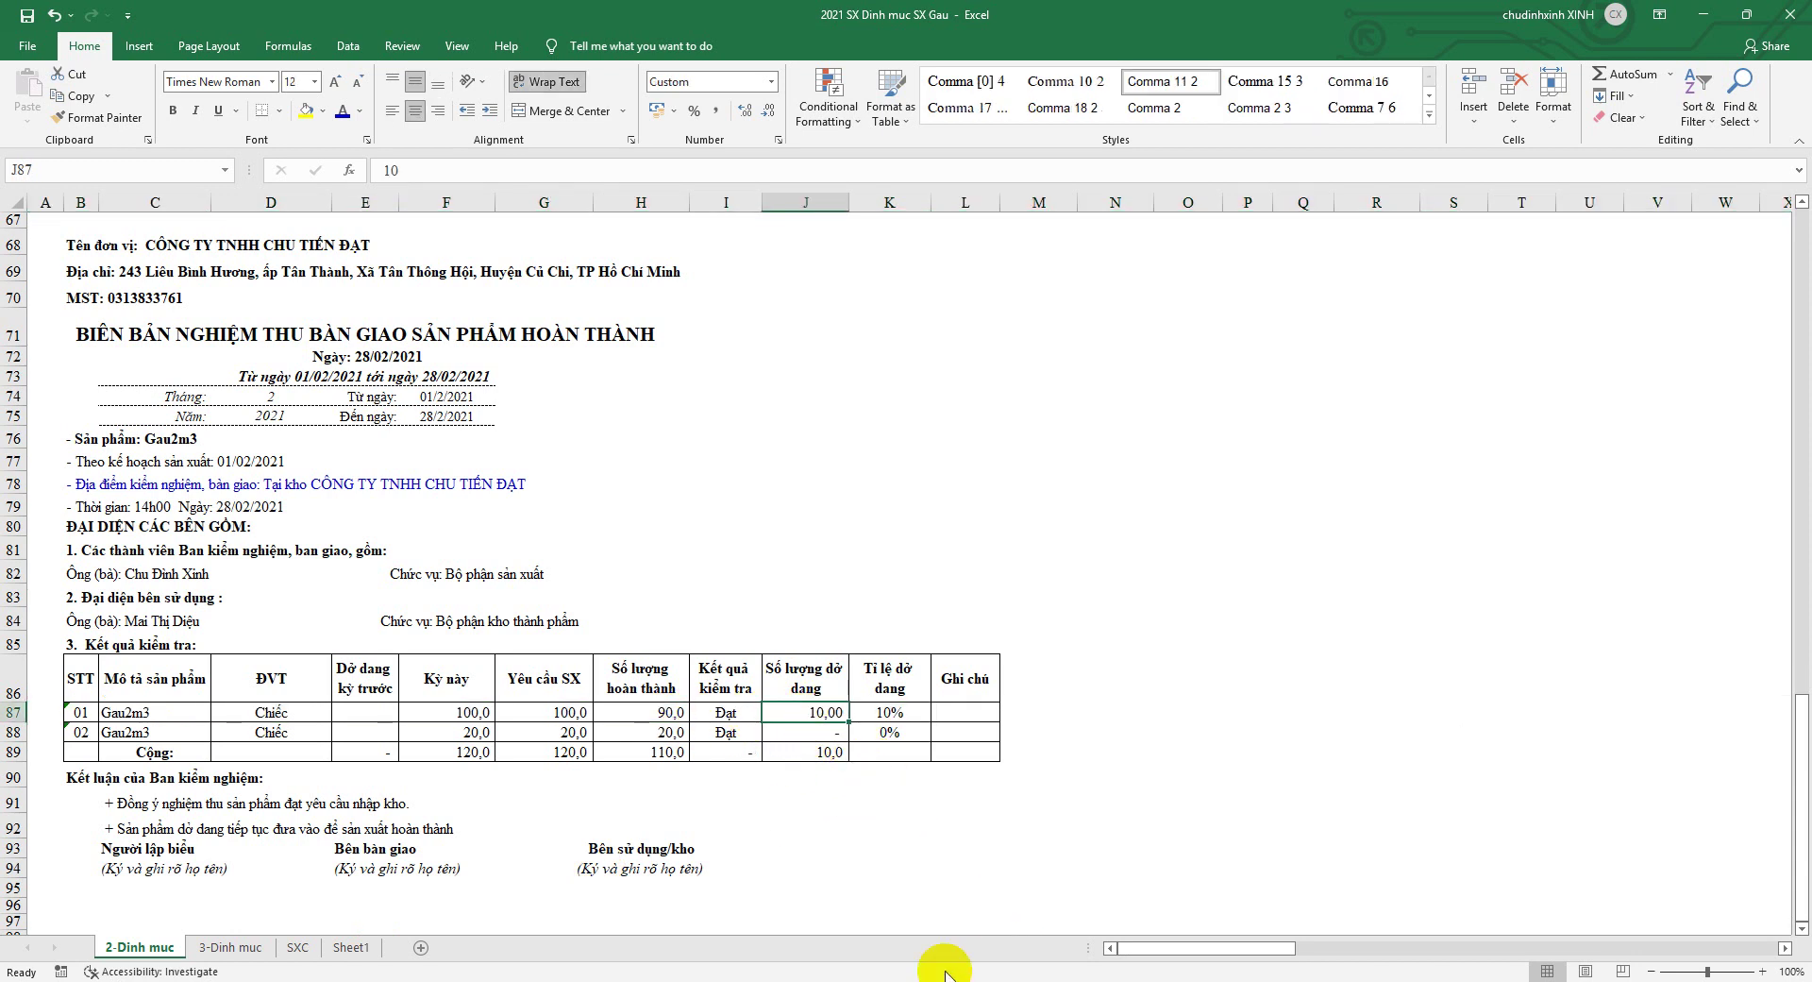
key(alt+Tab)
Set GC-Gau2m3's closing unfinished quantity to 20 and % hoàn thành to 20, checking the quantity on the outsourcing VAT invoice
click(413, 209)
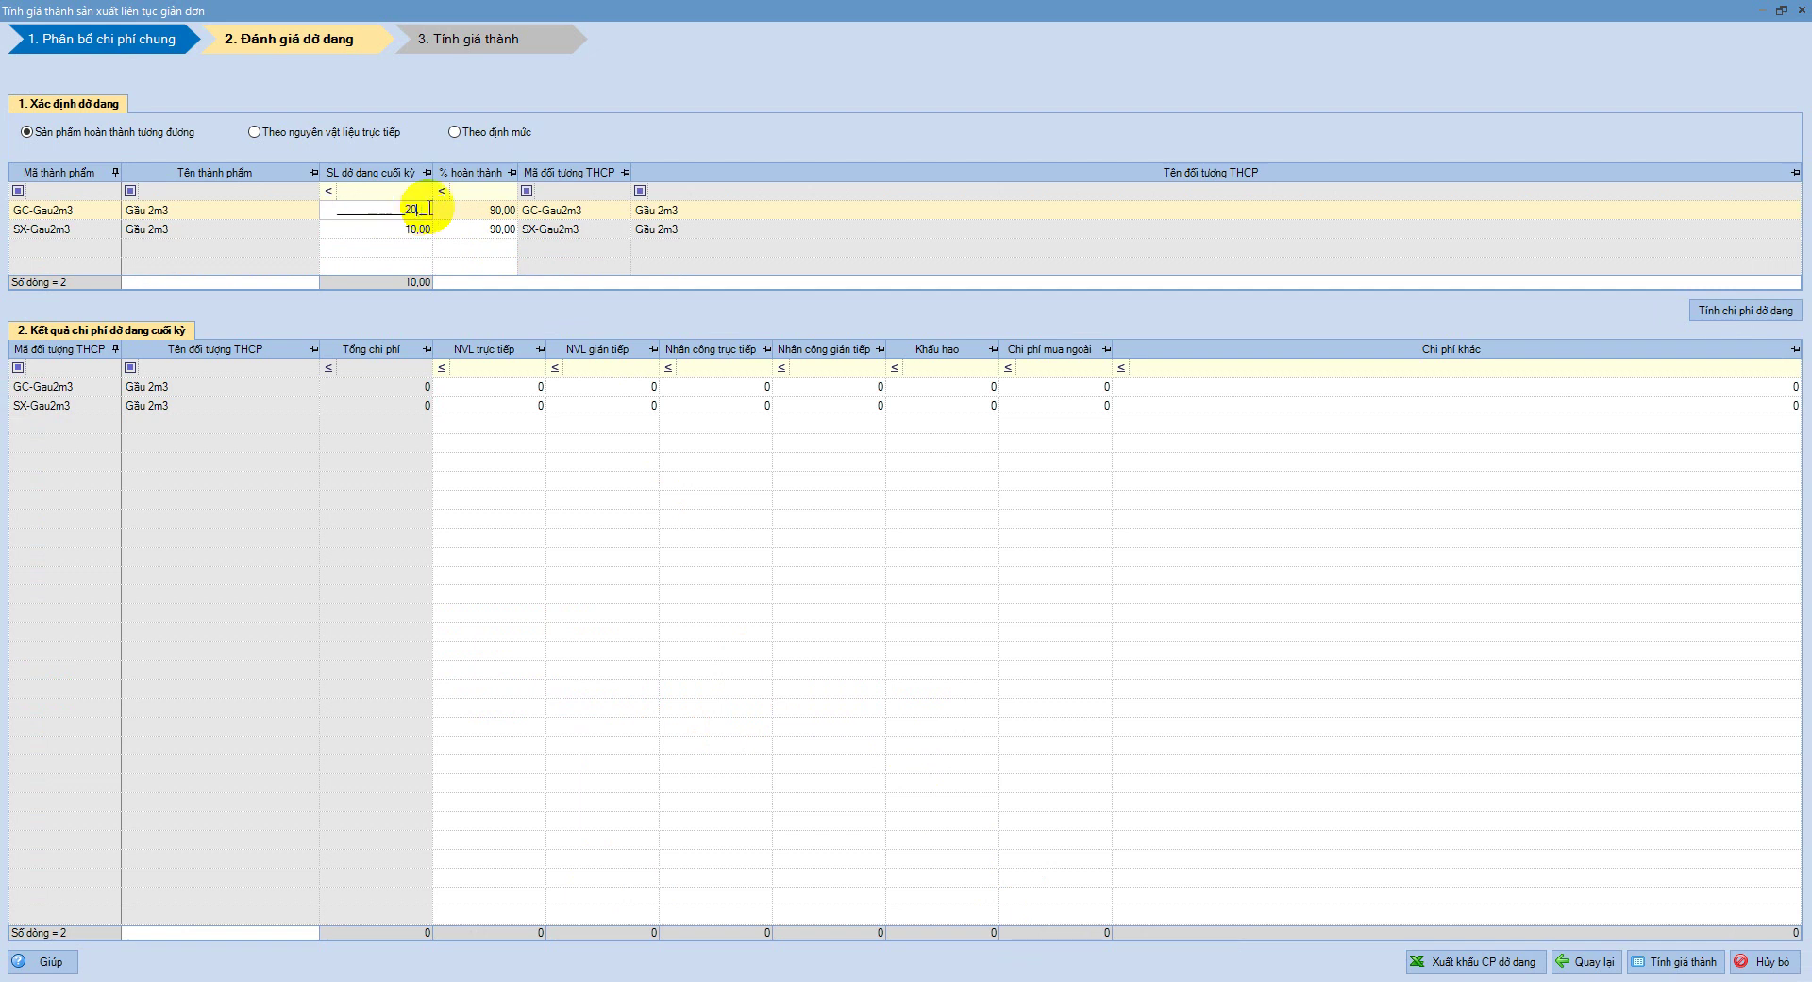
text(20)
key(alt+Tab)
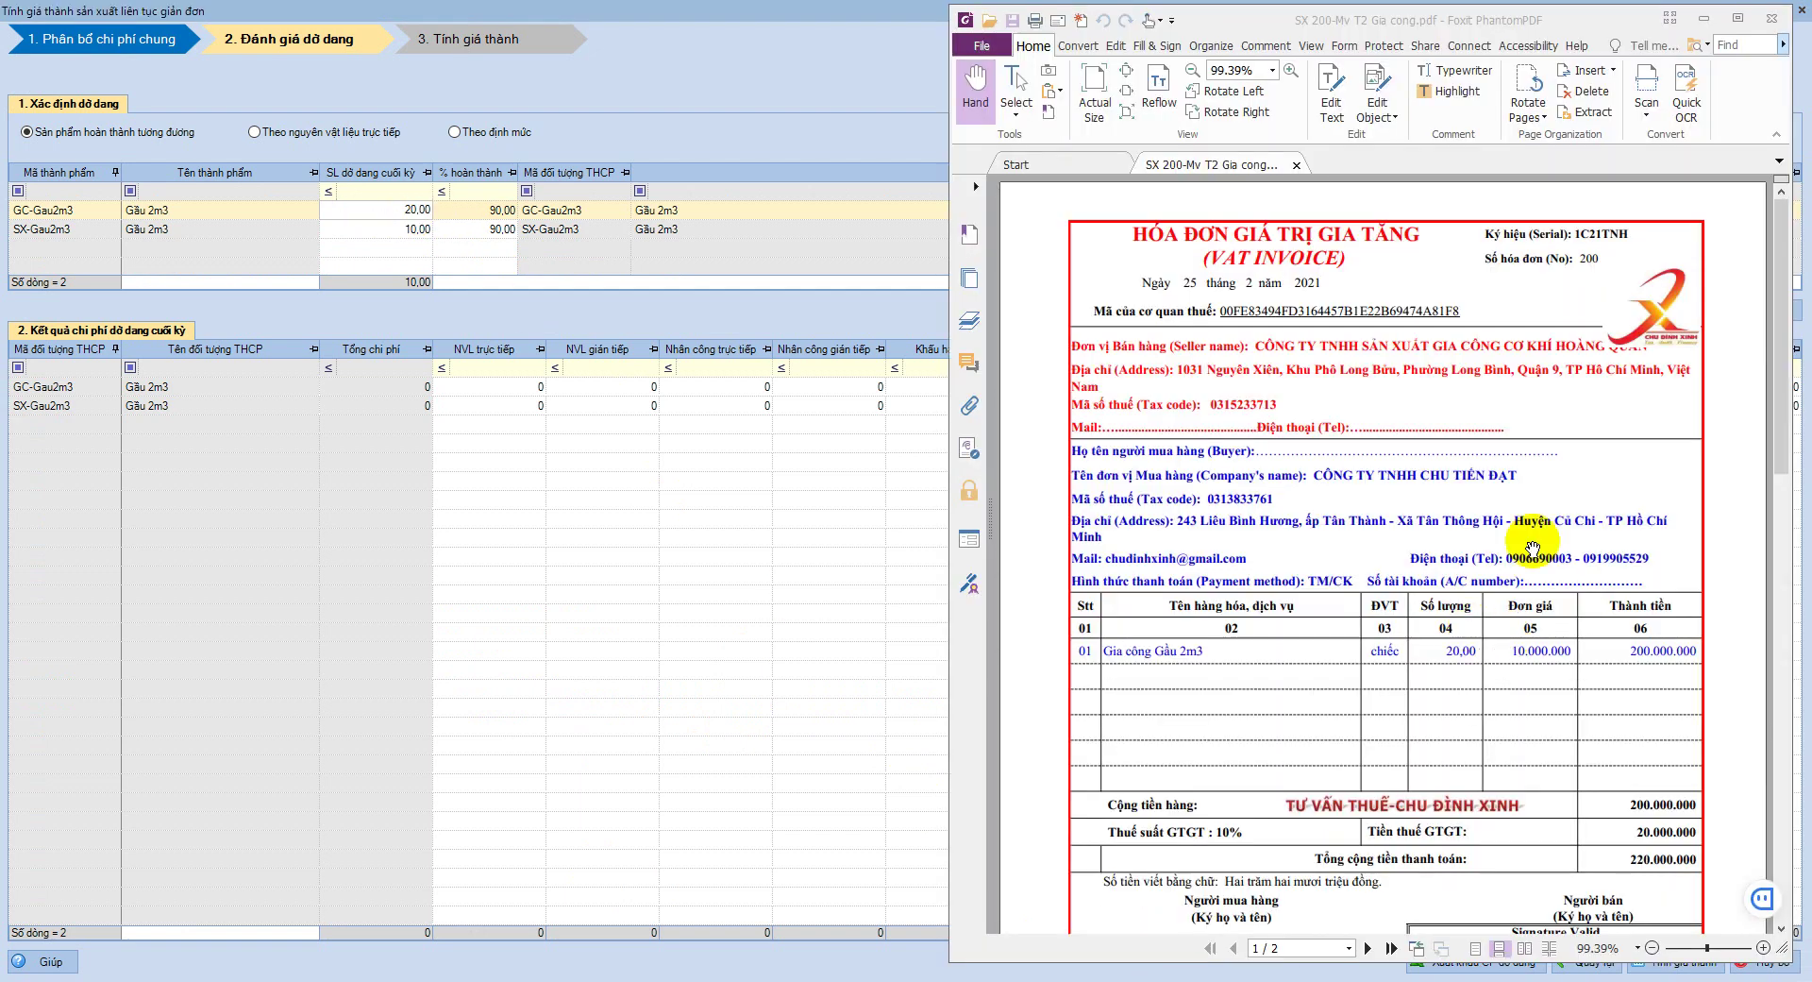
click(484, 216)
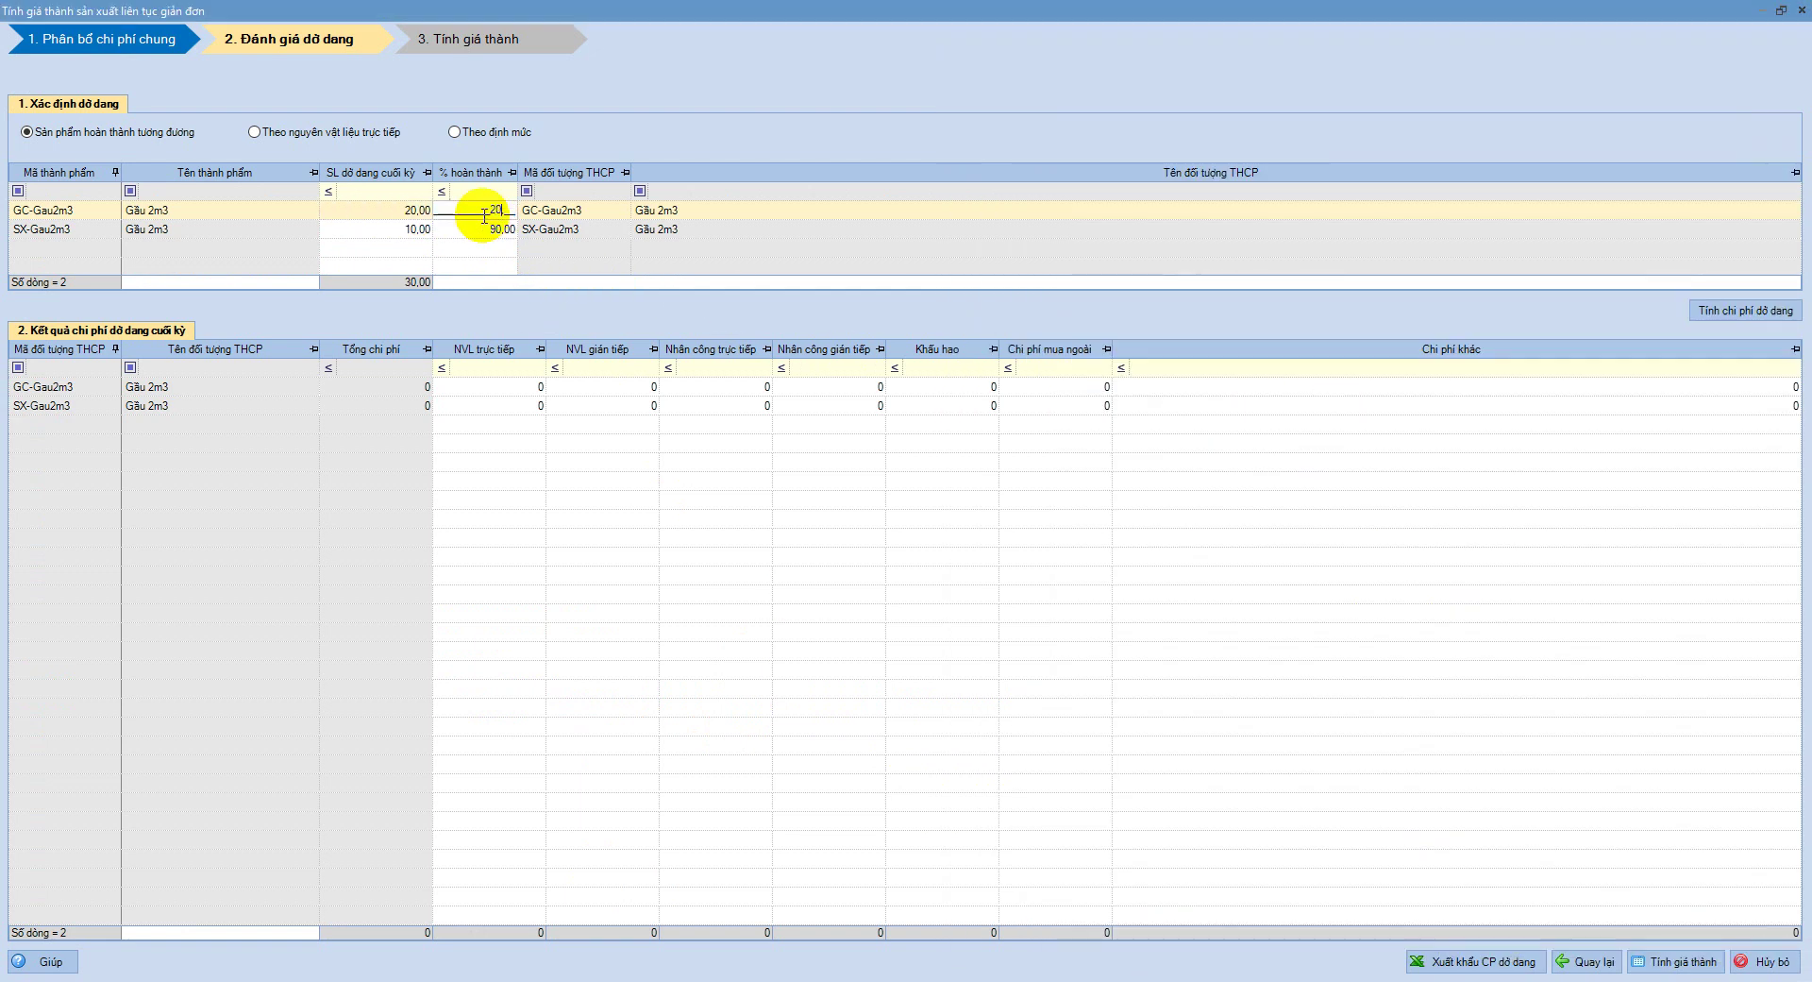
Set GC-Gau2m3's closing unfinished quantity to 0 and calculate the closing work-in-progress costs
click(418, 215)
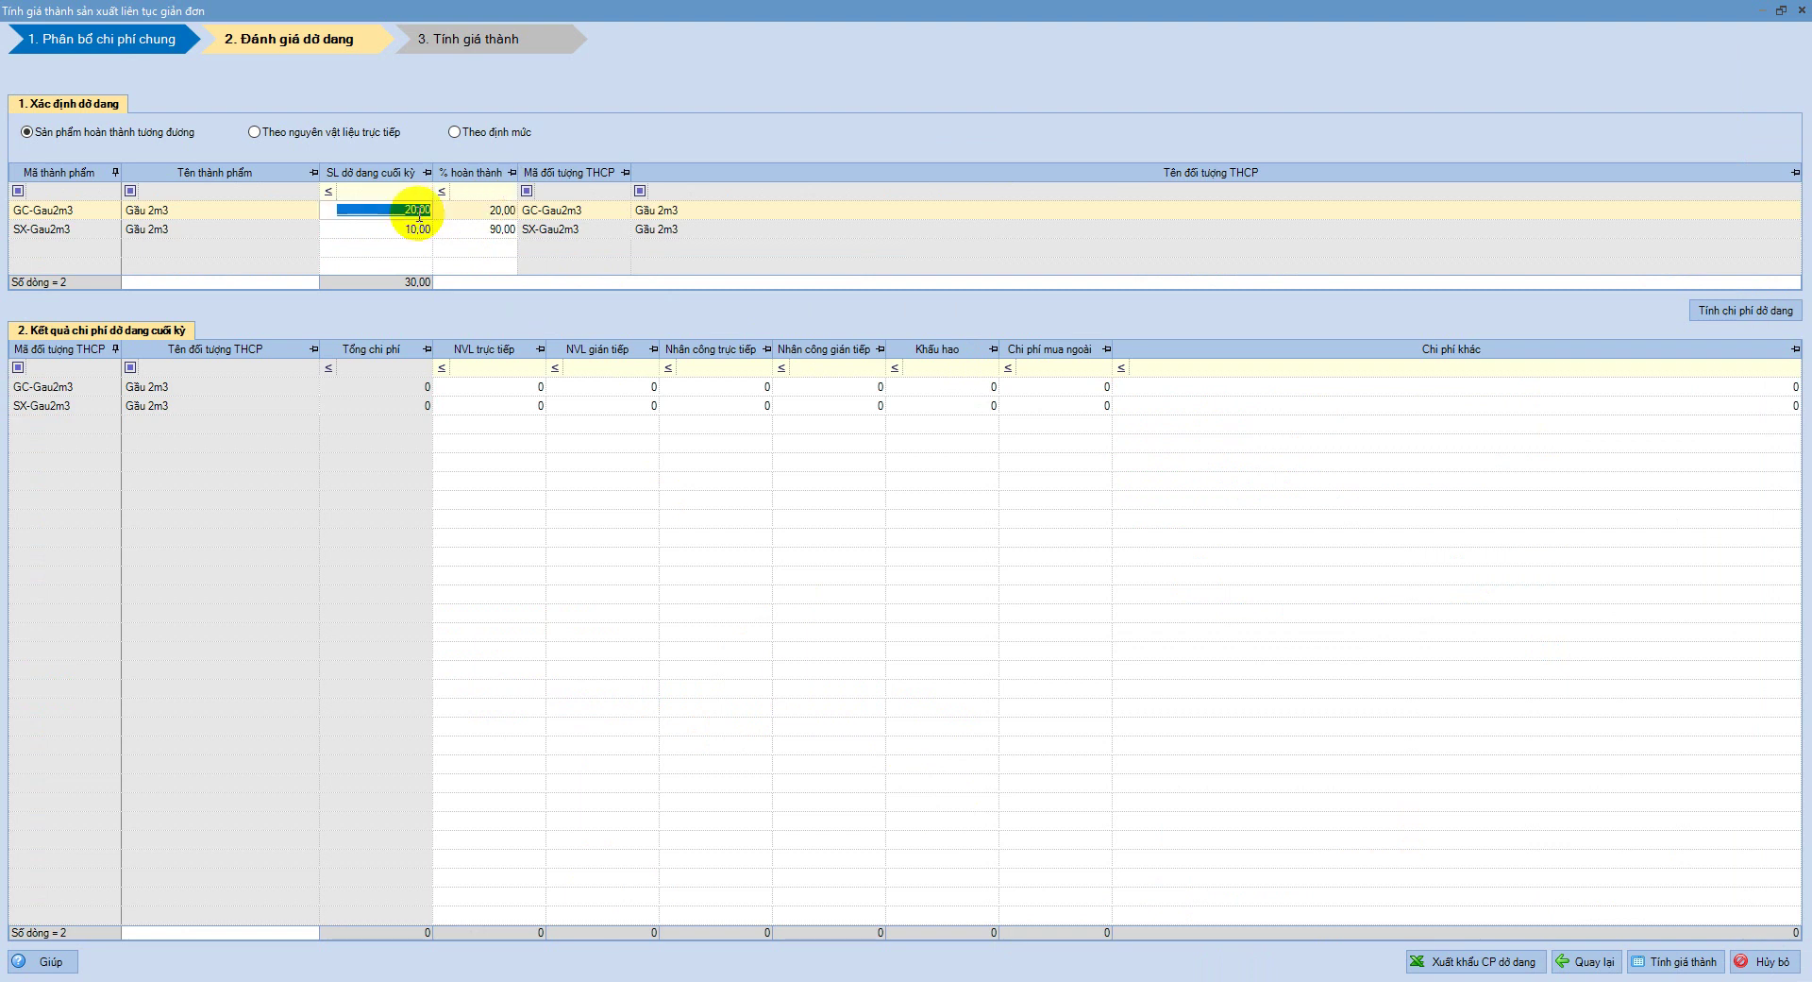
text(0)
click(467, 216)
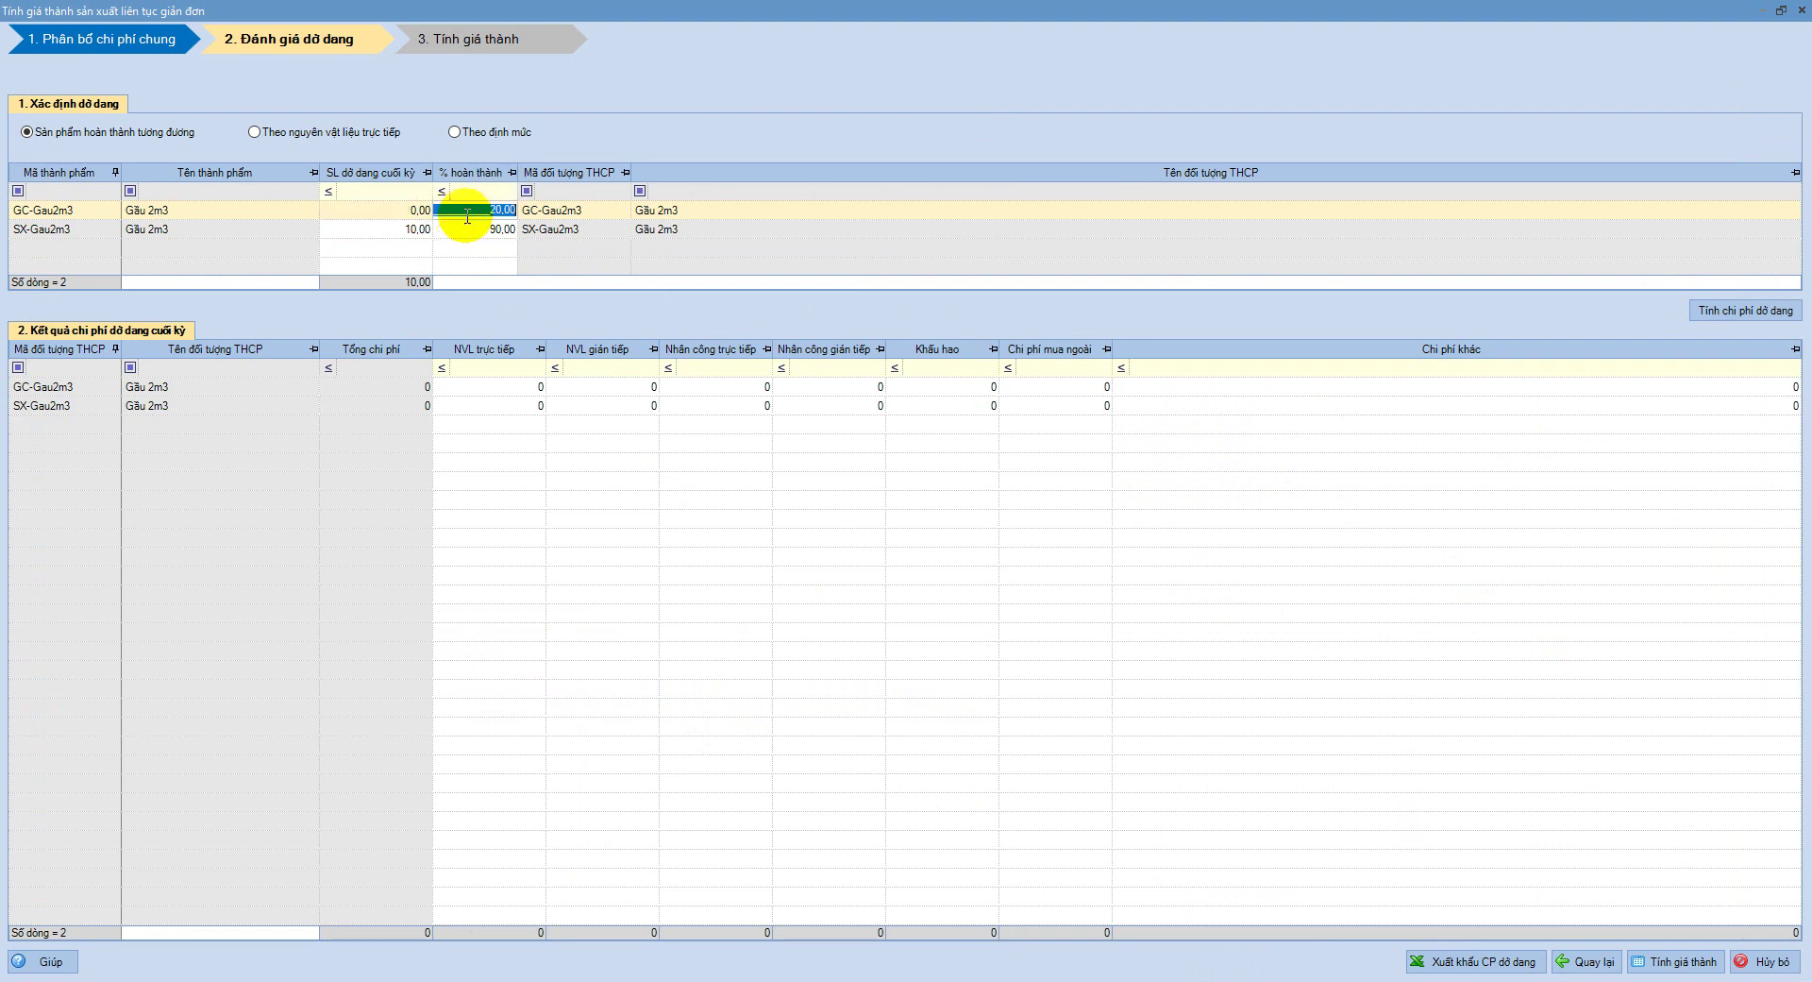
click(485, 230)
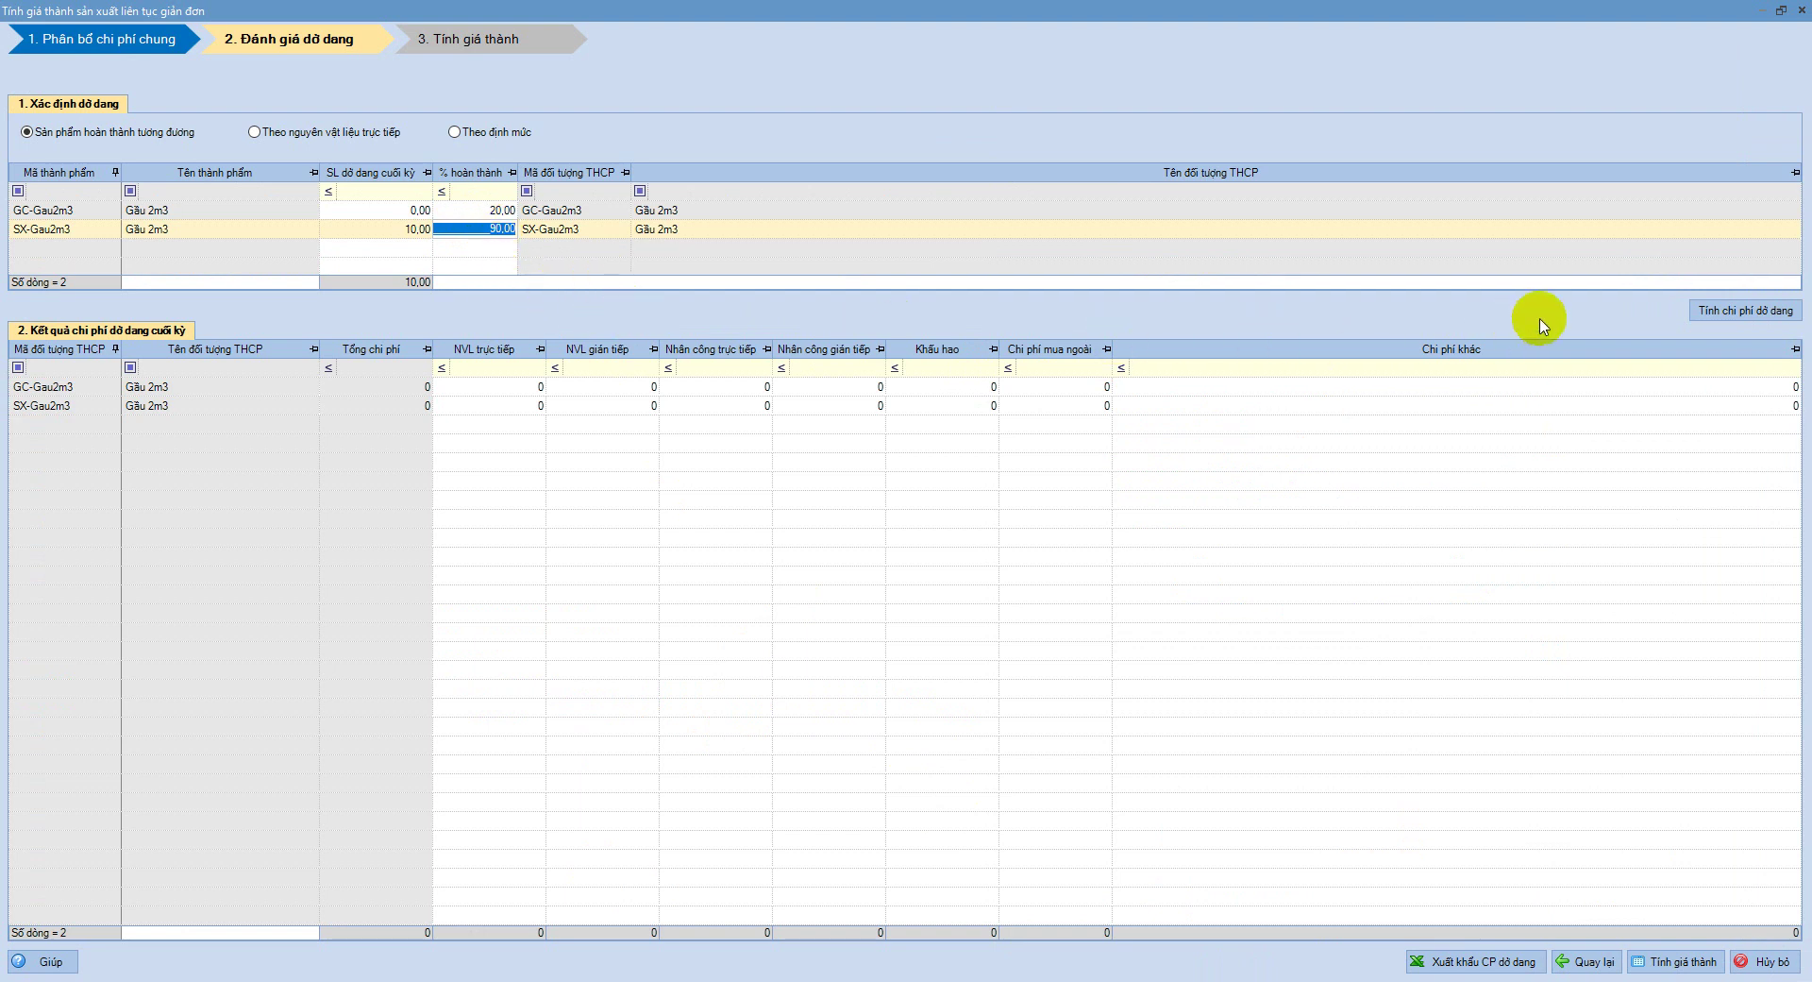
click(1709, 310)
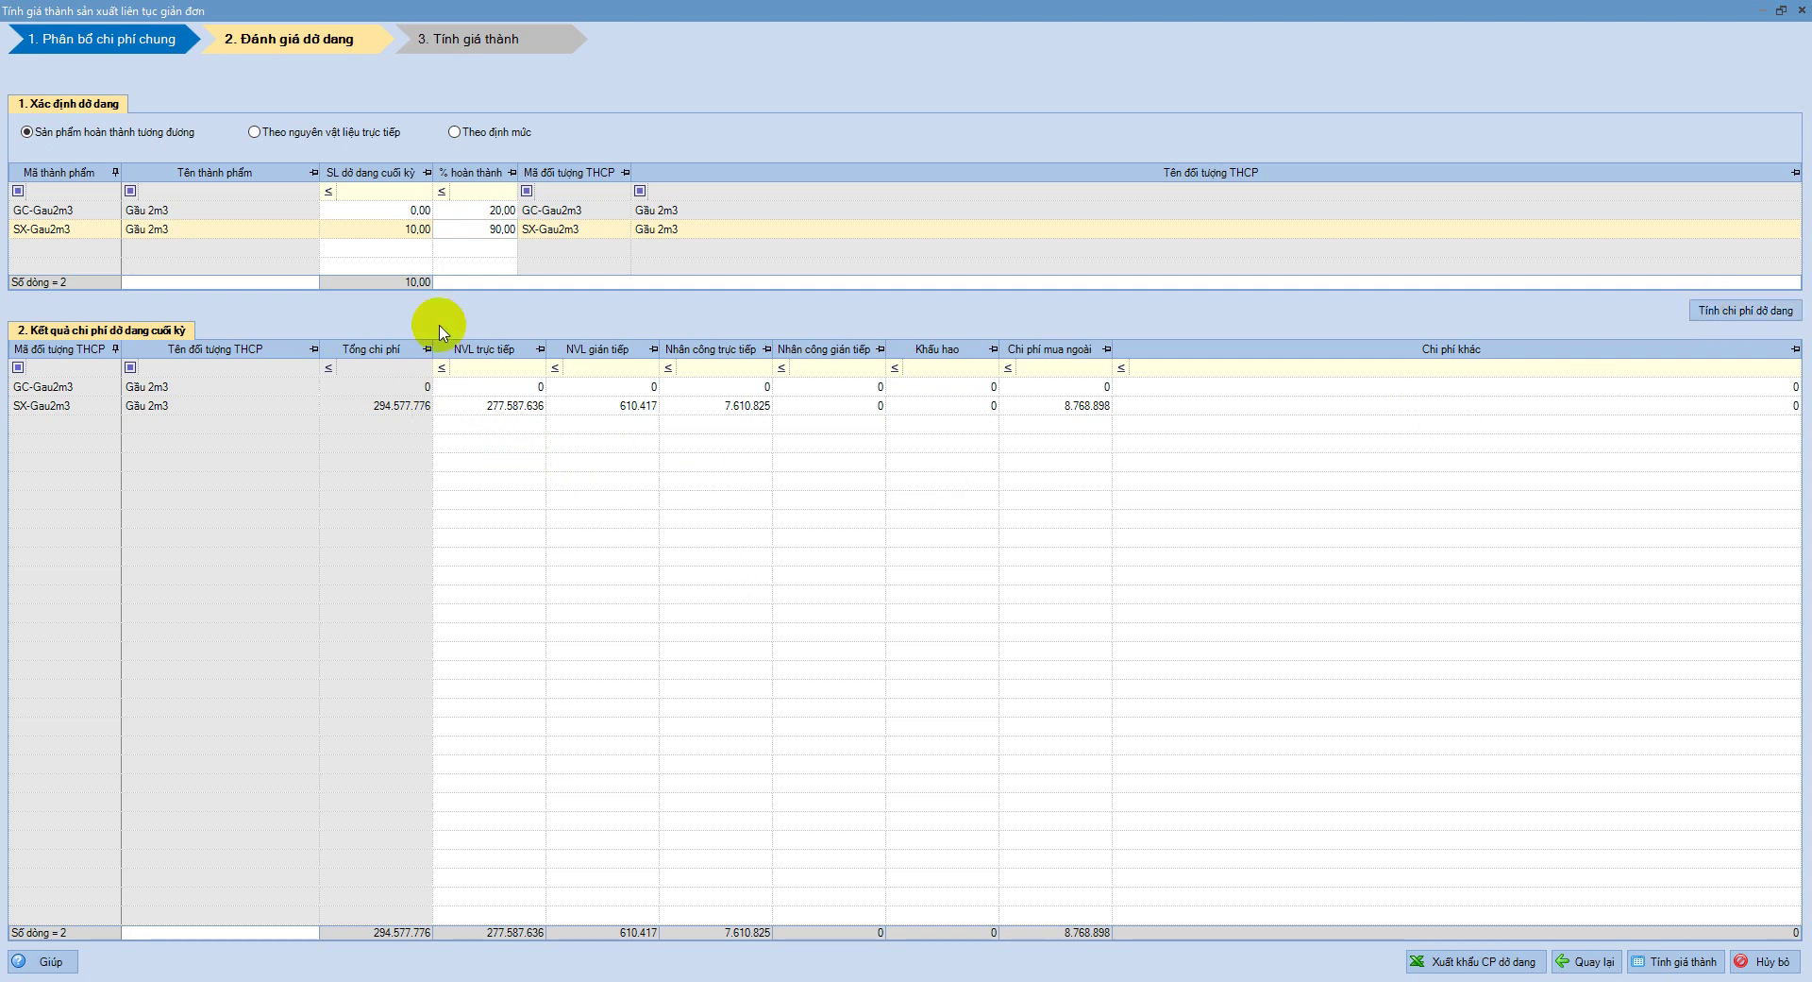
Examine GC-Gau2m3's direct material and outsourced work-in-progress costs and SX-Gau2m3's unfinished quantity
click(69, 208)
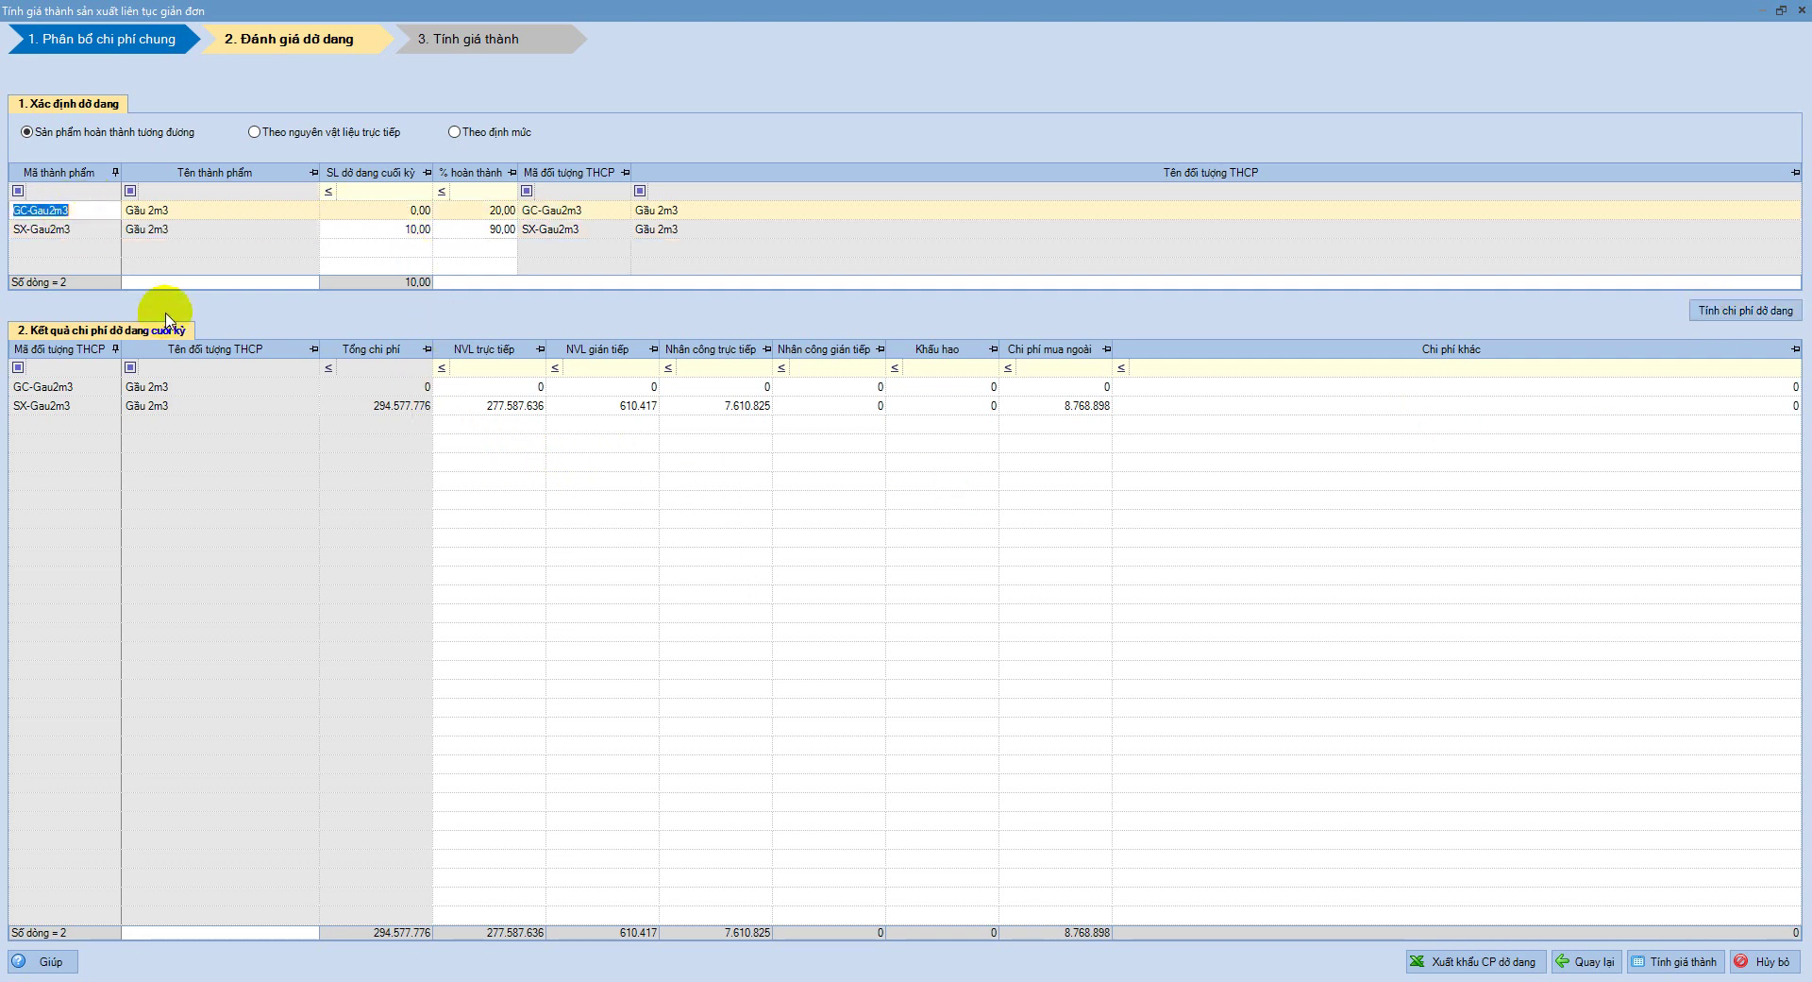
click(510, 387)
click(1021, 387)
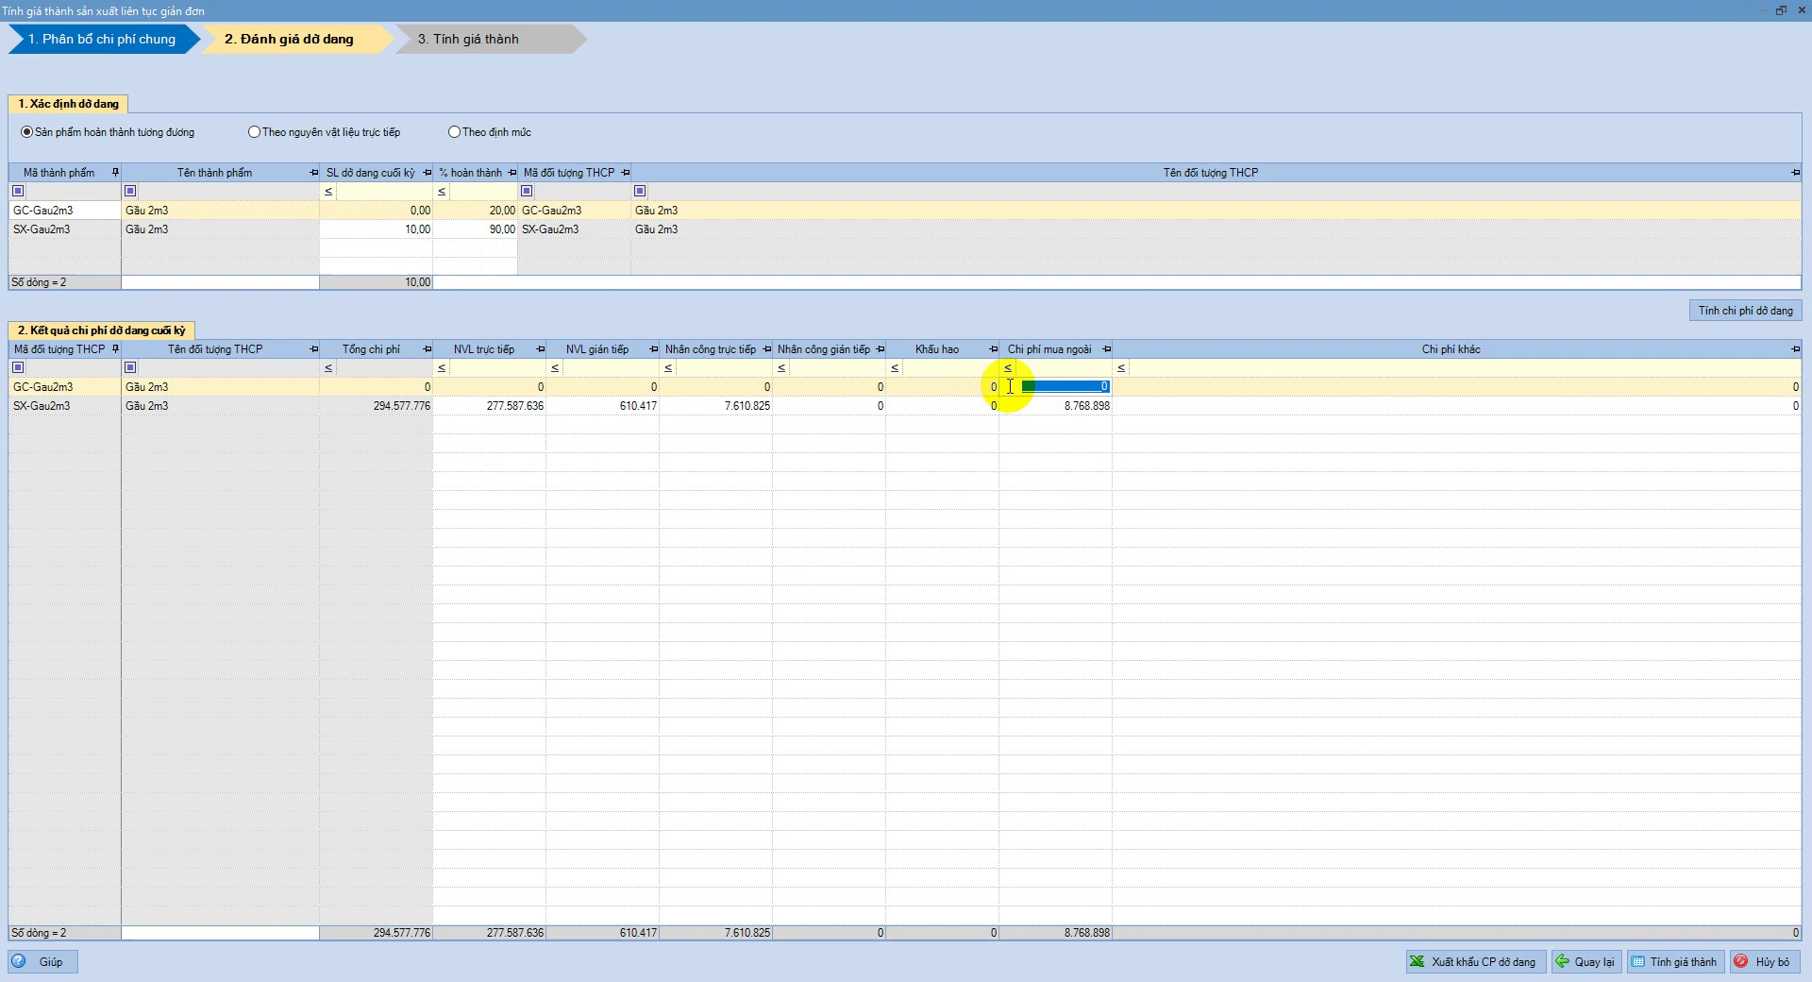
click(420, 228)
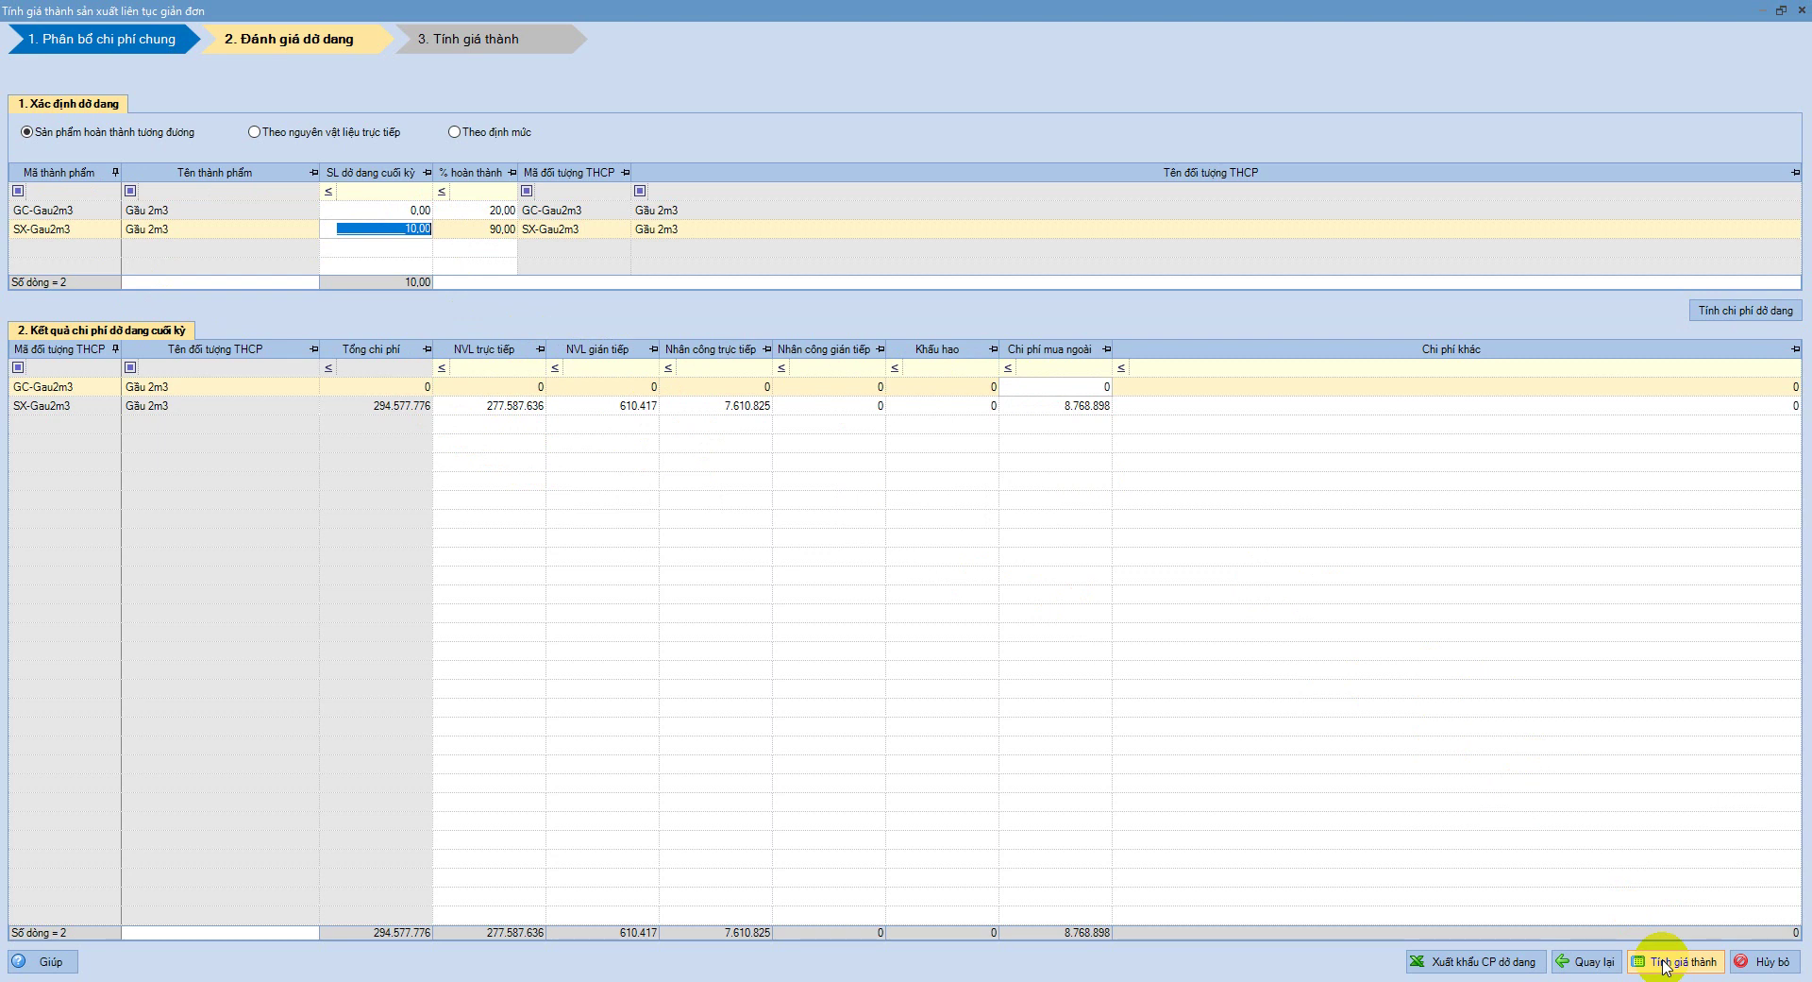
Export the work-in-progress costs to the Desktop as the XLS file Kiểm tra chi phí dở dang and open it in Excel
click(1514, 967)
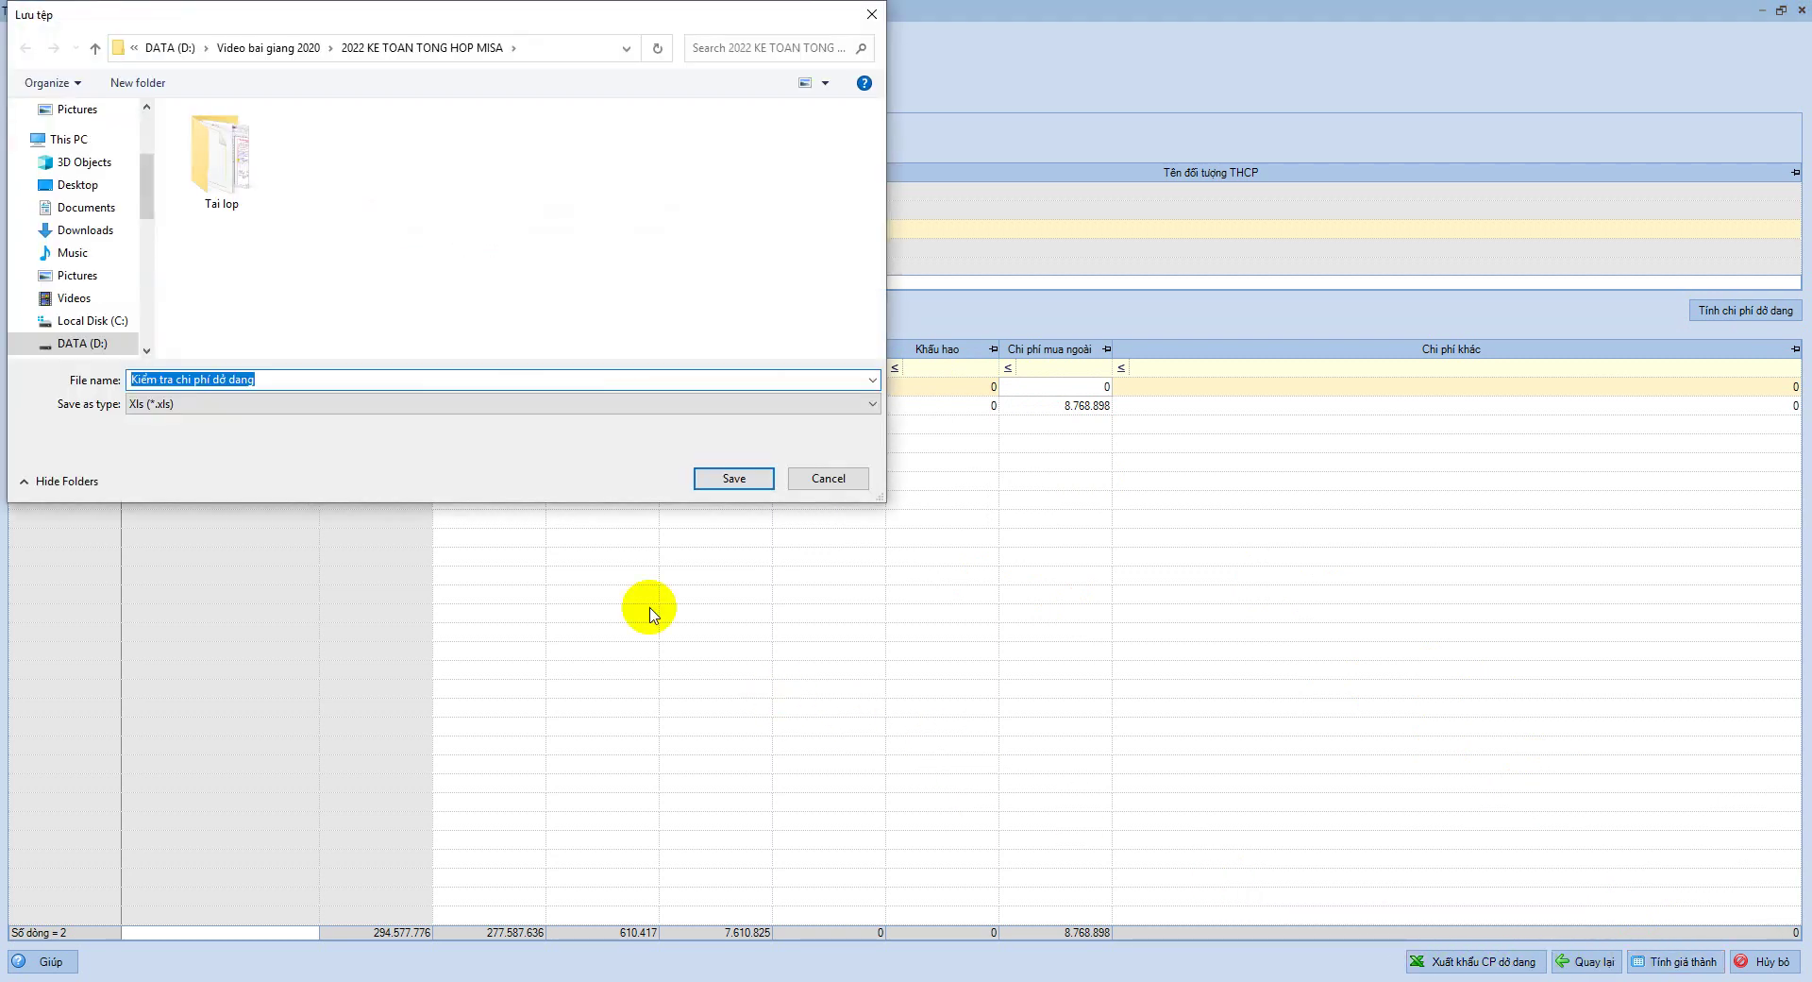
click(75, 184)
click(737, 478)
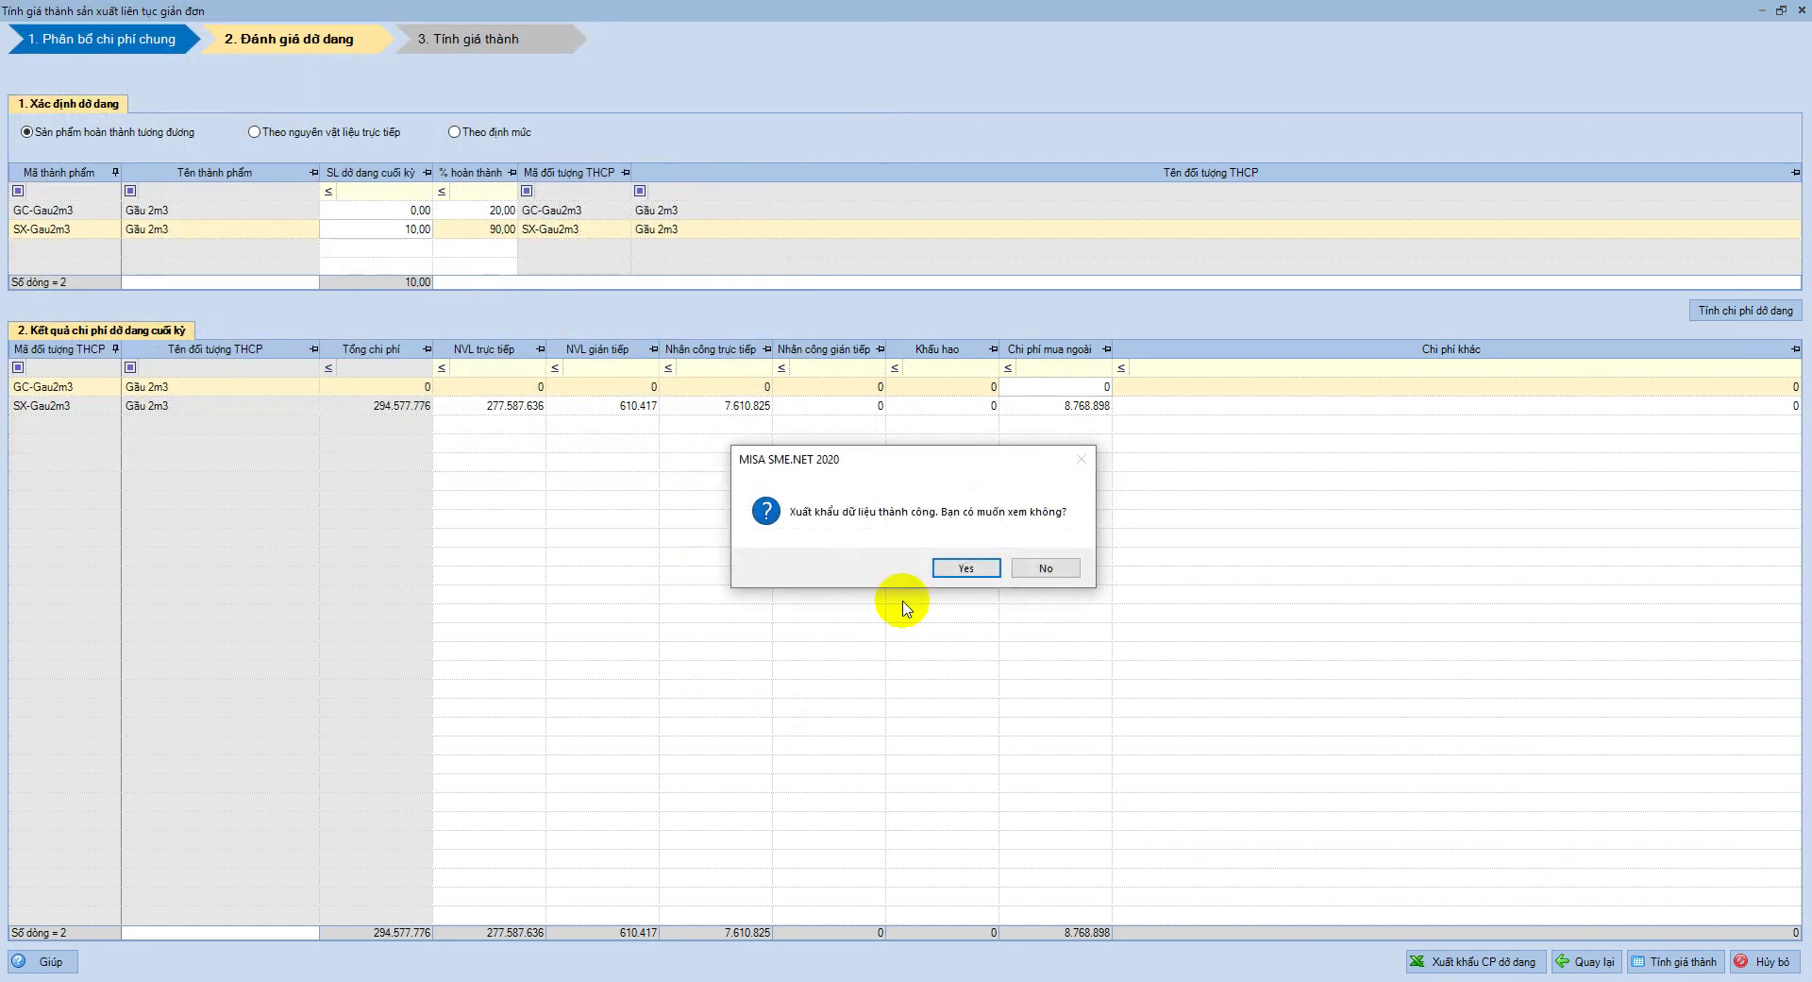
click(965, 568)
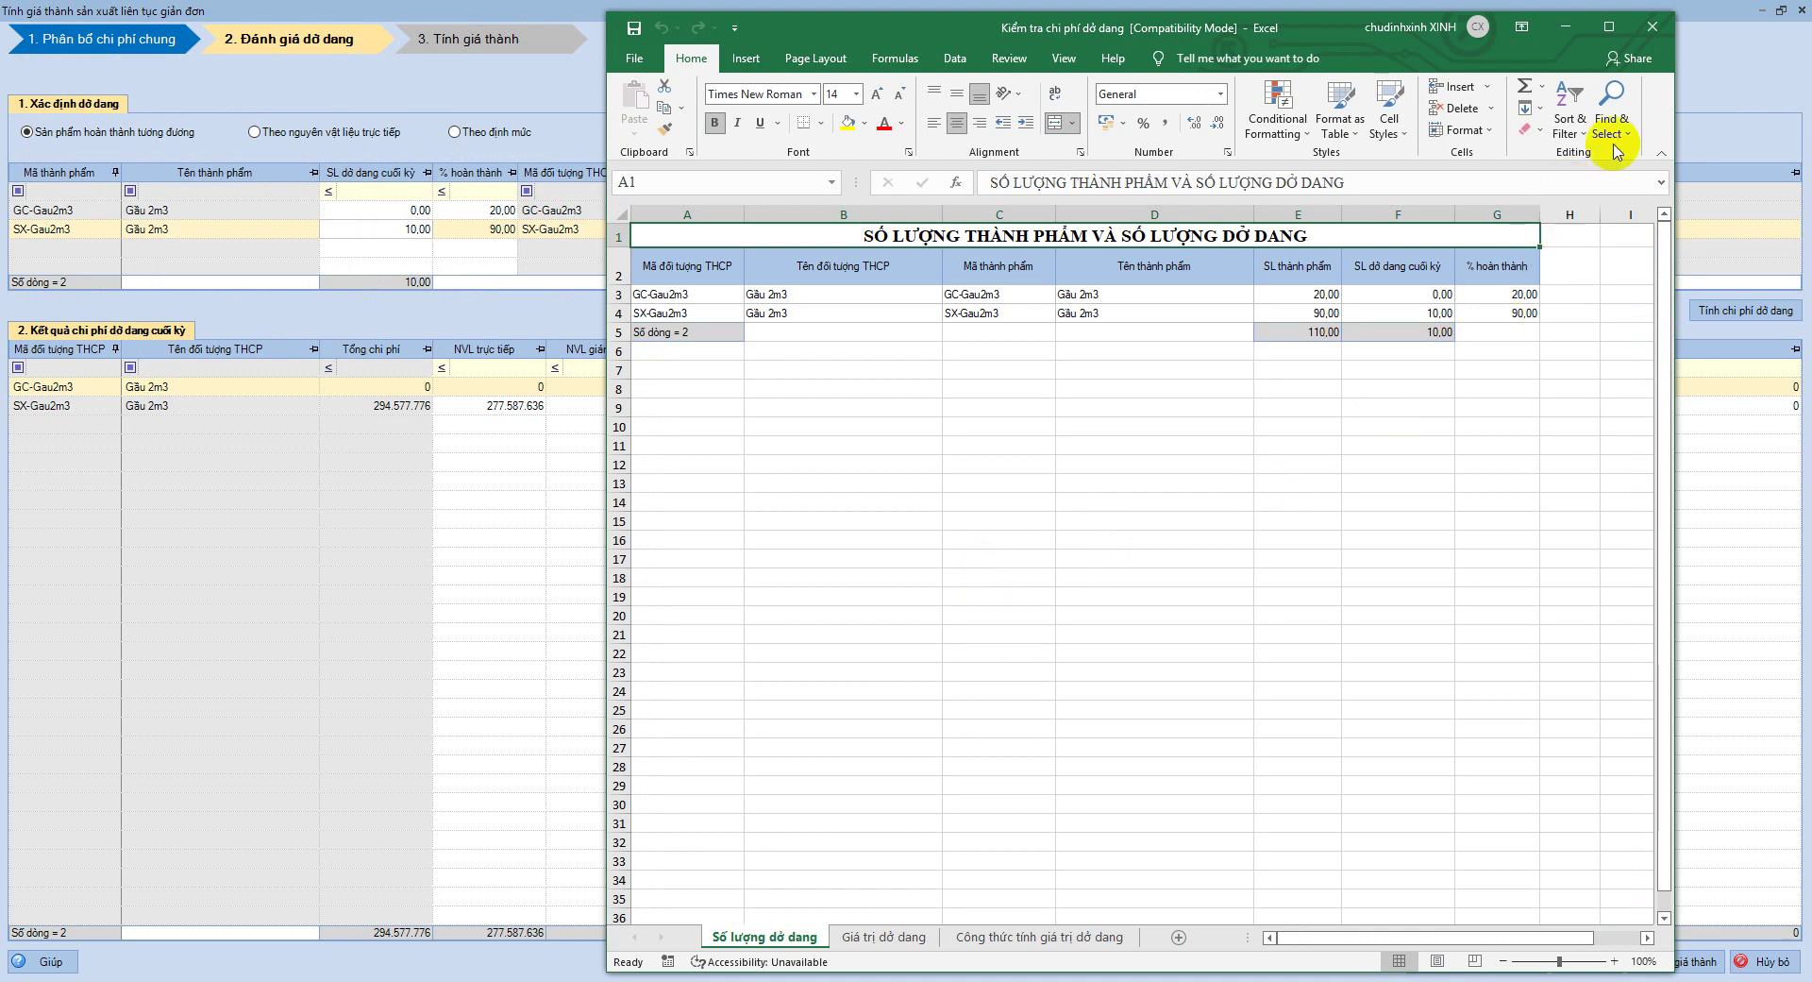
Close the exported workbook, then calculate the product costs and update the warehouse receipt prices from them
click(1652, 26)
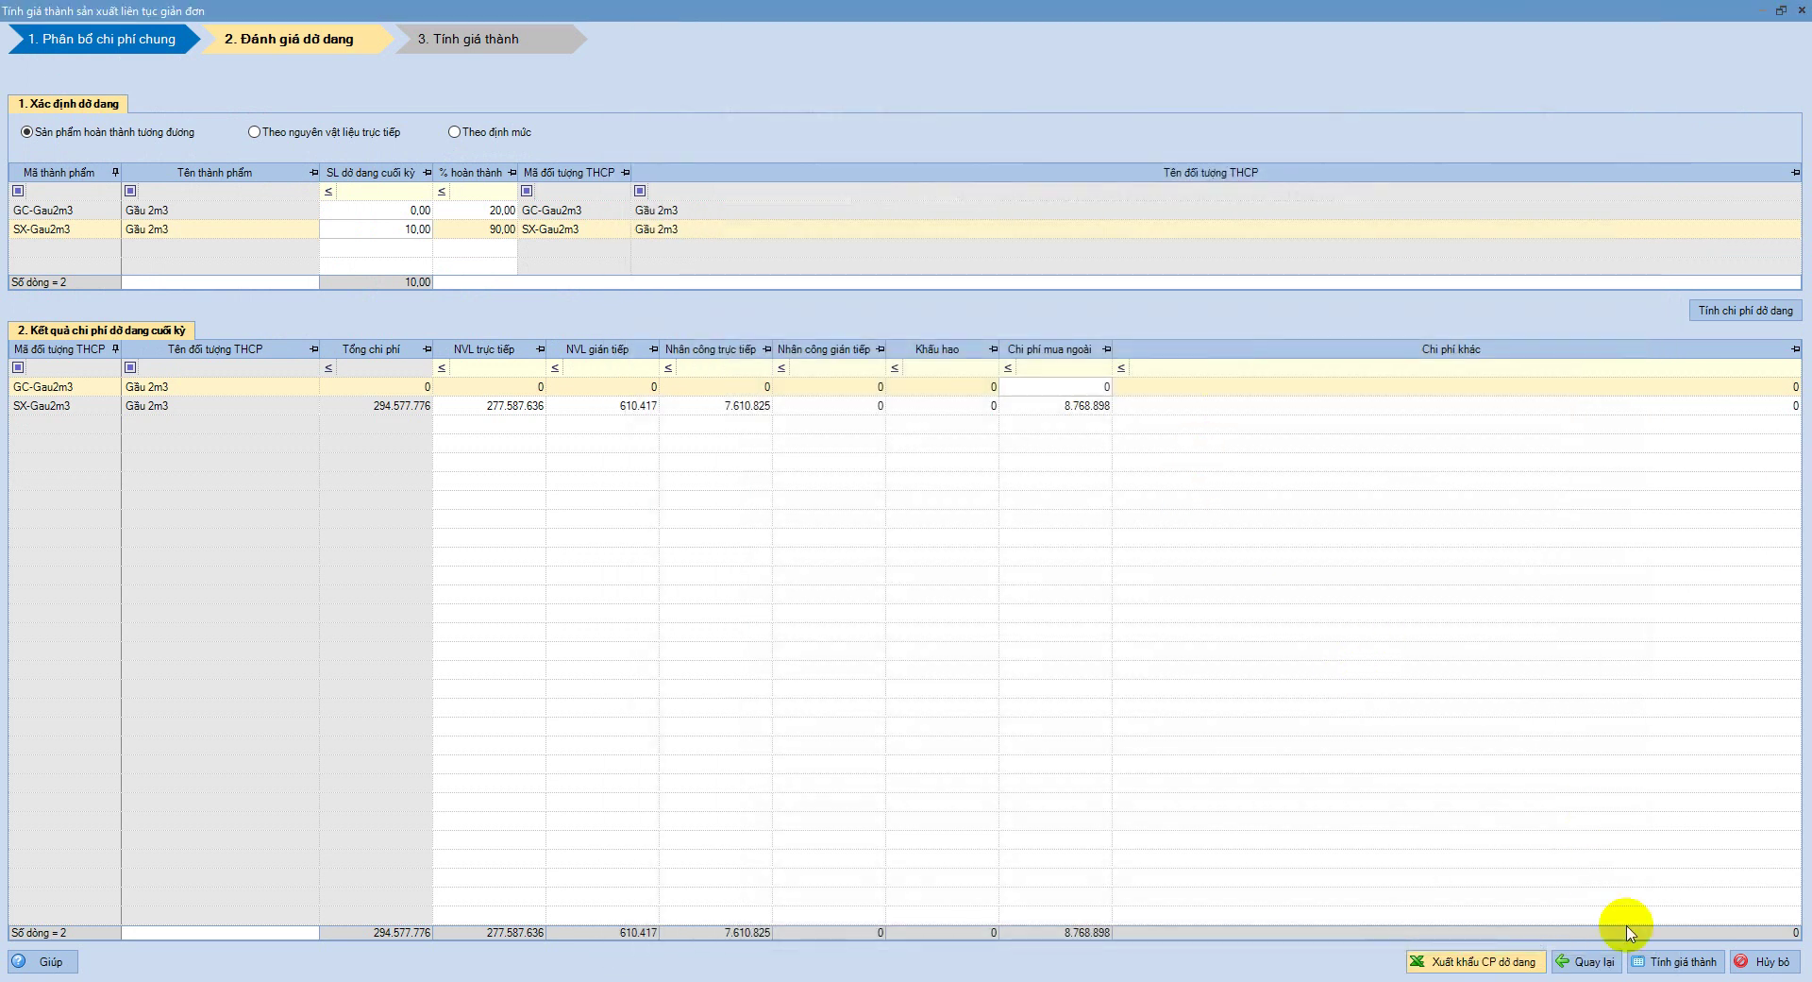
click(1671, 959)
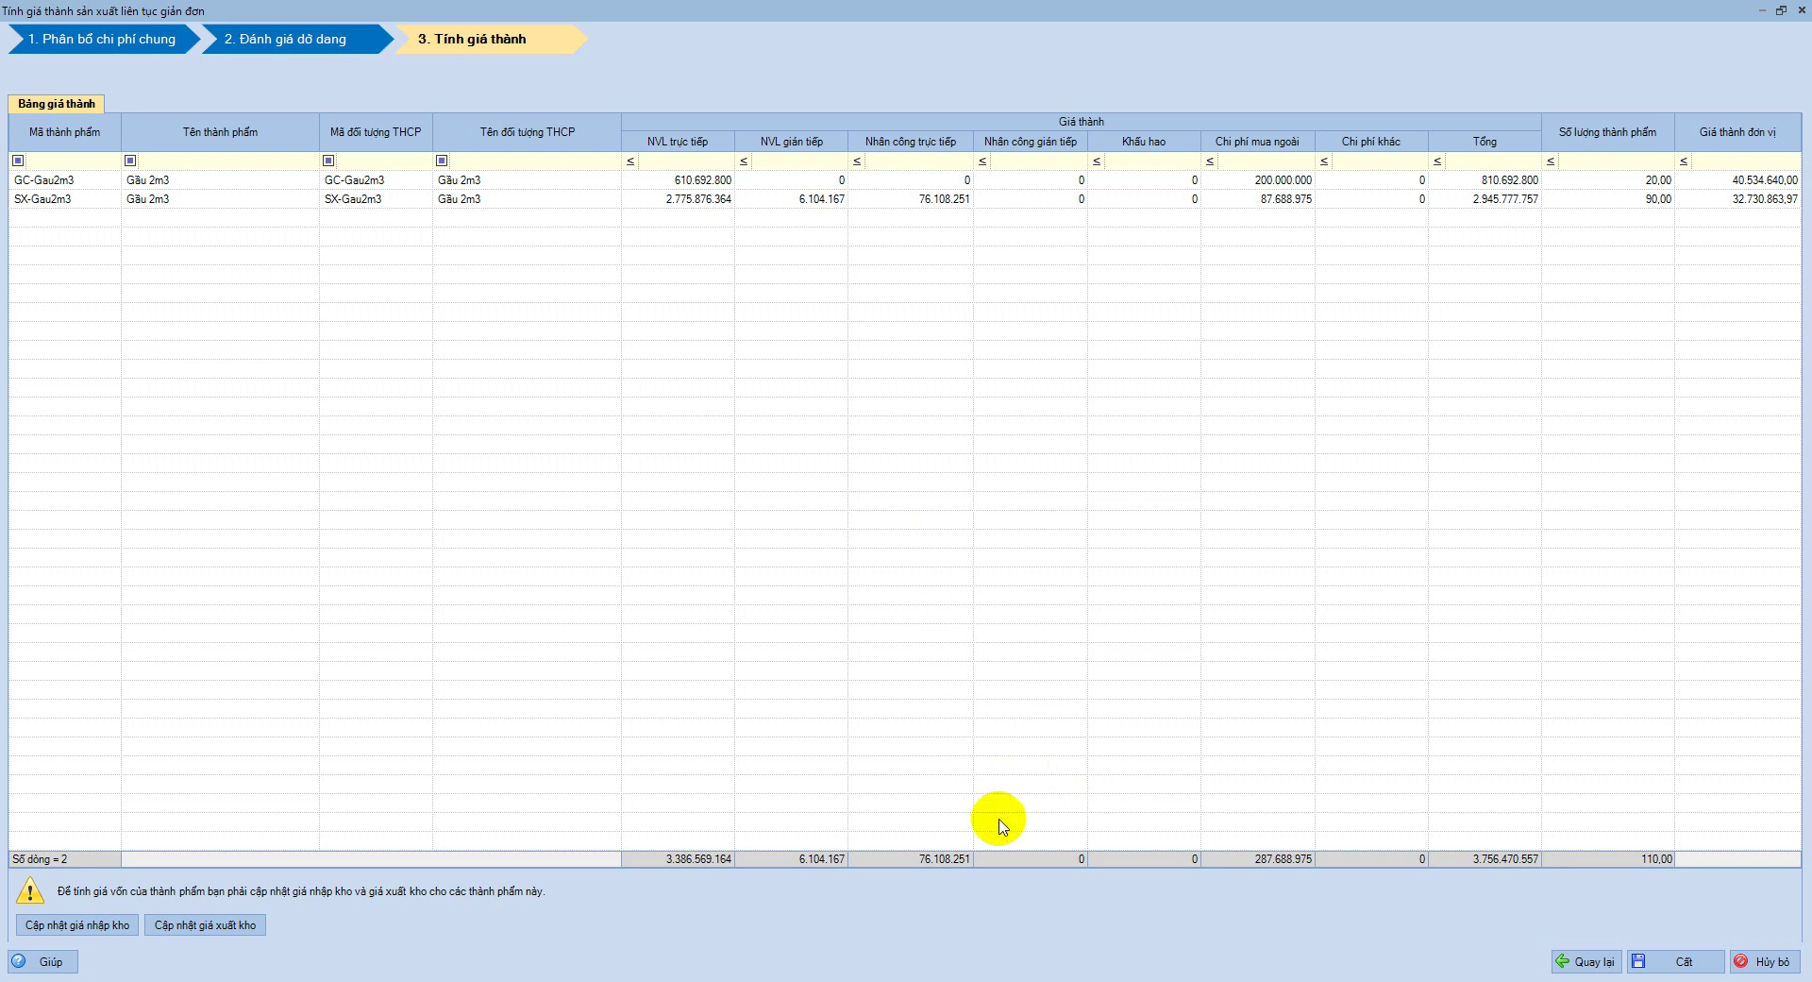
click(87, 924)
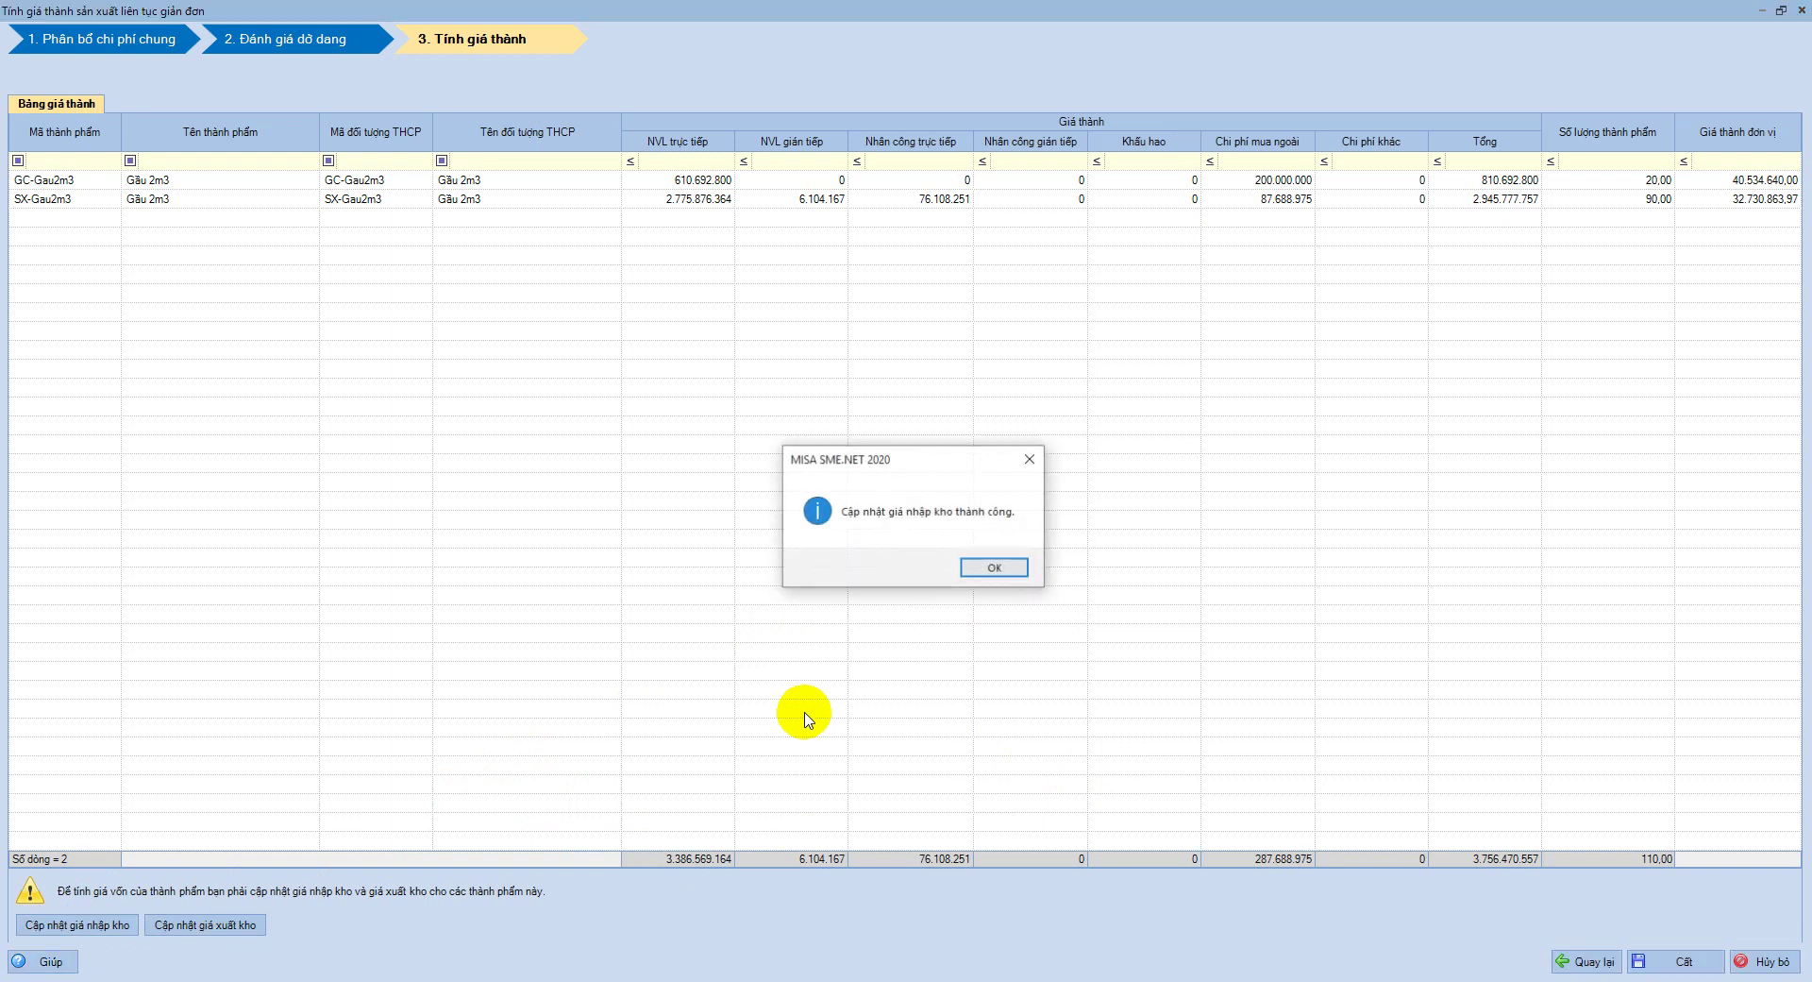
click(994, 568)
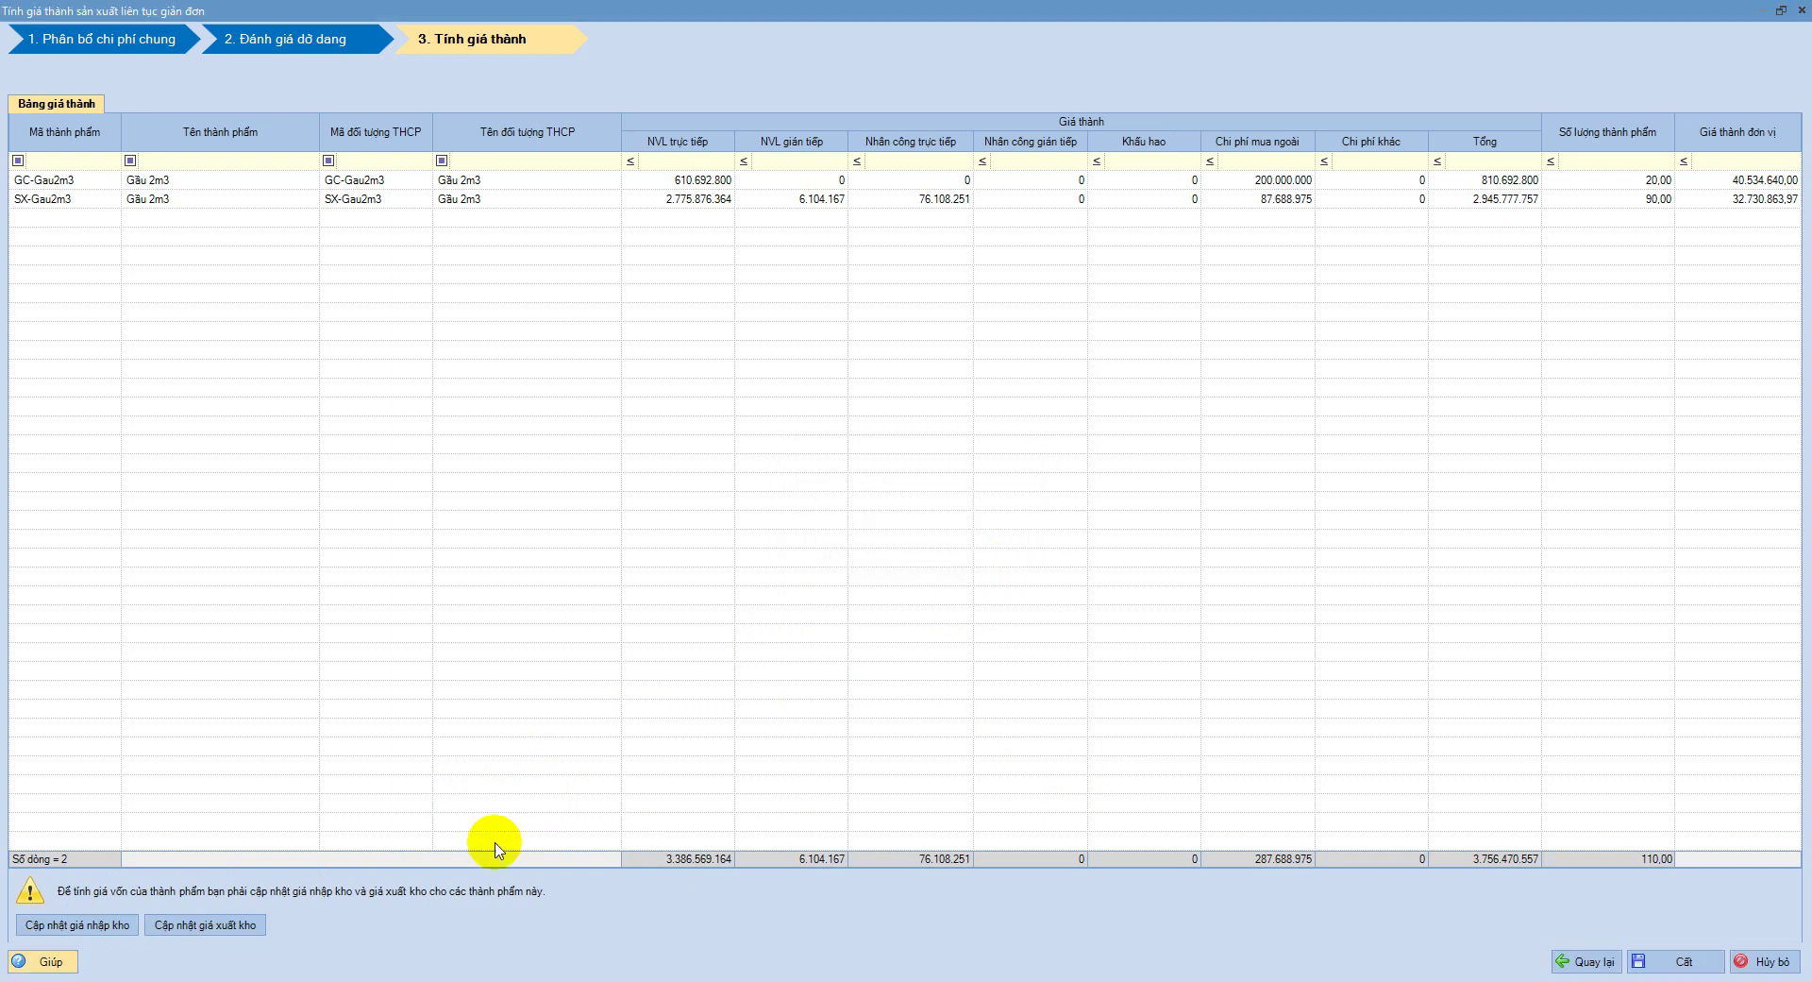
Update the warehouse issue prices of the finished products and save the February costing
click(209, 926)
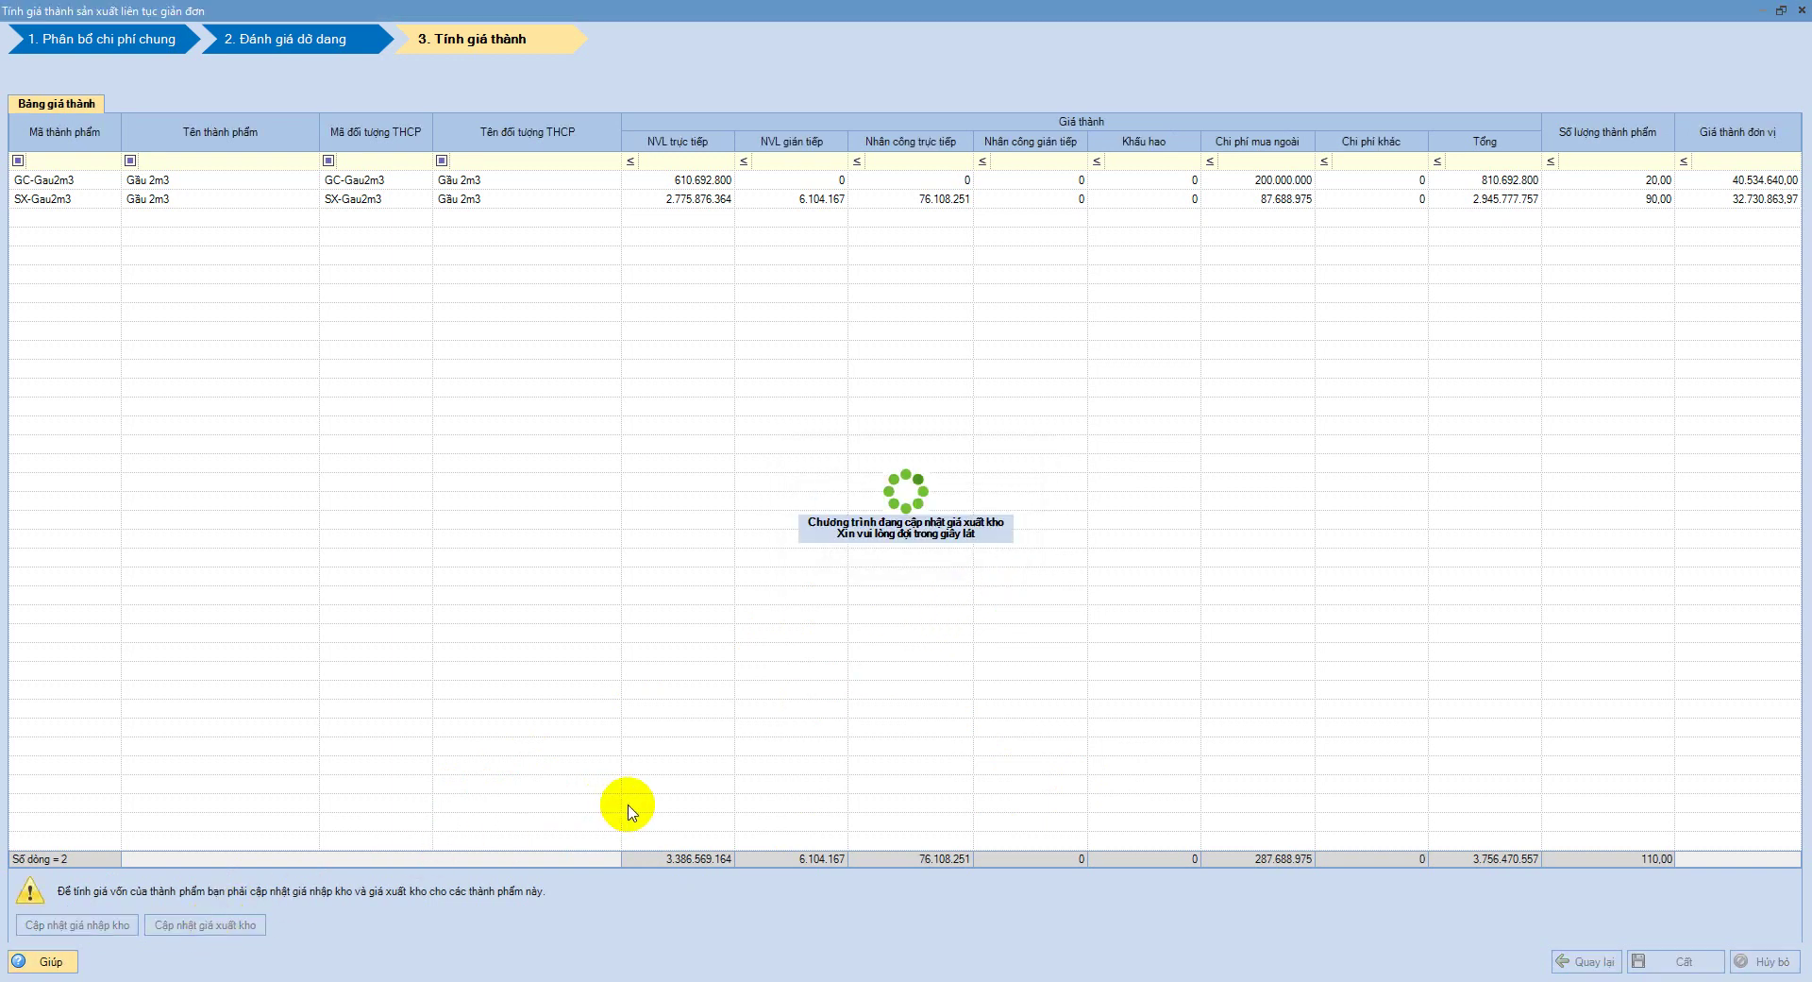
click(993, 567)
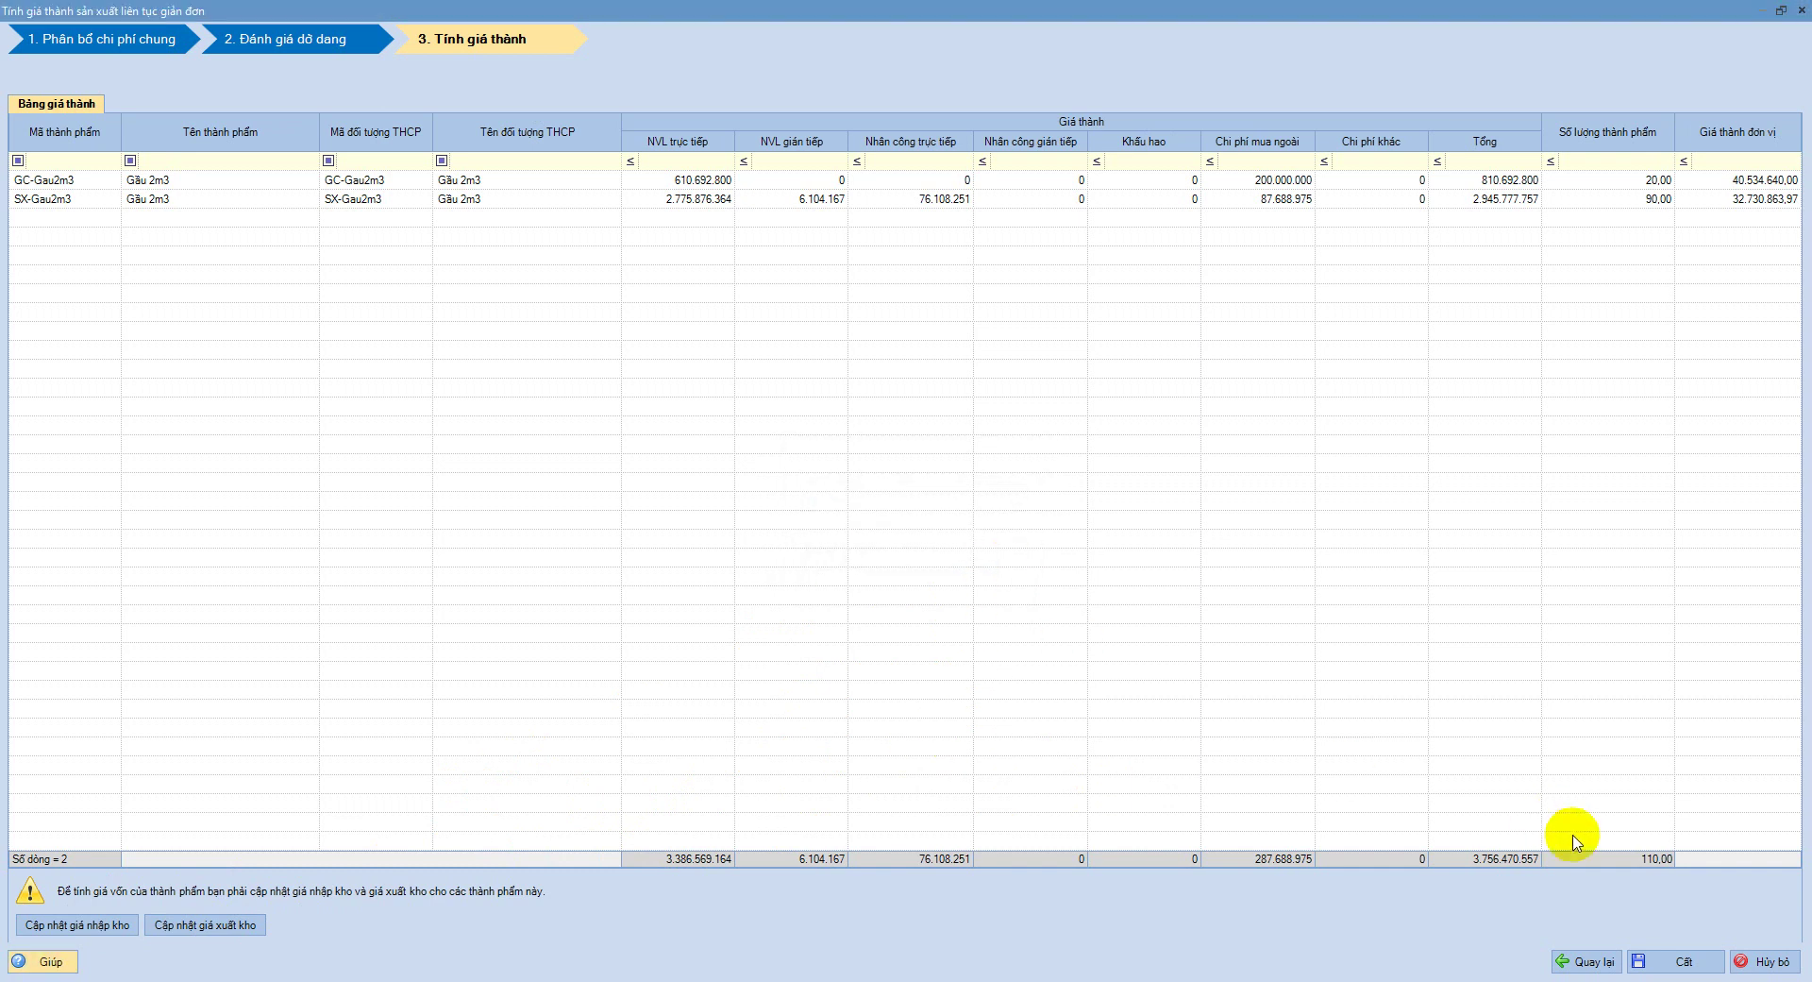
click(1648, 958)
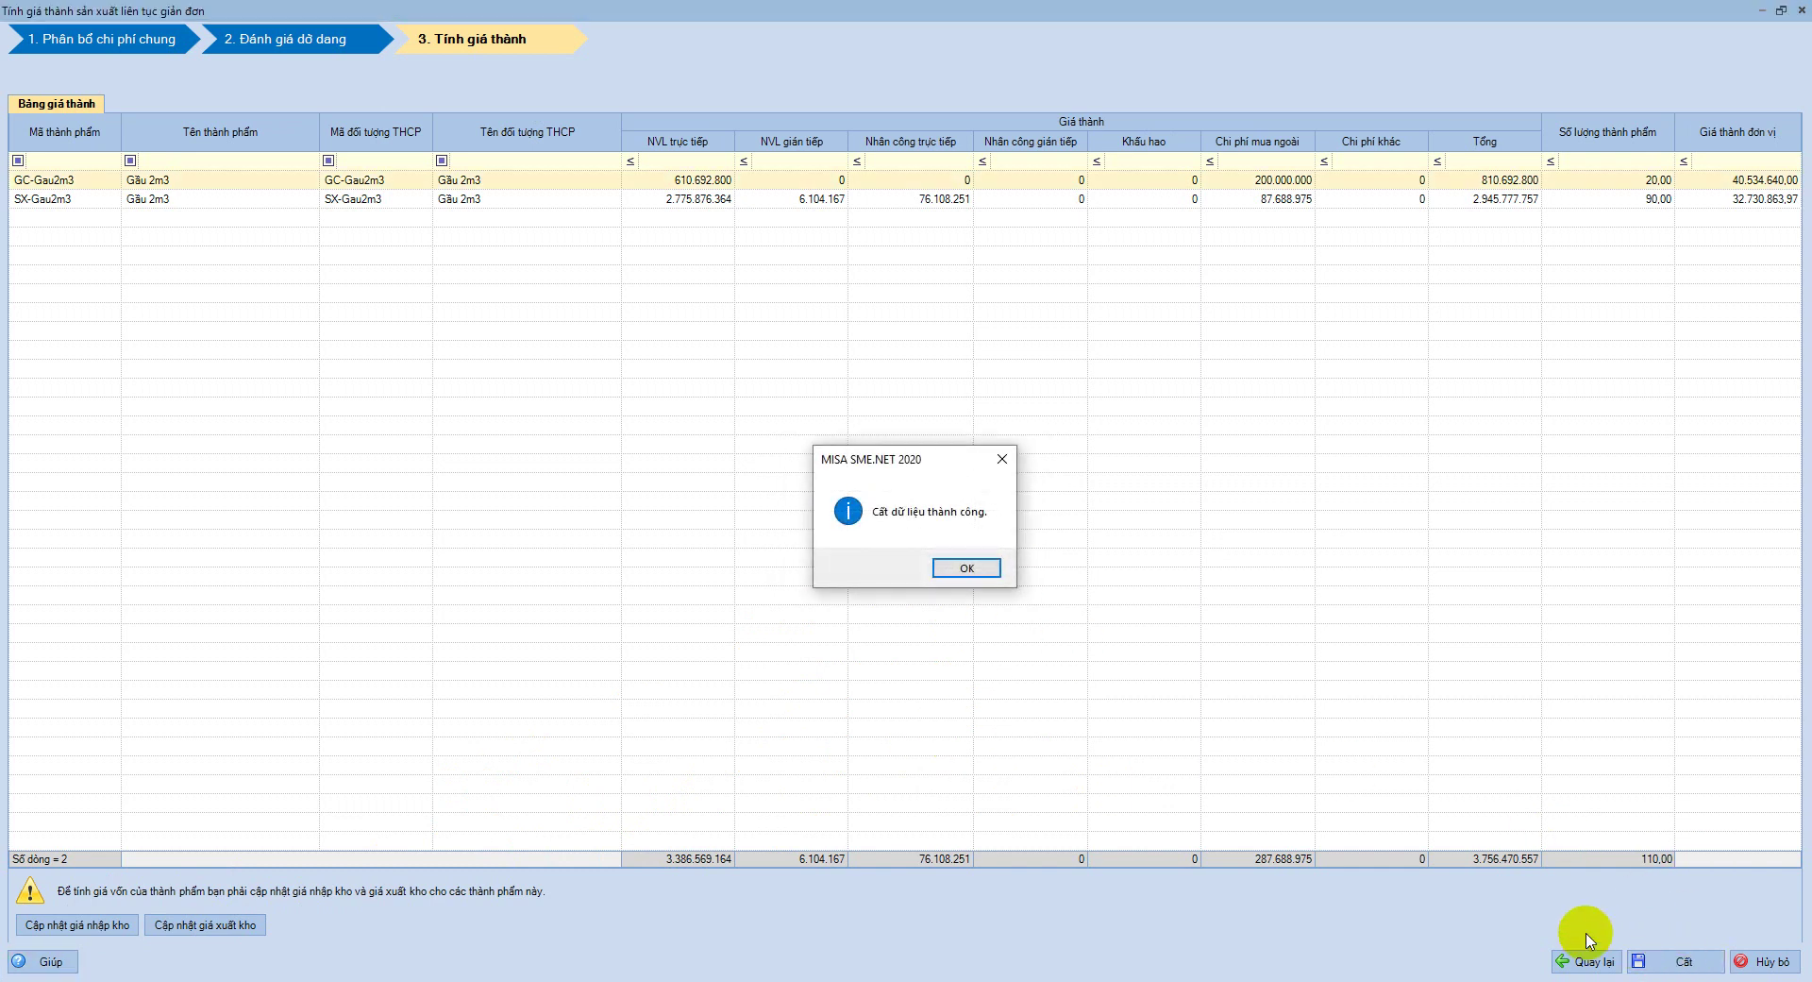
click(983, 568)
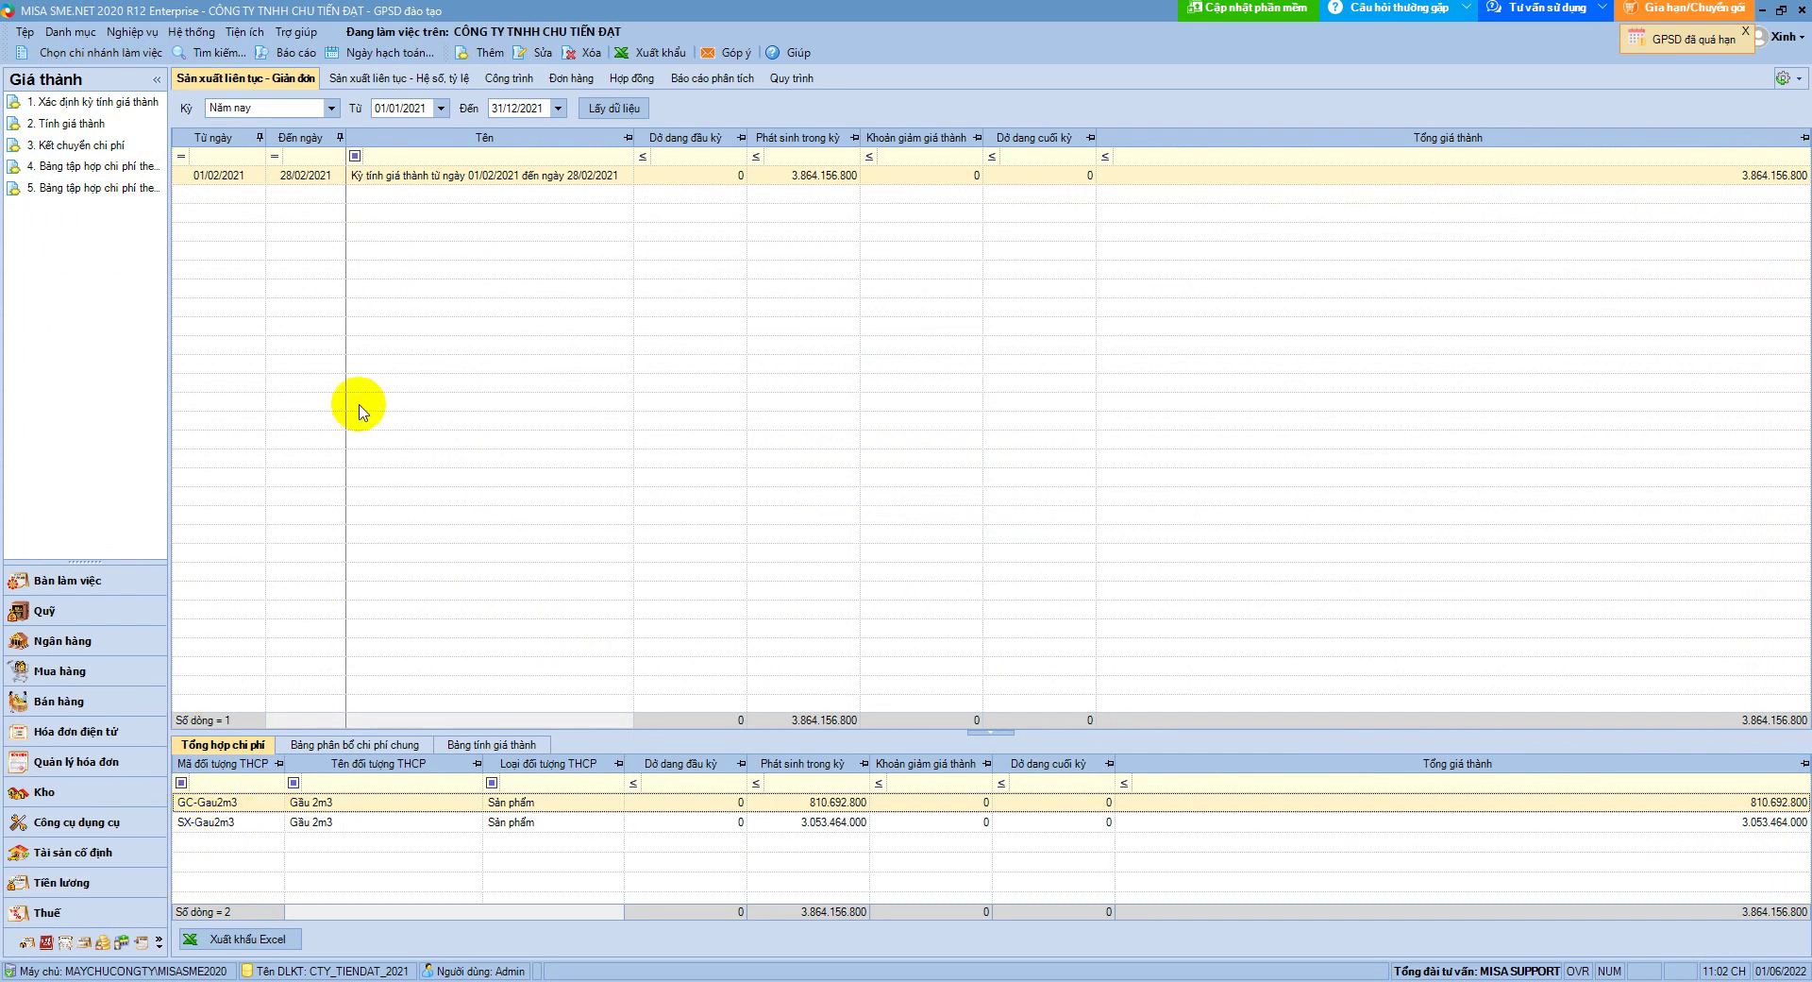
Compare the finished-product warehouse receipts NK00008 and NK00009, including their quantities and unit costs
click(66, 796)
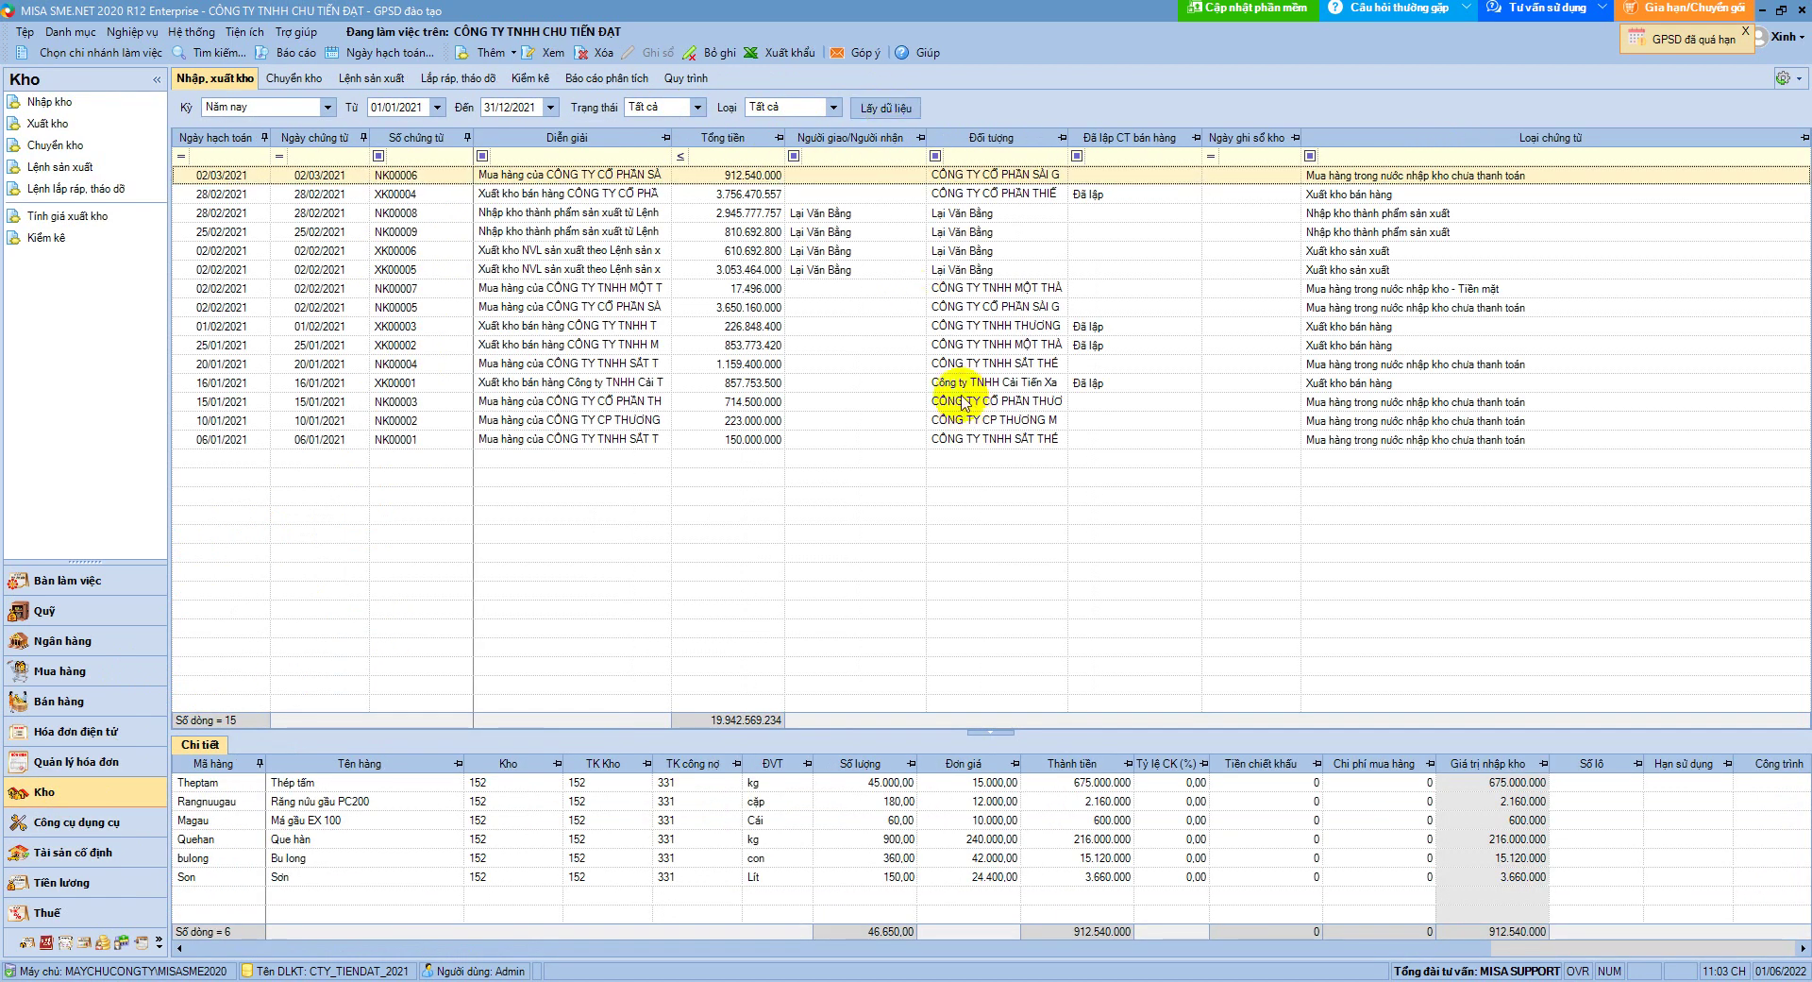
click(625, 233)
click(737, 216)
click(739, 227)
click(741, 217)
click(741, 226)
click(740, 216)
click(744, 236)
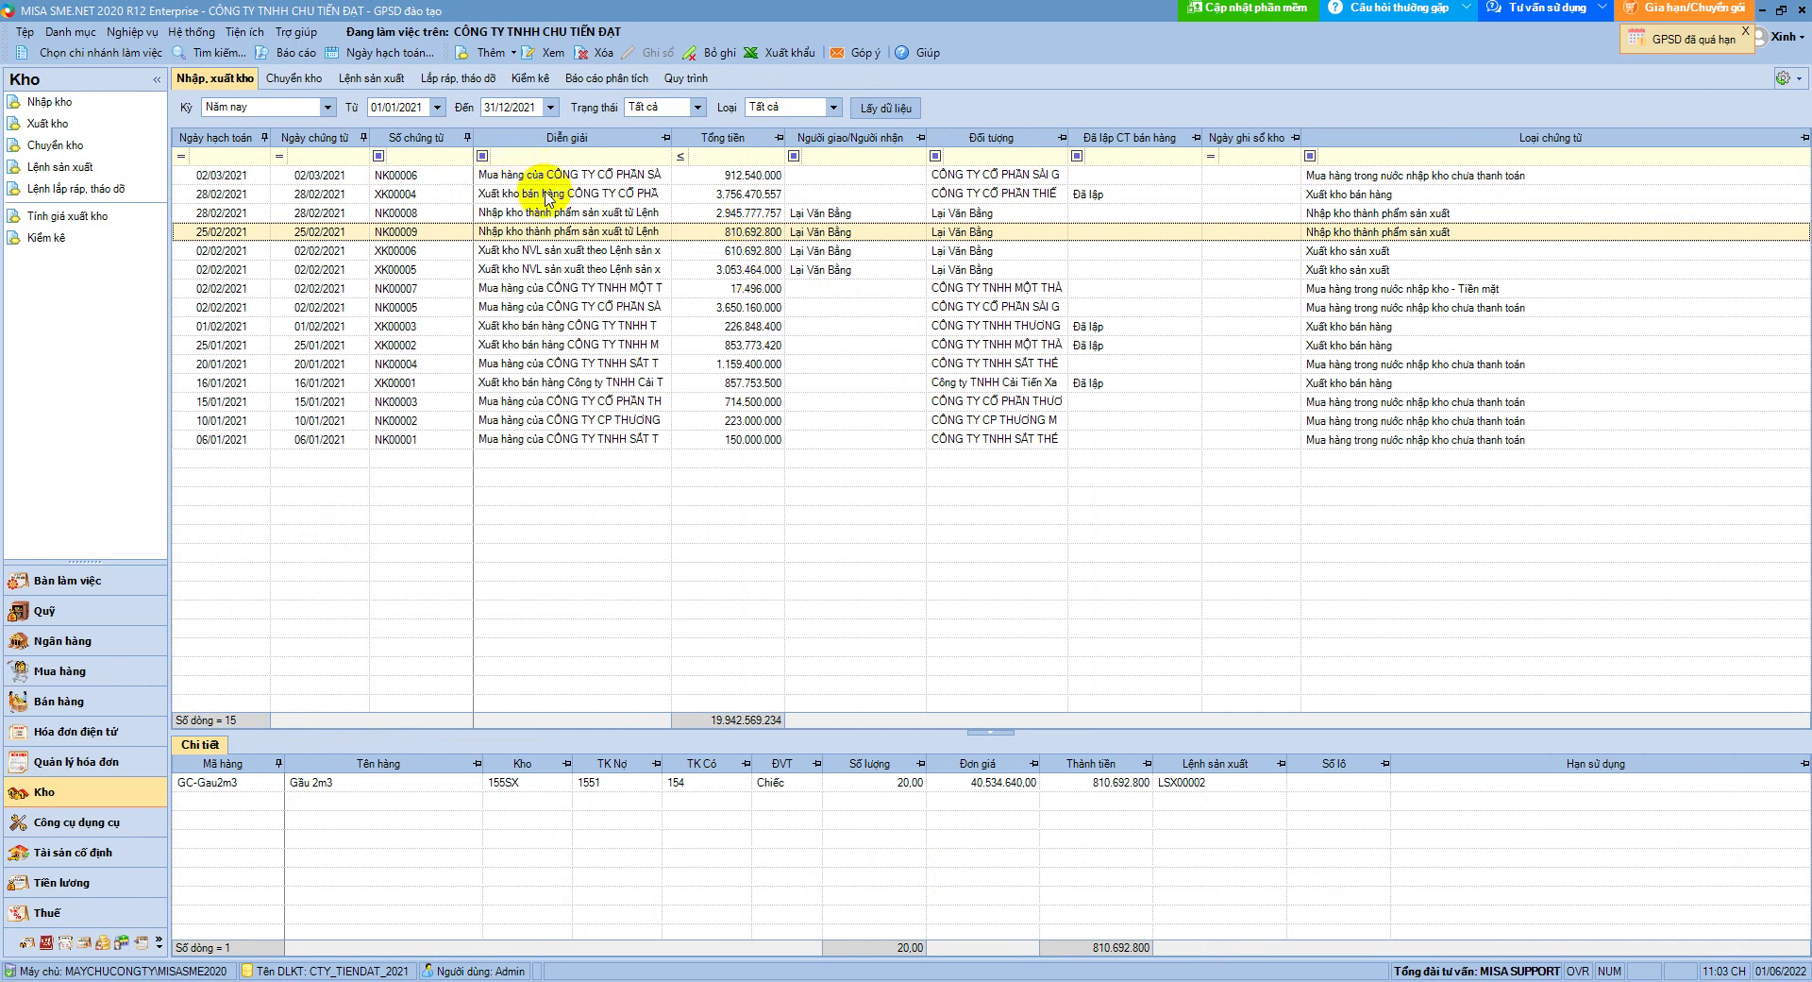
View the Bảng cân đối tài khoản for Tháng 2 at account level 3 with Hiển thị số dư 2 bên enabled
click(292, 54)
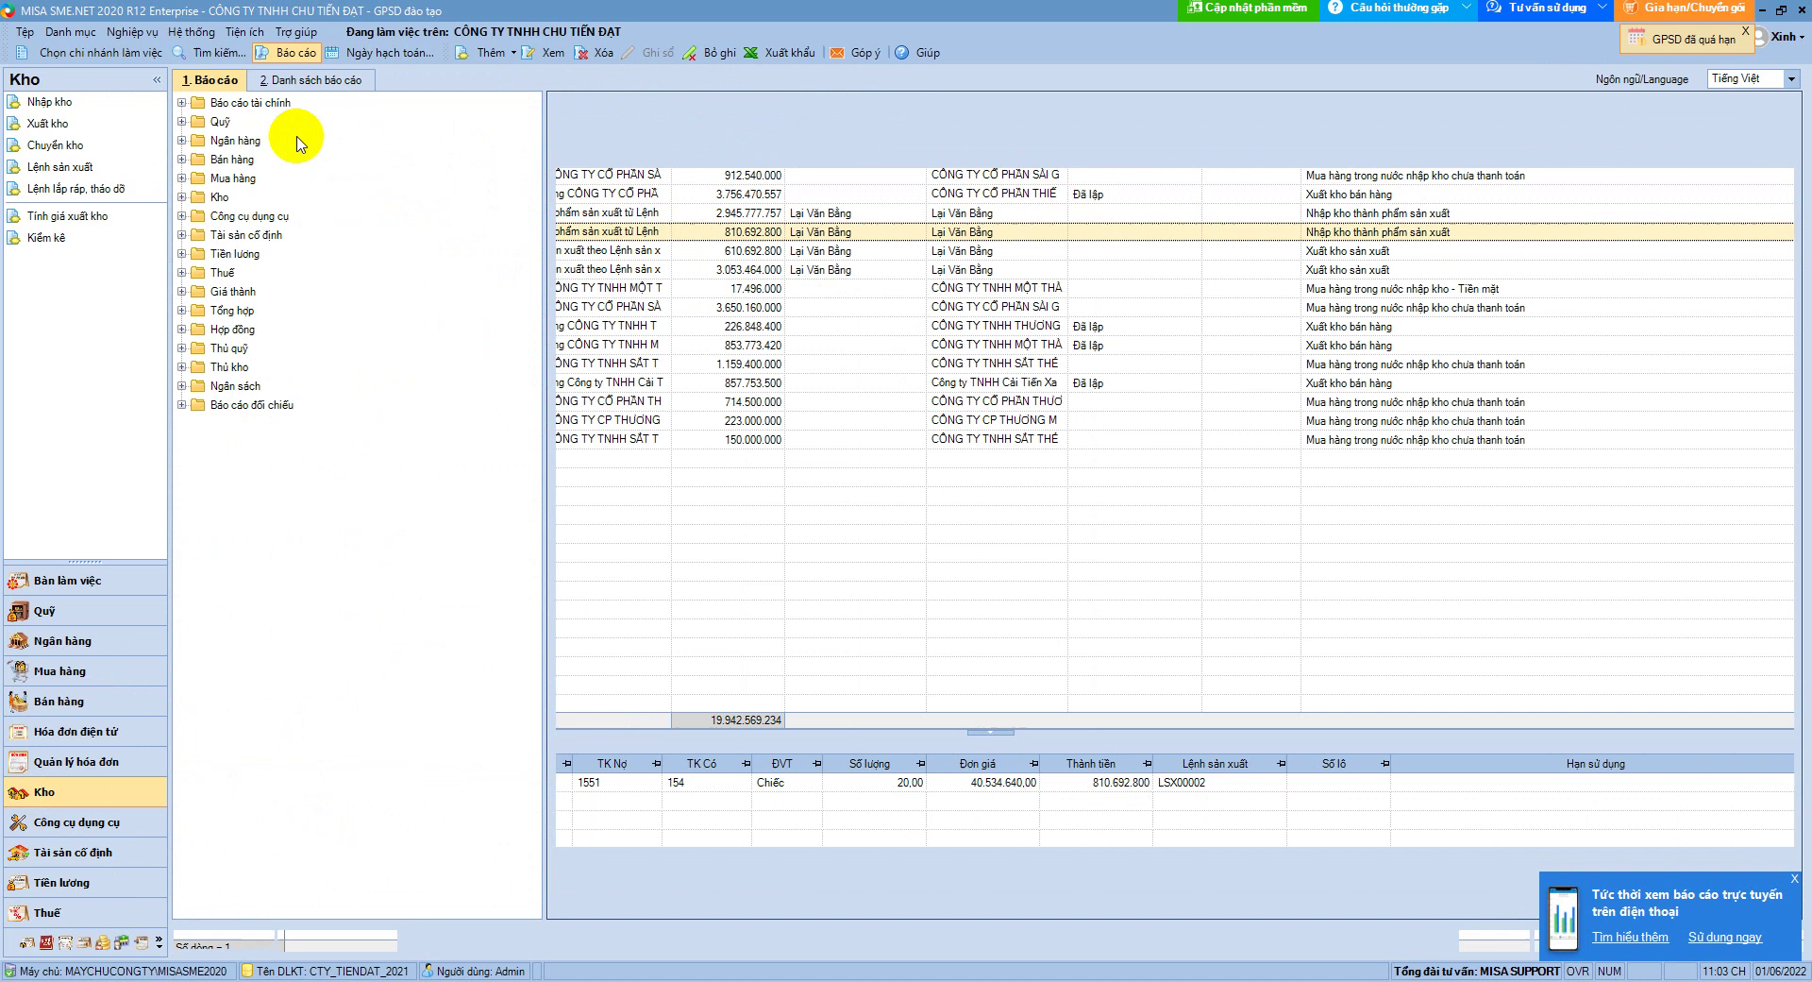
click(182, 103)
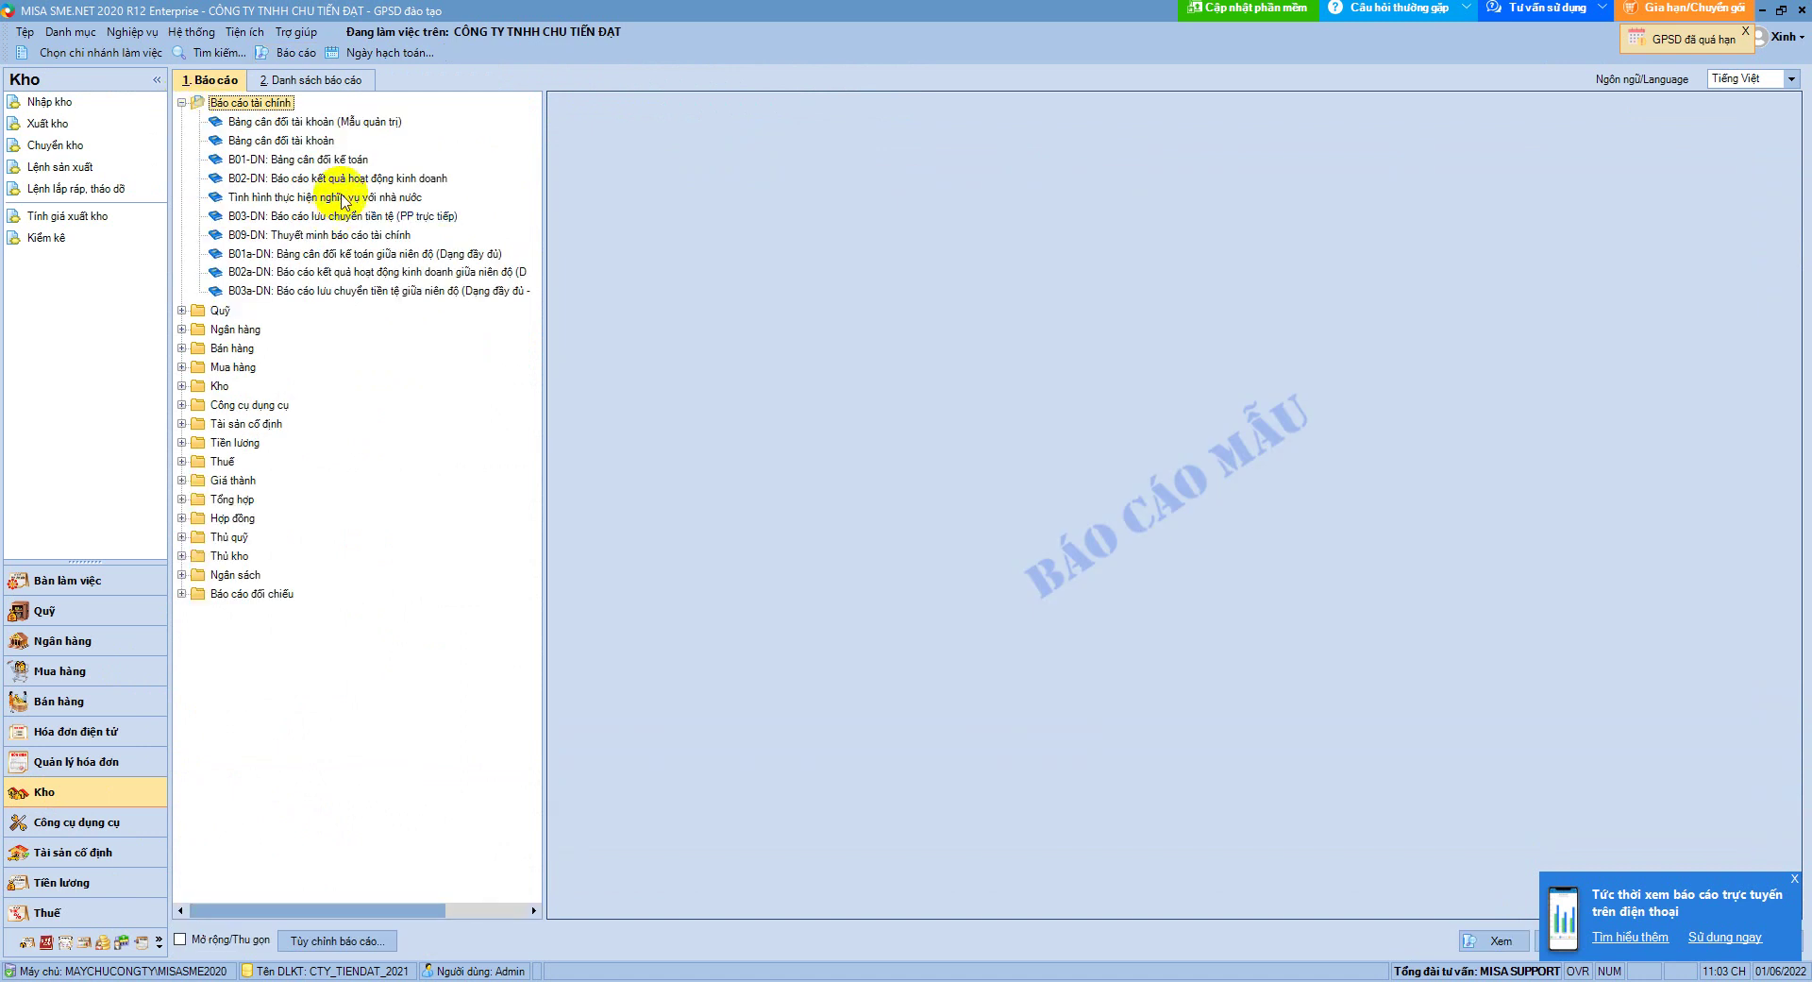
click(309, 140)
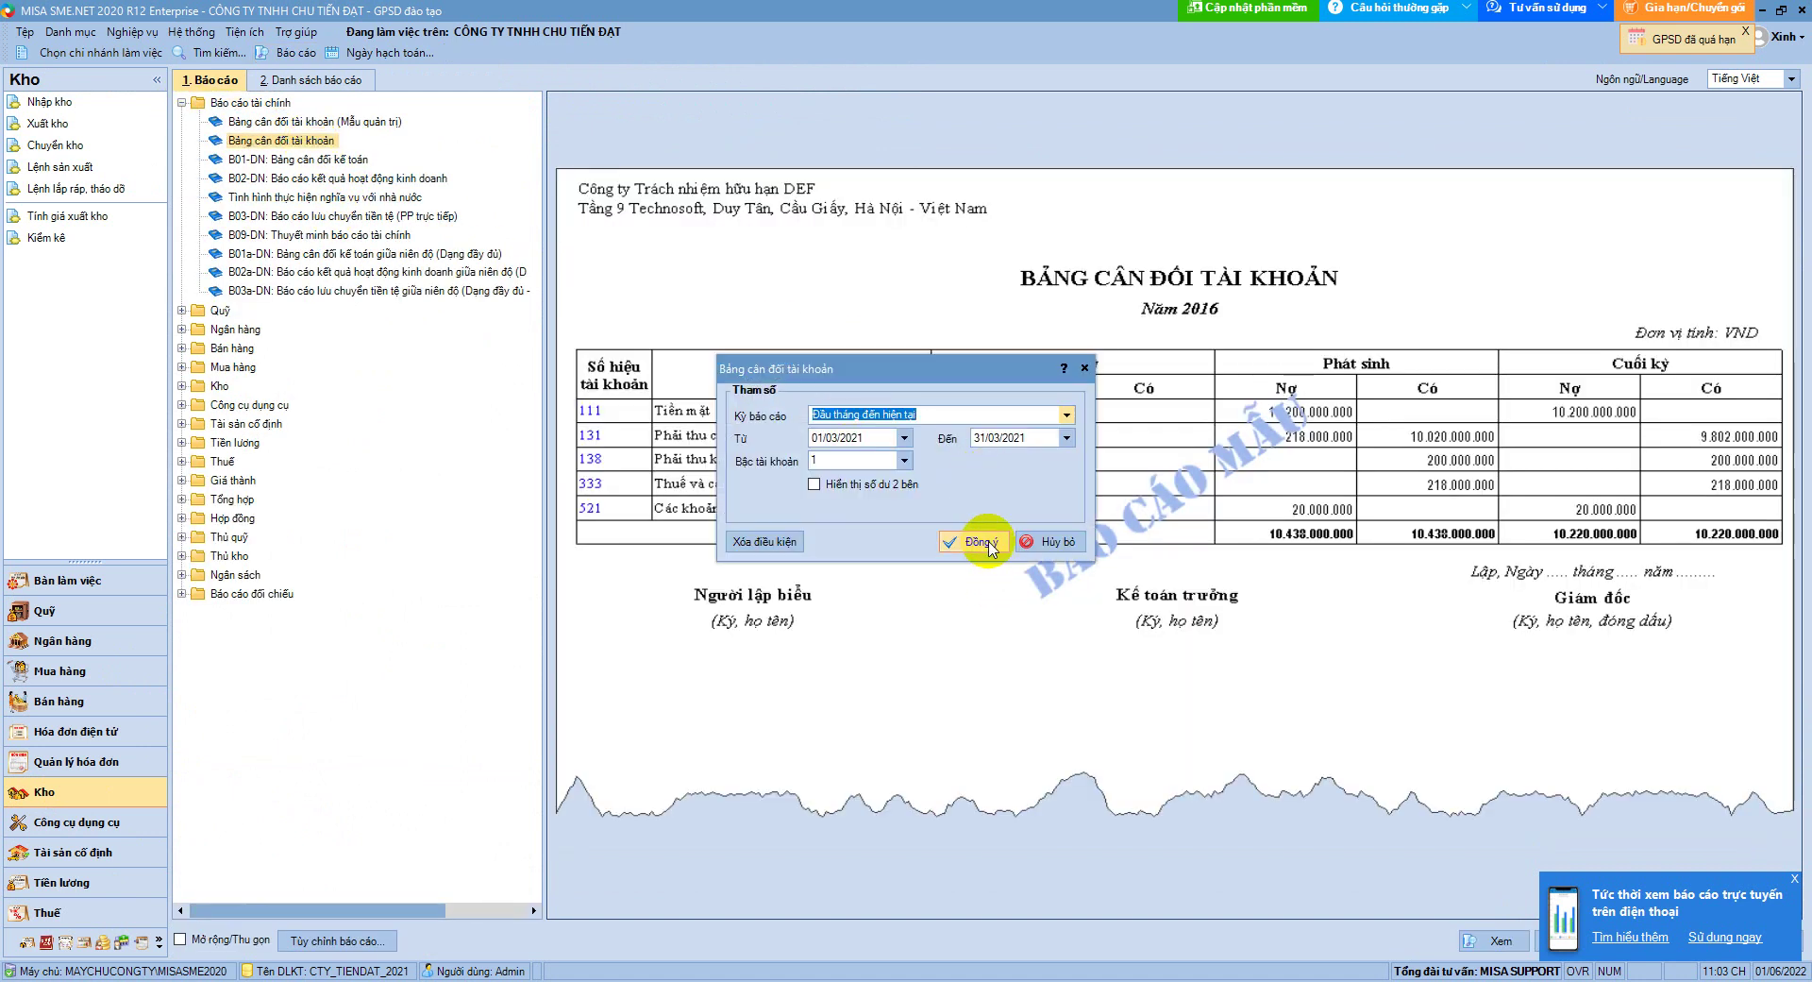
click(1068, 416)
scroll(849, 458, down, 3)
scroll(854, 463, up, 2)
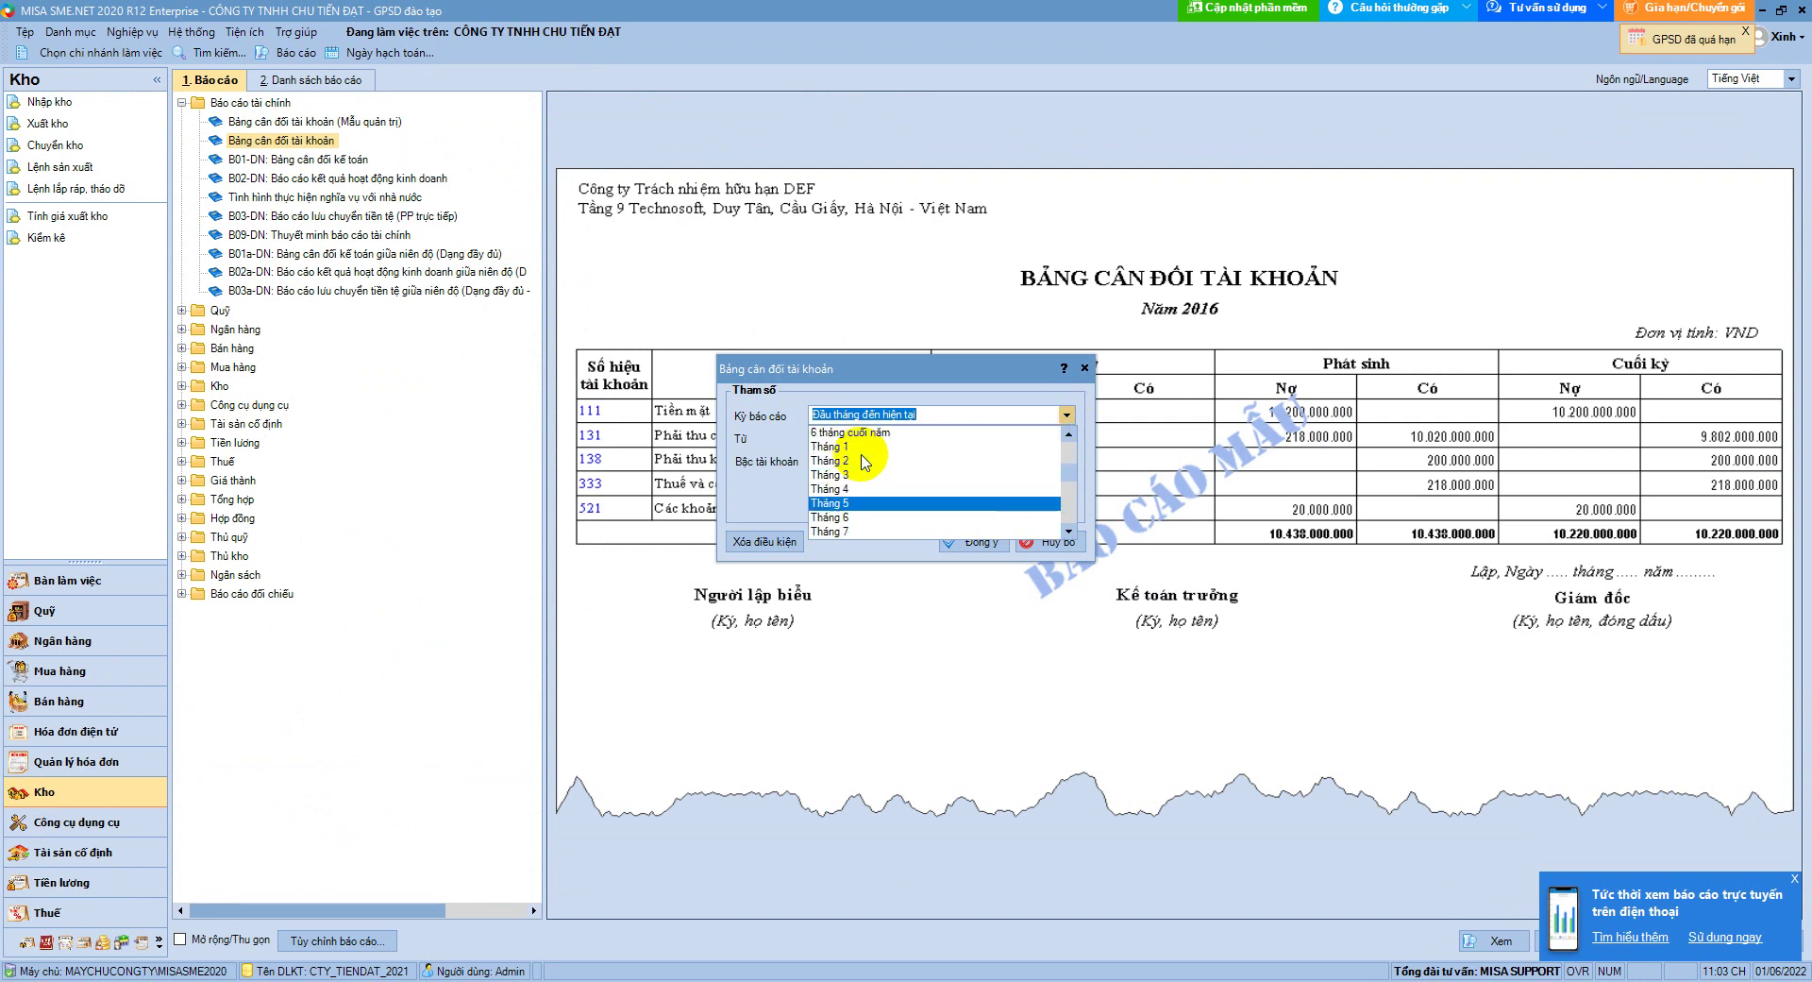
click(850, 461)
click(906, 463)
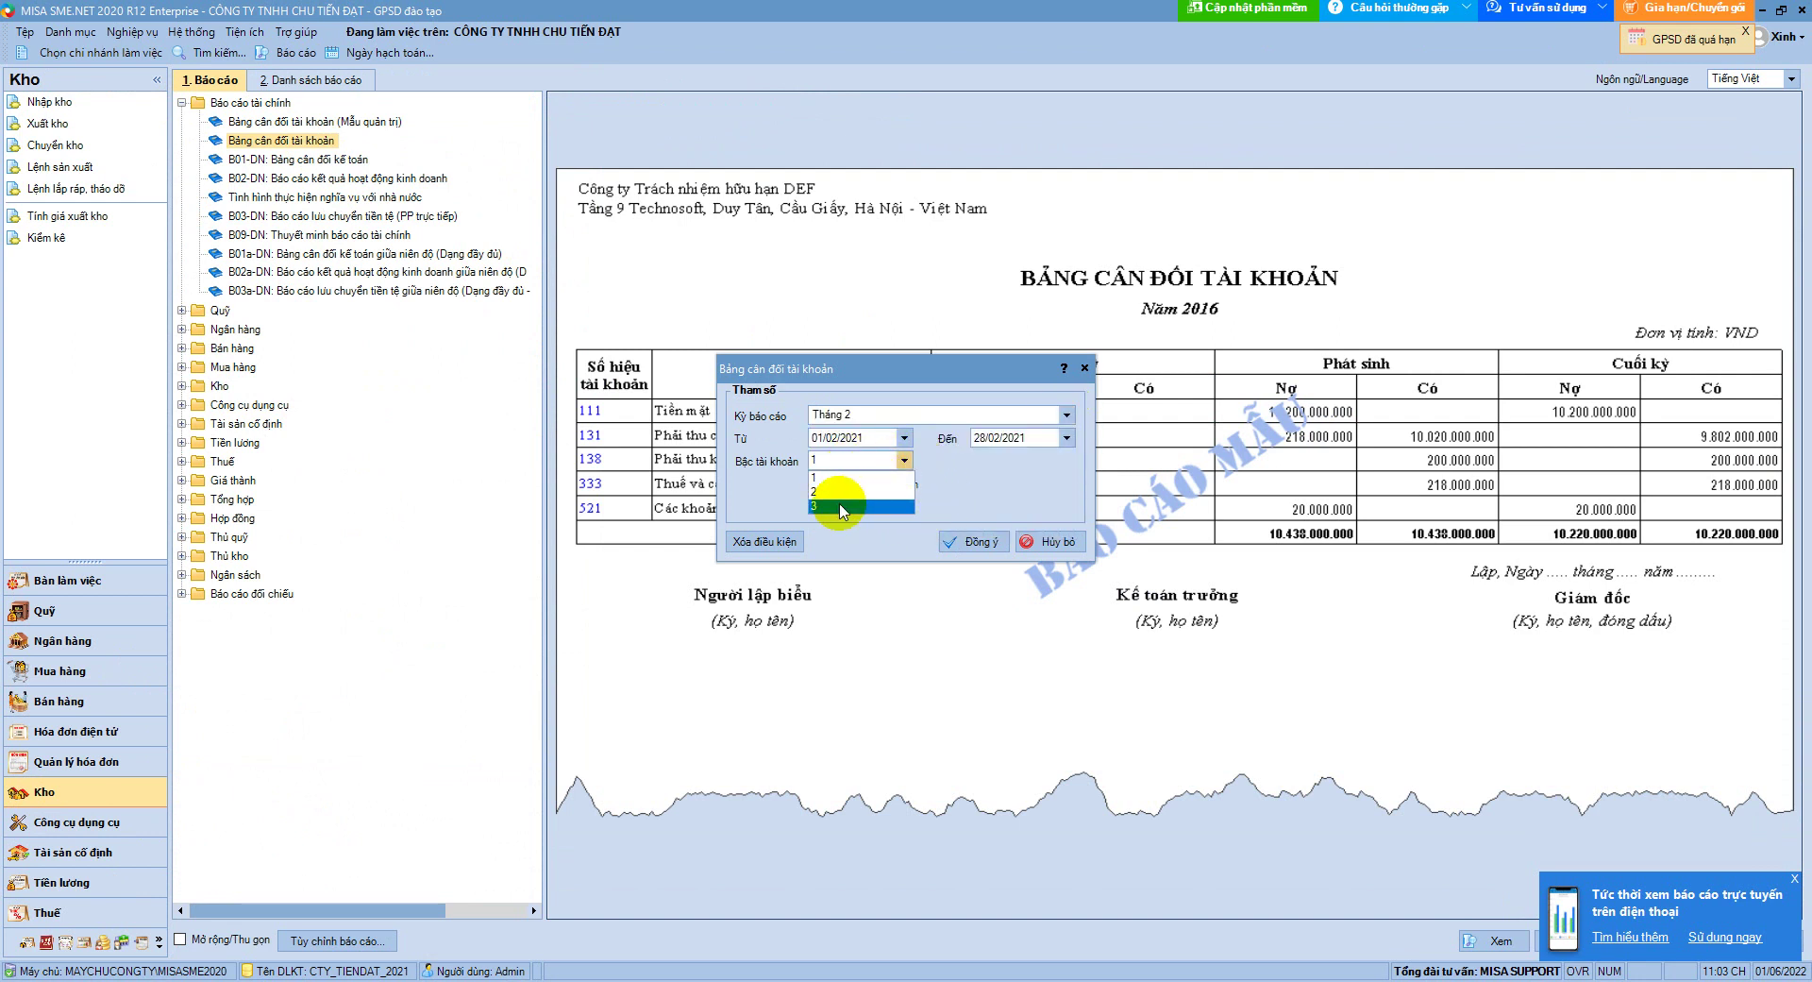
click(862, 478)
click(960, 539)
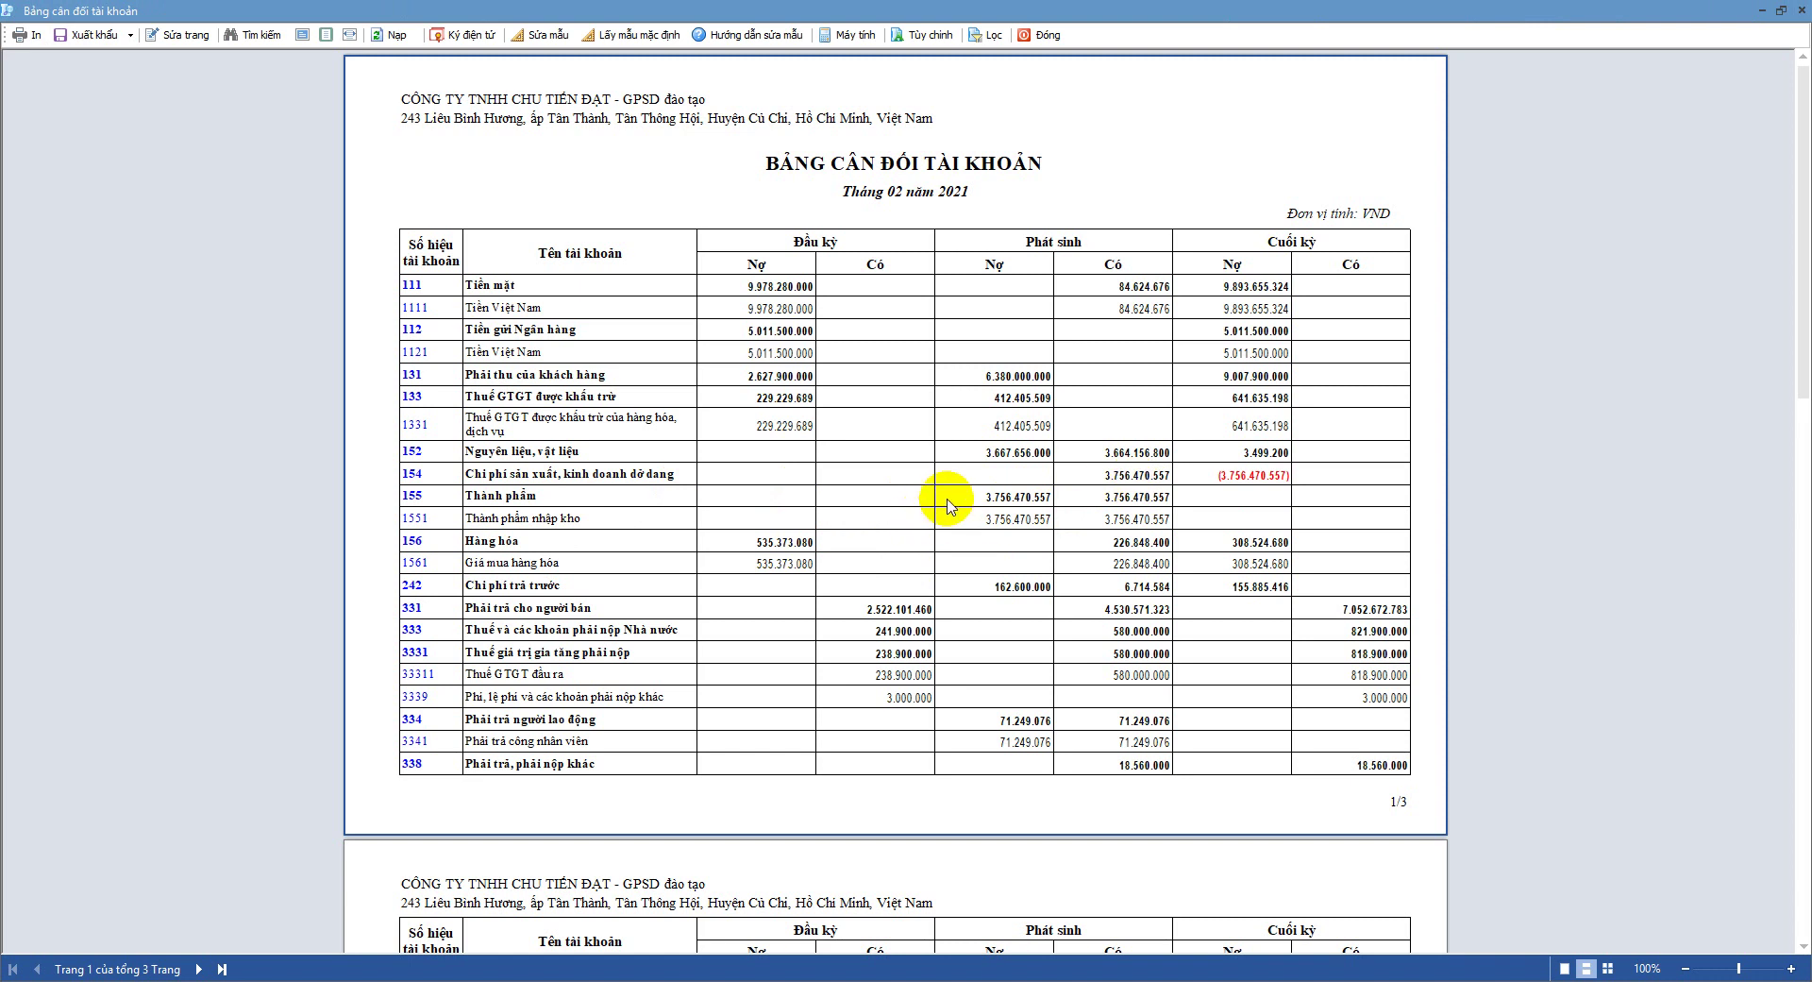
click(1042, 36)
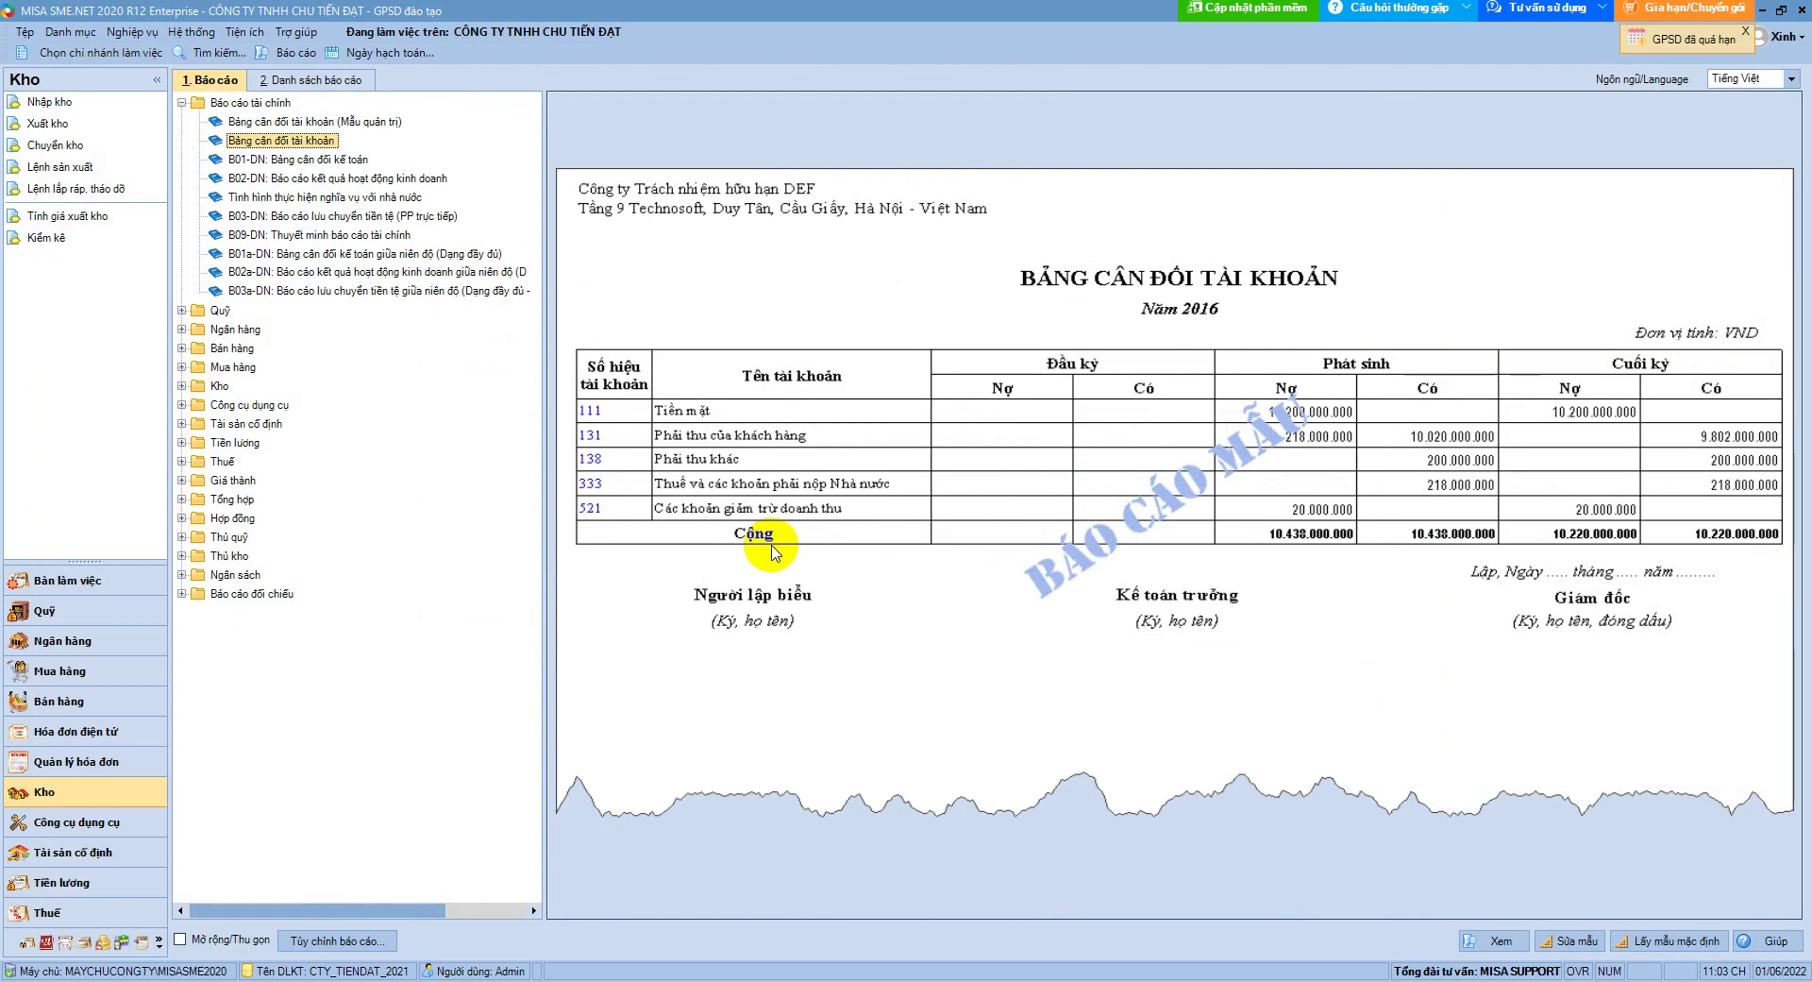
Create the Kết chuyển chi phí voucher for the costing period 01/02/2021 to 28/02/2021 and reload the costing list
click(25, 942)
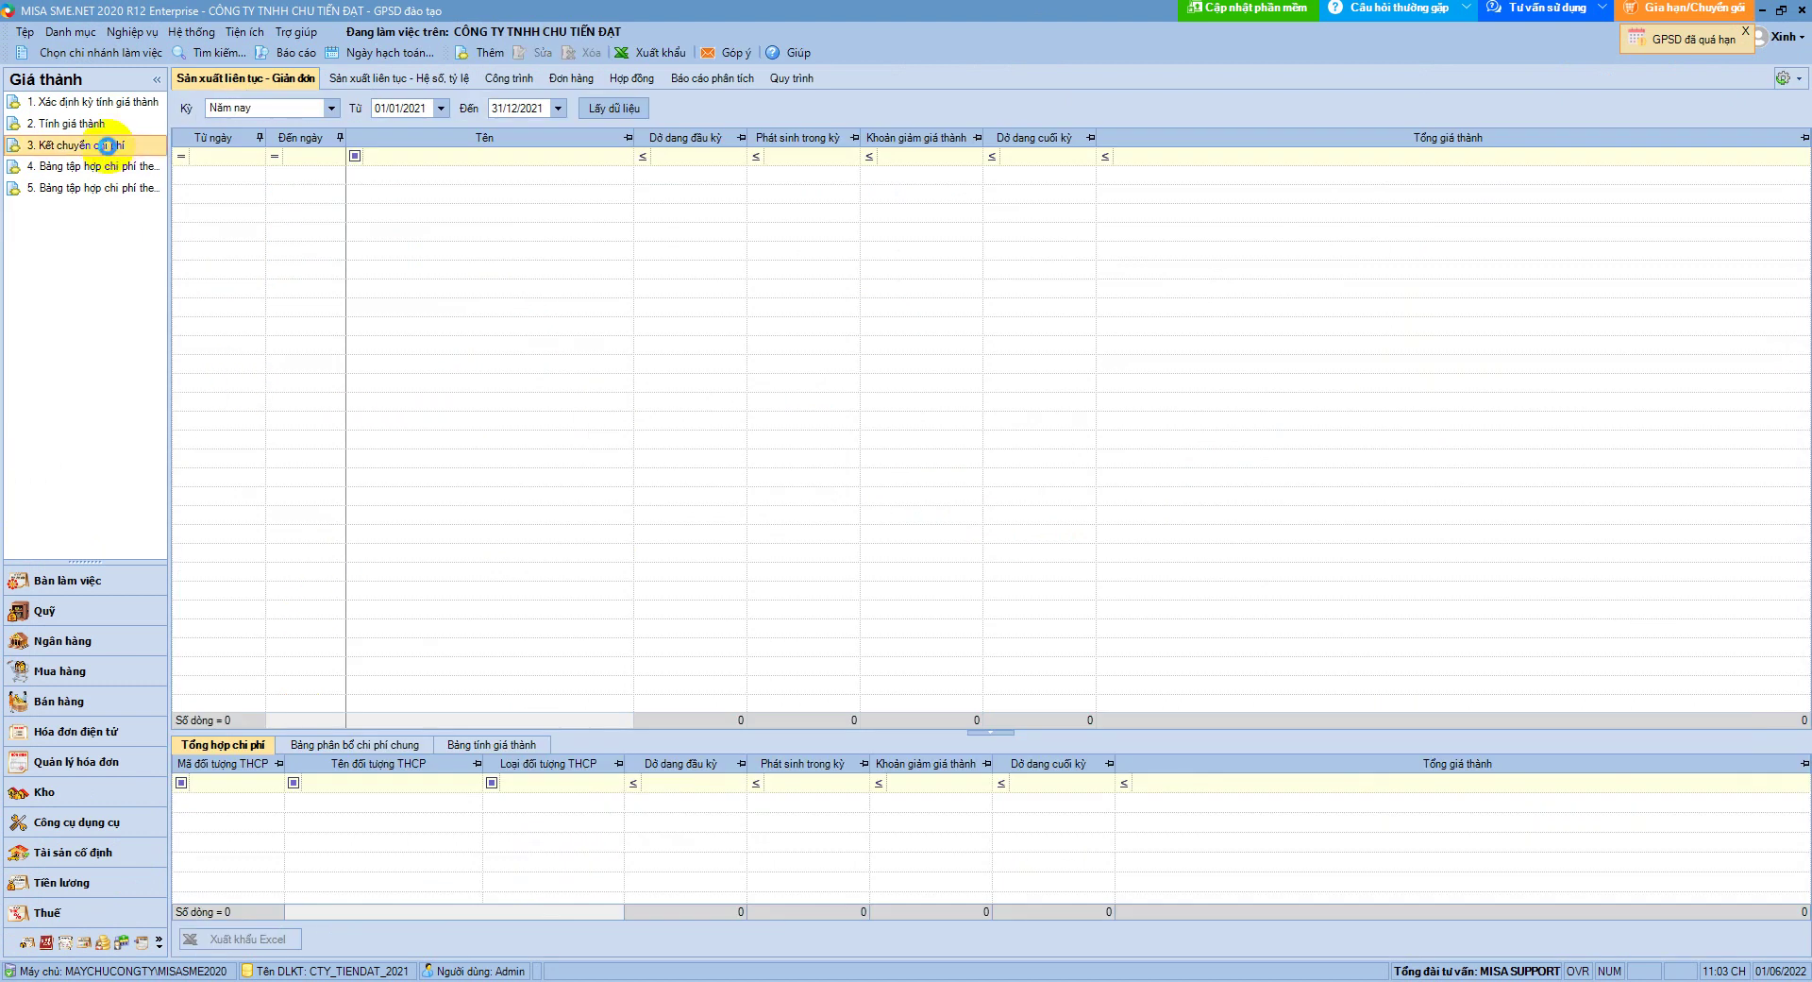
click(107, 144)
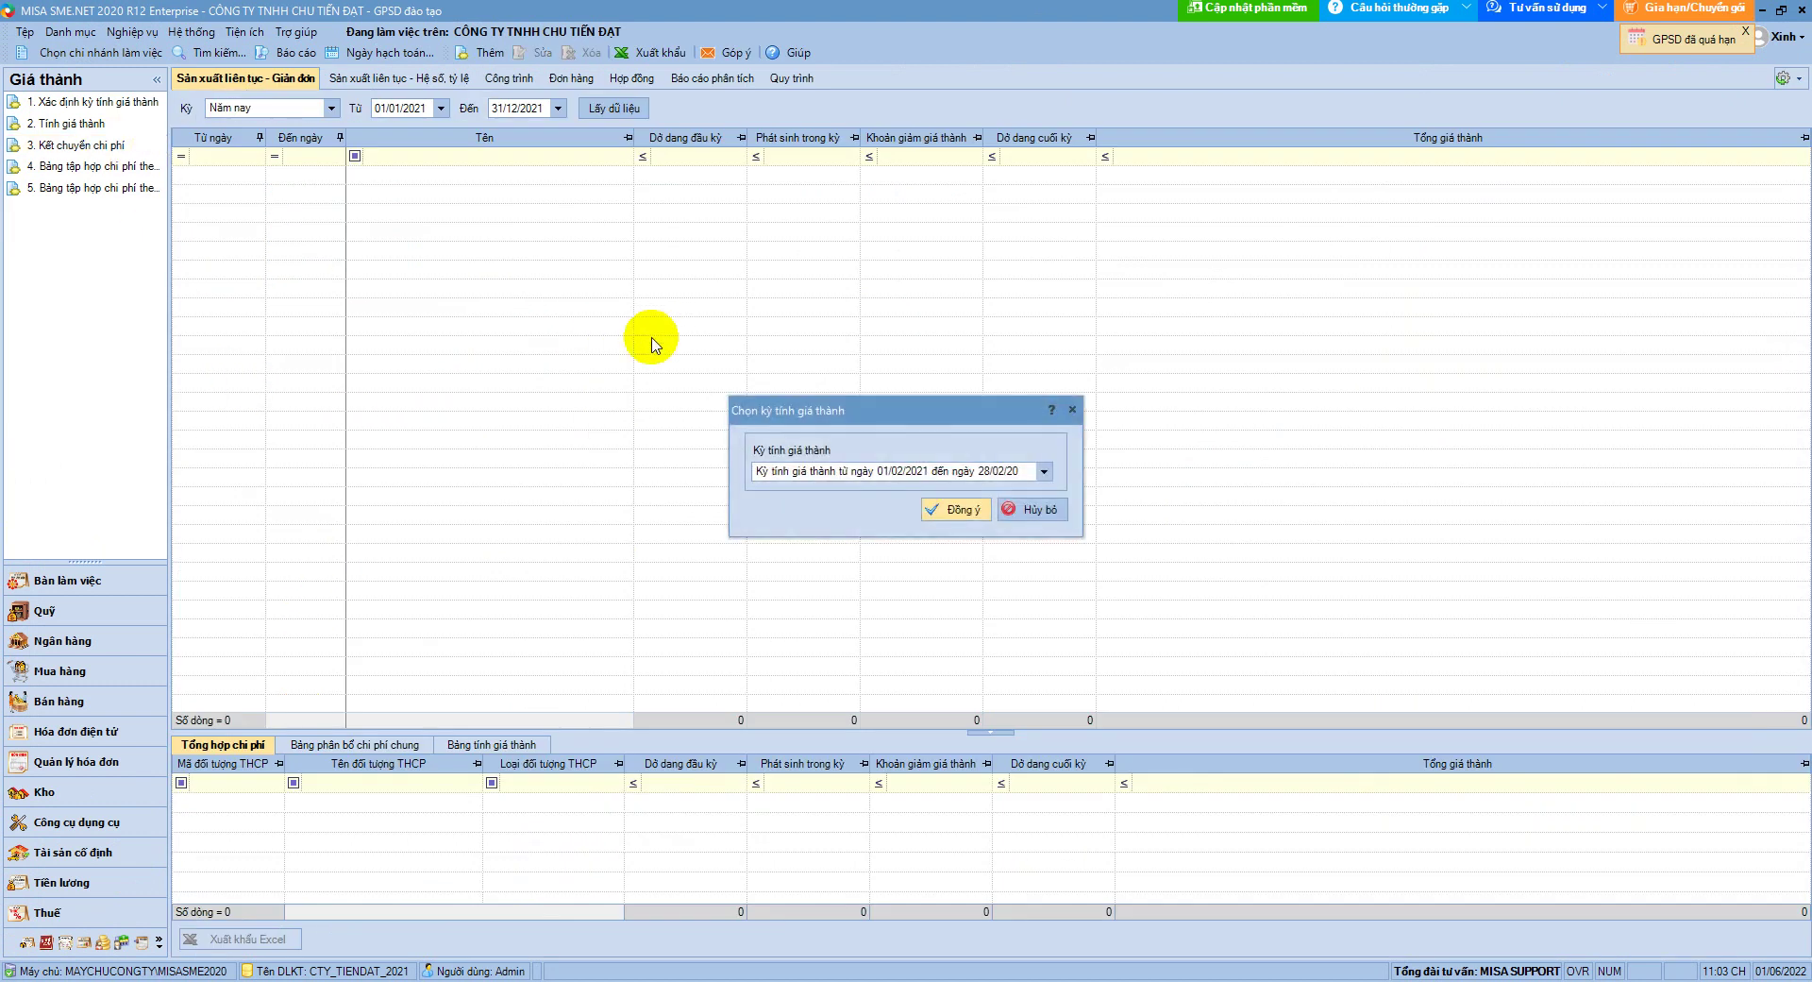
click(1072, 409)
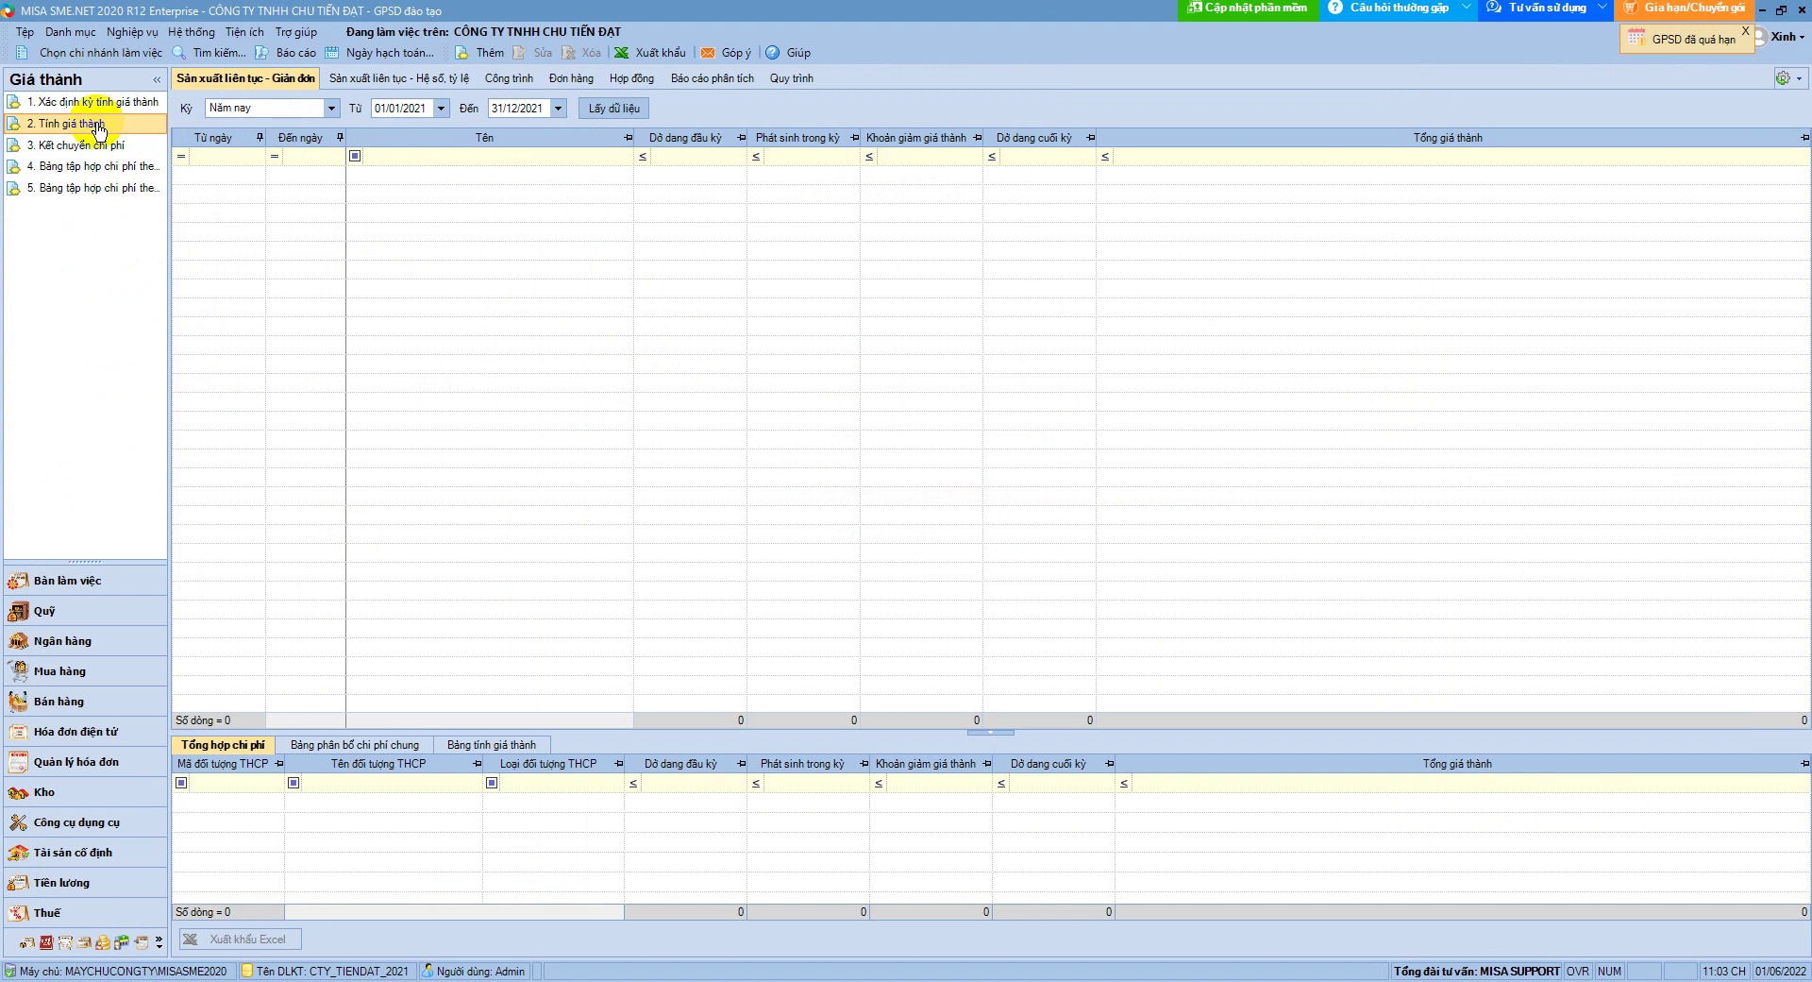
click(94, 148)
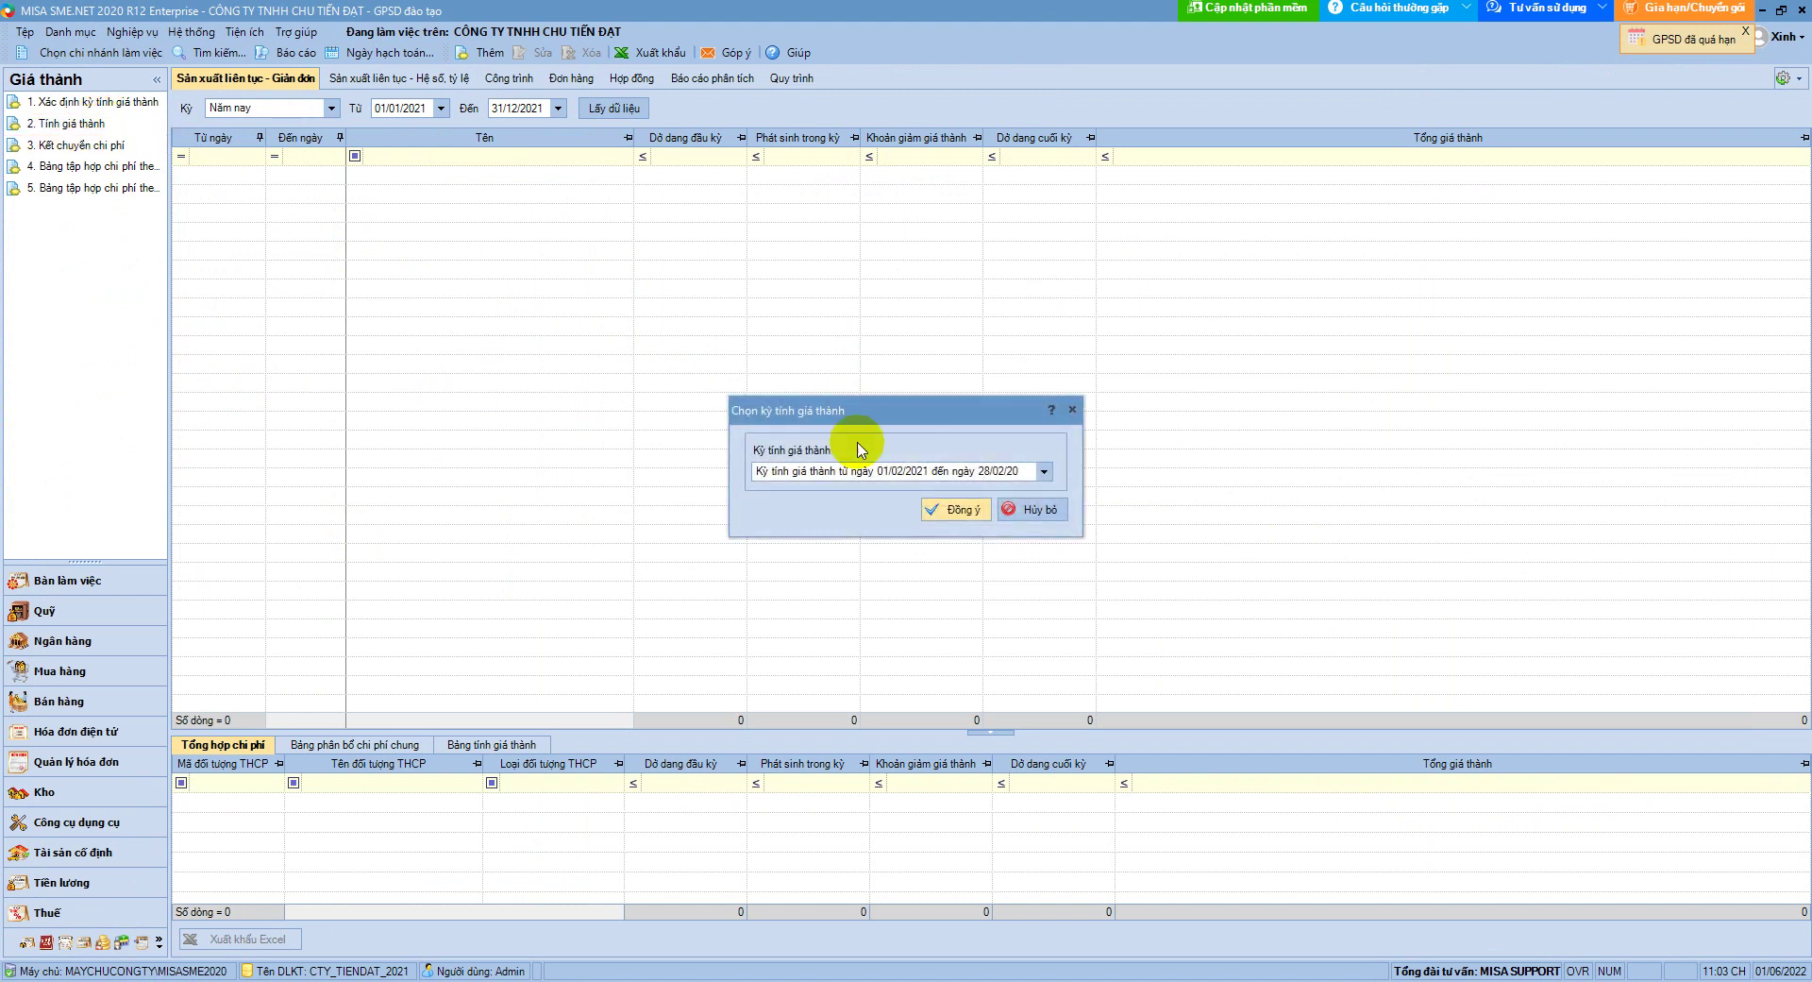
click(955, 511)
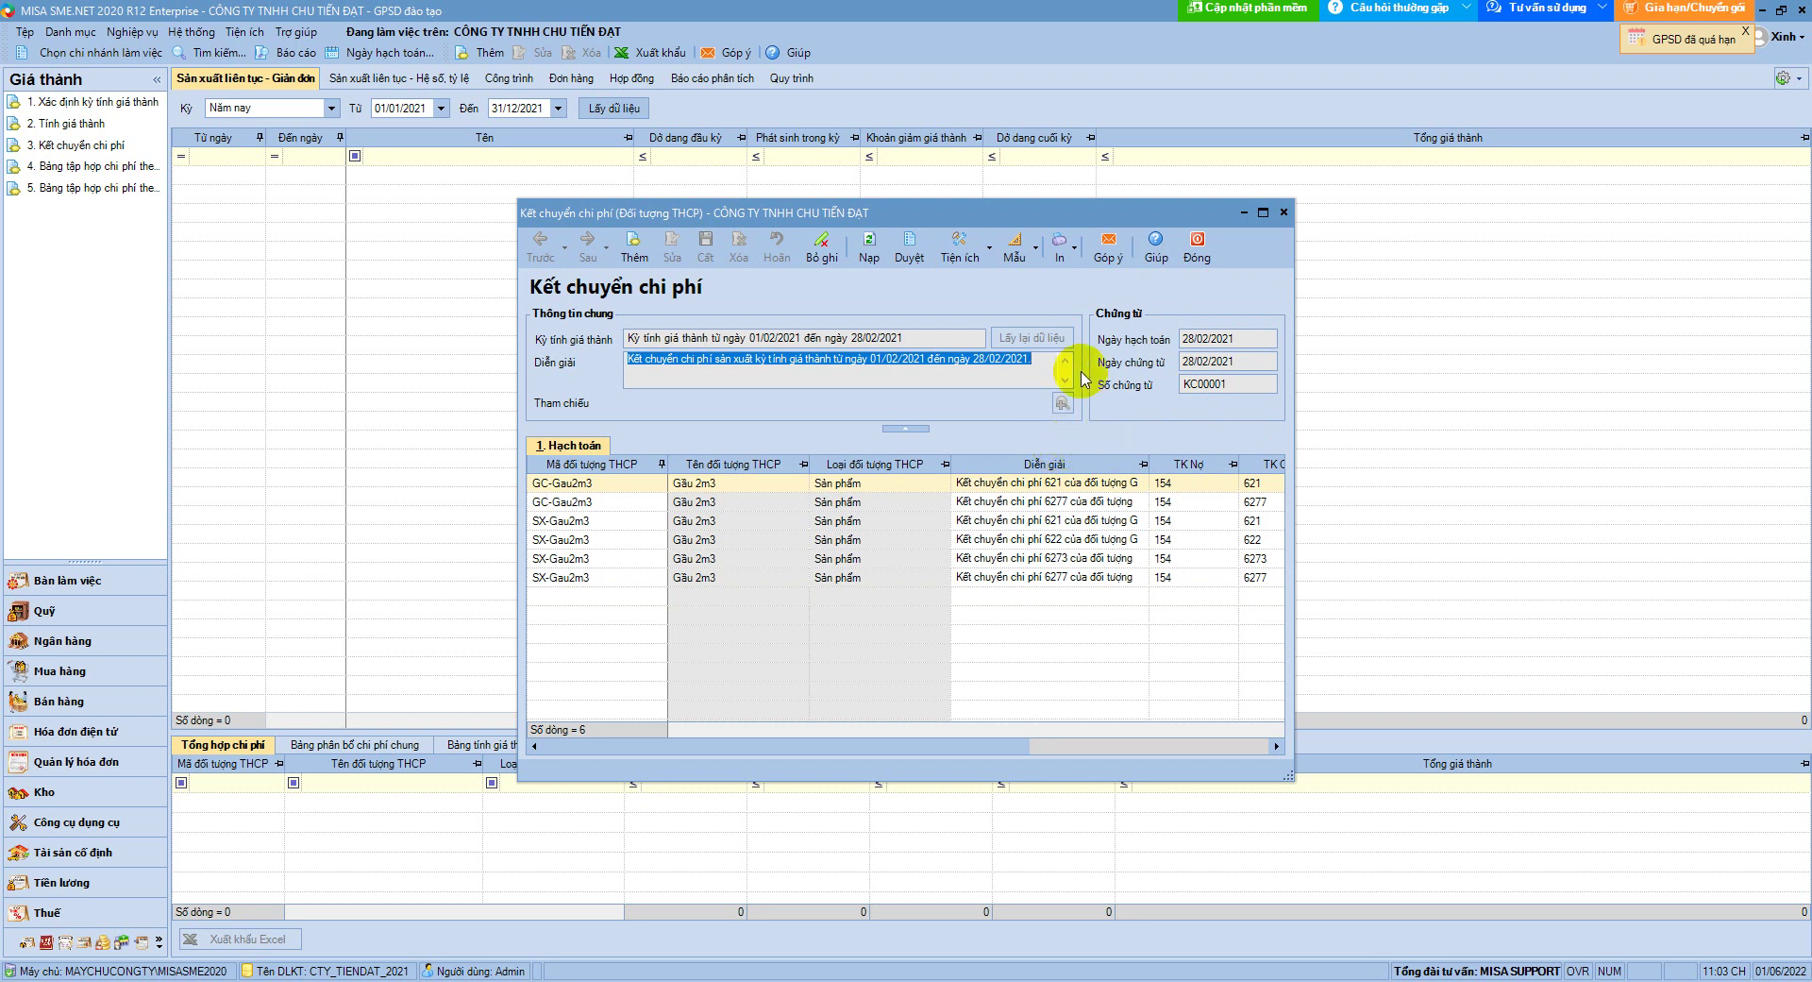
click(1196, 257)
click(620, 112)
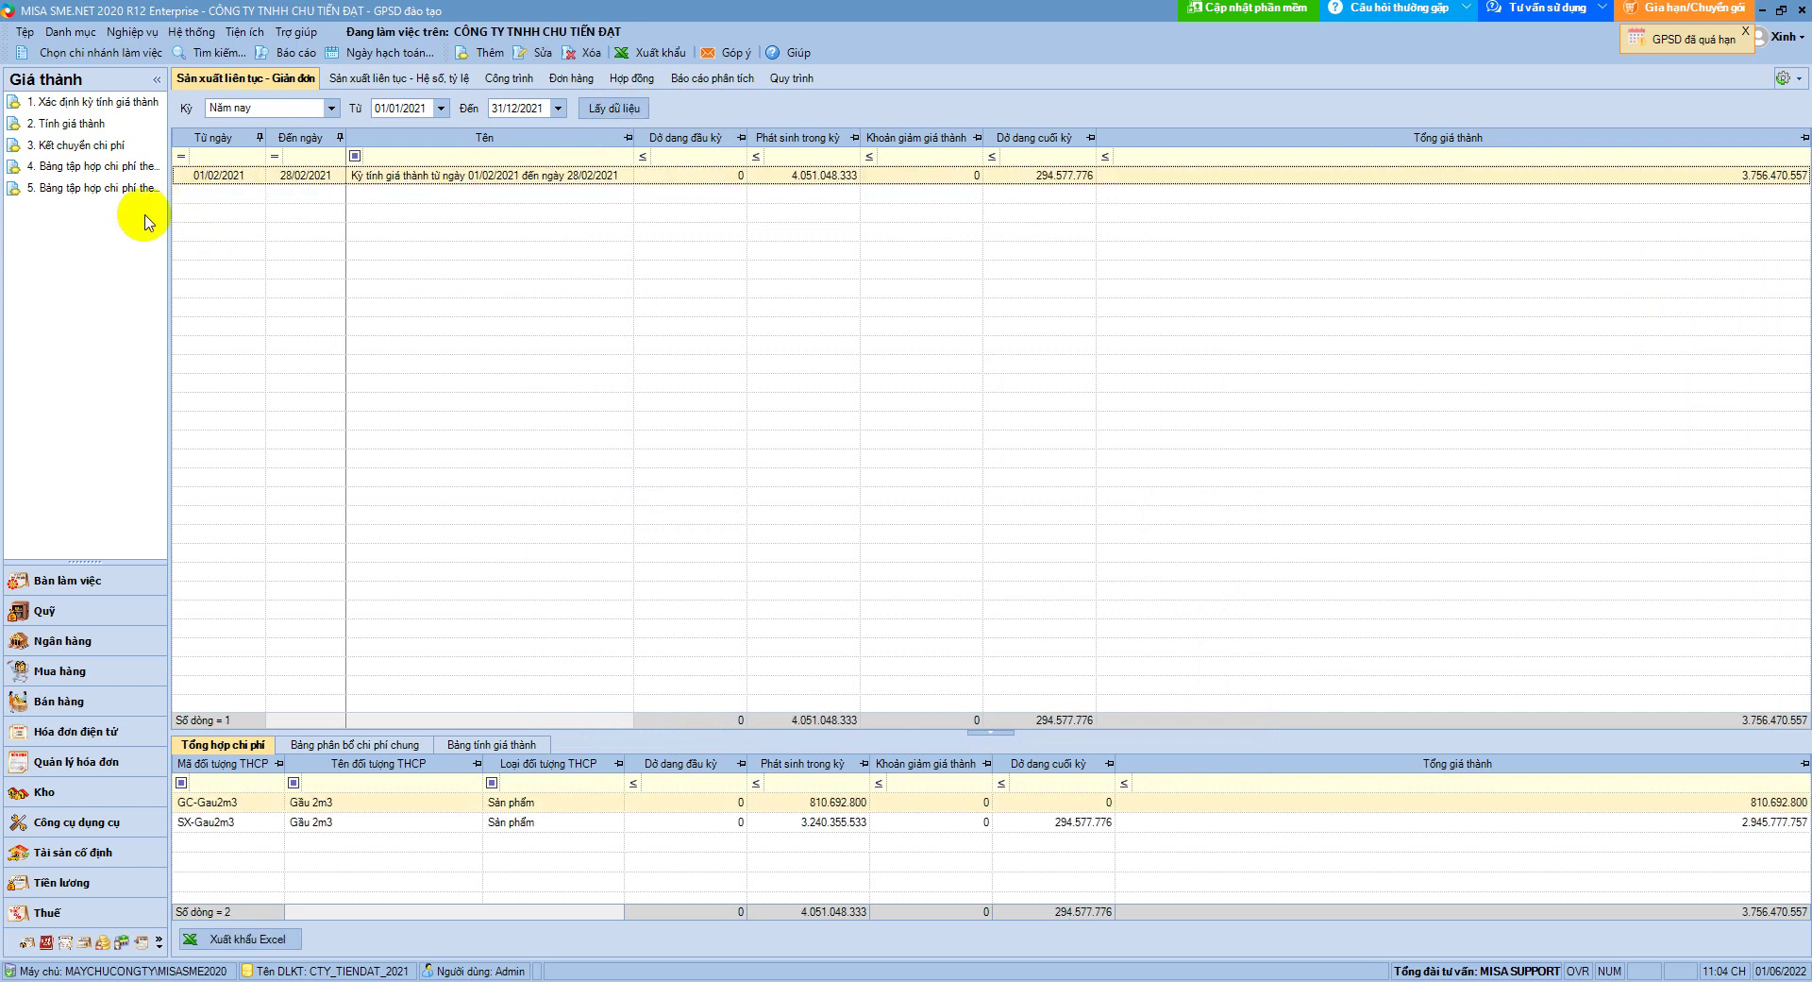
Reopen the Tháng 2 trial balance and check account 154 and the production cost accounts 621, 622 and 627
click(111, 167)
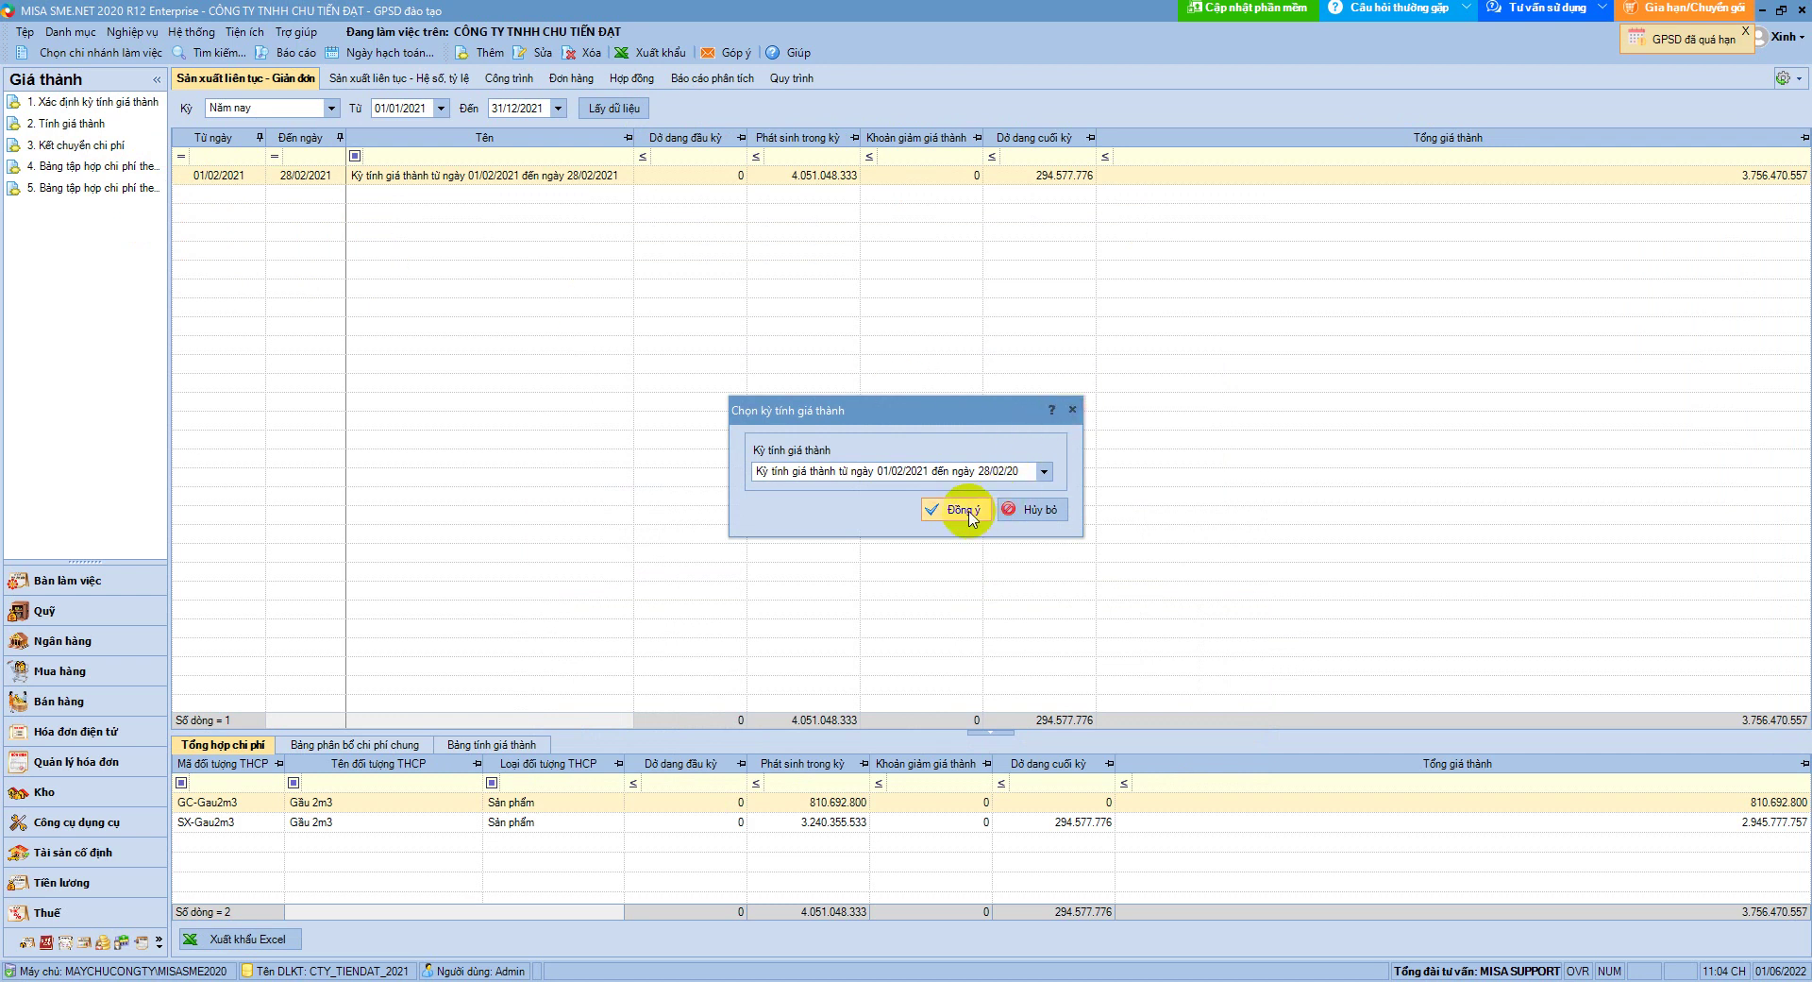
click(1018, 515)
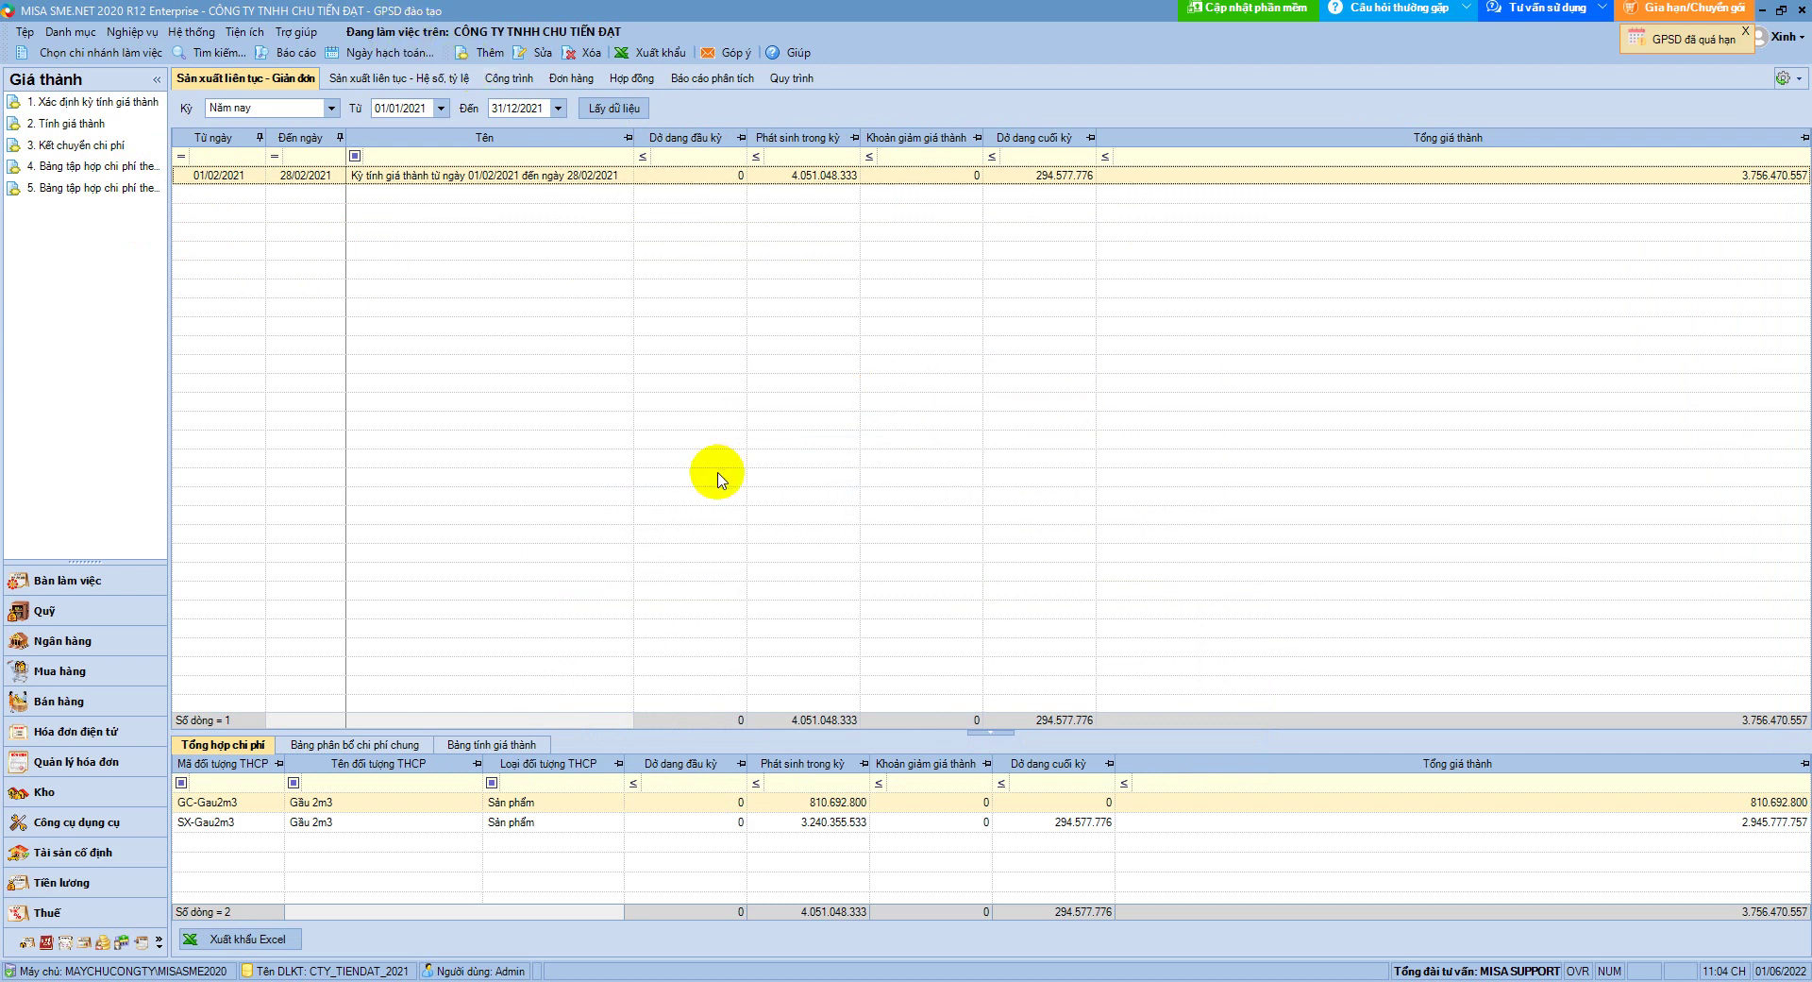
click(291, 52)
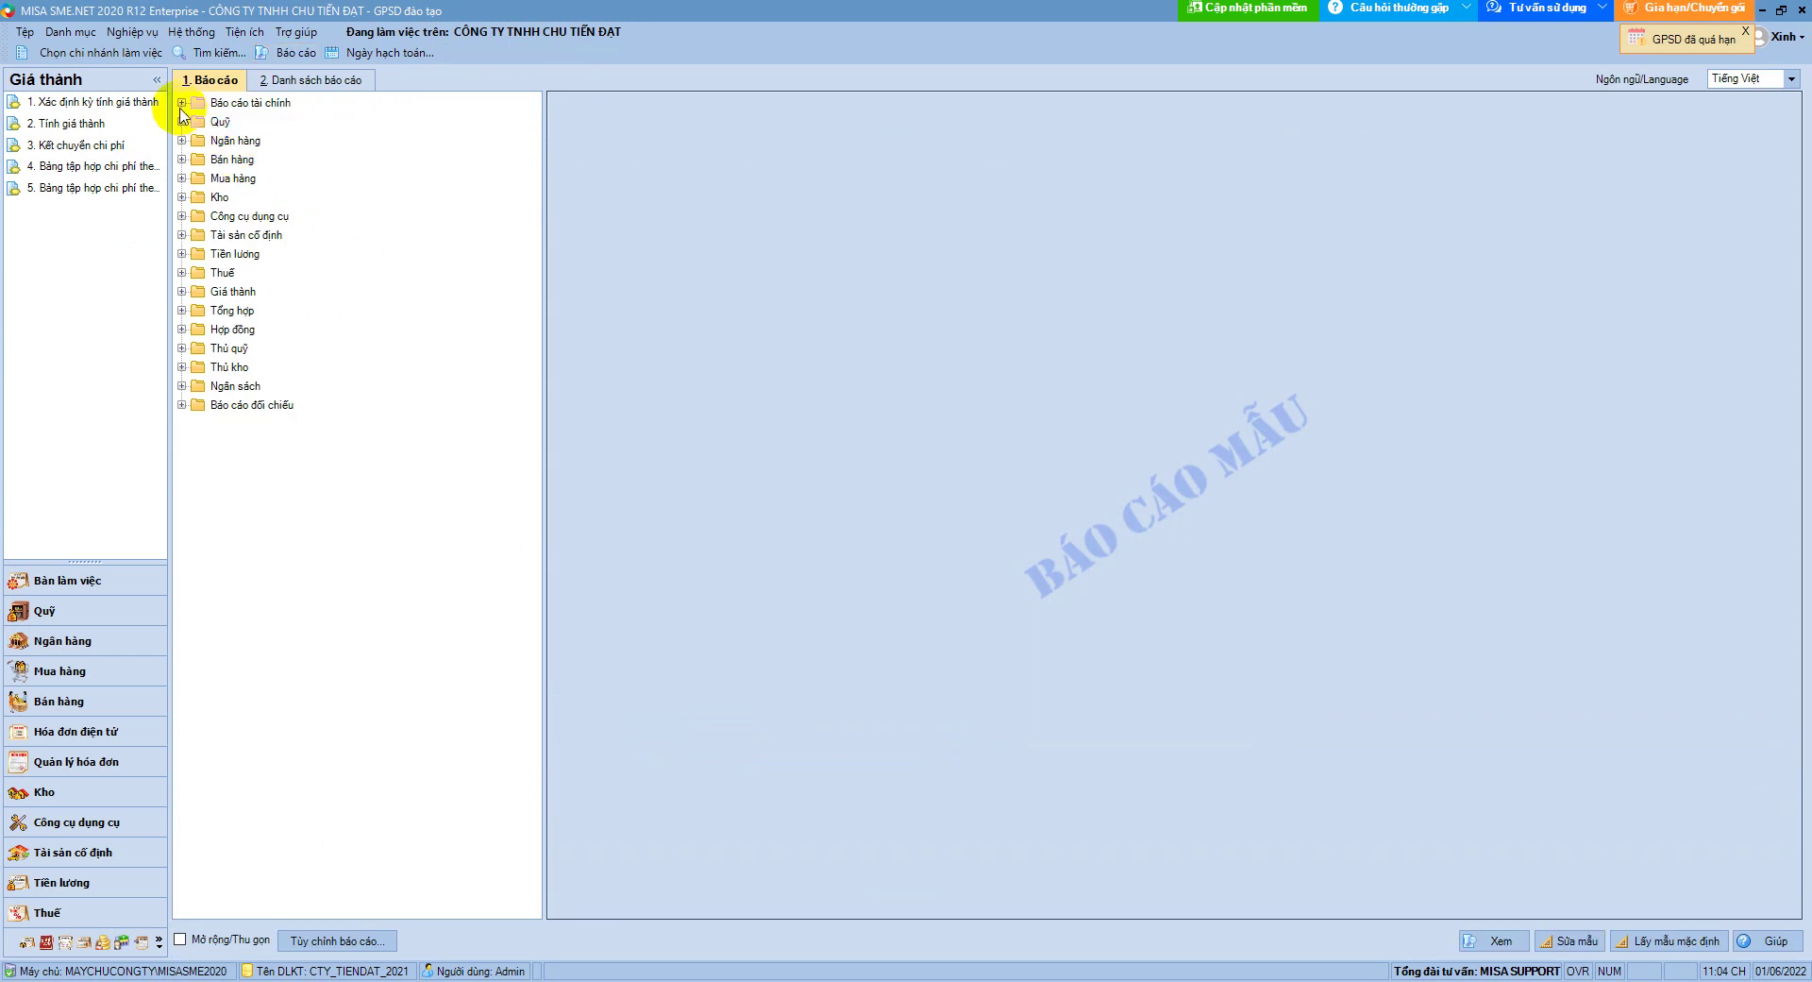
click(183, 103)
double_click(280, 139)
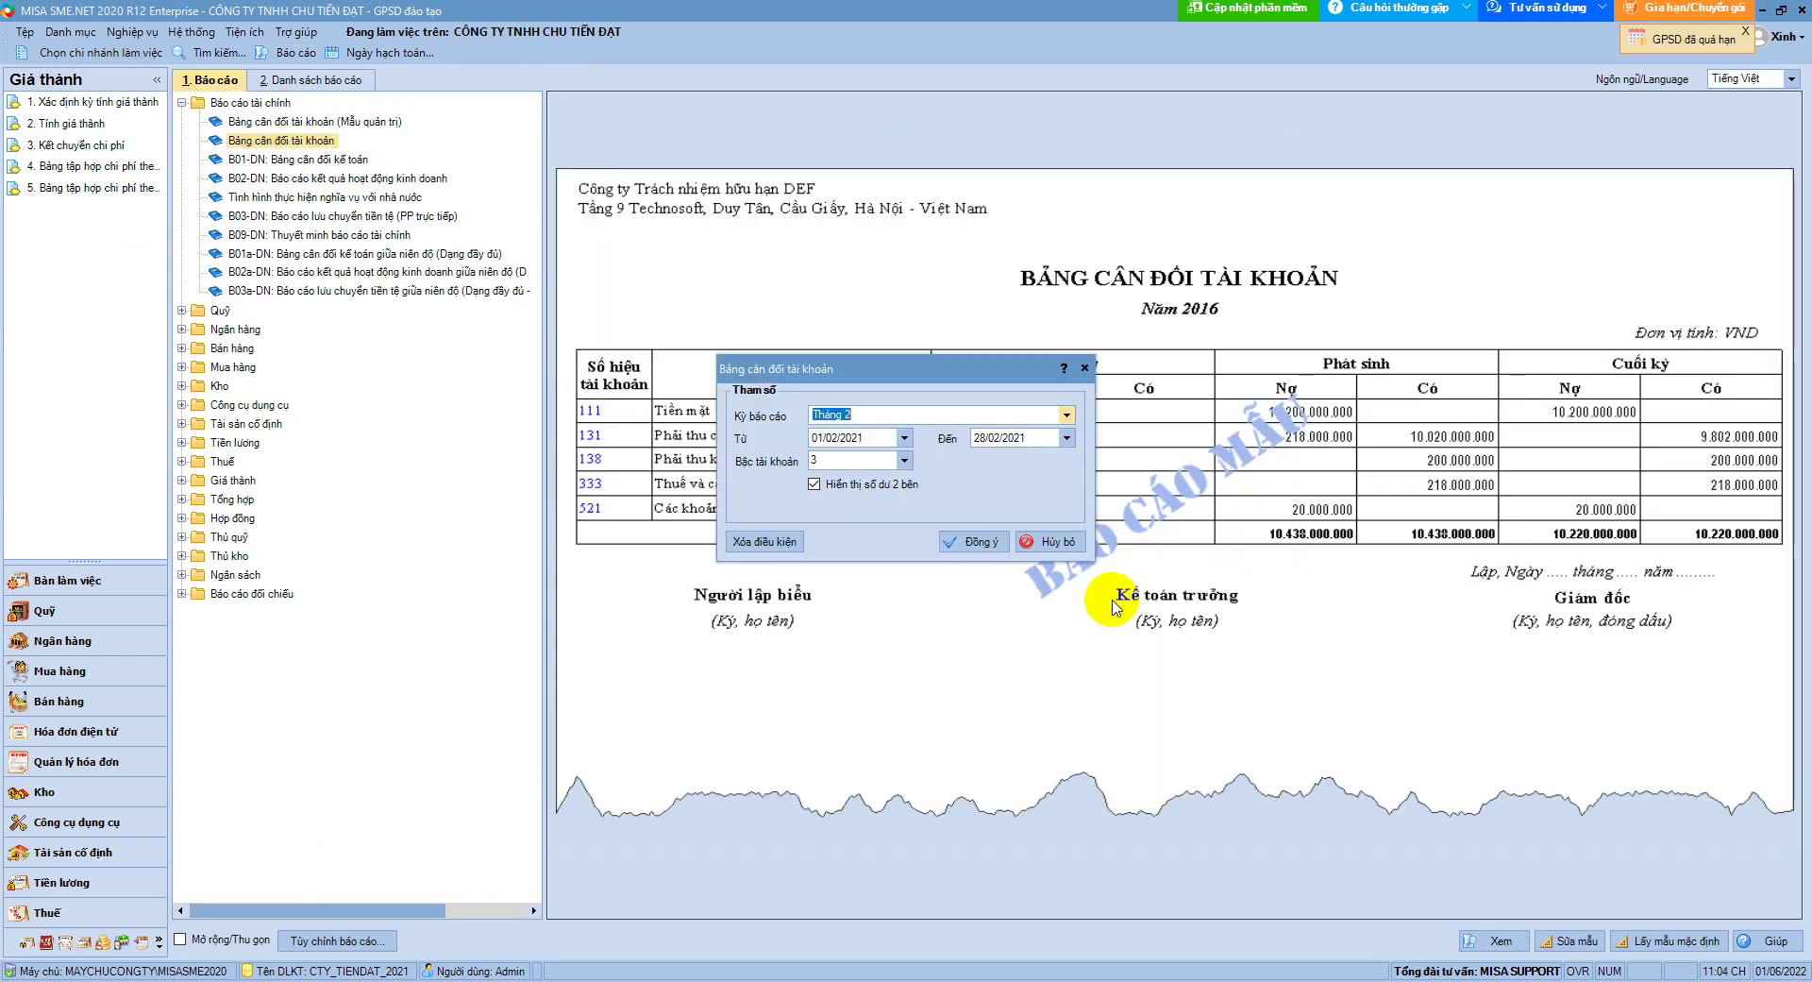
click(980, 542)
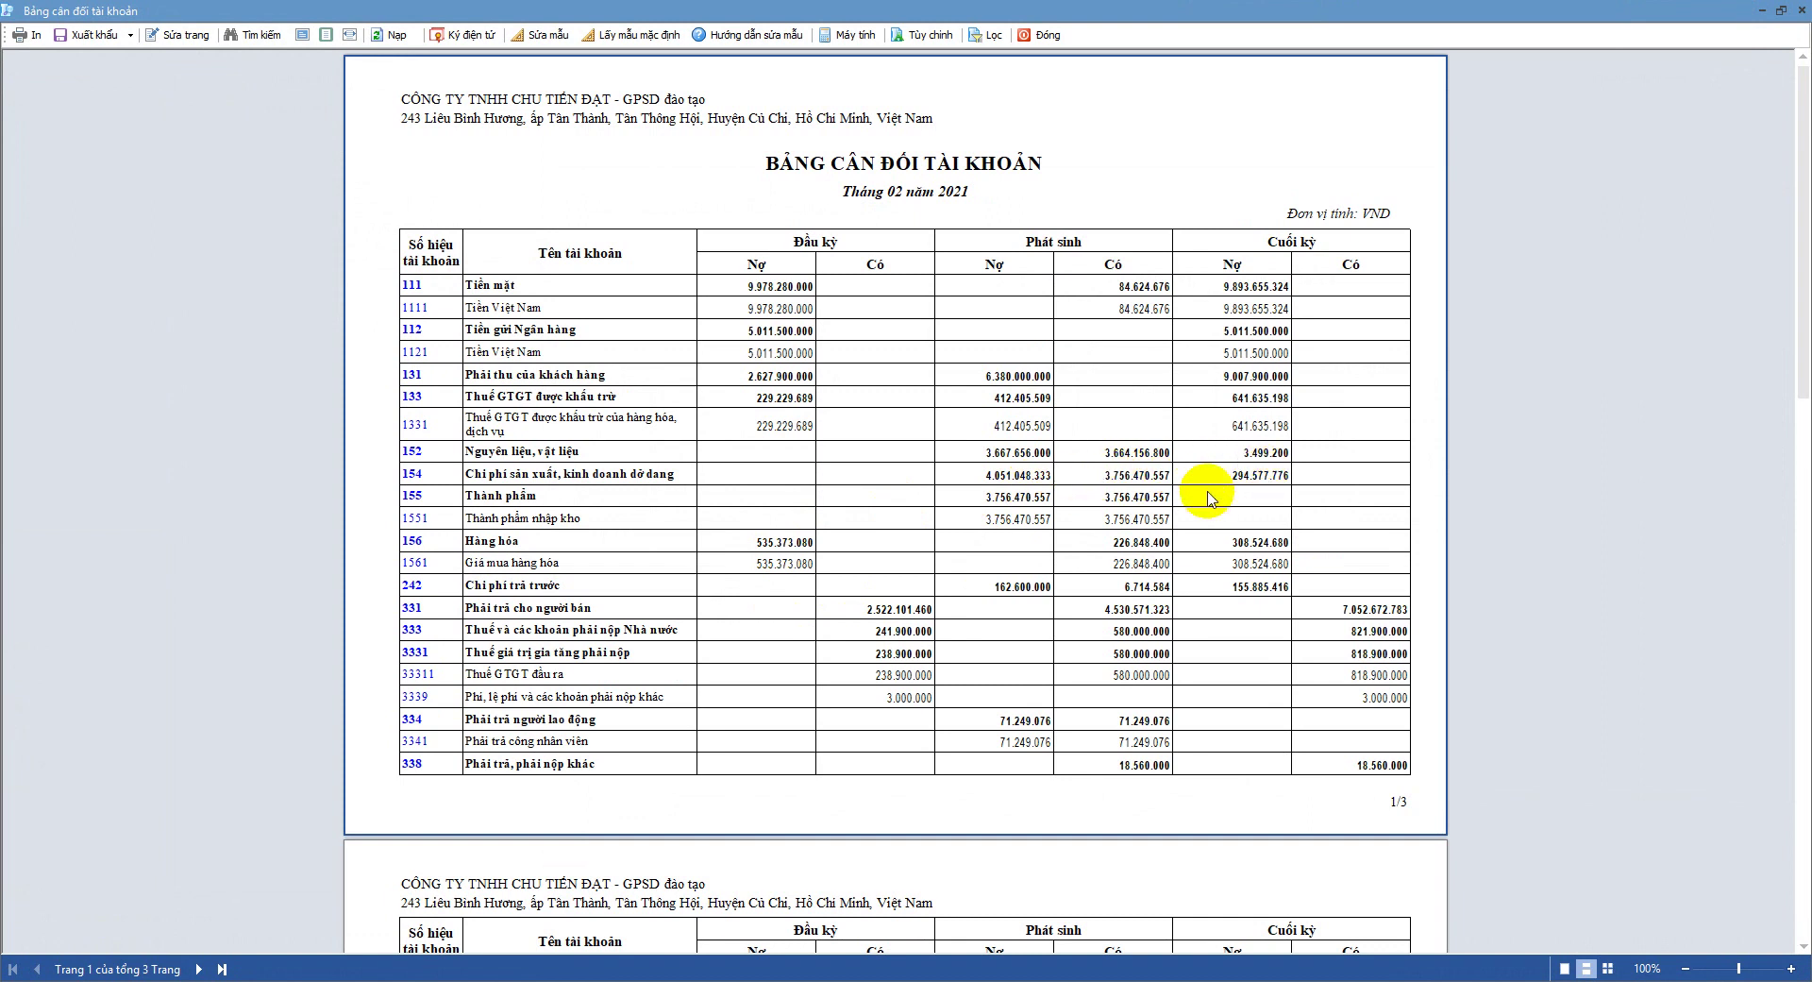
scroll(1251, 620, down, 10)
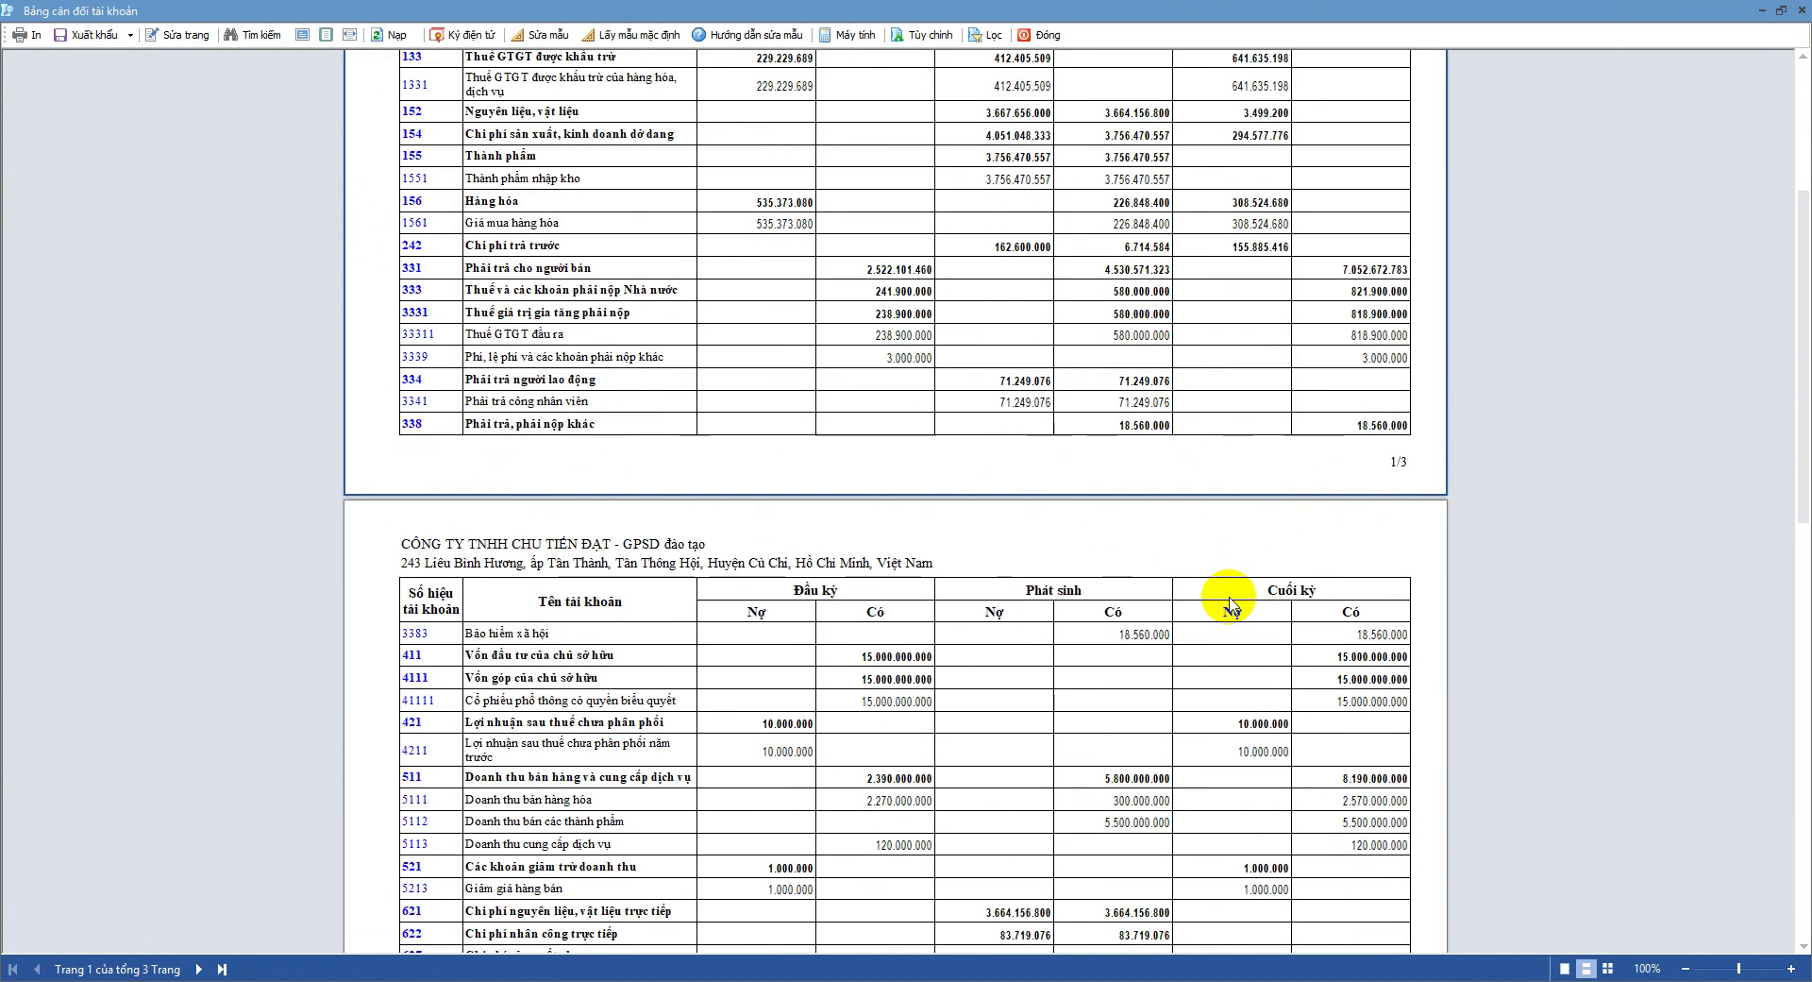
scroll(1229, 591, up, 2)
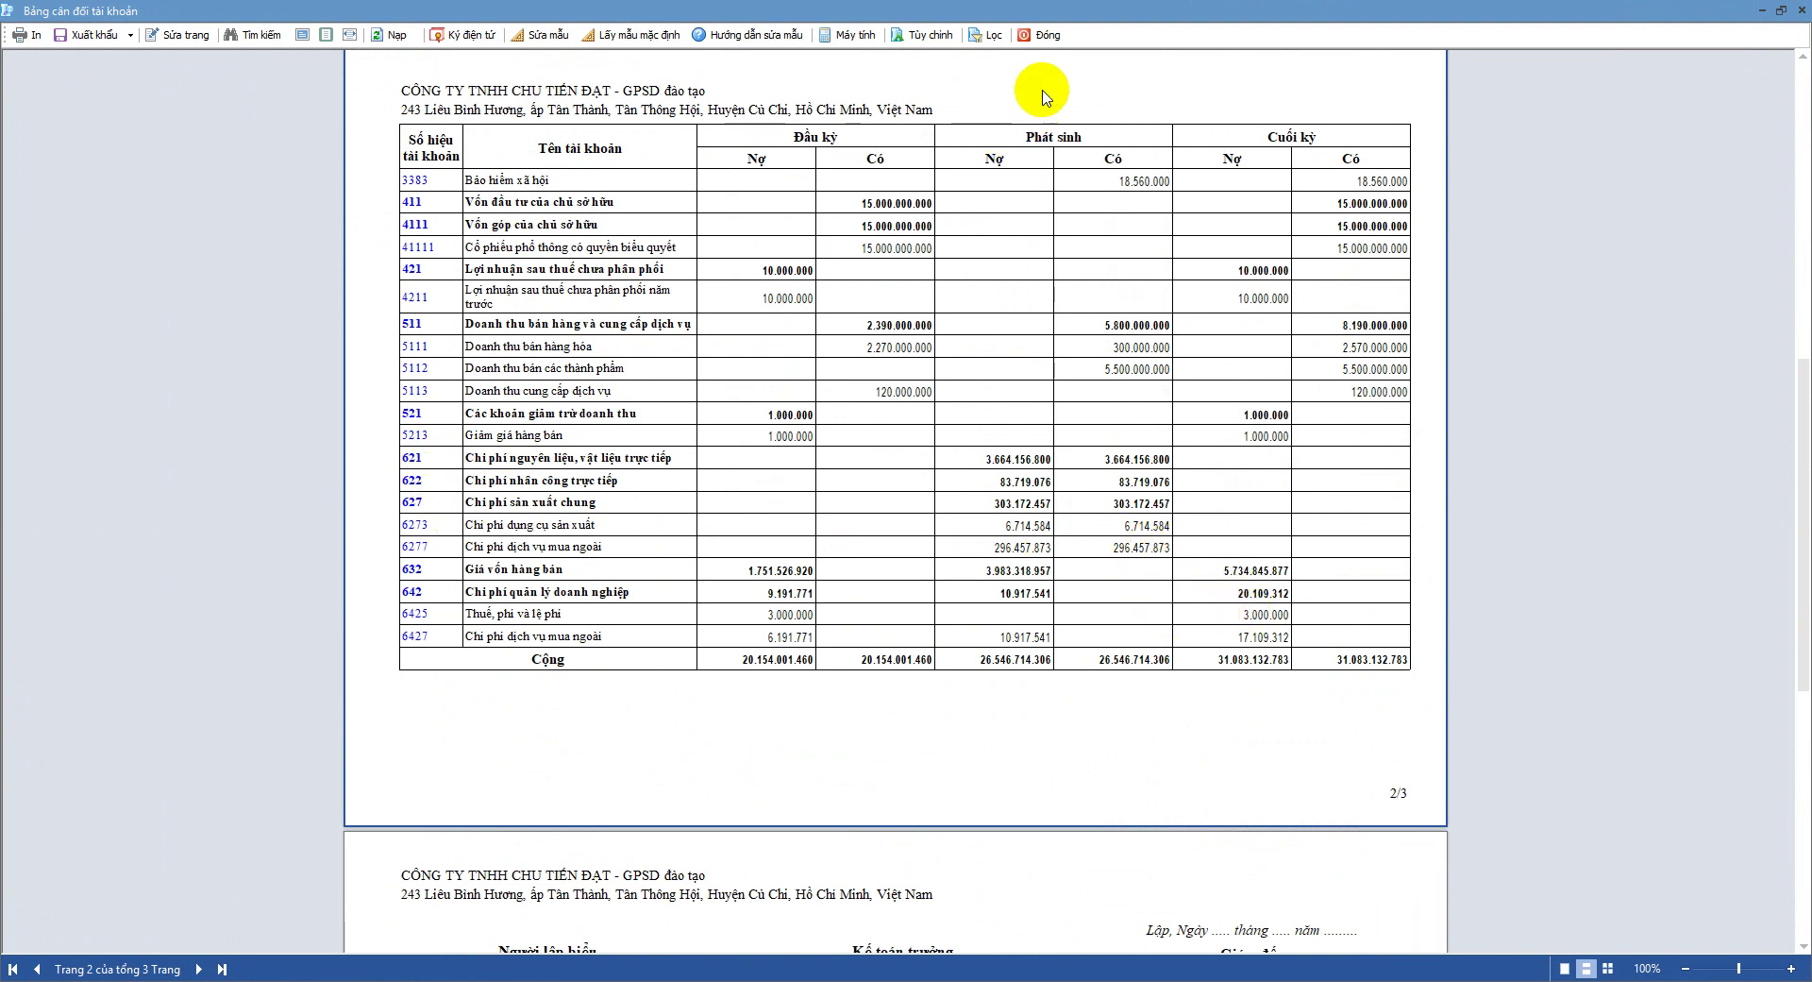
click(1044, 37)
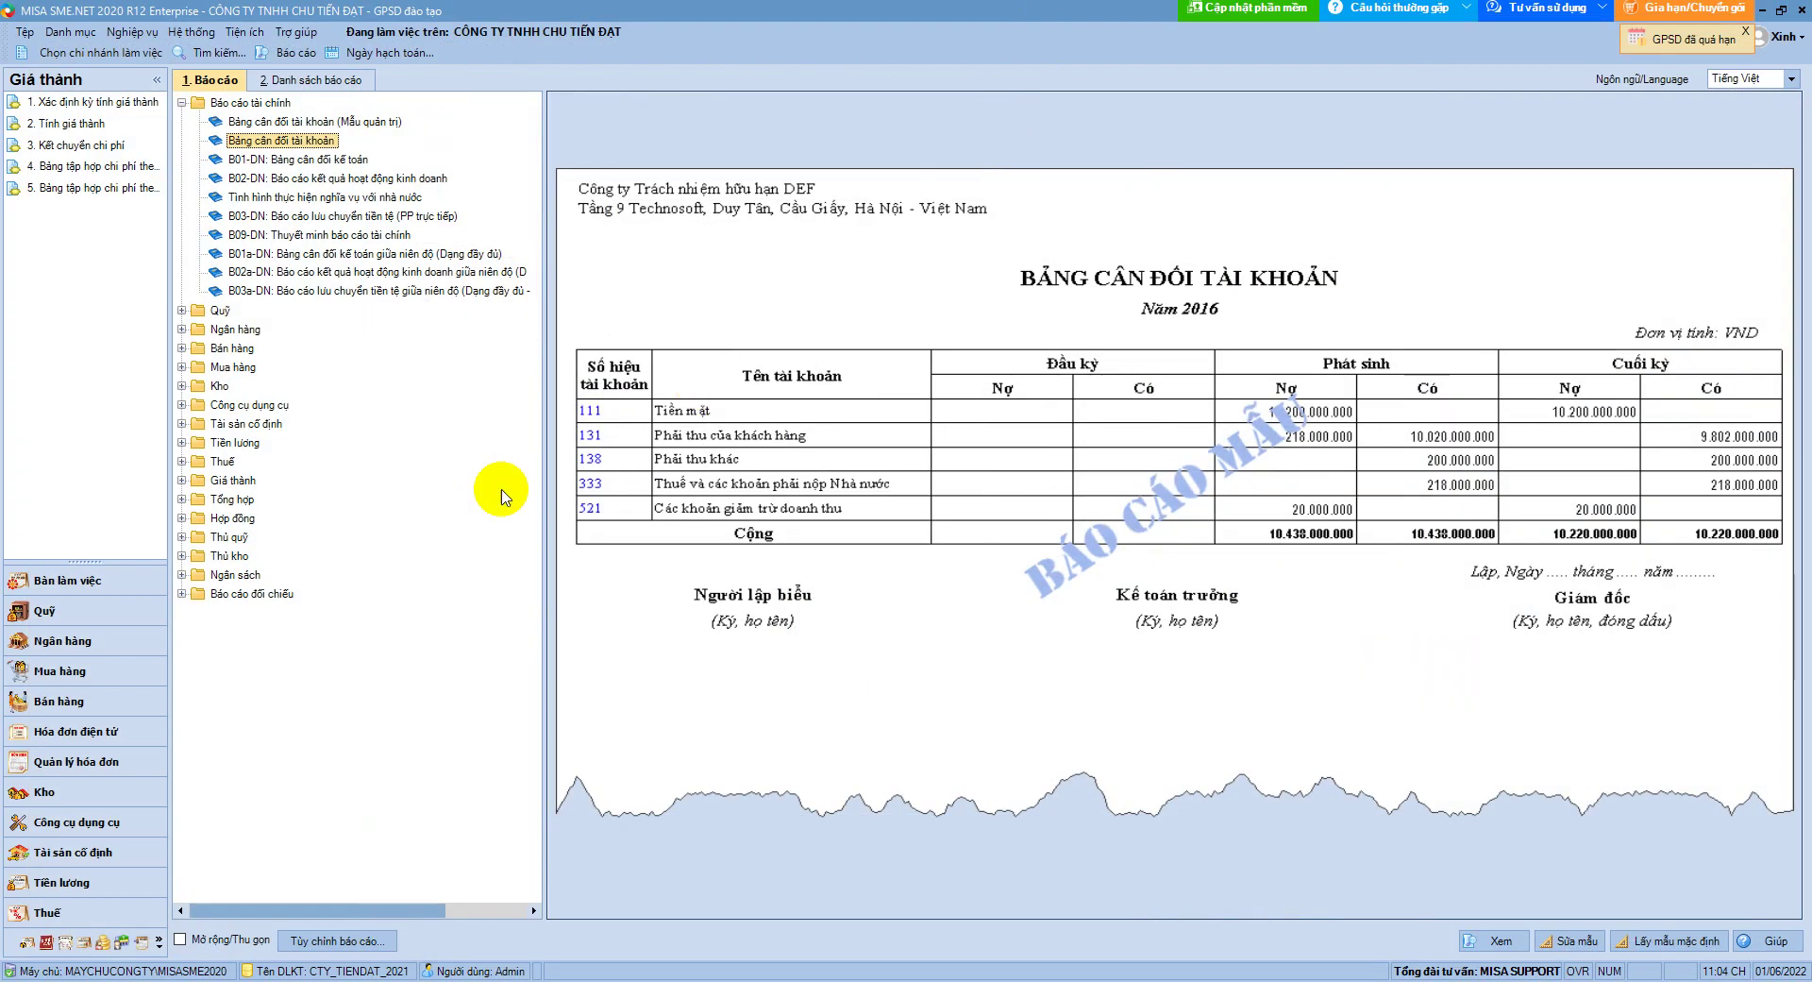
Load the sales vouchers for Năm nay and examine the Gầu 2m3 lines of the 28/02/2021 sale
click(87, 706)
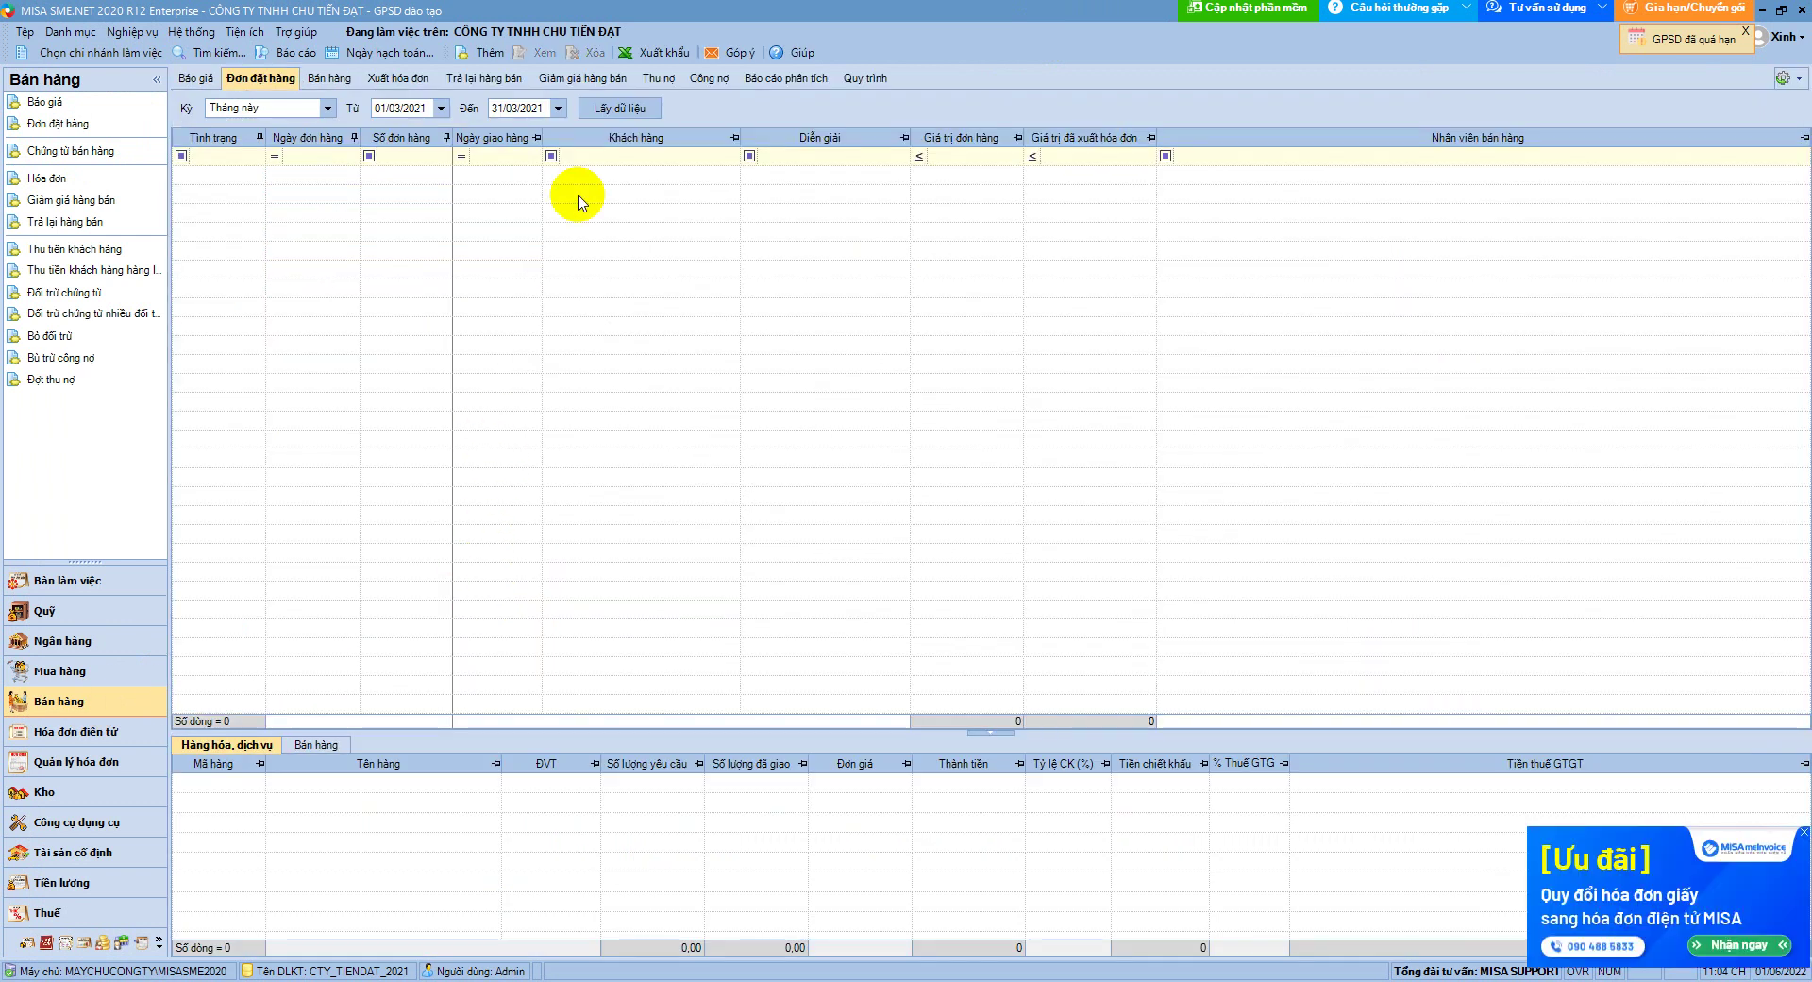
click(330, 78)
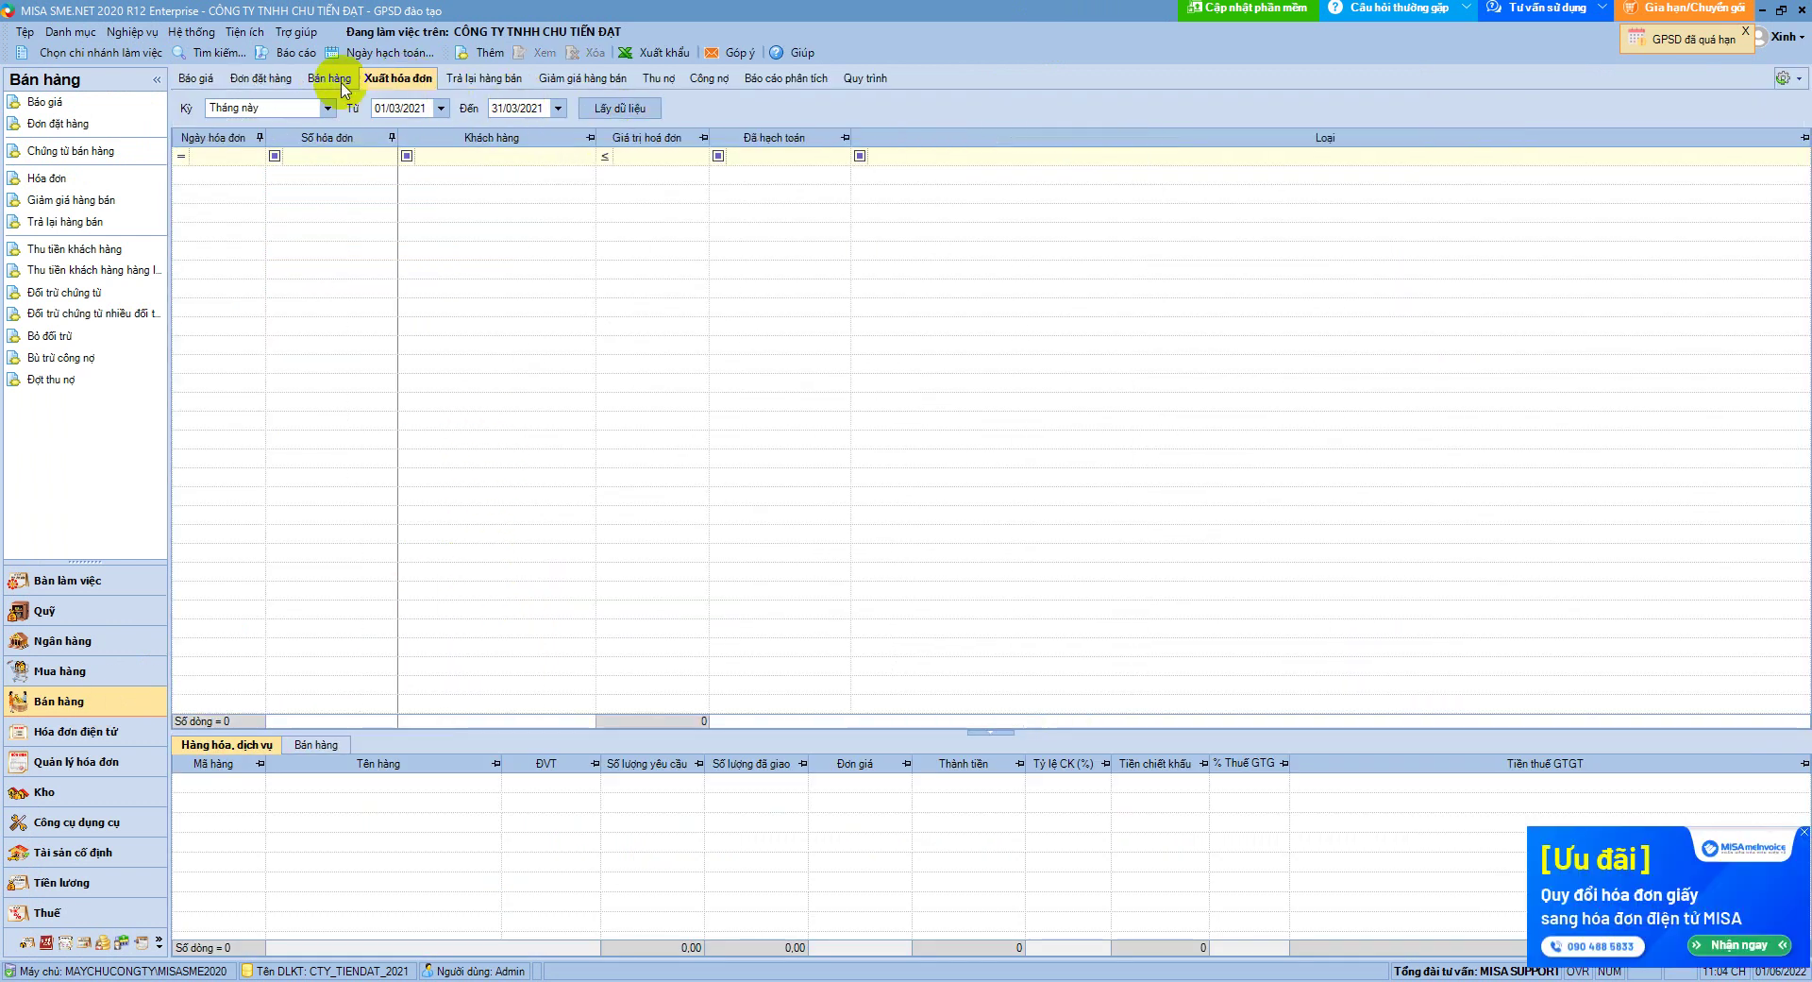
click(886, 108)
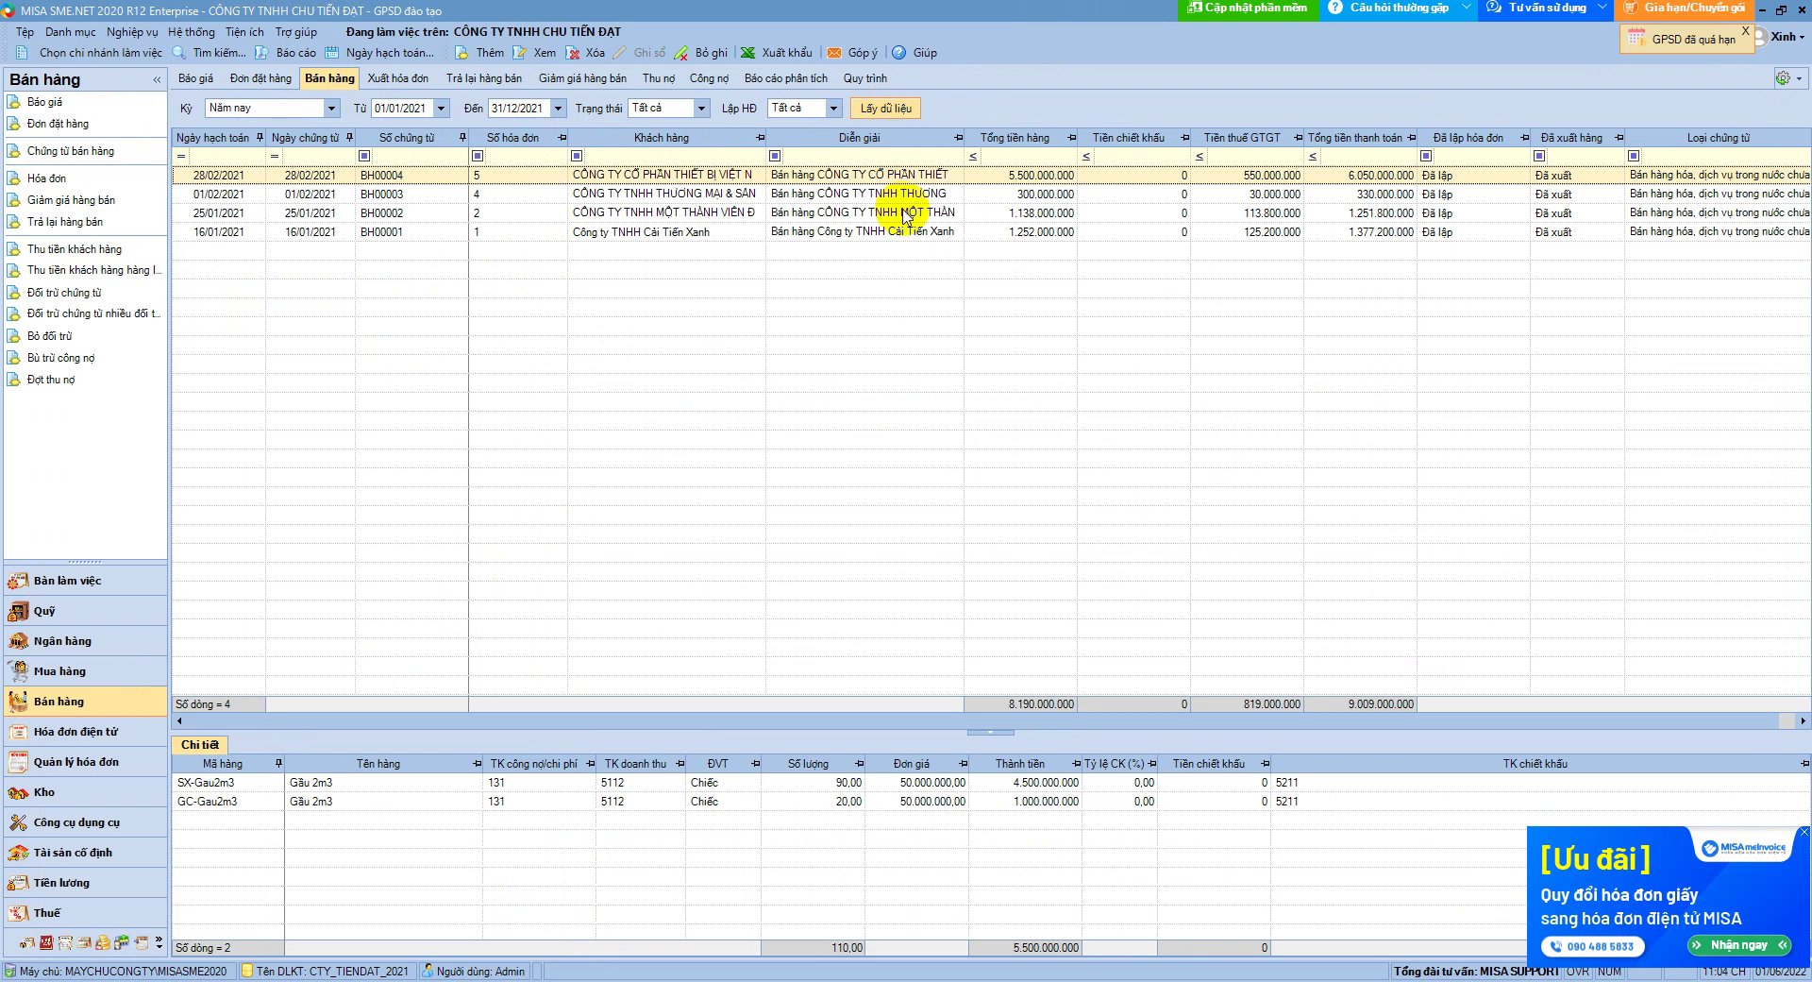
click(439, 782)
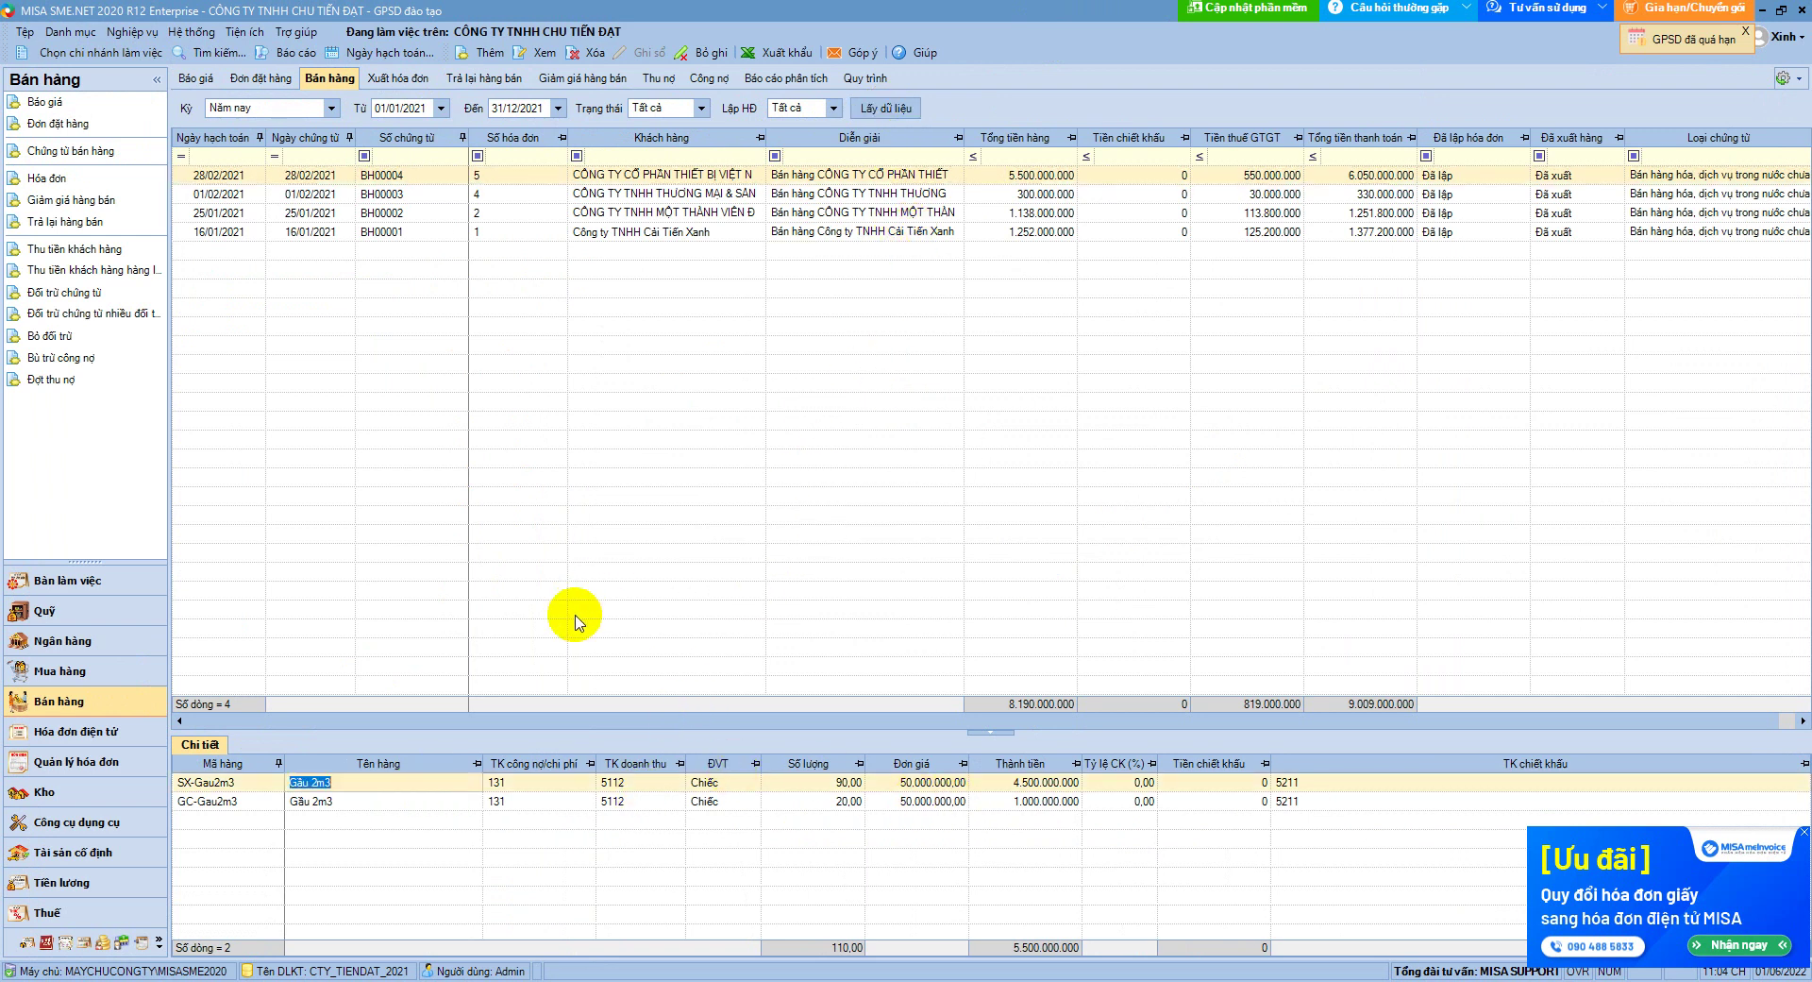
Open sales voucher BH00004 and check the unit cost and total cost of both Gầu 2m3 lines in its cost-of-goods details
click(535, 176)
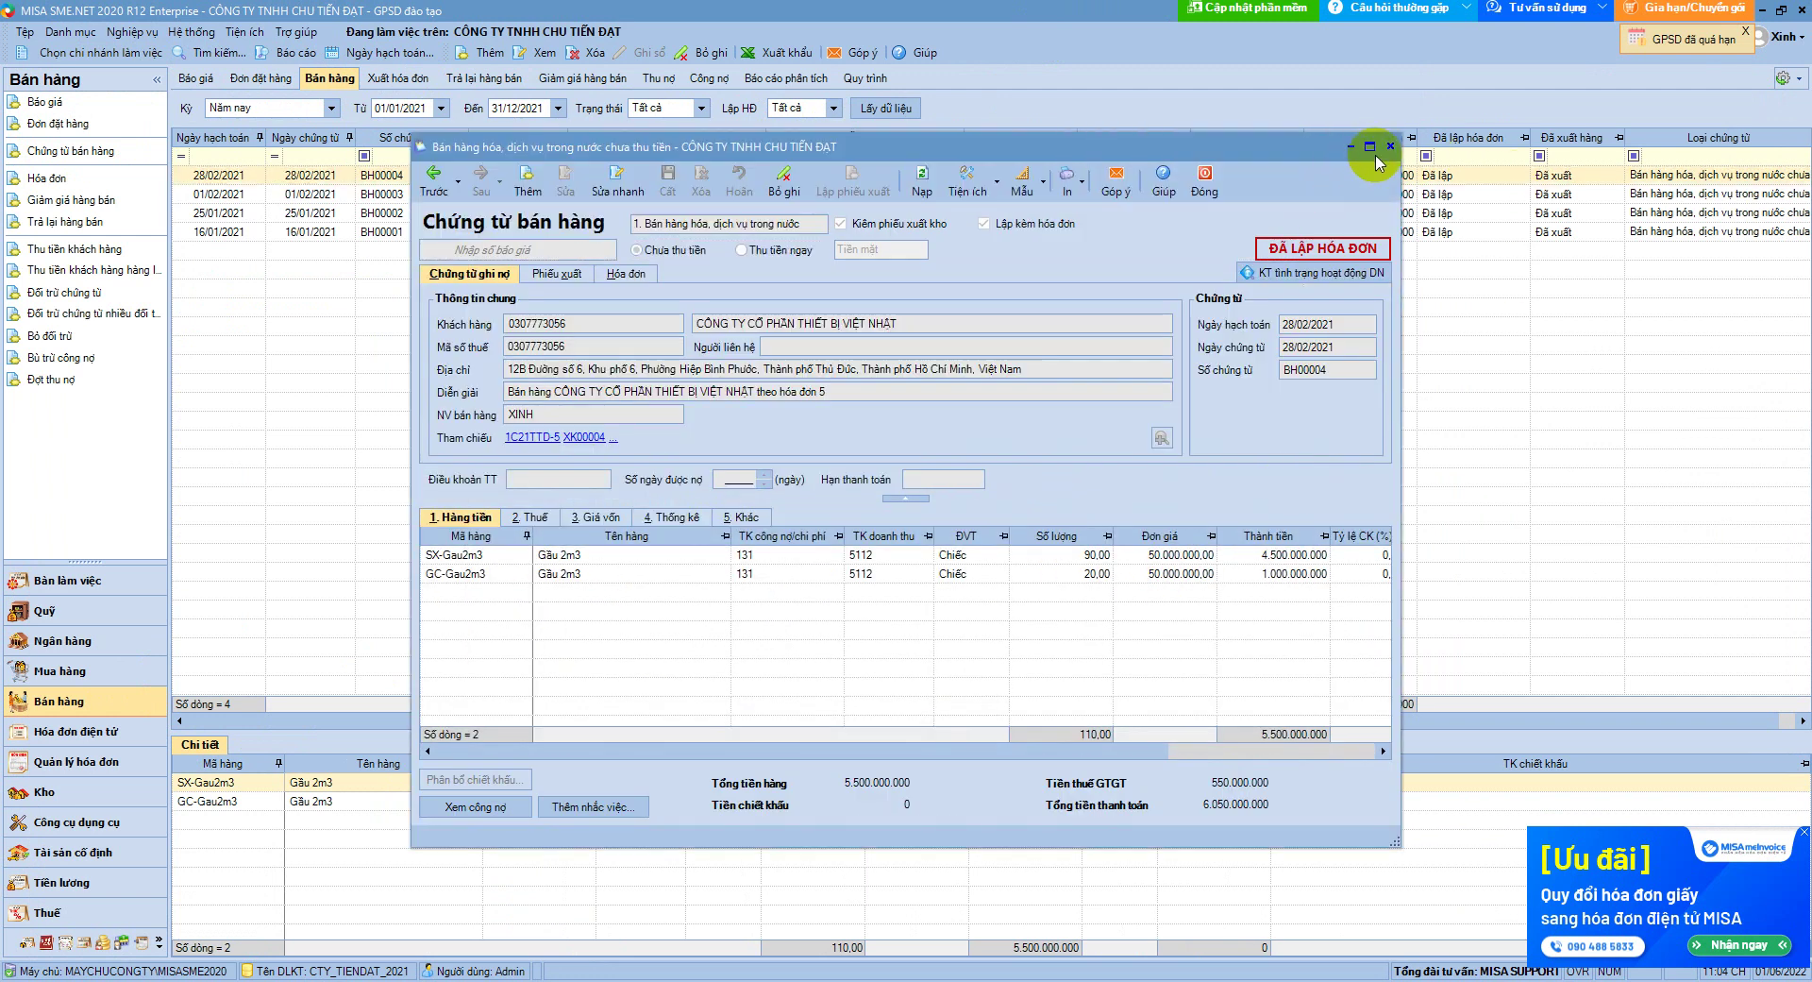
click(1369, 151)
click(192, 378)
click(833, 418)
click(846, 415)
click(929, 434)
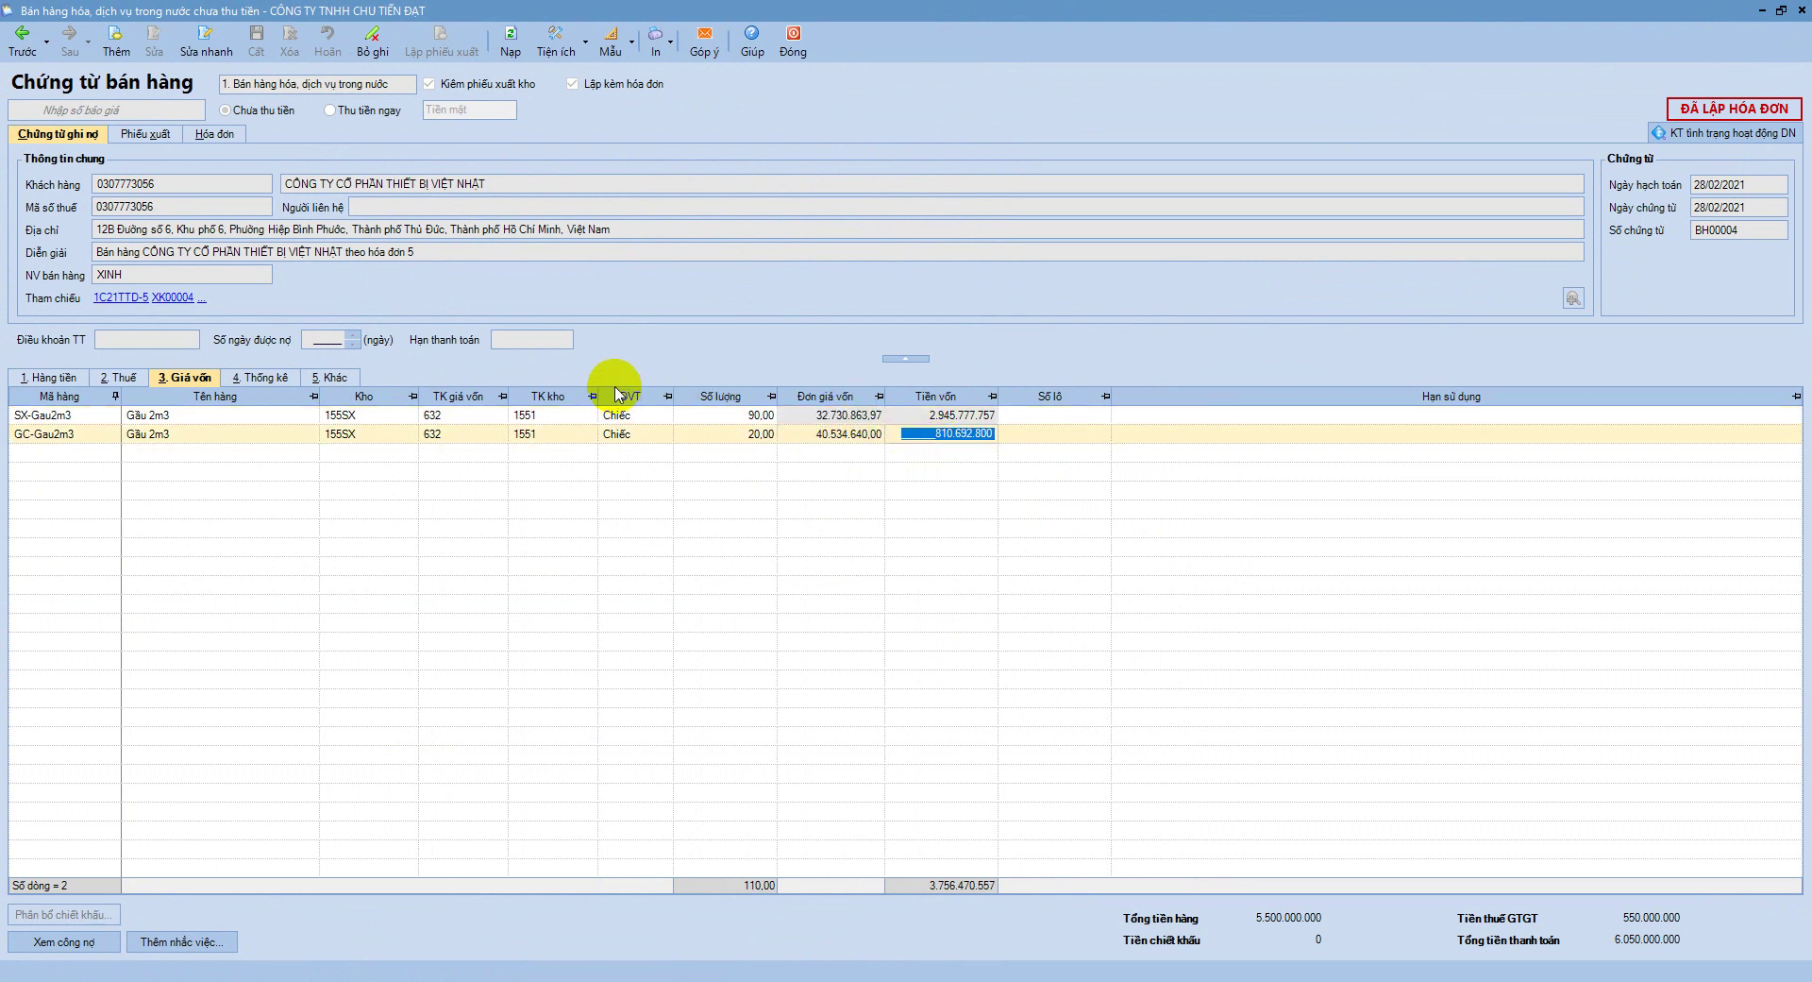
click(793, 42)
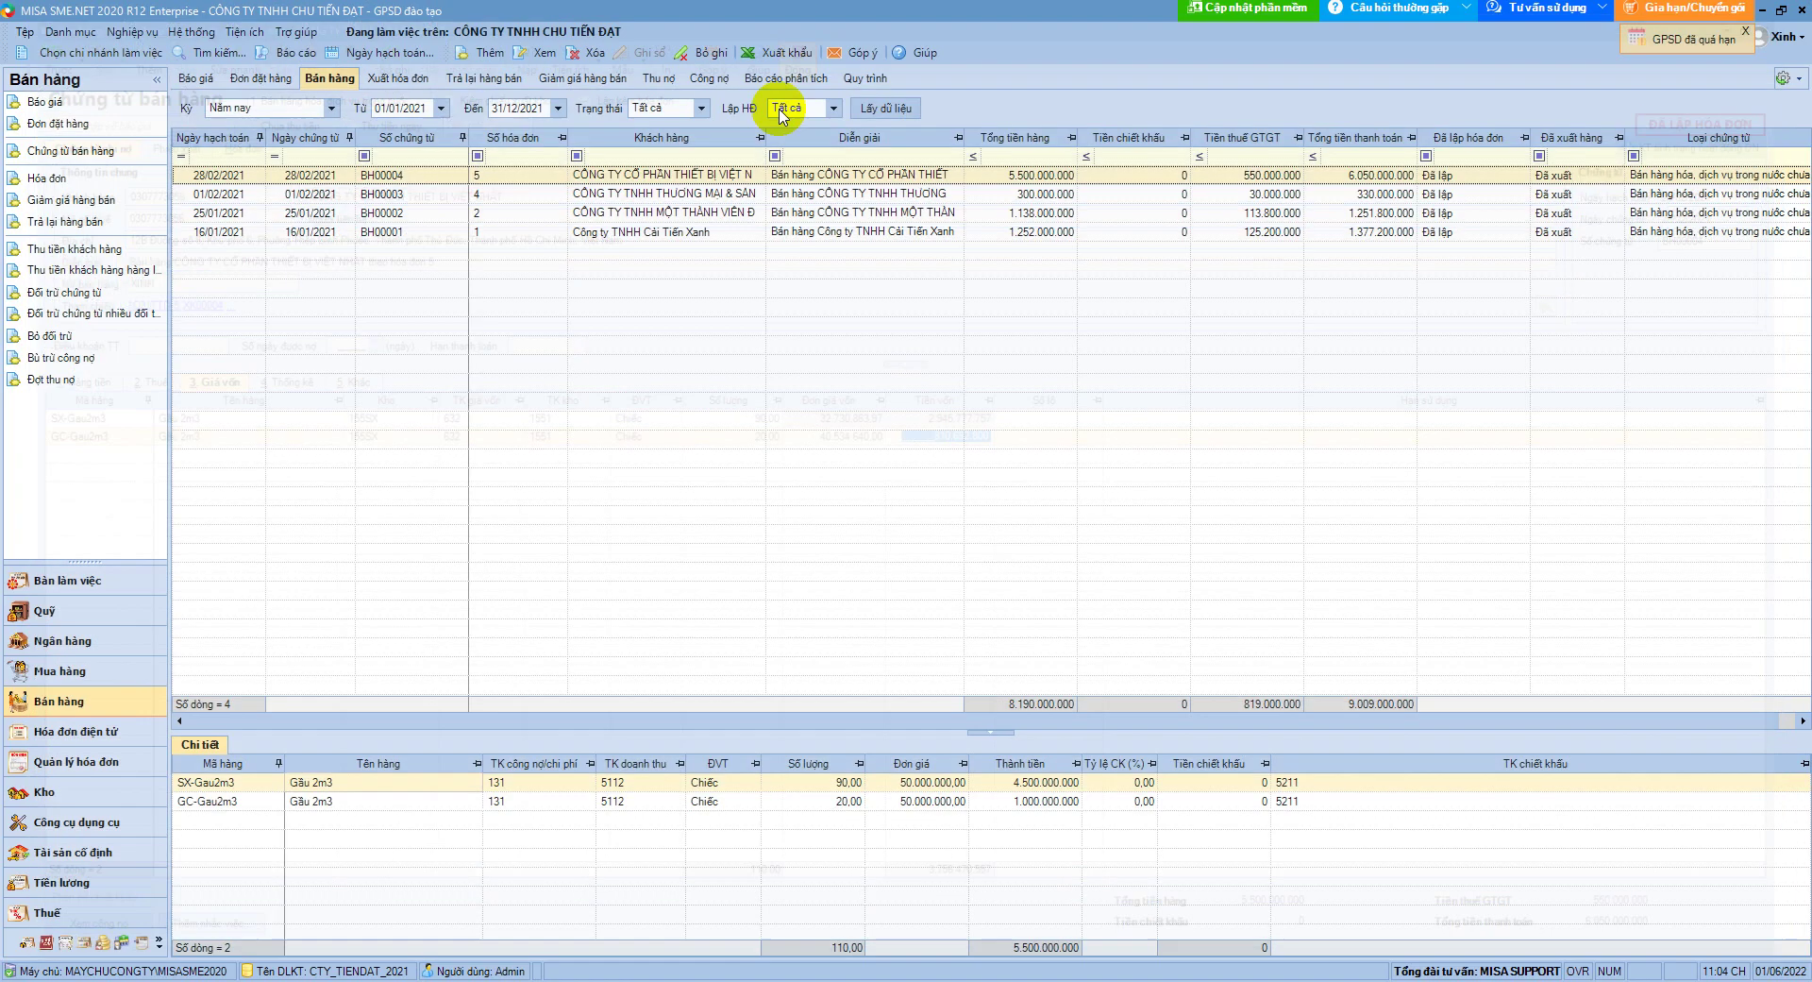
View the Bảng cân đối tài khoản report for Tháng 2 at account level 3 with Hiển thị số dư 2 bên enabled
click(274, 58)
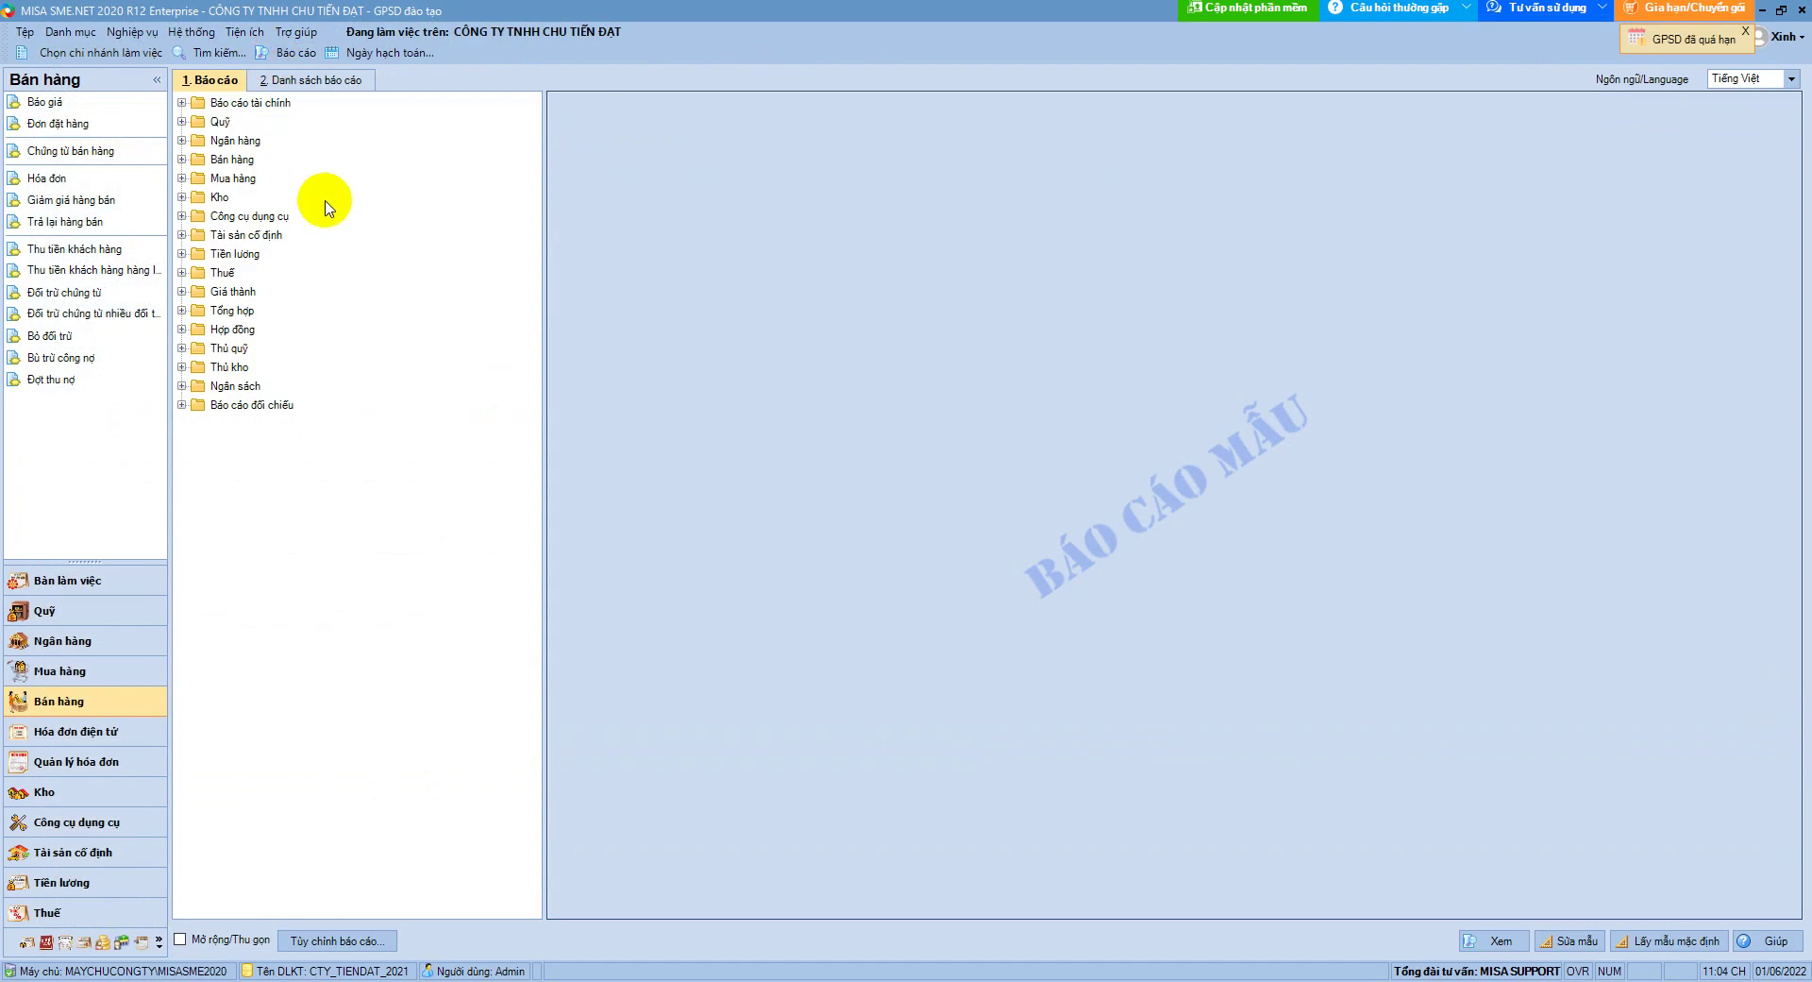
click(183, 103)
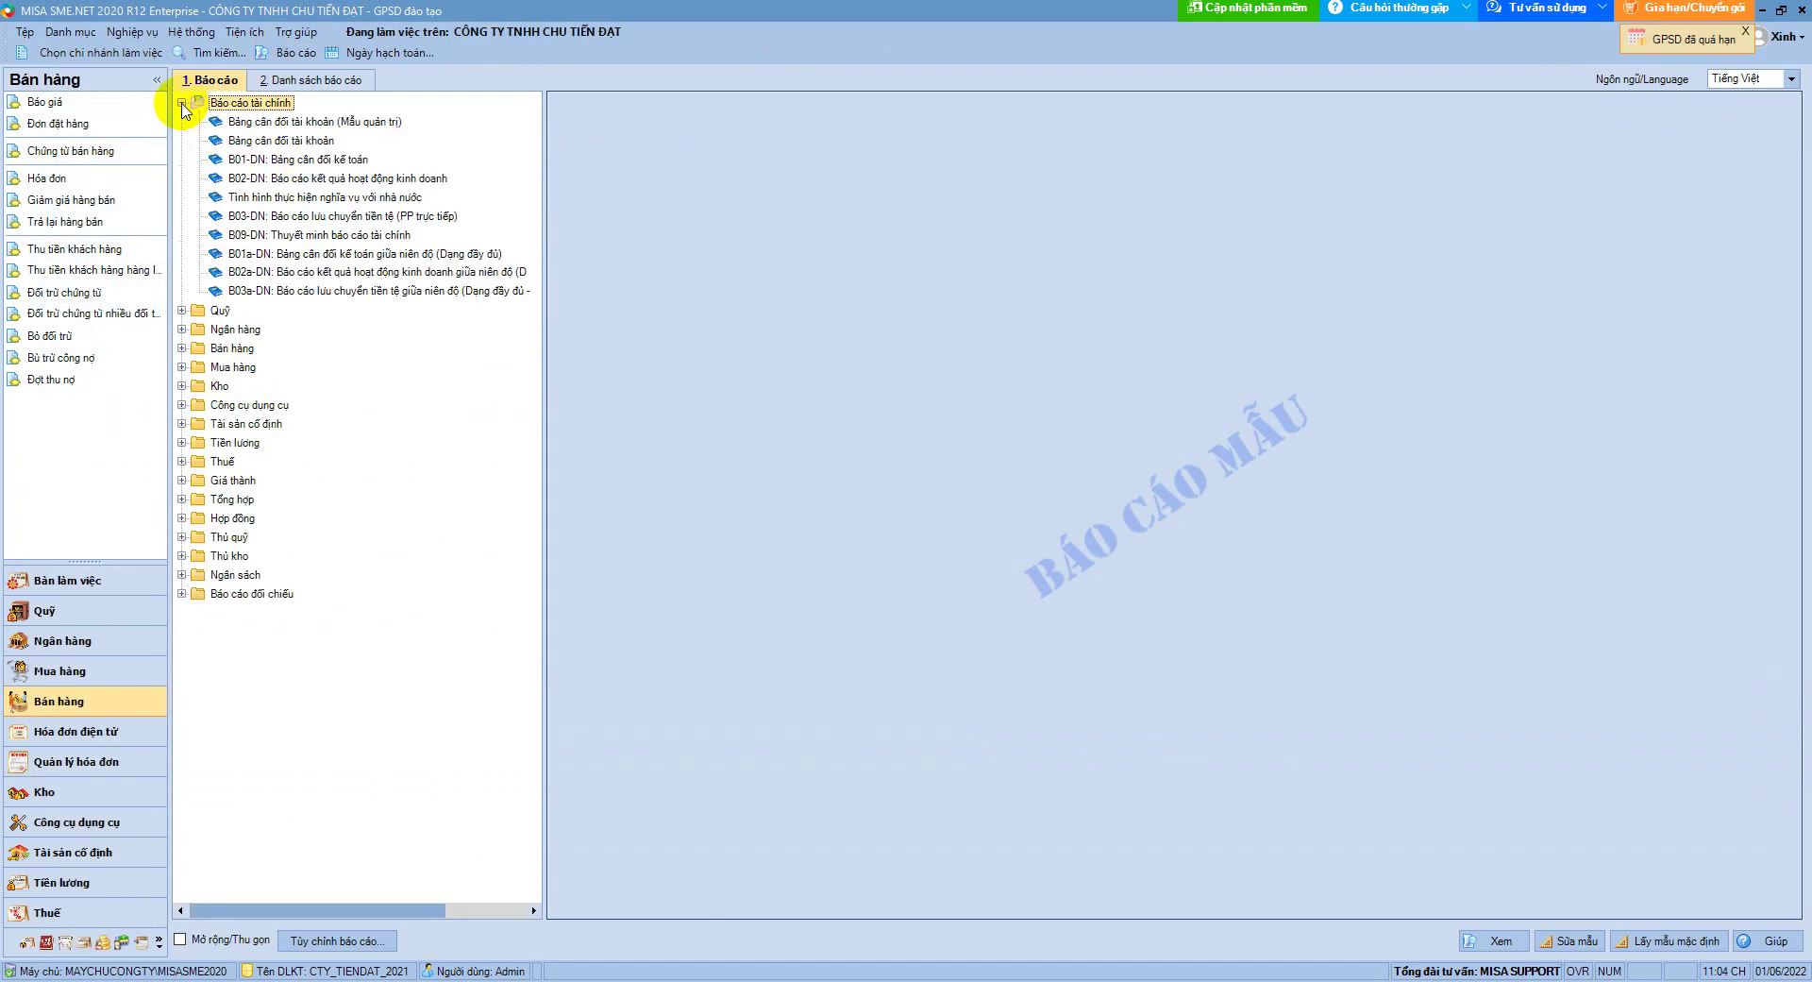
double_click(281, 140)
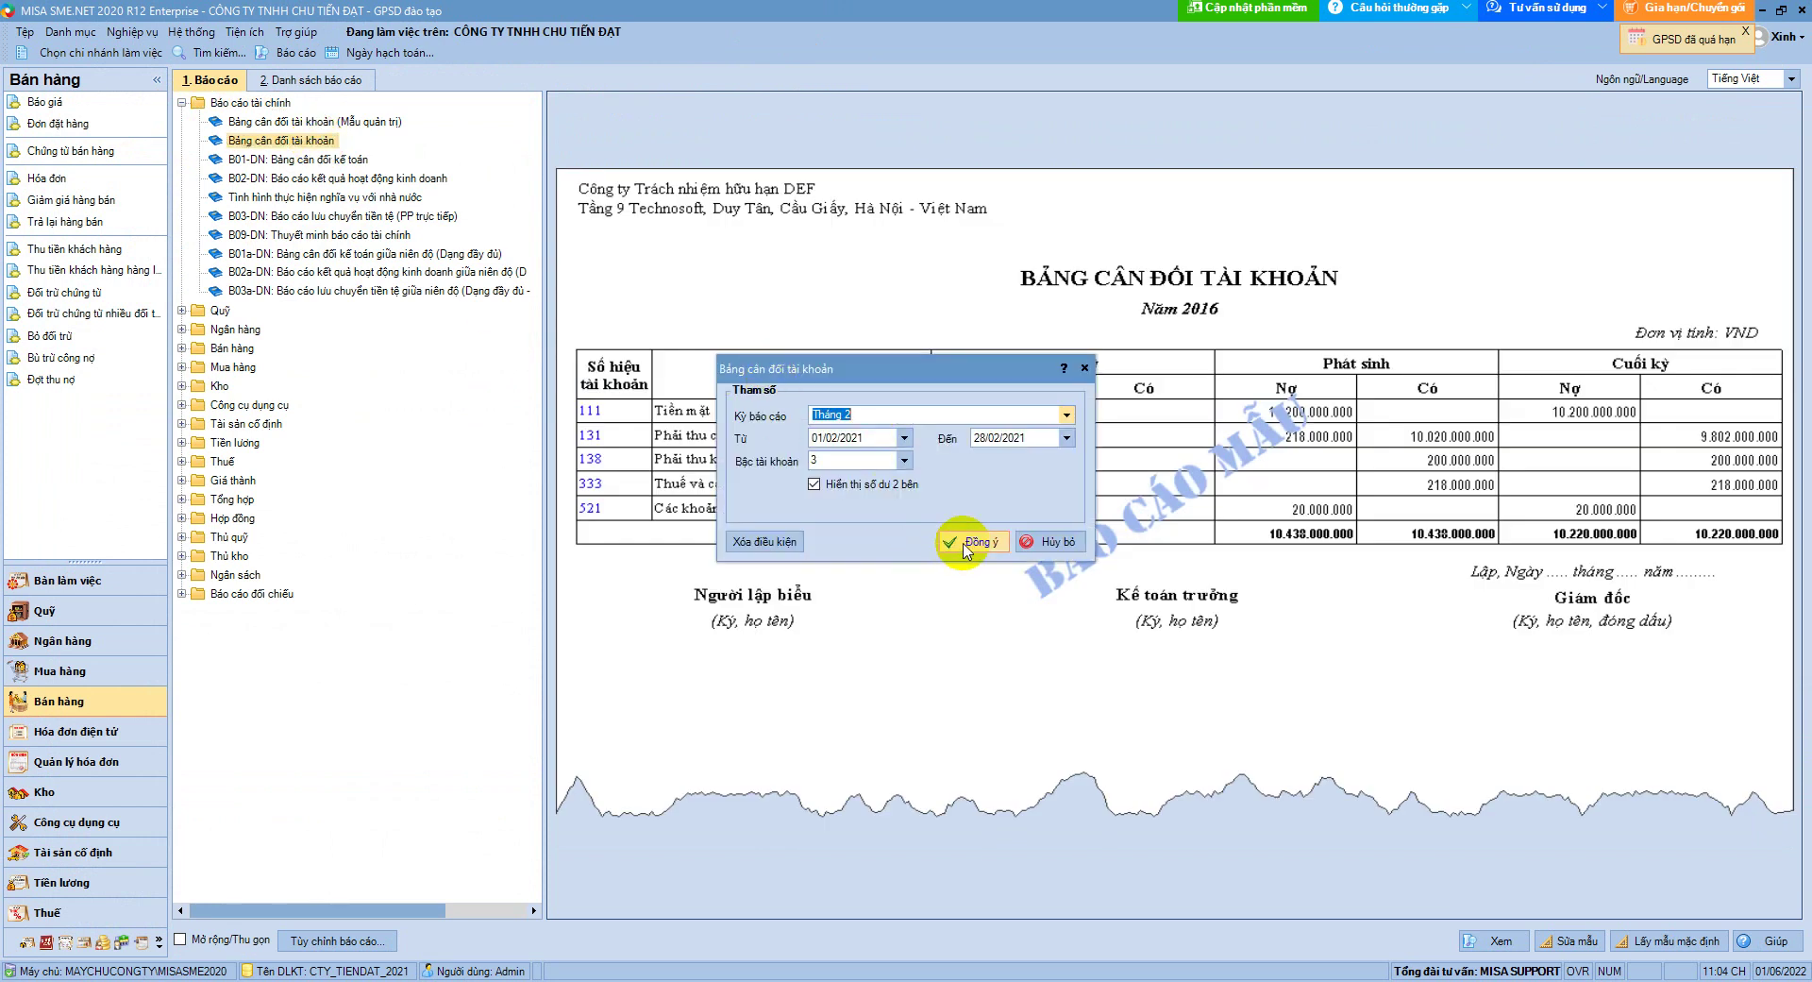
click(967, 548)
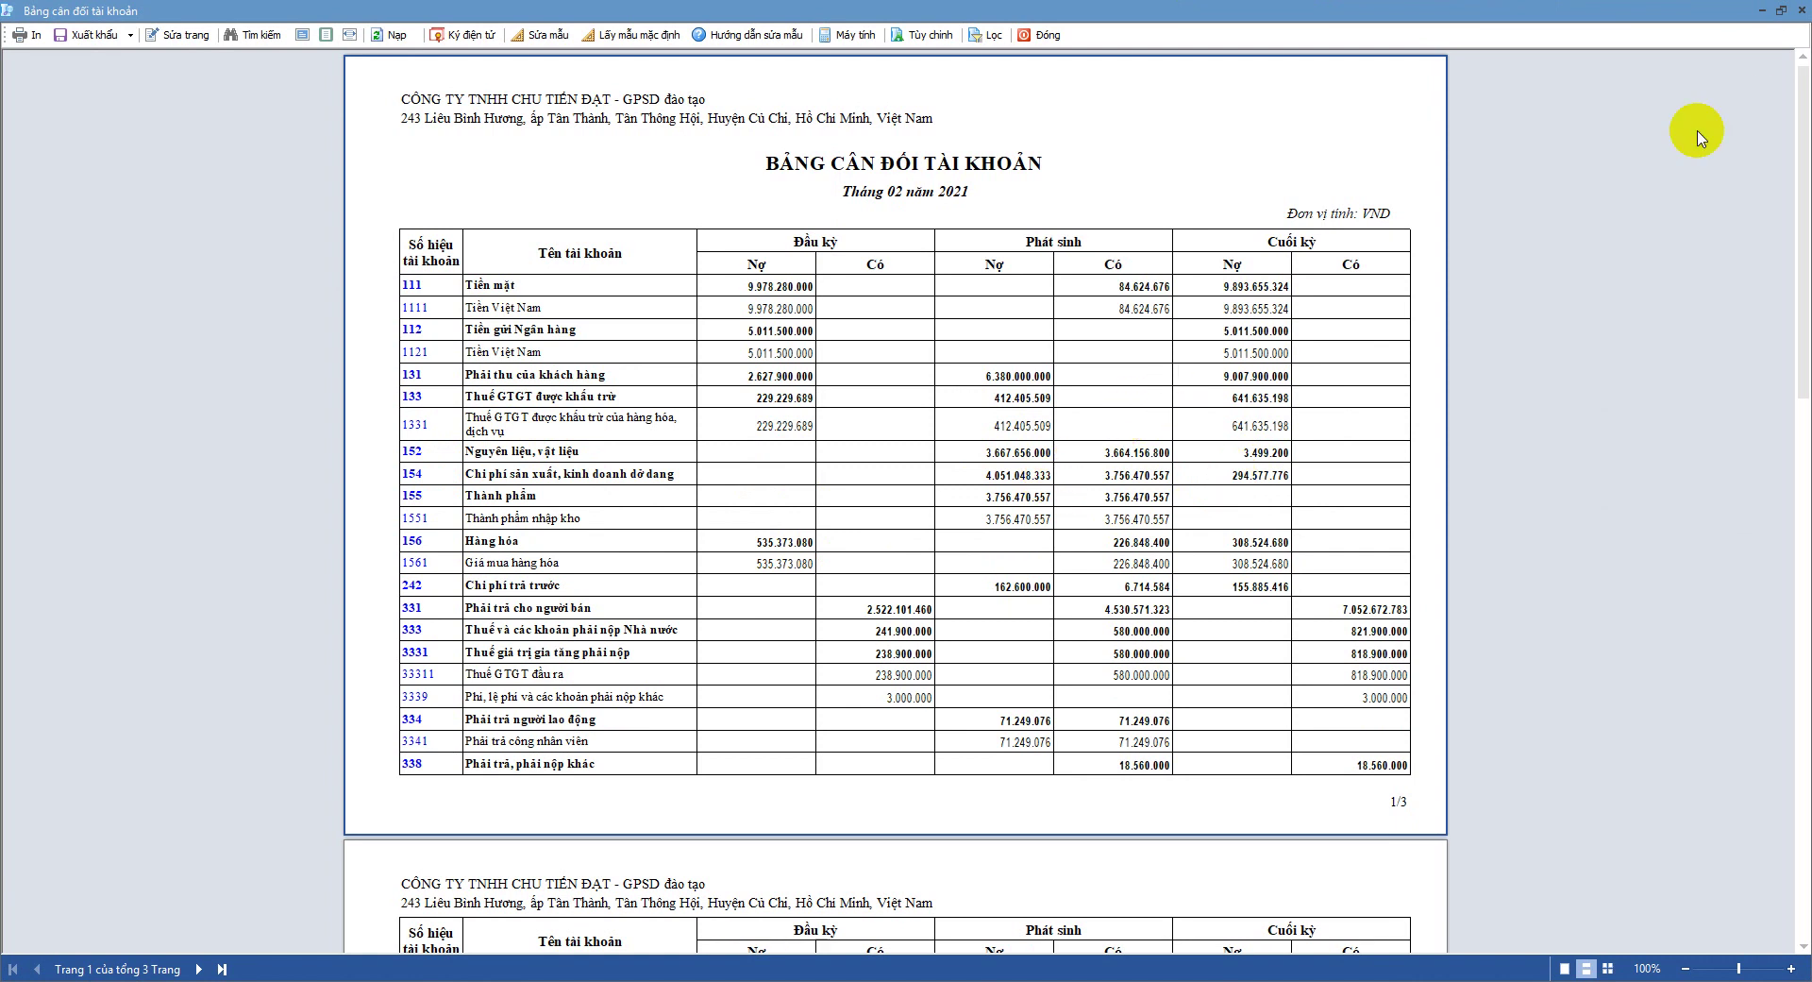
click(1762, 10)
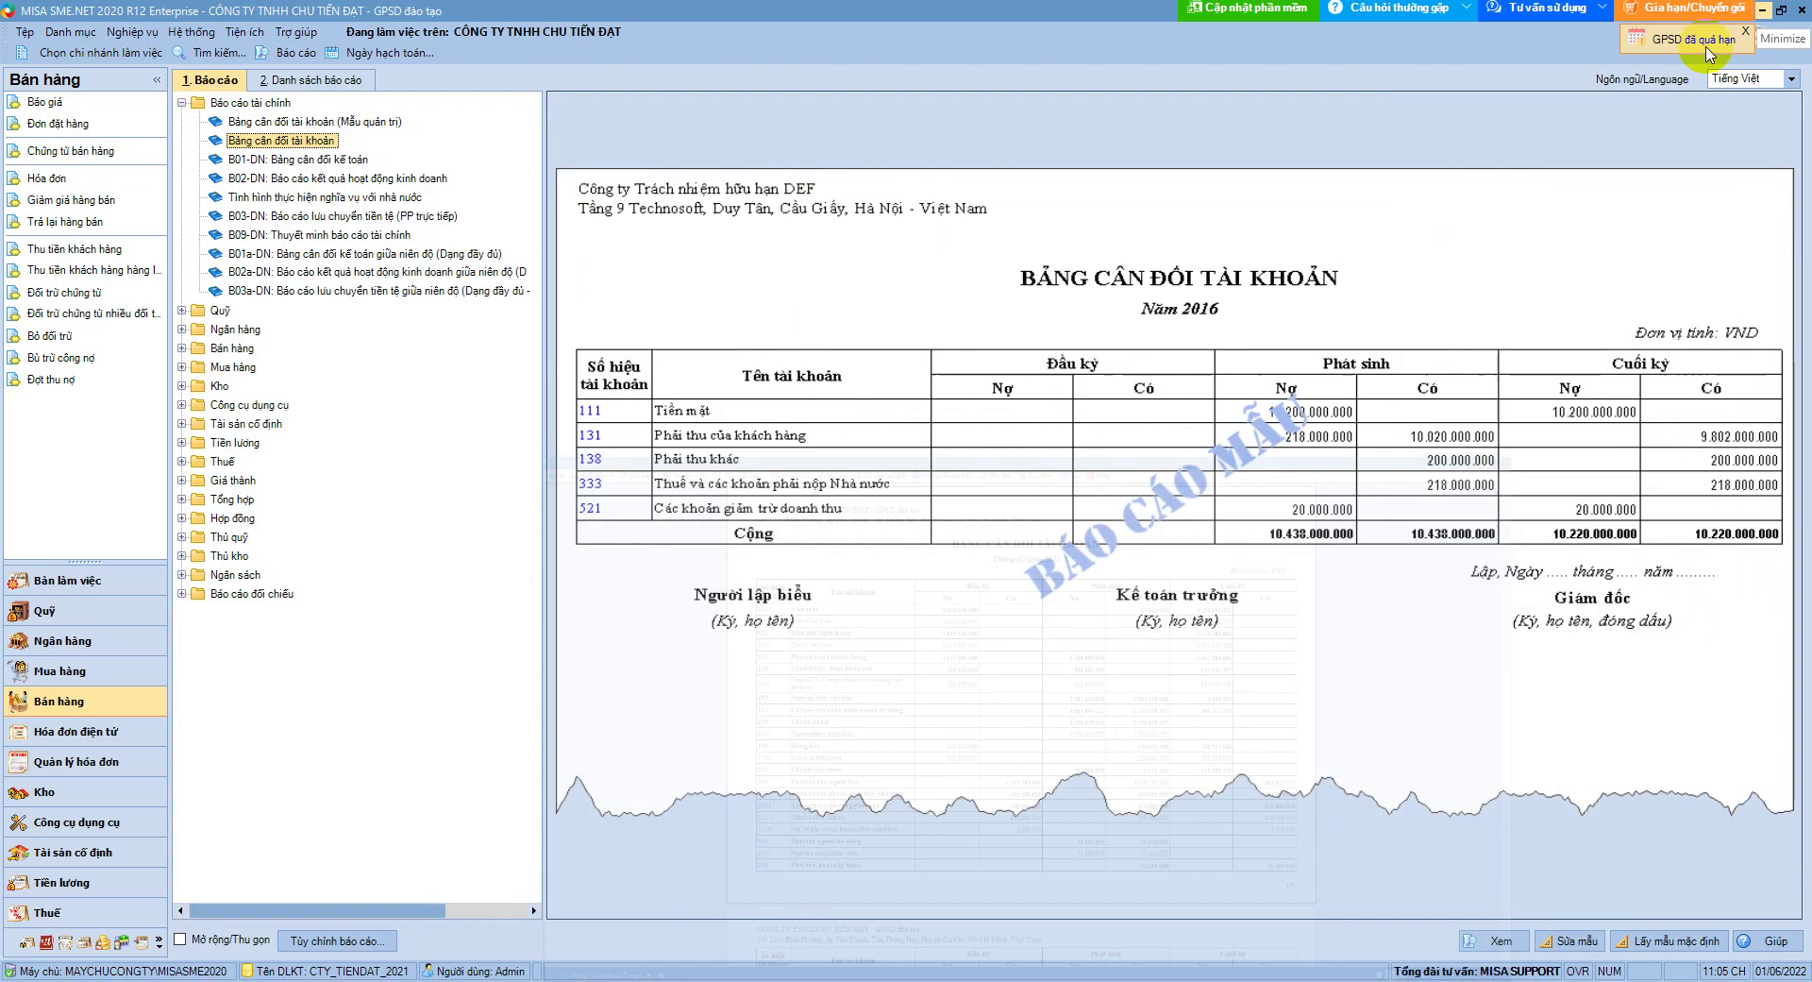
View the Tổng hợp tồn kho report for Tháng 2 covering all warehouses
click(182, 385)
double_click(269, 404)
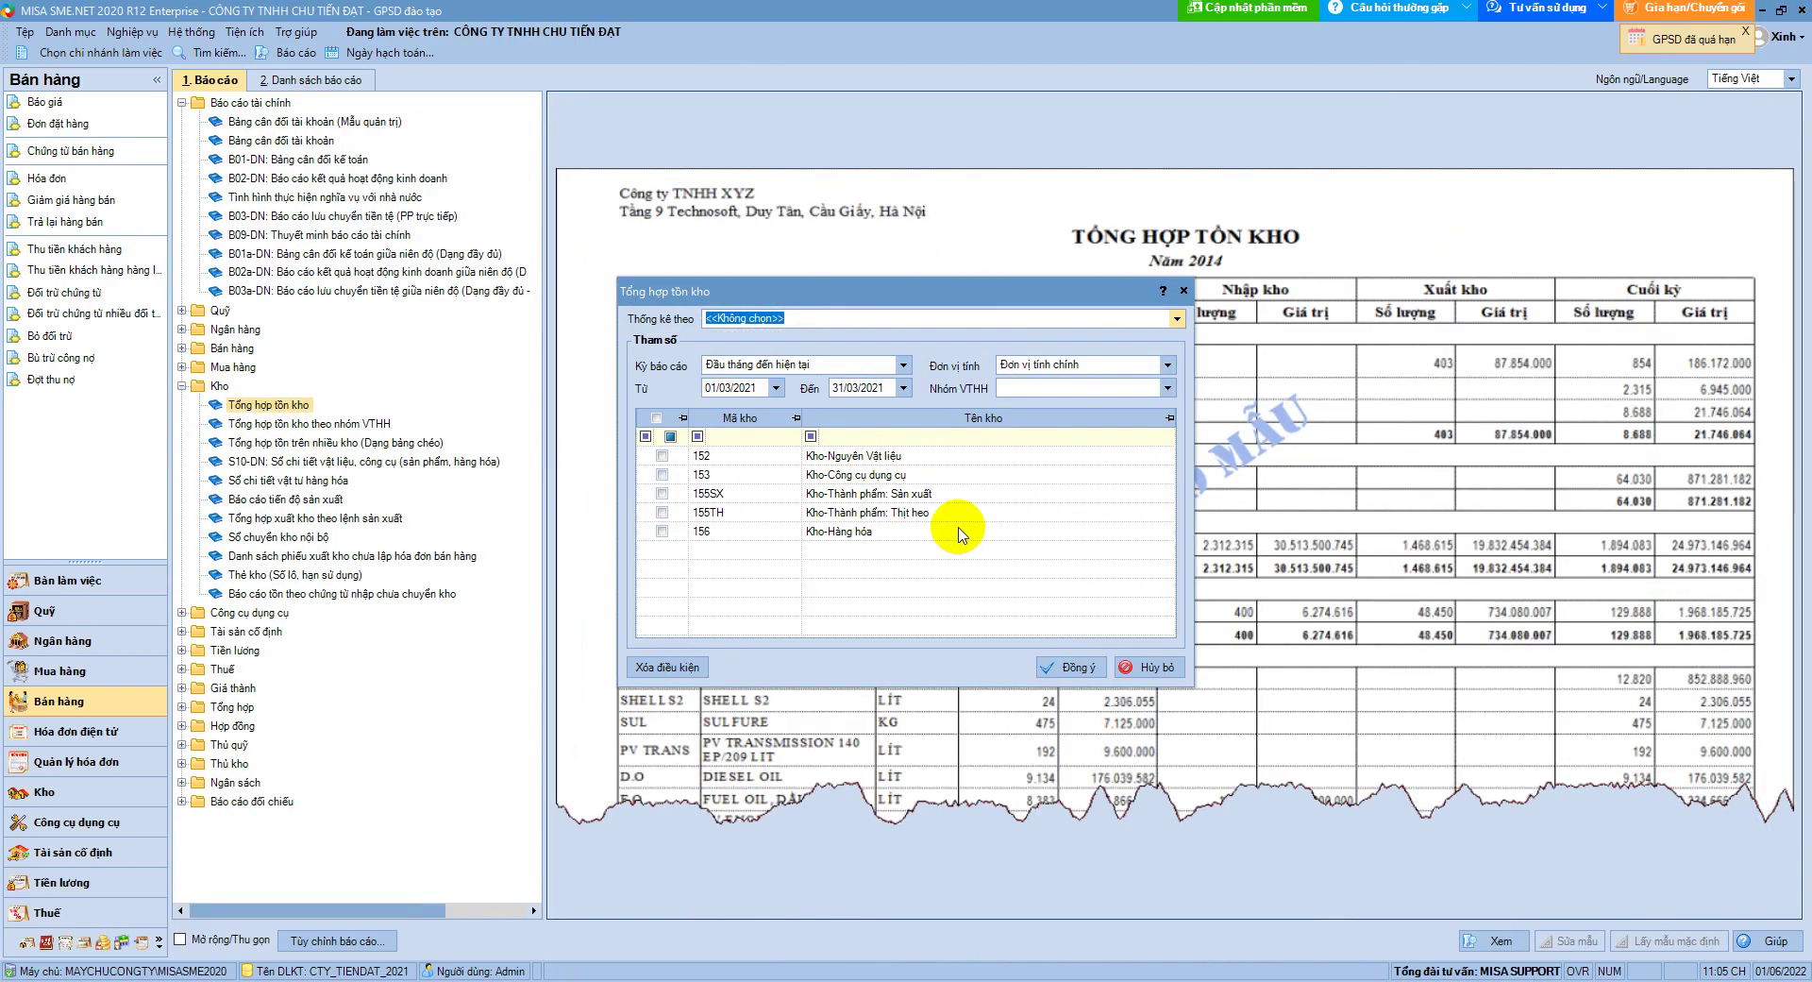
click(657, 417)
click(904, 364)
scroll(802, 425, down, 2)
click(748, 477)
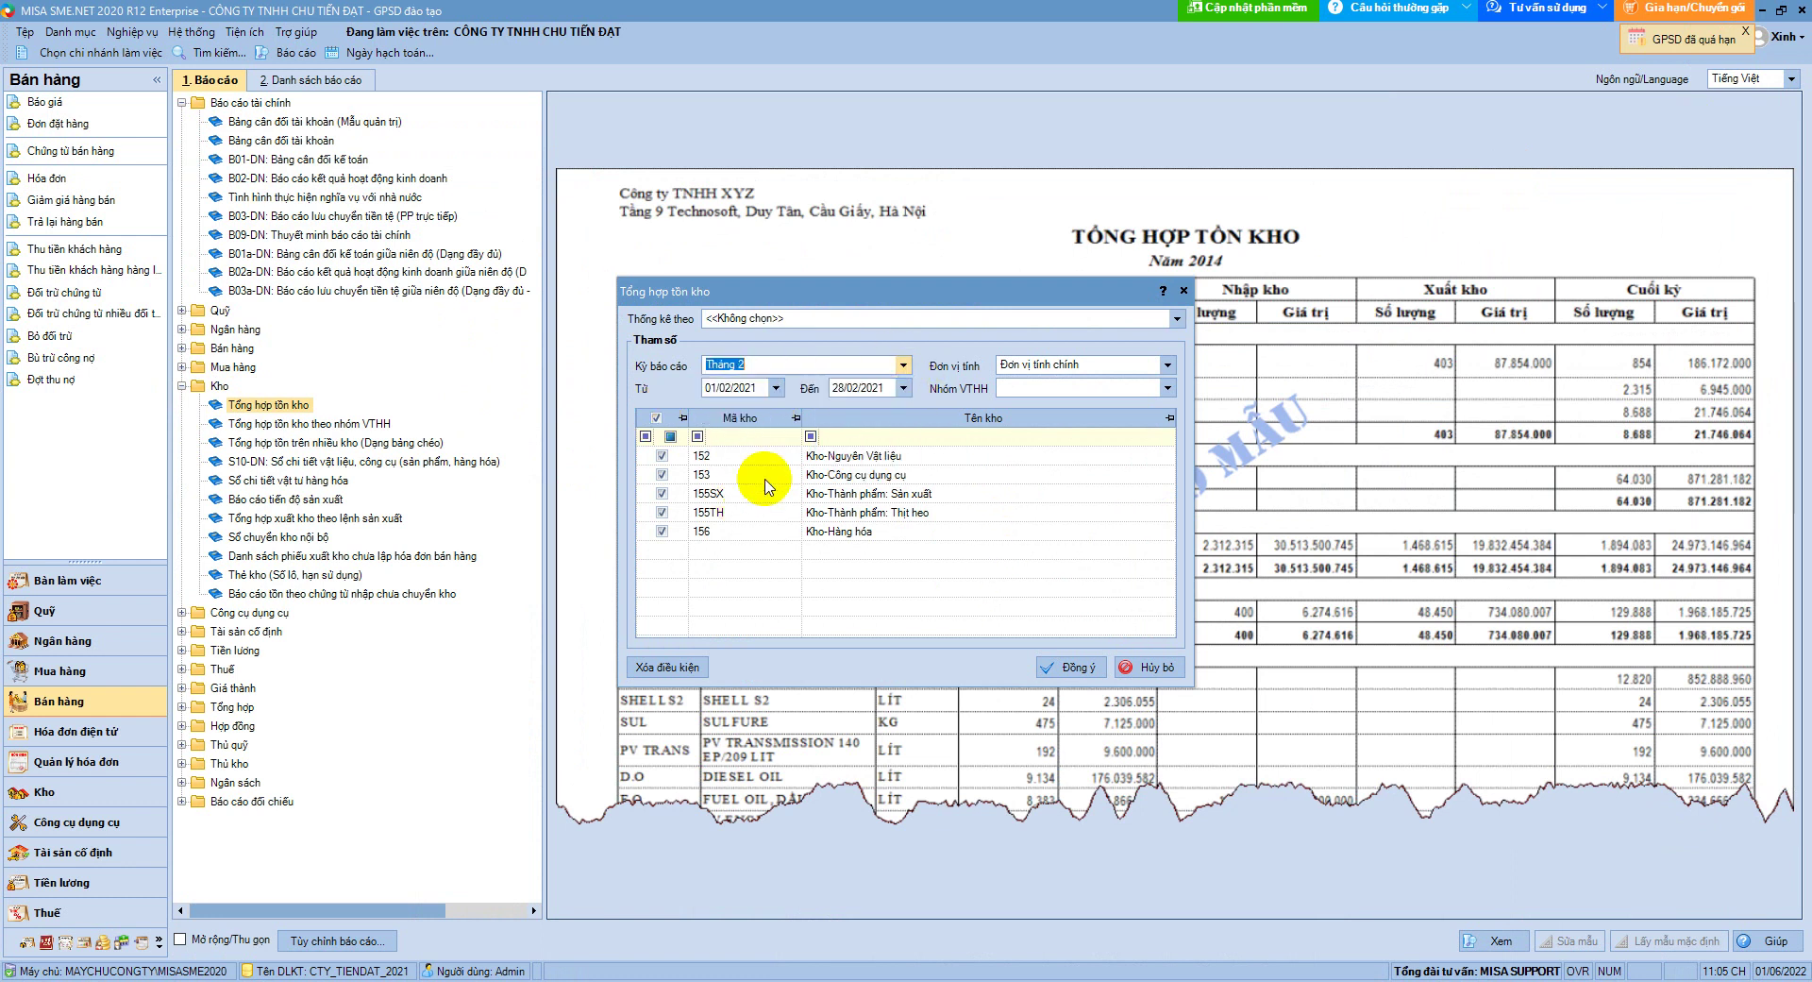
click(1076, 668)
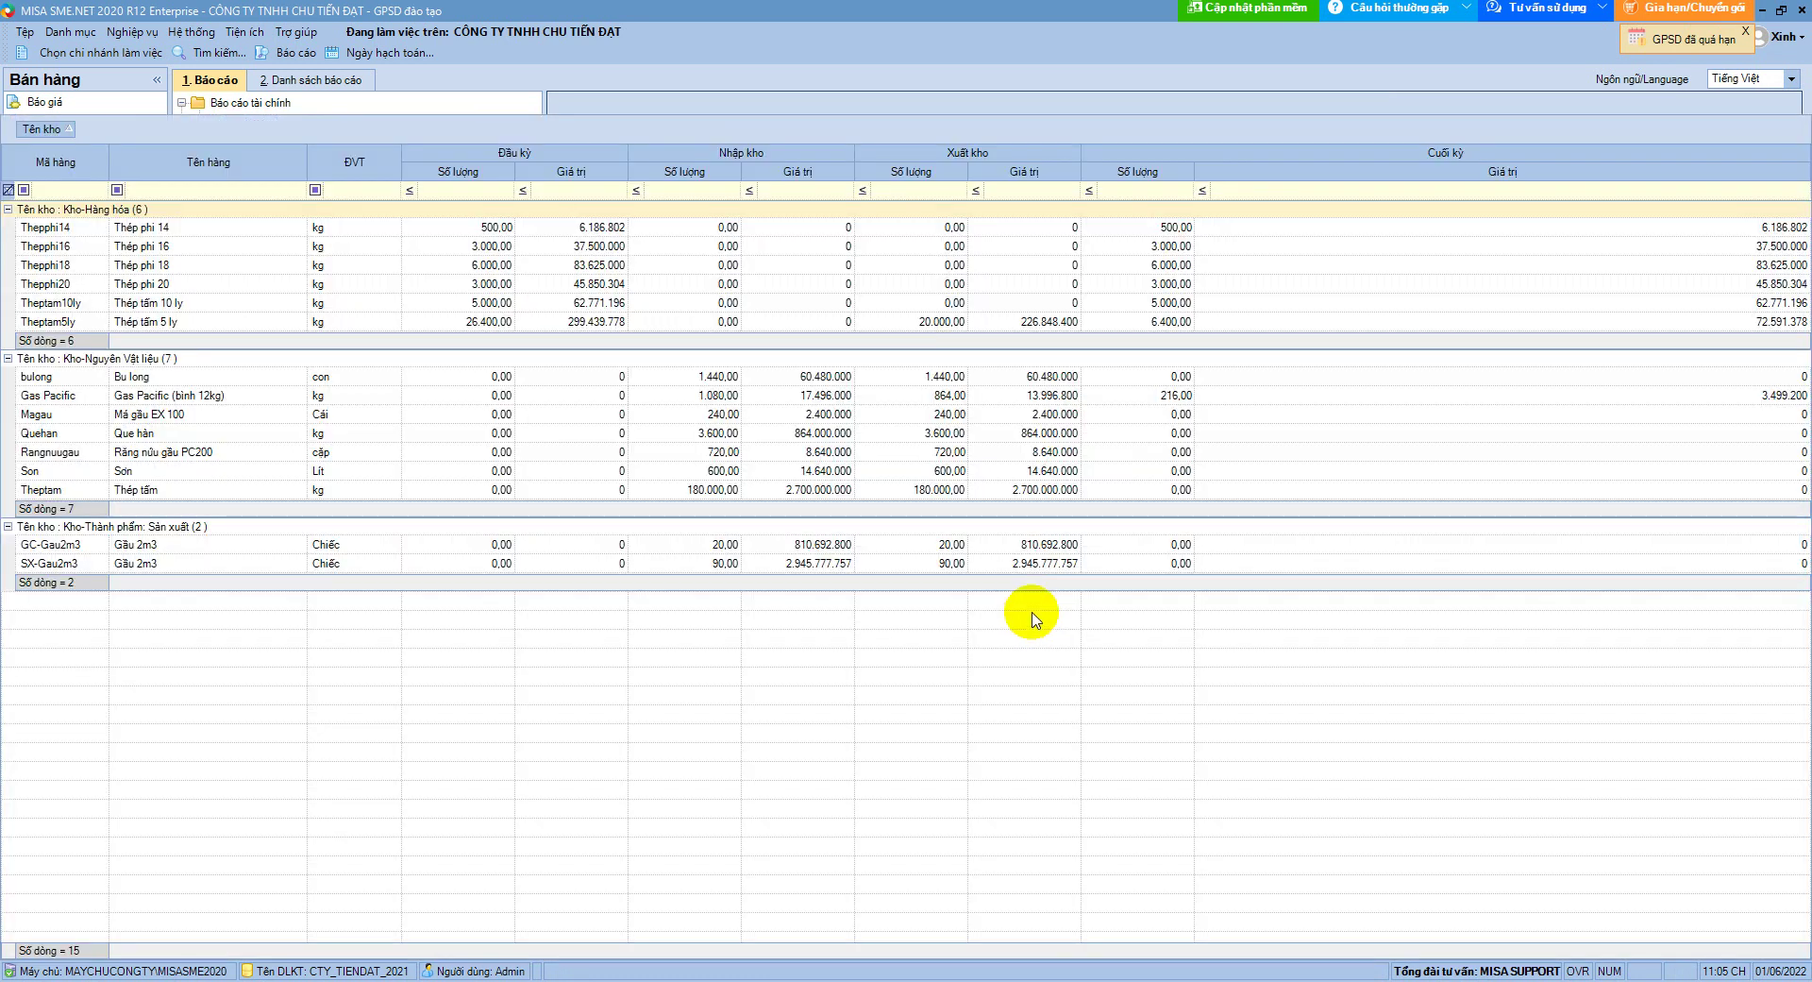